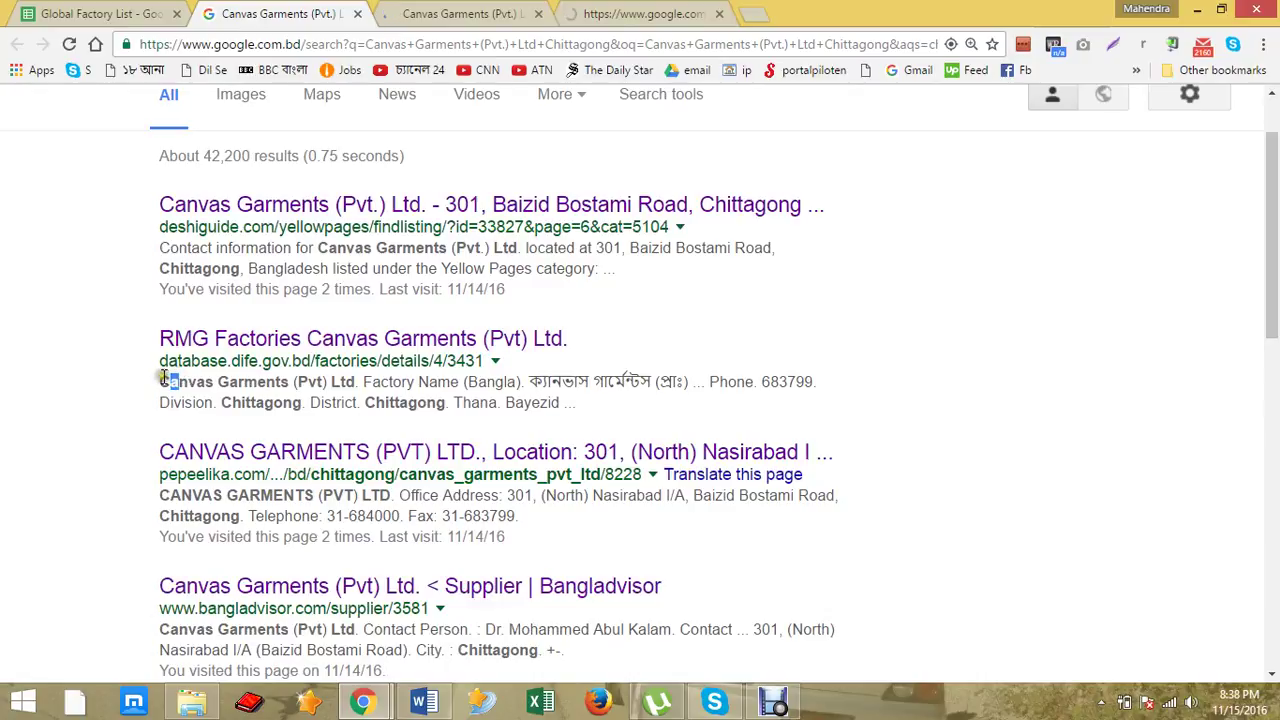
Step: Open the RMG Factories Canvas Garments (Pvt) Ltd. search result in a new tab
{"action": "left_click_drag", "start_coordinate": [163, 376], "coordinate": [358, 385]}
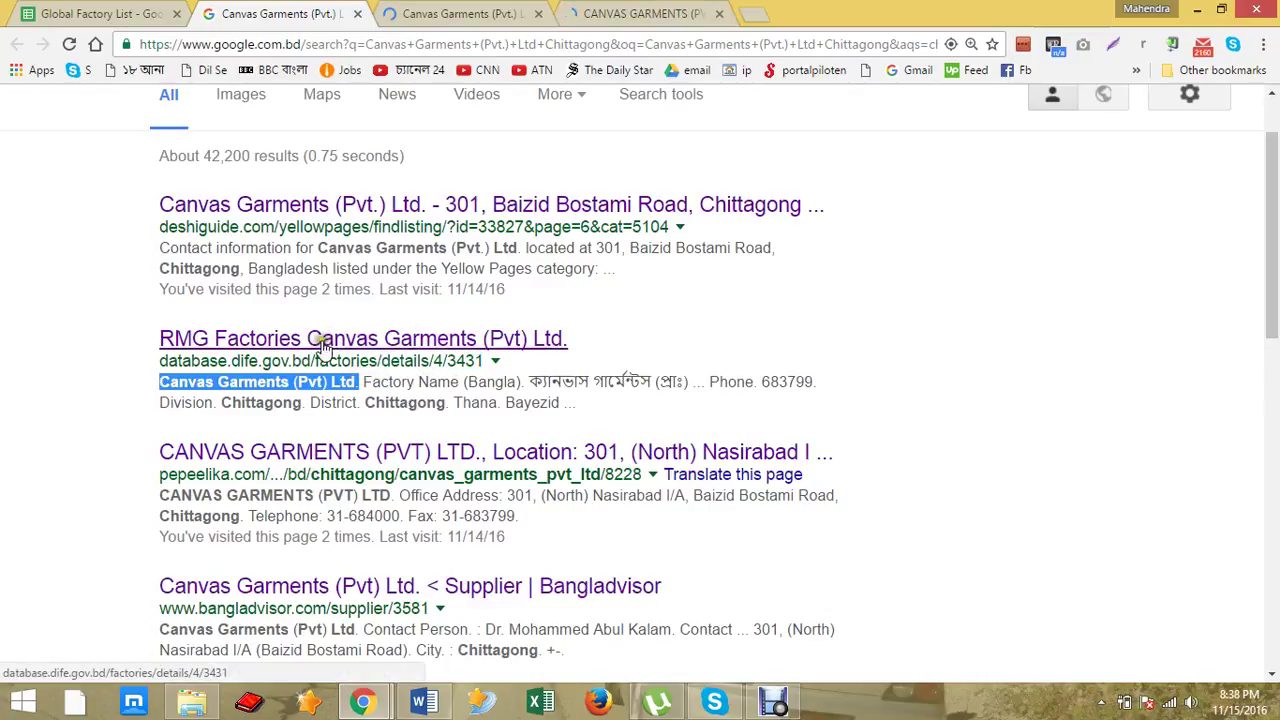
{"action": "middle_click", "coordinate": [368, 340]}
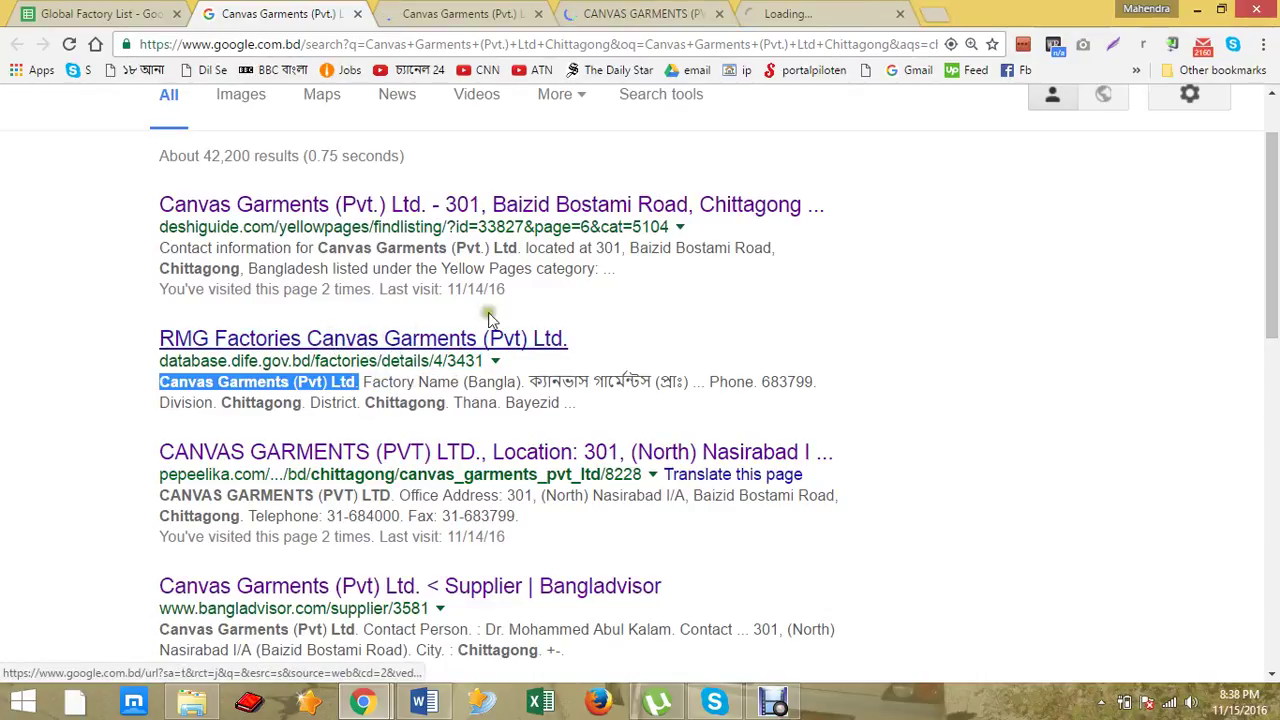
{"action": "right_click", "coordinate": [410, 342]}
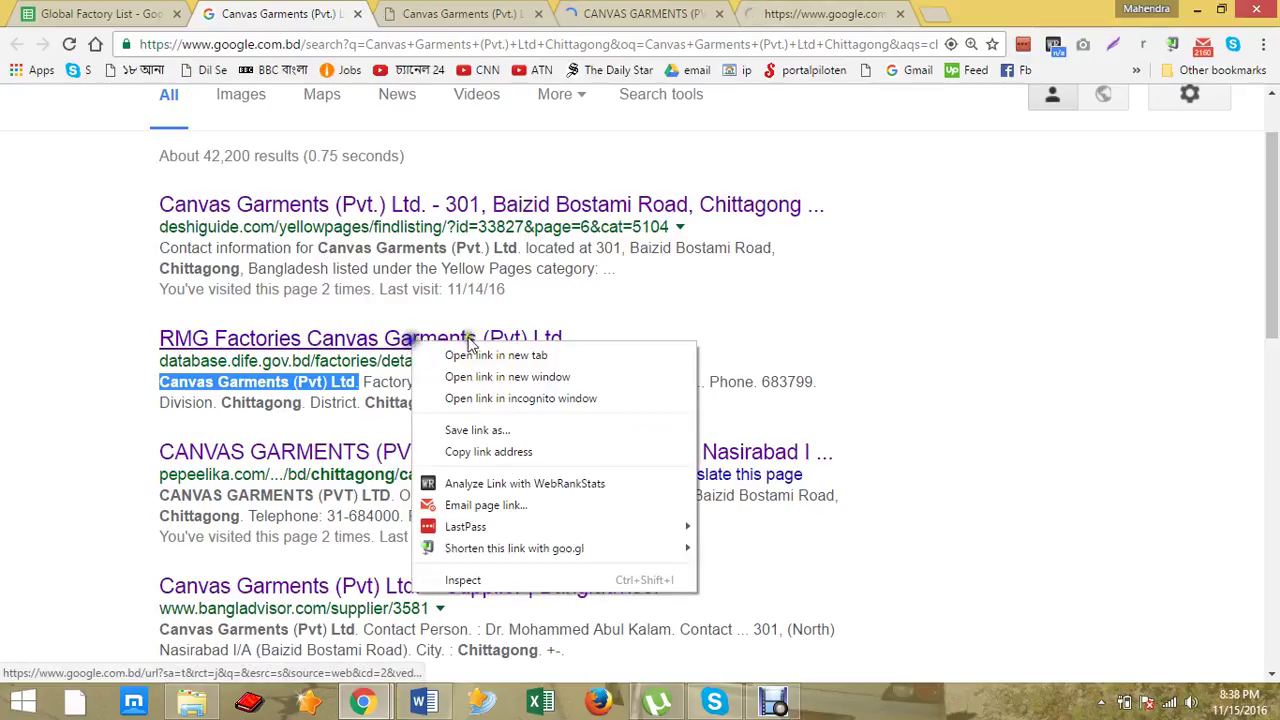
Step: Check the address and website entries for Canvas Garments (Pvt.) Ltd. on the deshiguide listing
{"action": "left_click", "coordinate": [448, 20]}
{"action": "left_click", "coordinate": [455, 16]}
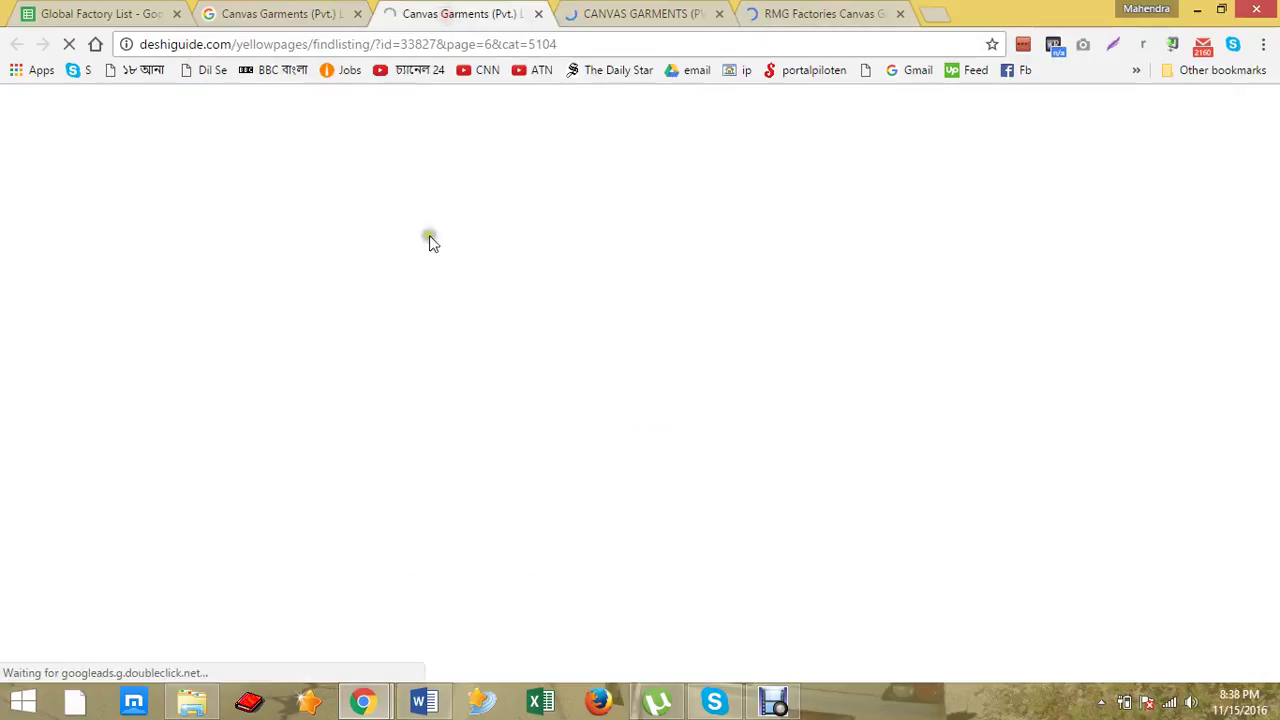
{"action": "scroll", "coordinate": [368, 358], "scroll_direction": "down", "scroll_amount": 2}
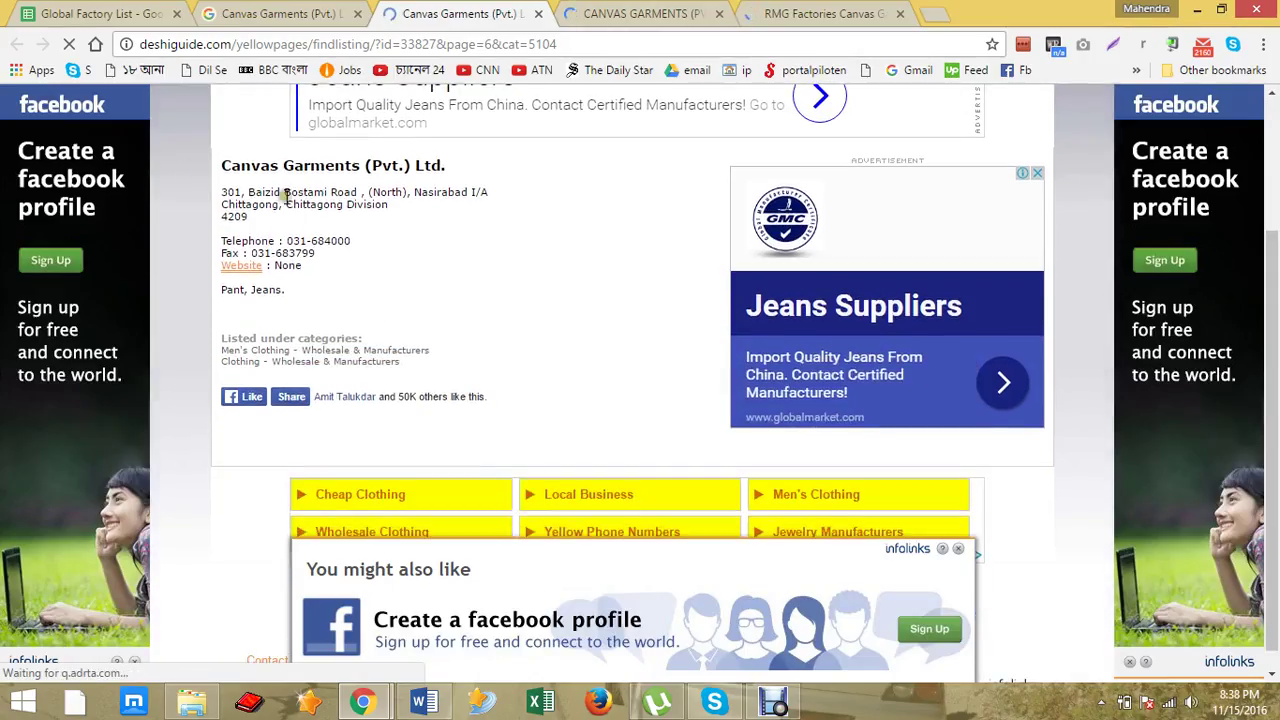
{"action": "left_click_drag", "start_coordinate": [227, 193], "coordinate": [288, 254]}
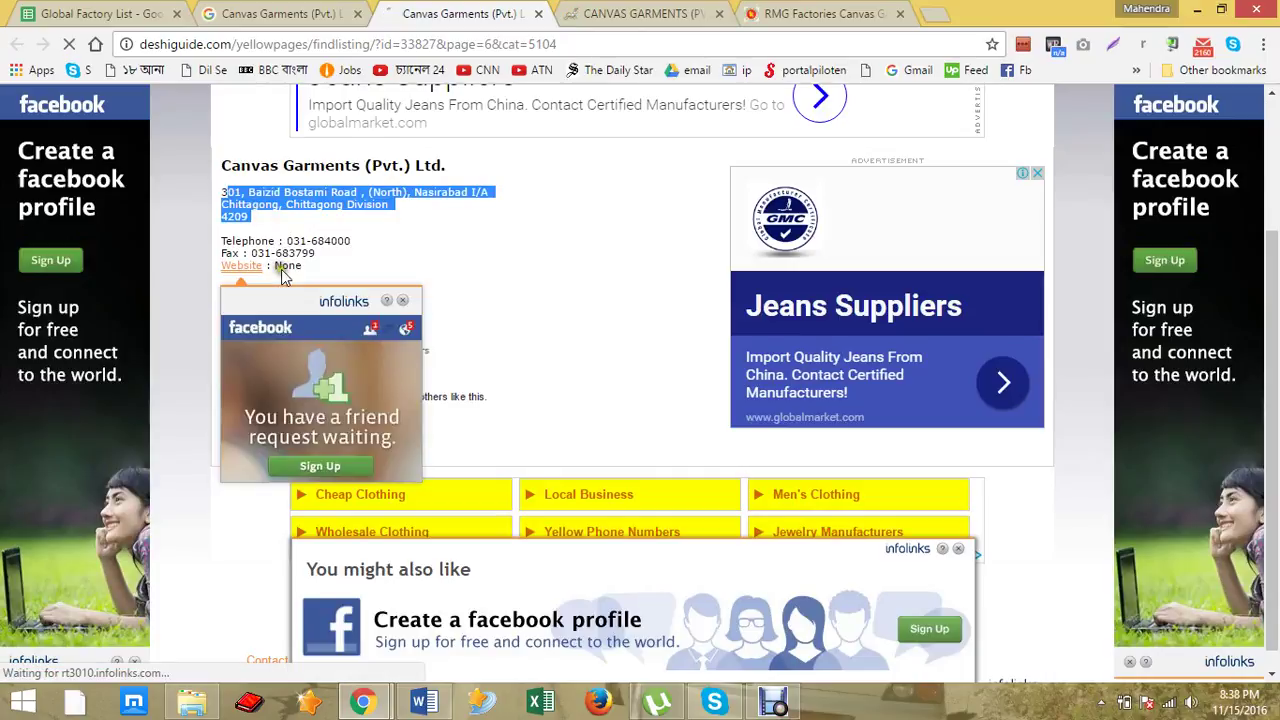
{"action": "double_click", "coordinate": [287, 265]}
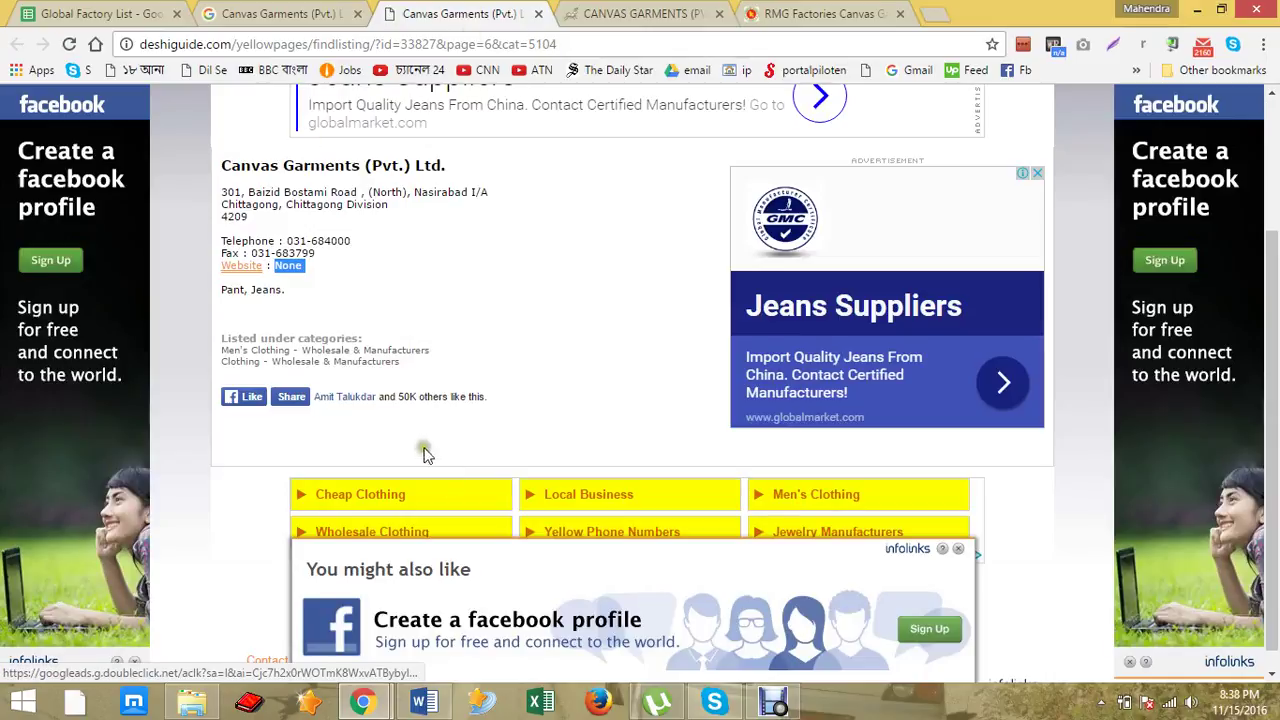
Step: Check the pepeelika listing of Canvas Garments (Pvt) Ltd. for contact details and business particulars
{"action": "left_click", "coordinate": [622, 20]}
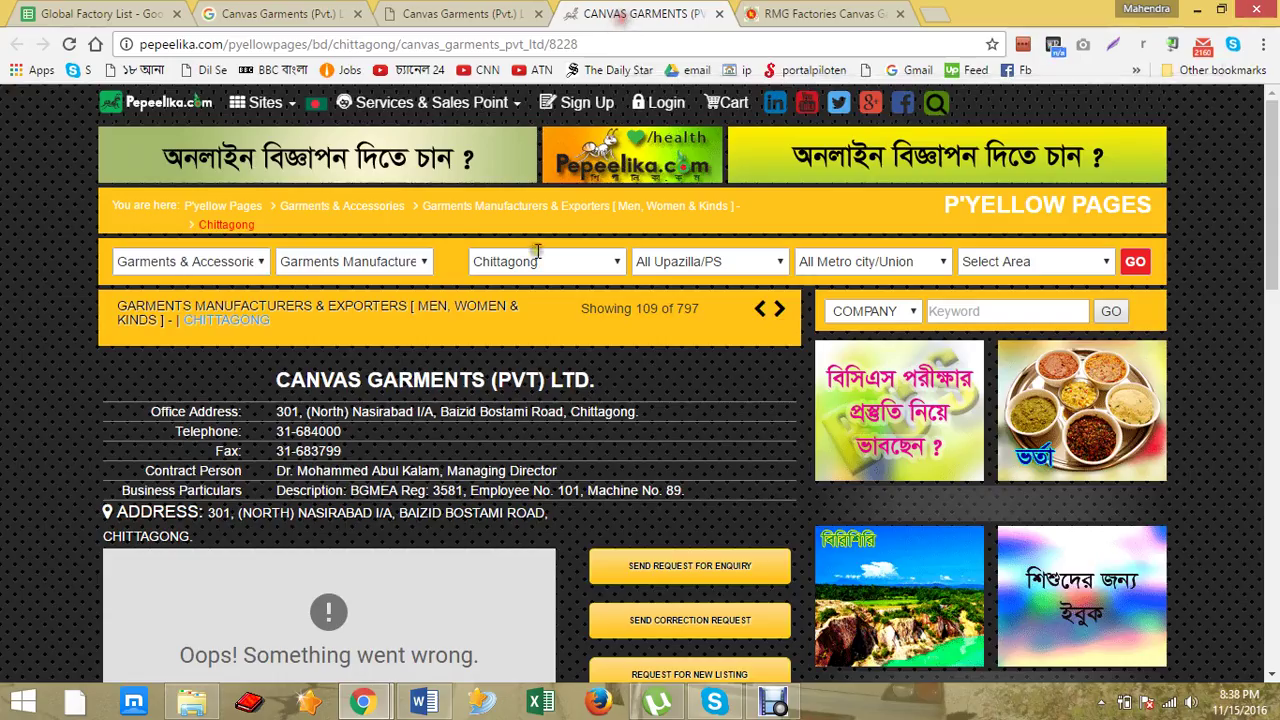
{"action": "scroll", "coordinate": [350, 393], "scroll_direction": "down", "scroll_amount": 1}
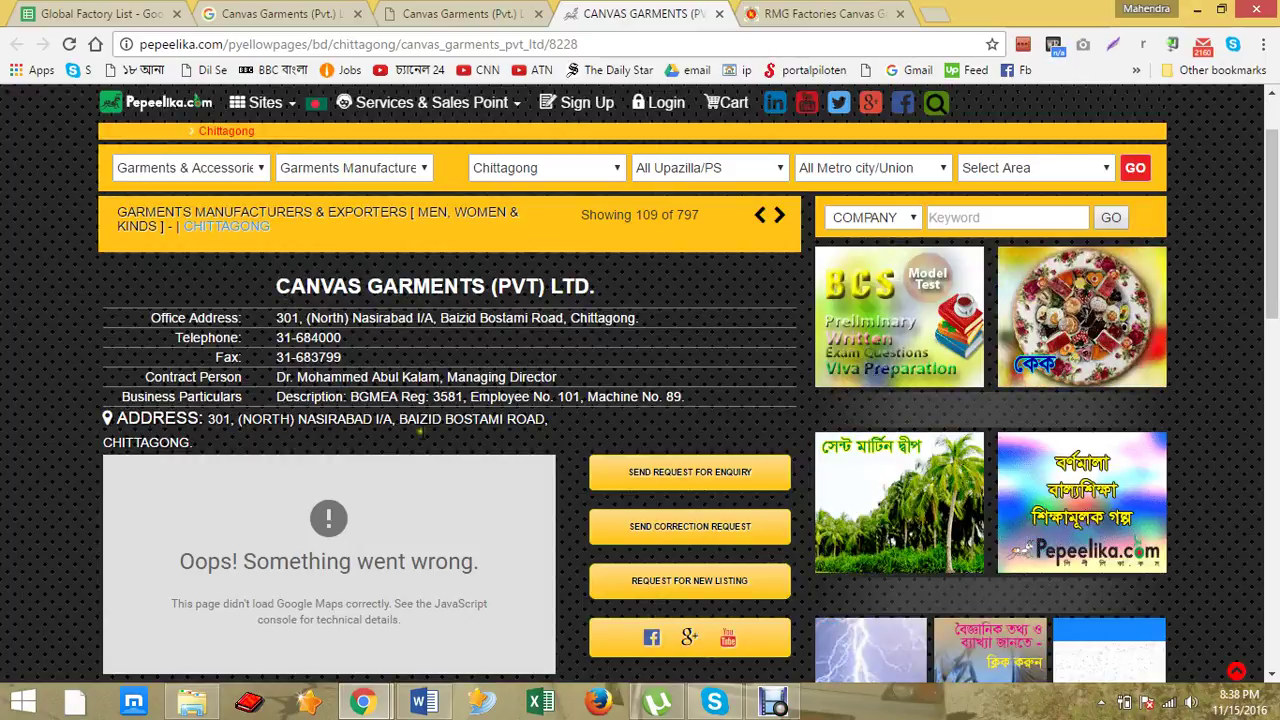
{"action": "scroll", "coordinate": [400, 330], "scroll_direction": "down", "scroll_amount": 1}
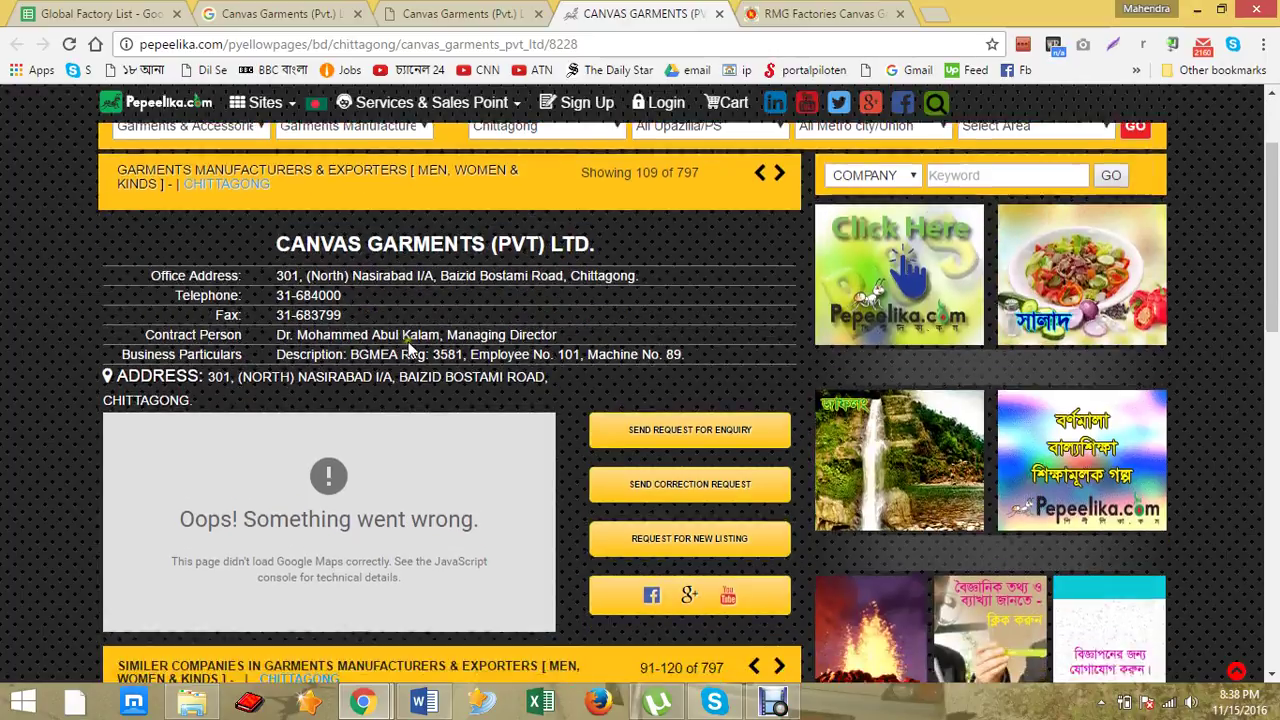
{"action": "left_click_drag", "start_coordinate": [295, 285], "coordinate": [494, 304]}
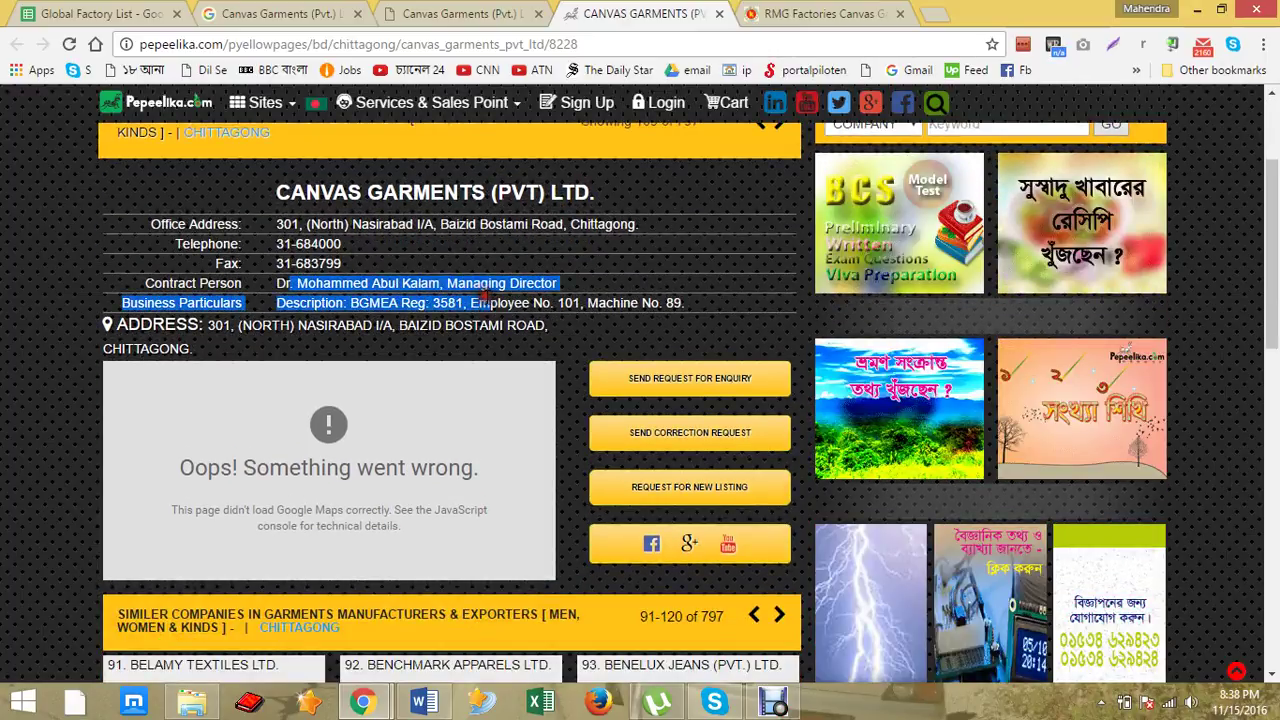
Step: Examine the RMG Factories record of Canvas Garments (Pvt) Ltd. for its basic information, product type, address and worker details
{"action": "left_click", "coordinate": [805, 14]}
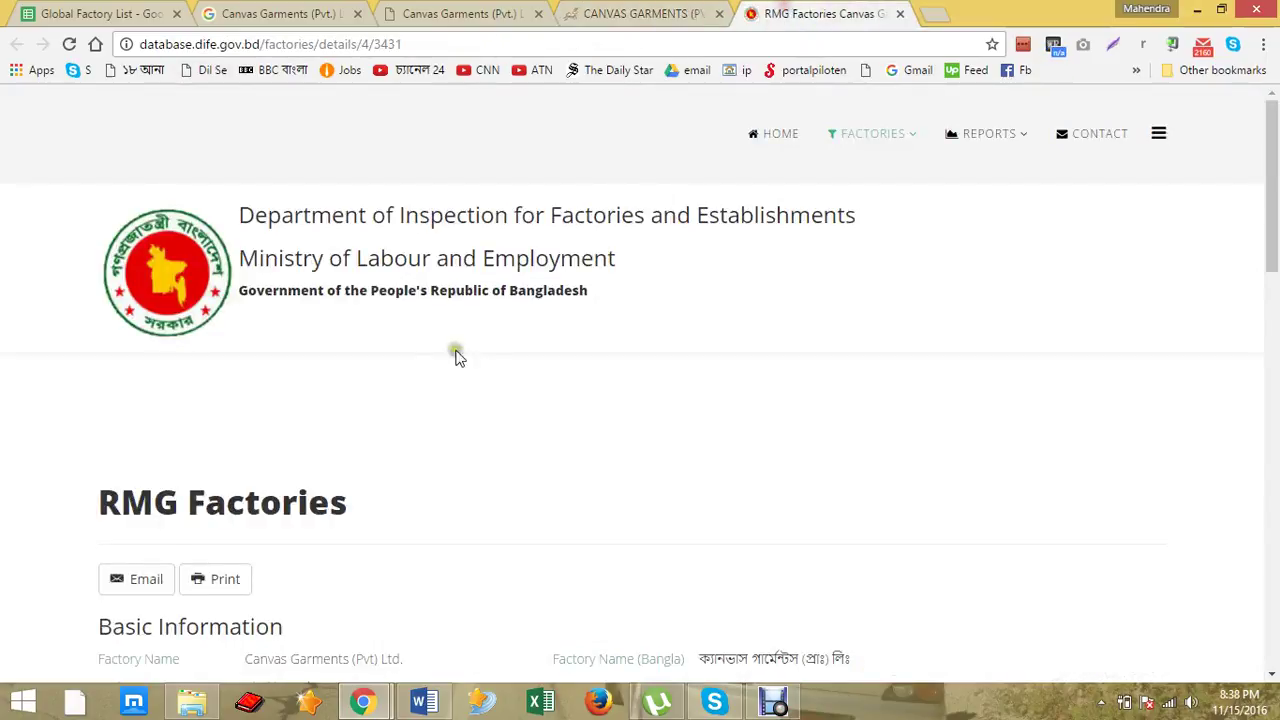
{"action": "scroll", "coordinate": [406, 322], "scroll_direction": "down", "scroll_amount": 3}
{"action": "scroll", "coordinate": [406, 322], "scroll_direction": "down", "scroll_amount": 3}
{"action": "scroll", "coordinate": [410, 314], "scroll_direction": "up", "scroll_amount": 1}
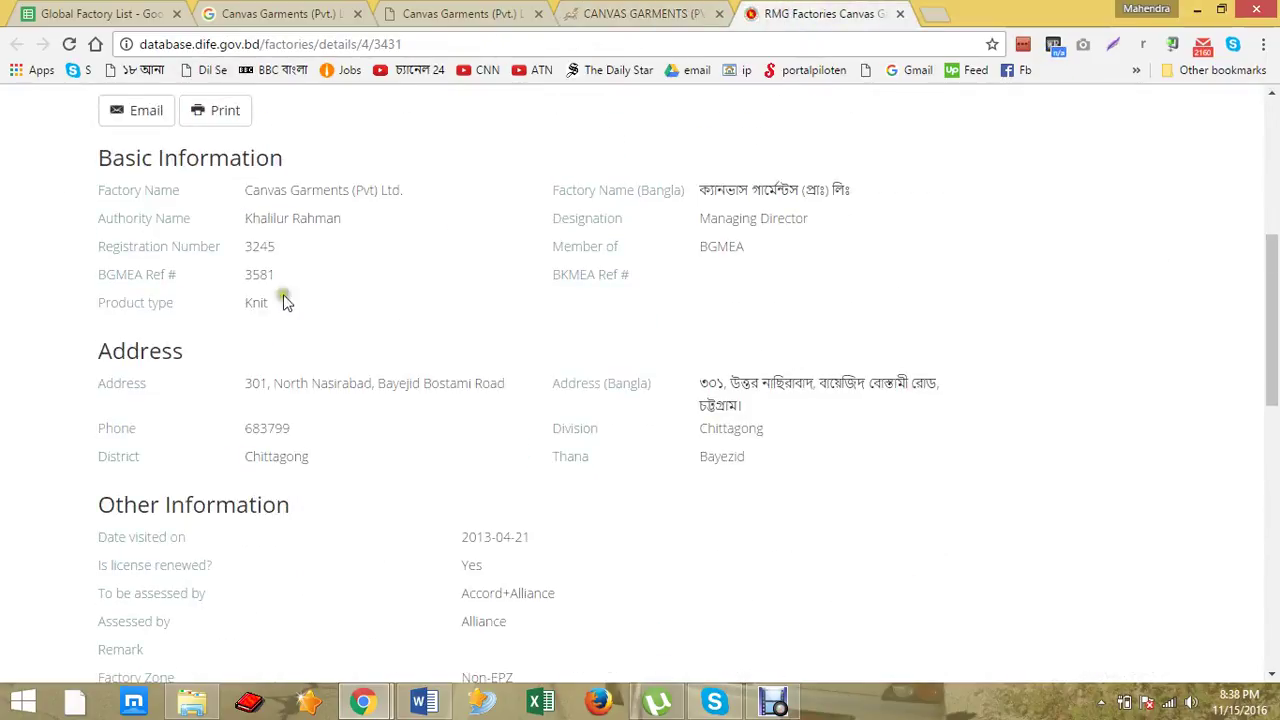
{"action": "scroll", "coordinate": [211, 366], "scroll_direction": "down", "scroll_amount": 5}
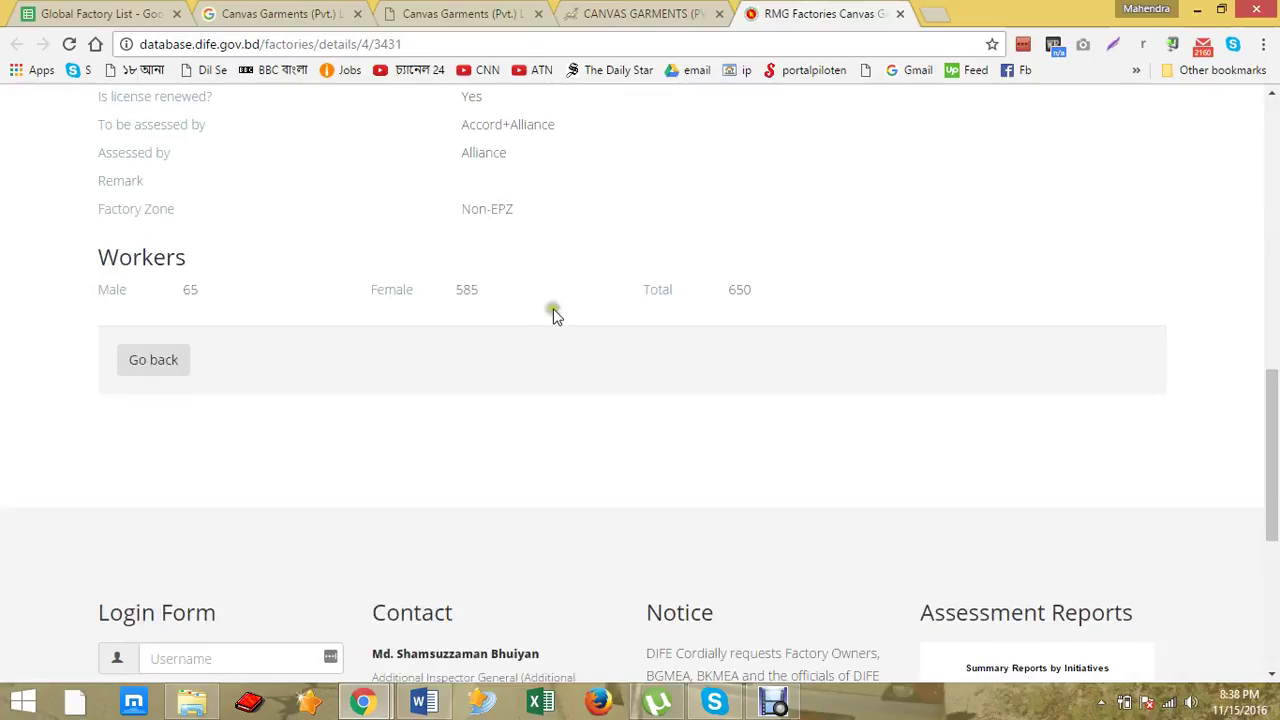
{"action": "scroll", "coordinate": [551, 340], "scroll_direction": "down", "scroll_amount": 2}
{"action": "scroll", "coordinate": [560, 340], "scroll_direction": "up", "scroll_amount": 5}
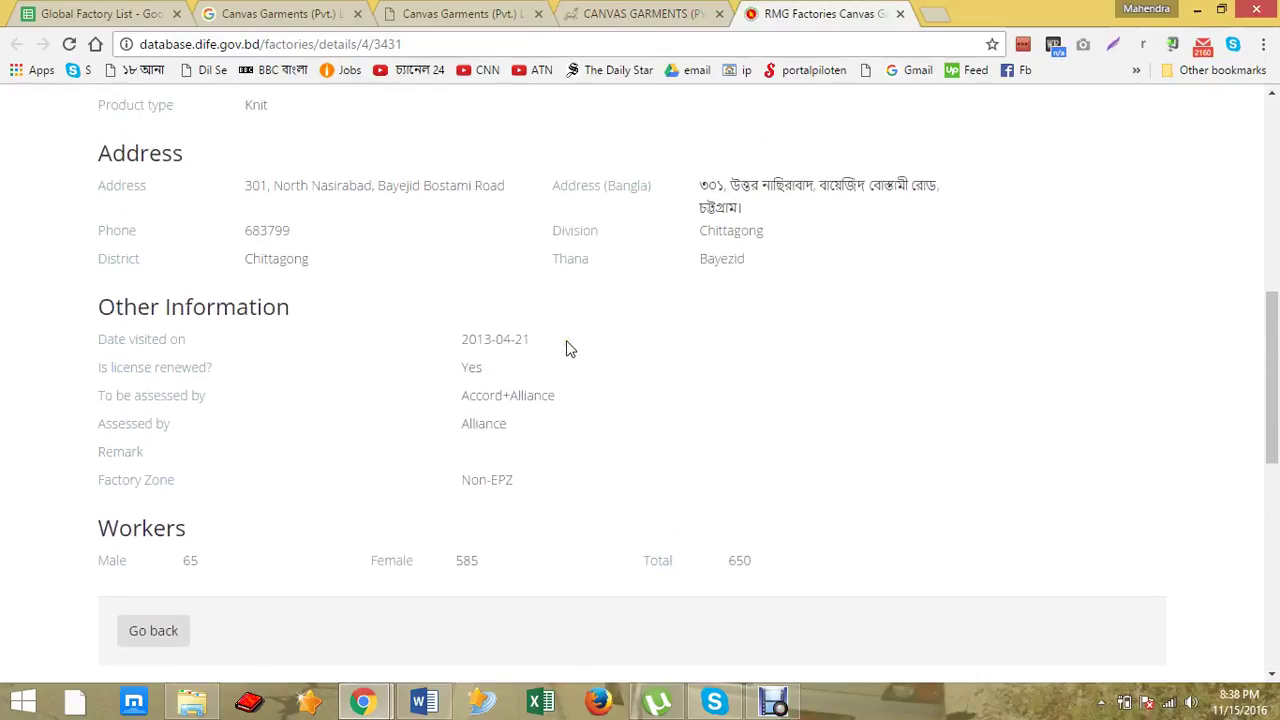
{"action": "triple_click", "coordinate": [360, 270]}
{"action": "scroll", "coordinate": [359, 270], "scroll_direction": "up", "scroll_amount": 2}
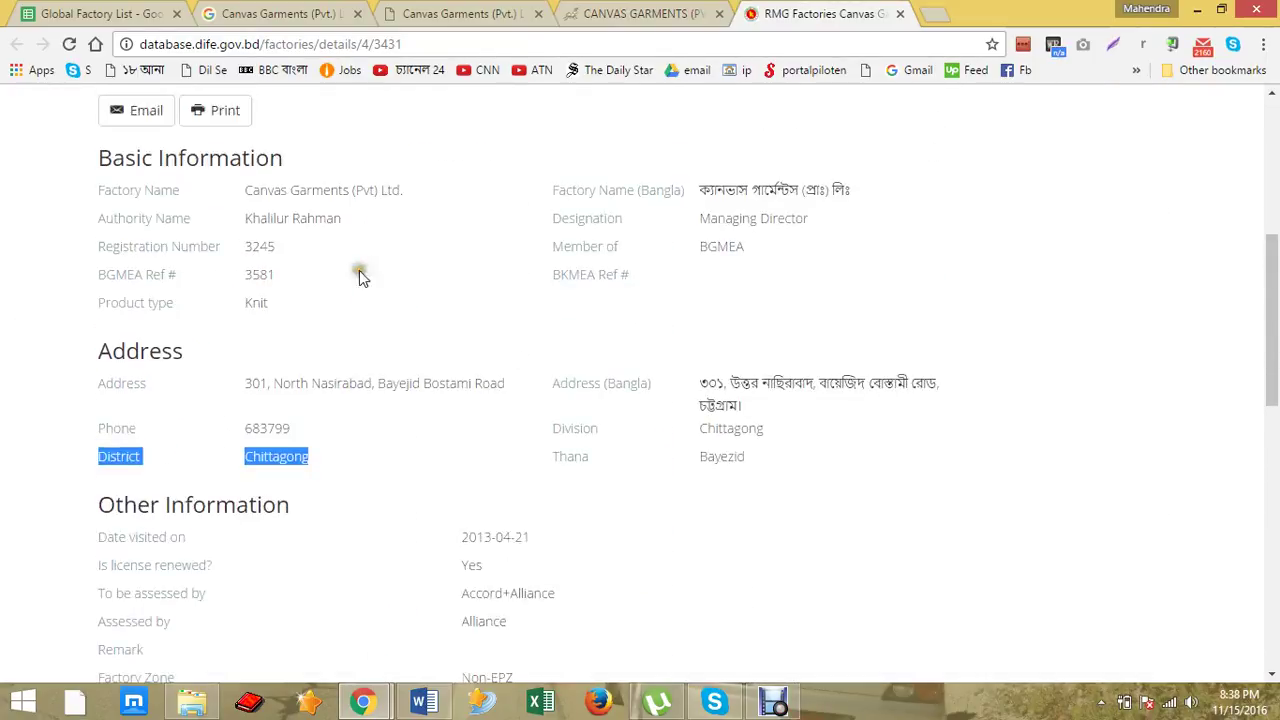
{"action": "triple_click", "coordinate": [260, 305]}
{"action": "left_click", "coordinate": [258, 300]}
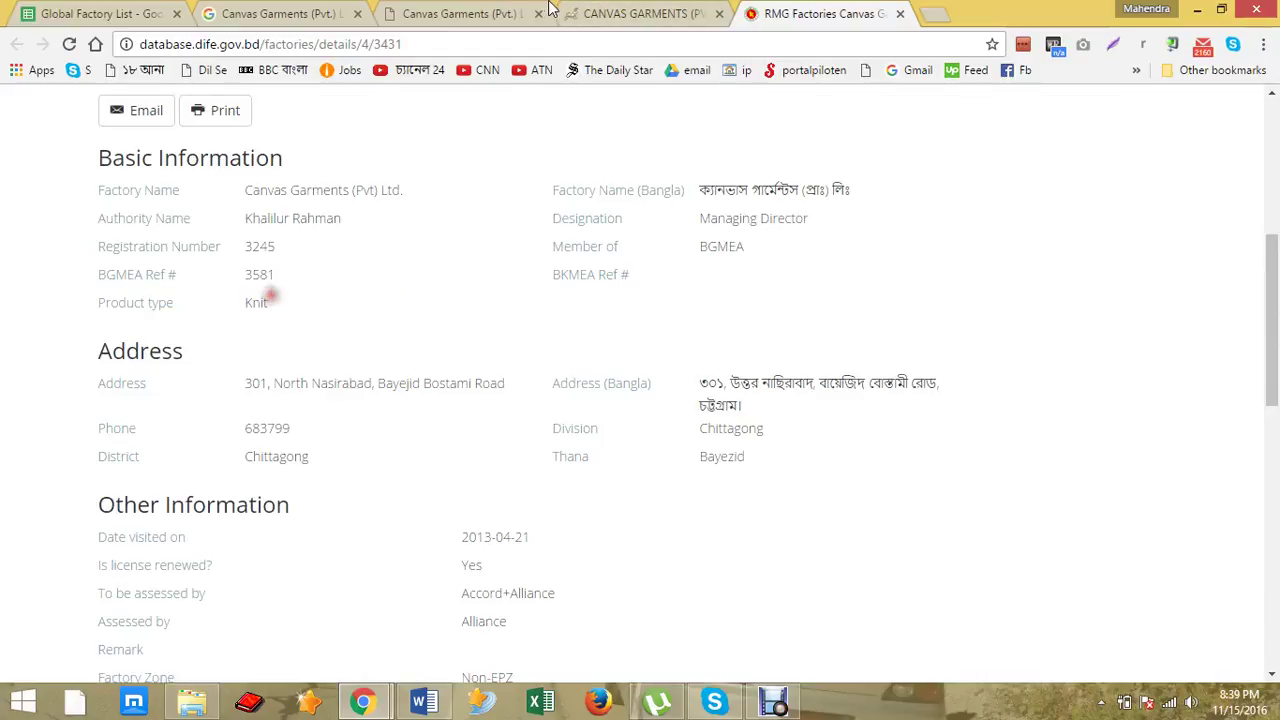
Step: Recheck the deshiguide listing, and copy the "webside not found" note from C2 into the Suggestion cell for Canvas Garments (Pvt.) Ltd Chittagong
{"action": "left_click", "coordinate": [503, 16]}
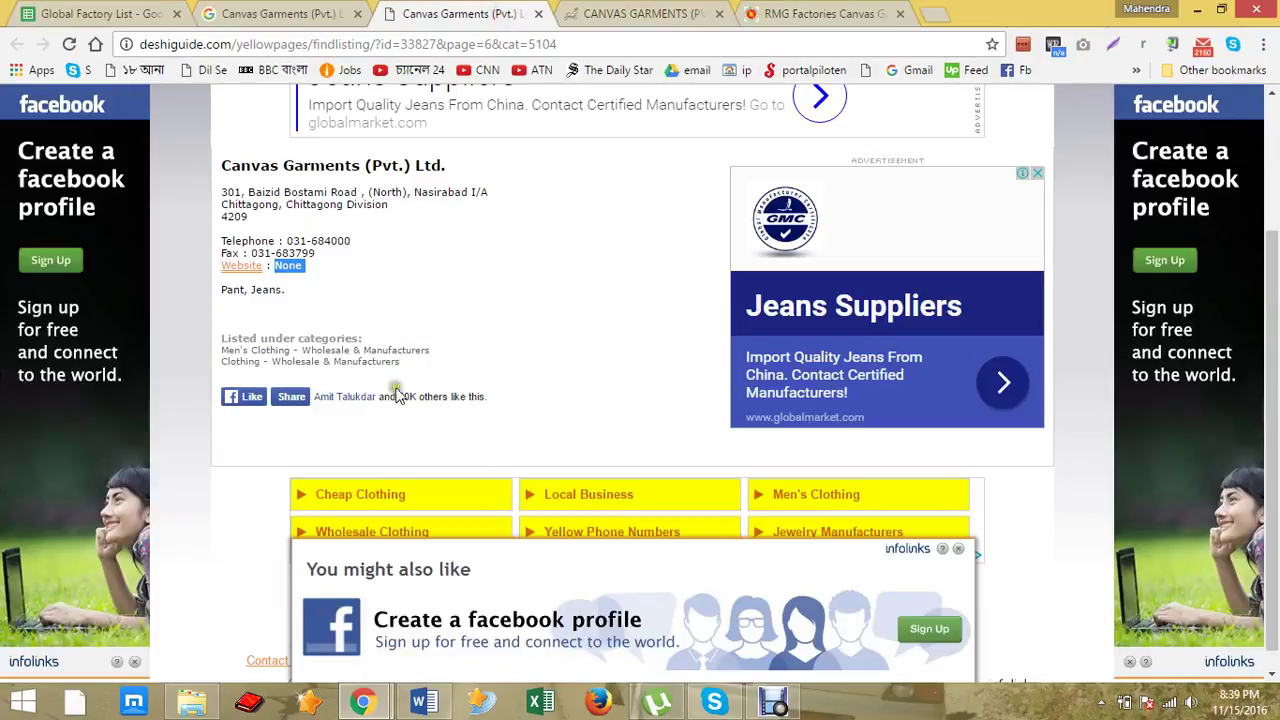
{"action": "scroll", "coordinate": [449, 342], "scroll_direction": "up", "scroll_amount": 2}
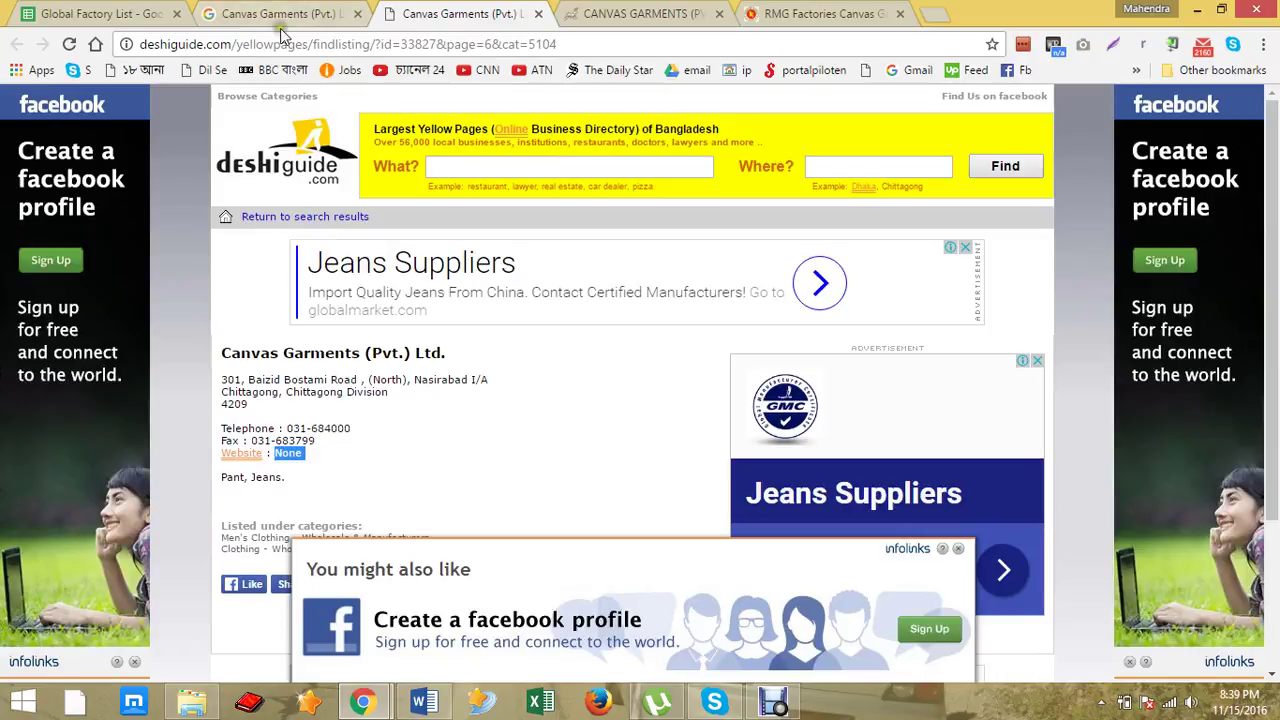
{"action": "left_click", "coordinate": [86, 16]}
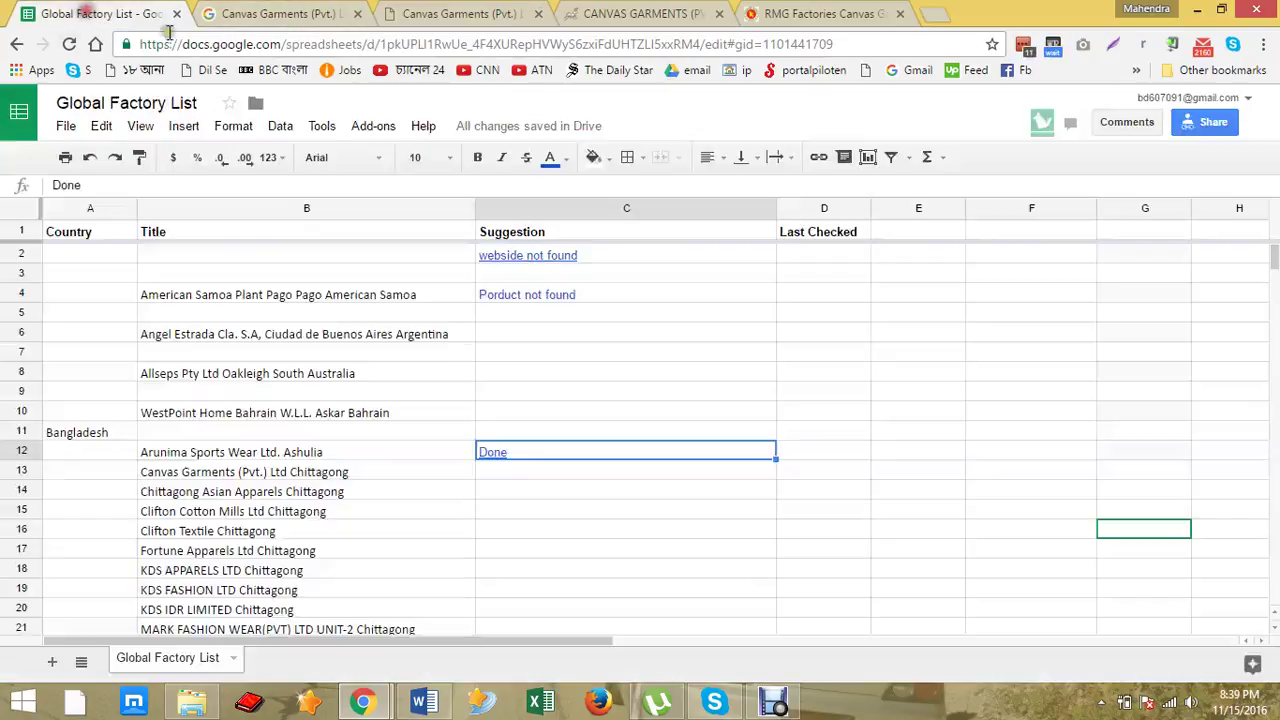
{"action": "left_click", "coordinate": [512, 474]}
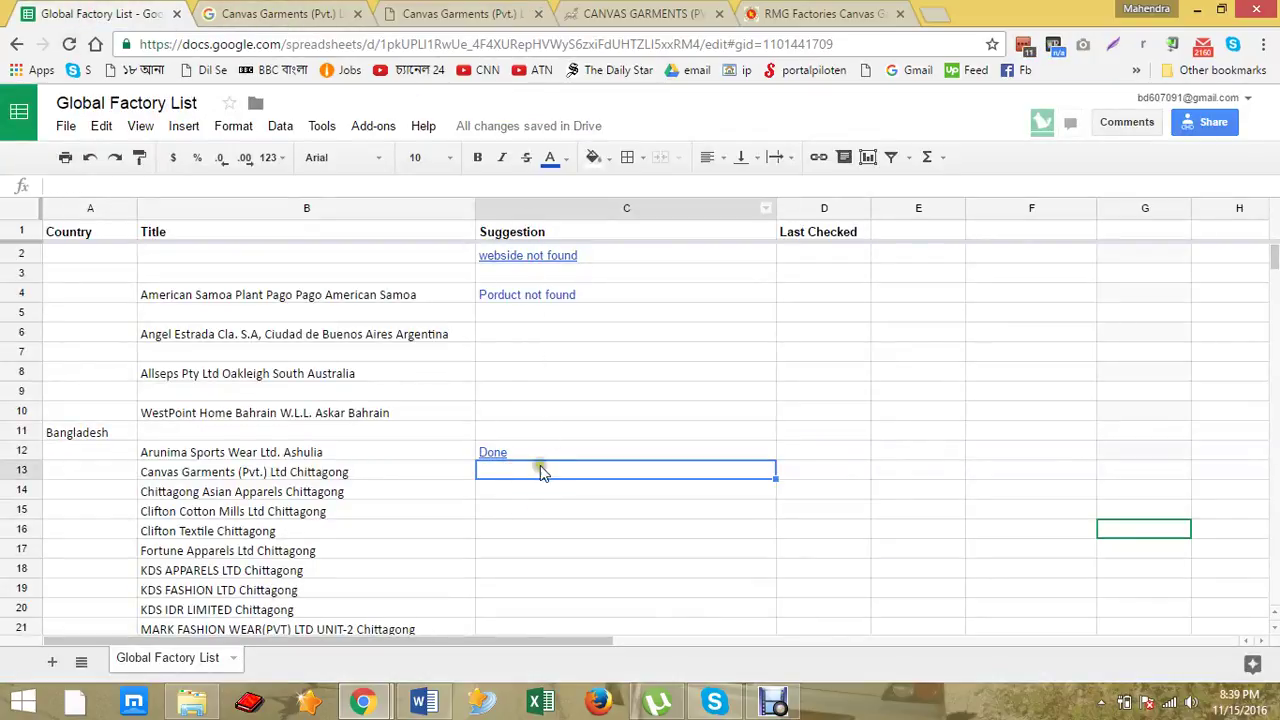
{"action": "type", "text": "W"}
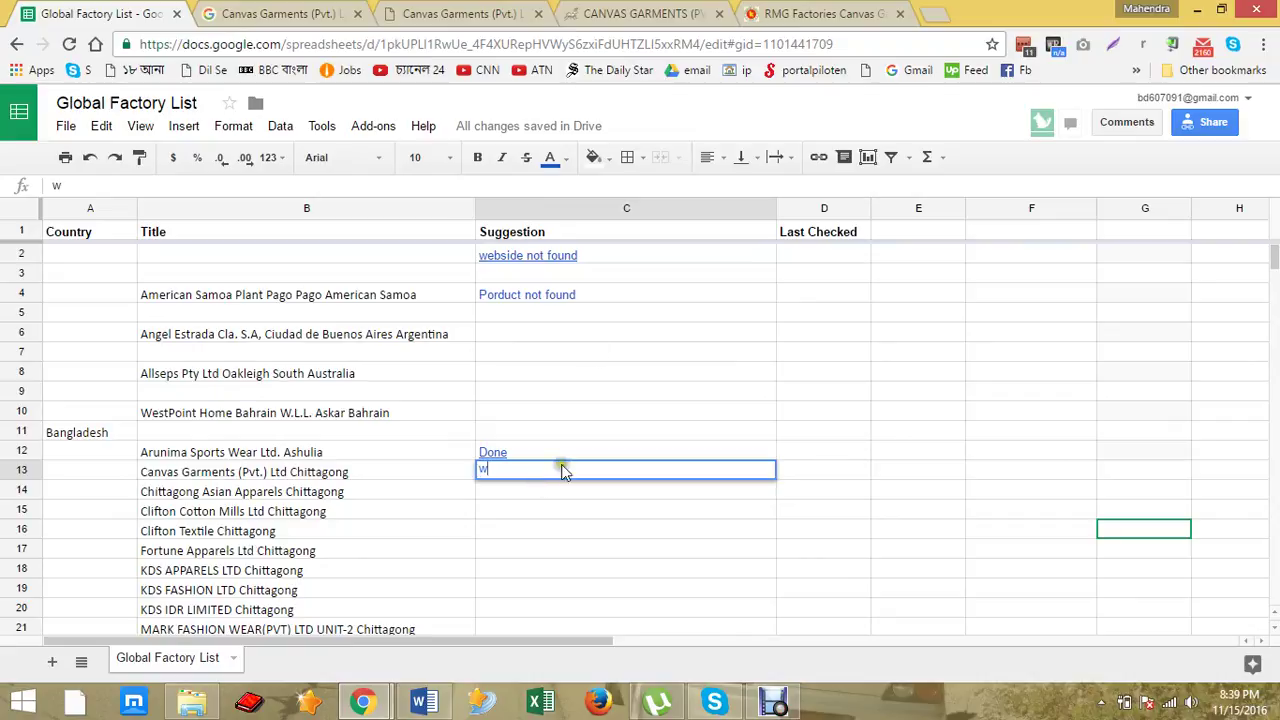
{"action": "left_click", "coordinate": [603, 257]}
{"action": "left_click", "coordinate": [570, 472]}
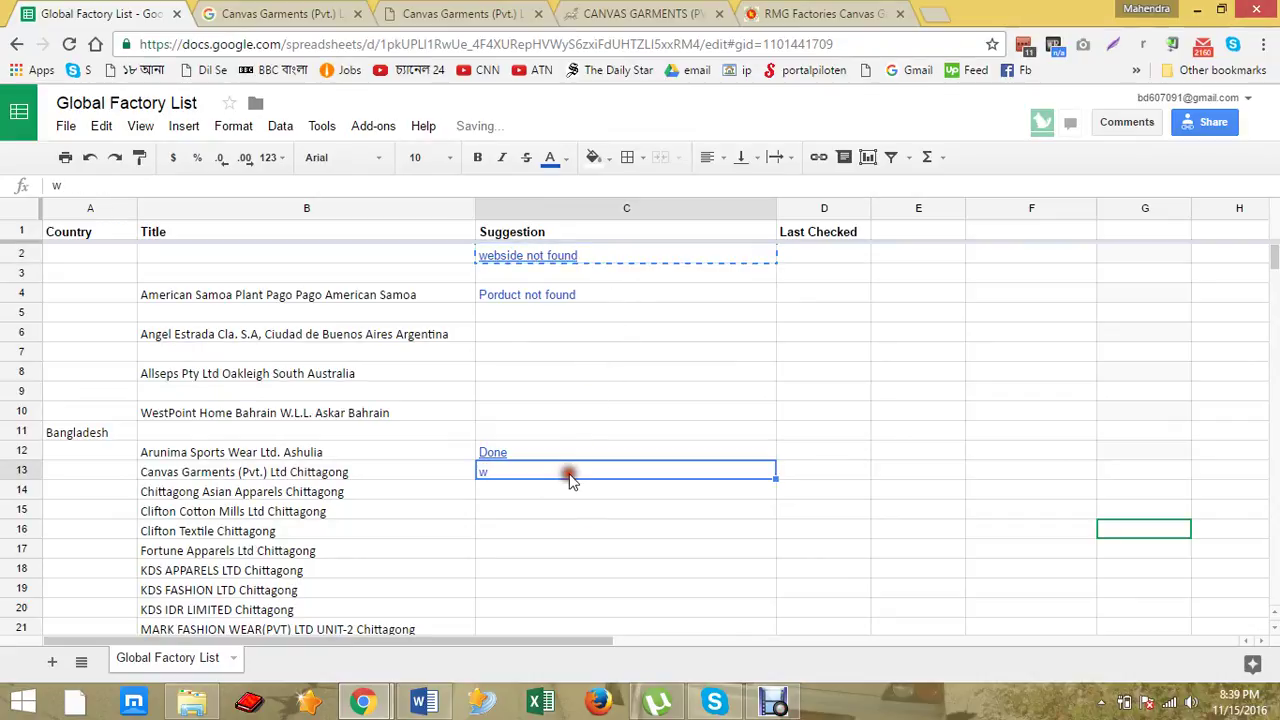
{"action": "type", "text": "webside not found"}
{"action": "left_click", "coordinate": [554, 508]}
Step: Search Google for the row 14 title "Chittagong Asian Apparels Chittagong" from the factory list
{"action": "left_click", "coordinate": [314, 492]}
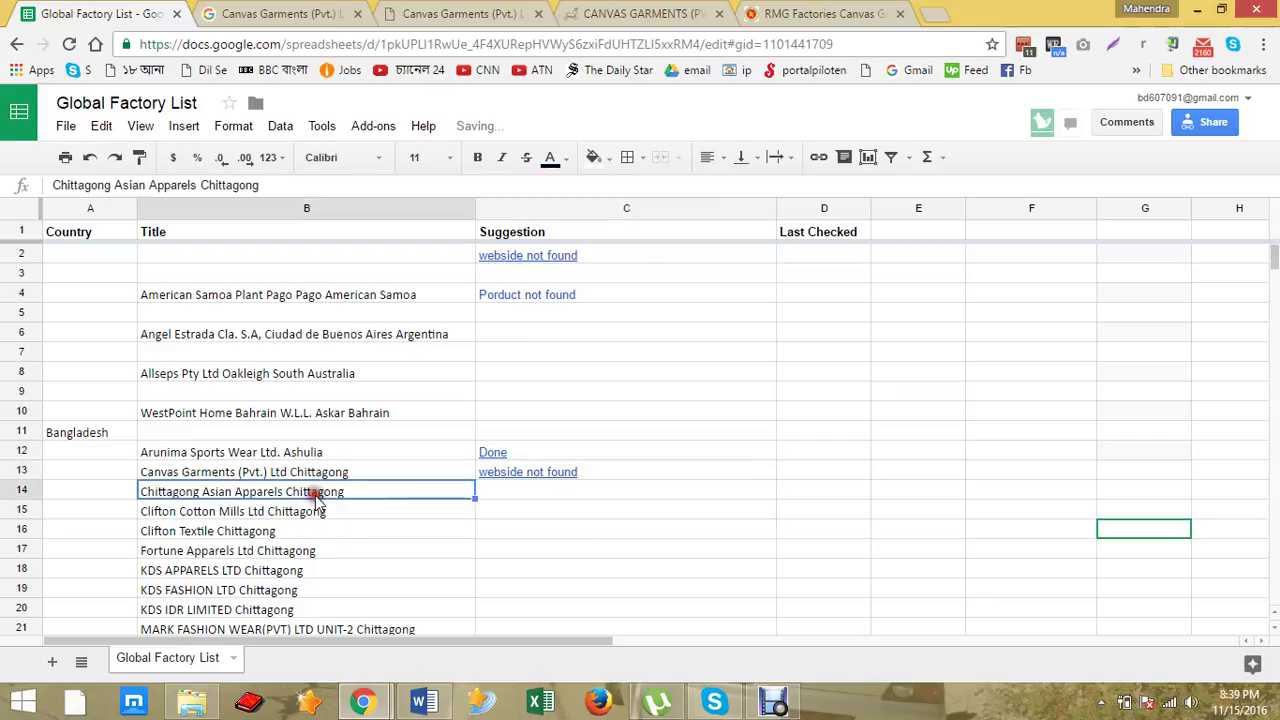
{"action": "double_click", "coordinate": [371, 489]}
{"action": "left_click_drag", "start_coordinate": [371, 489], "coordinate": [125, 467]}
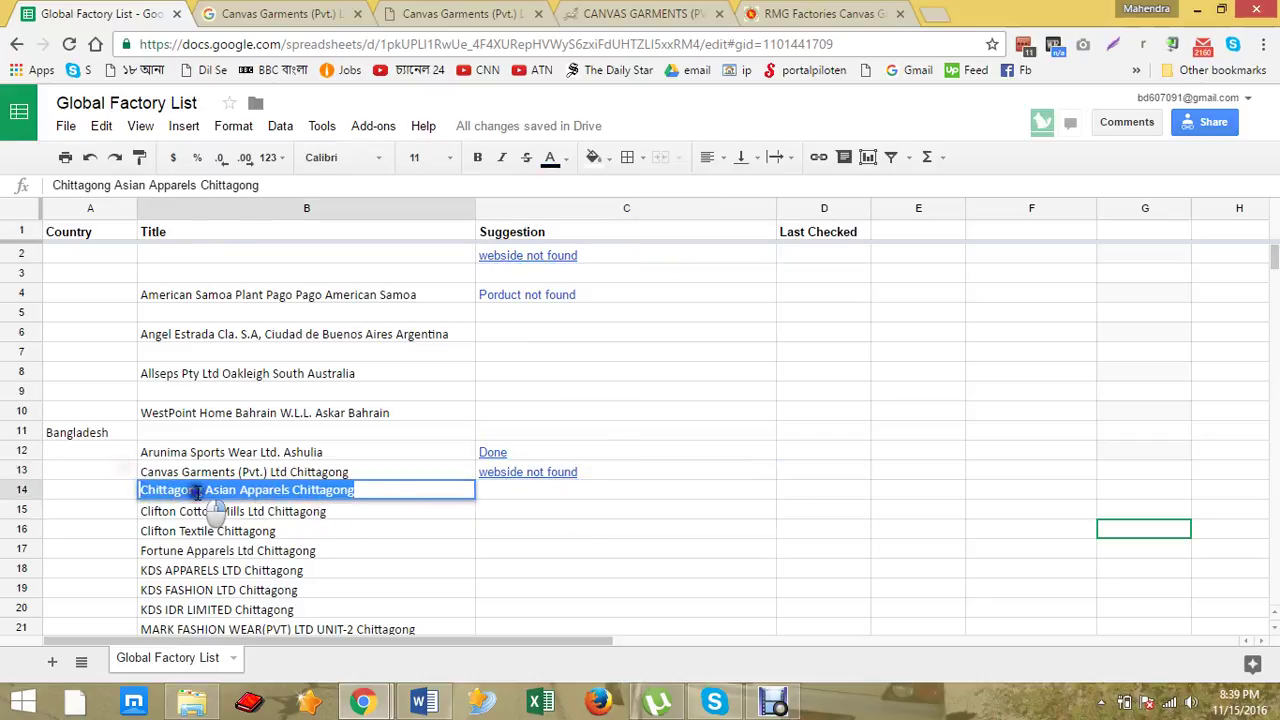
{"action": "right_click", "coordinate": [186, 486]}
{"action": "left_click", "coordinate": [440, 318]}
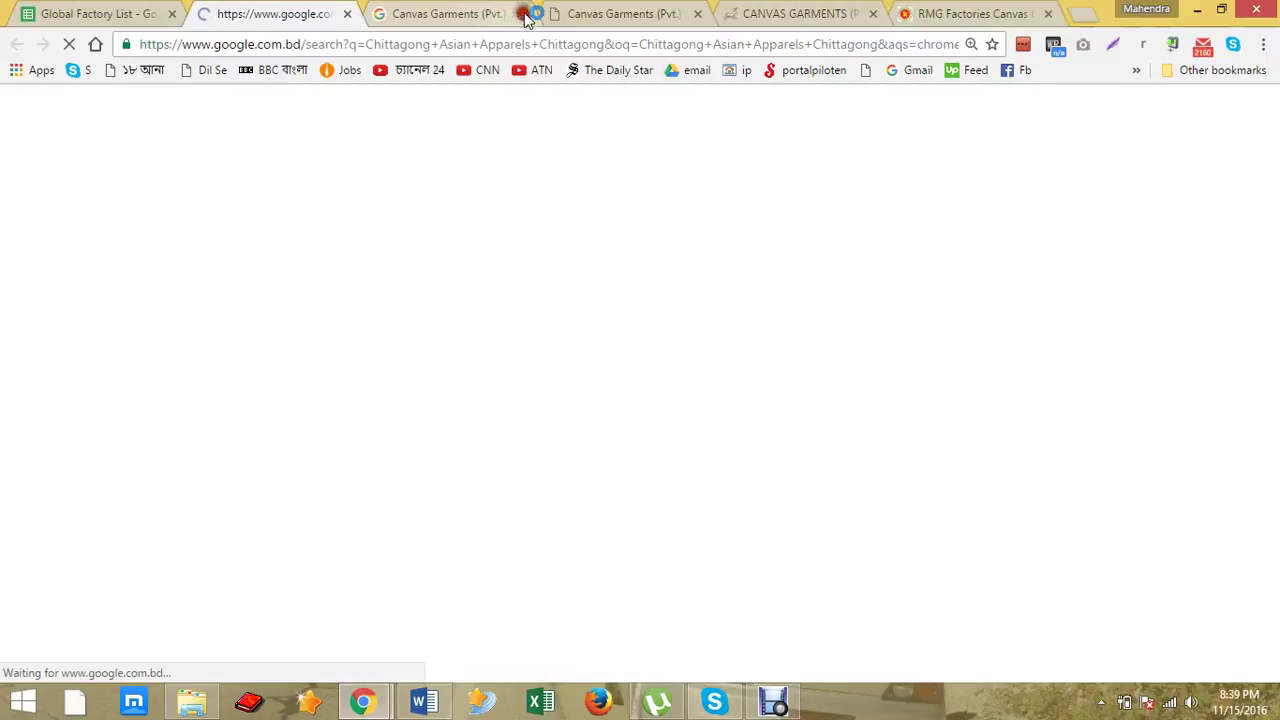
Step: Close the four leftover Canvas Garments tabs, keeping the factory list and the new search open
{"action": "left_click", "coordinate": [522, 15]}
{"action": "left_click", "coordinate": [522, 15]}
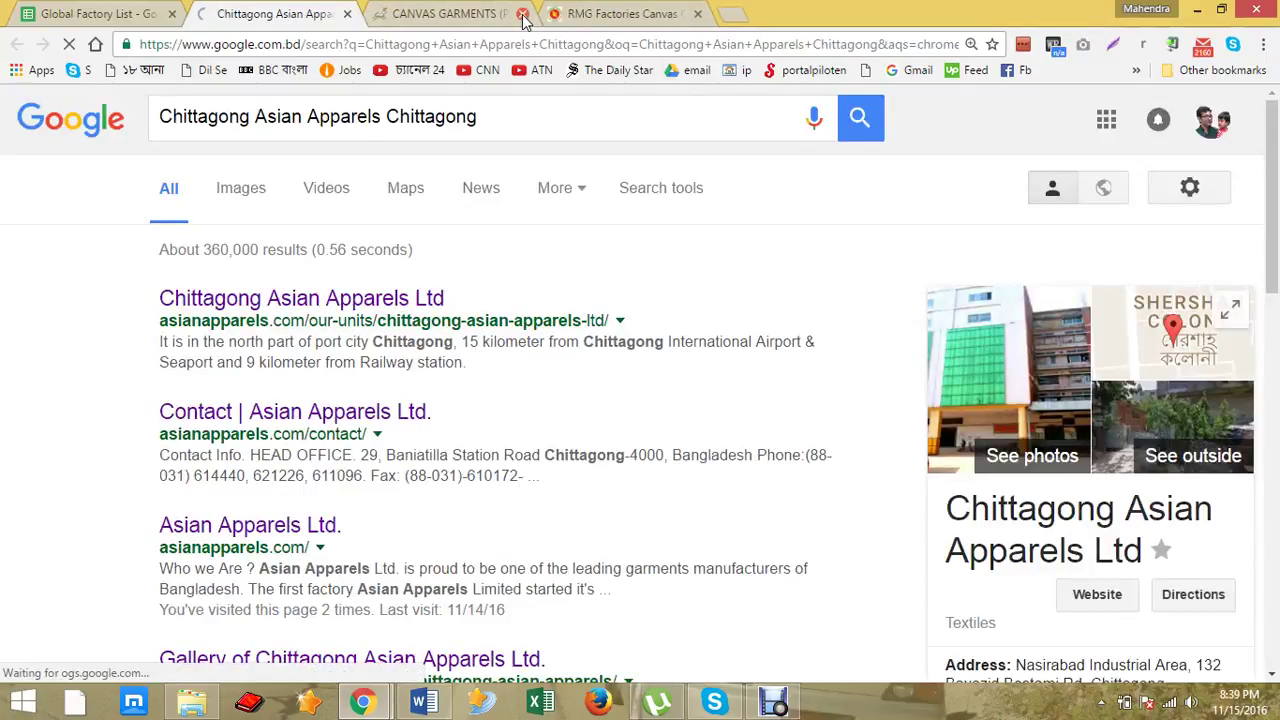
{"action": "left_click", "coordinate": [522, 15]}
{"action": "left_click", "coordinate": [522, 15]}
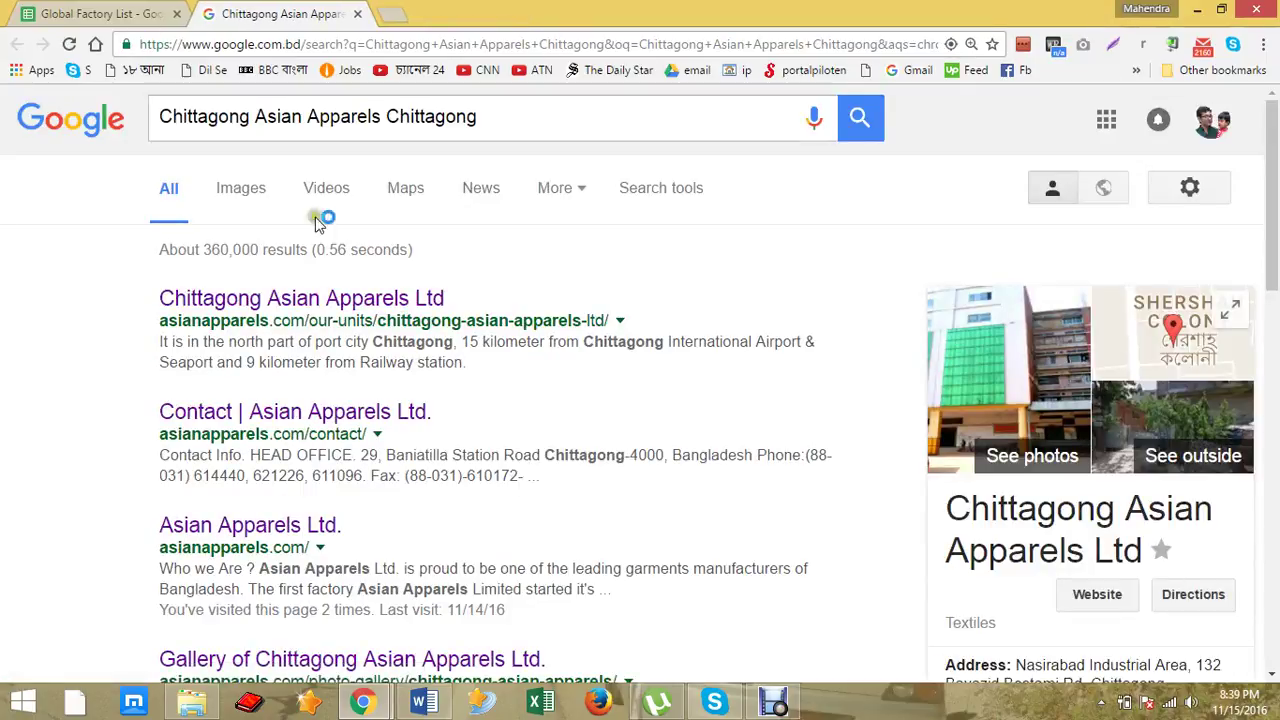
Step: Review the search results and business profile of Chittagong Asian Apparels Ltd for a company website
{"action": "scroll", "coordinate": [912, 428], "scroll_direction": "down", "scroll_amount": 1}
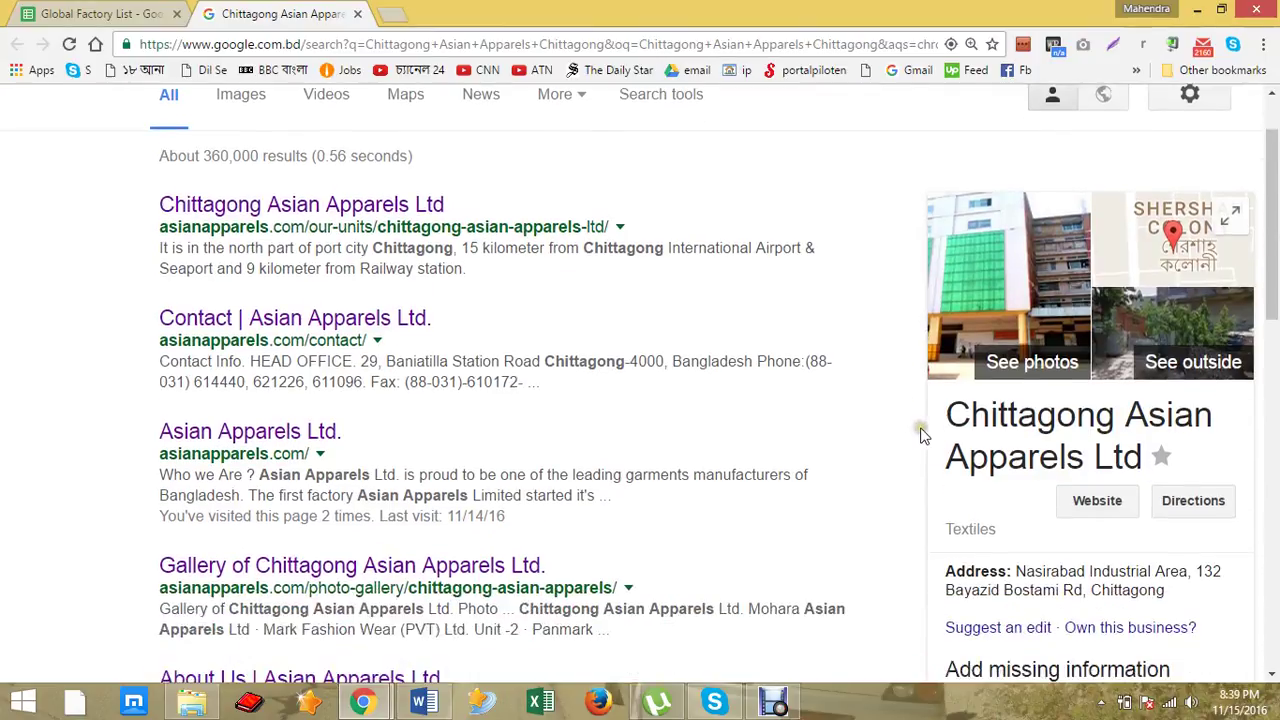
{"action": "left_click_drag", "start_coordinate": [1143, 452], "coordinate": [937, 417]}
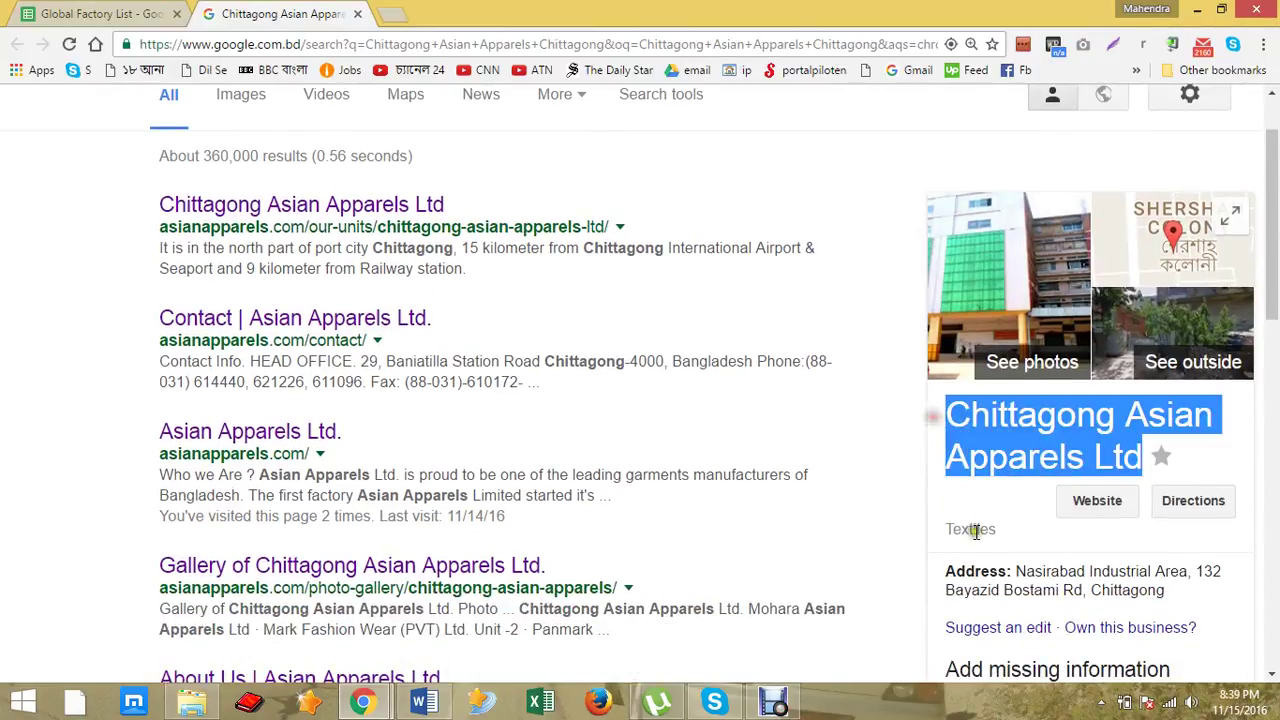
{"action": "scroll", "coordinate": [1150, 418], "scroll_direction": "down", "scroll_amount": 1}
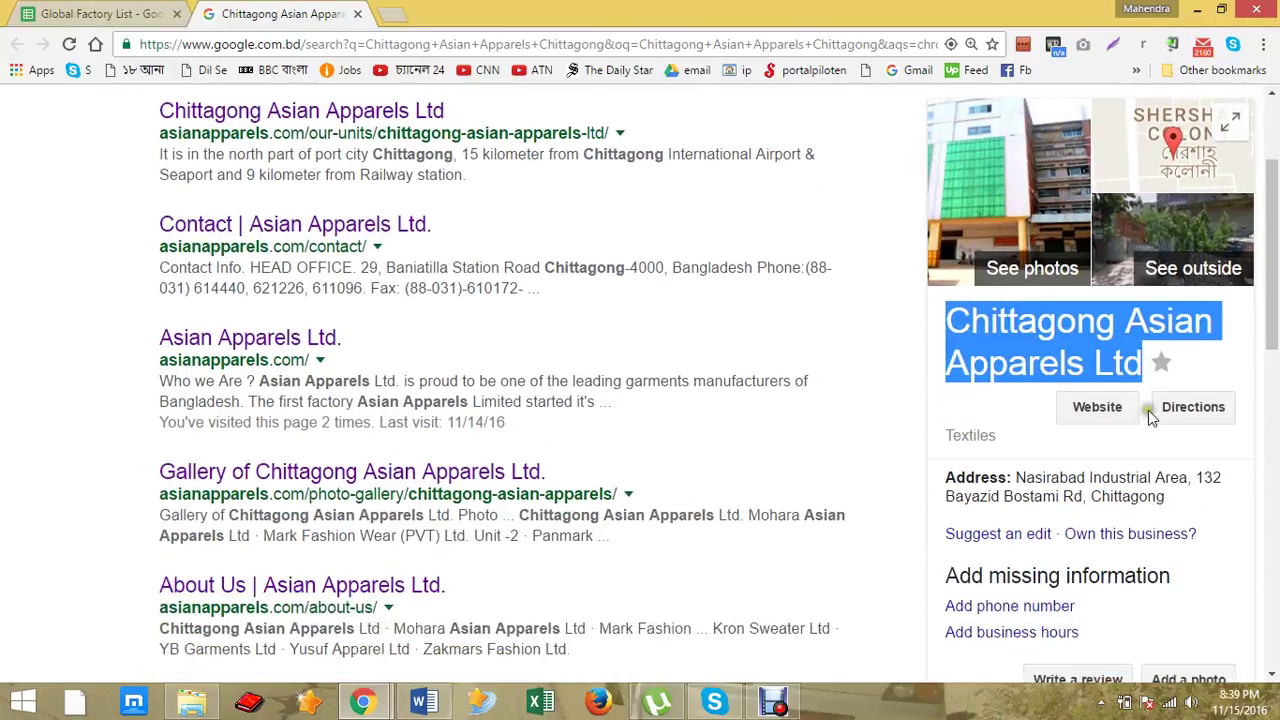
{"action": "left_click", "coordinate": [112, 16]}
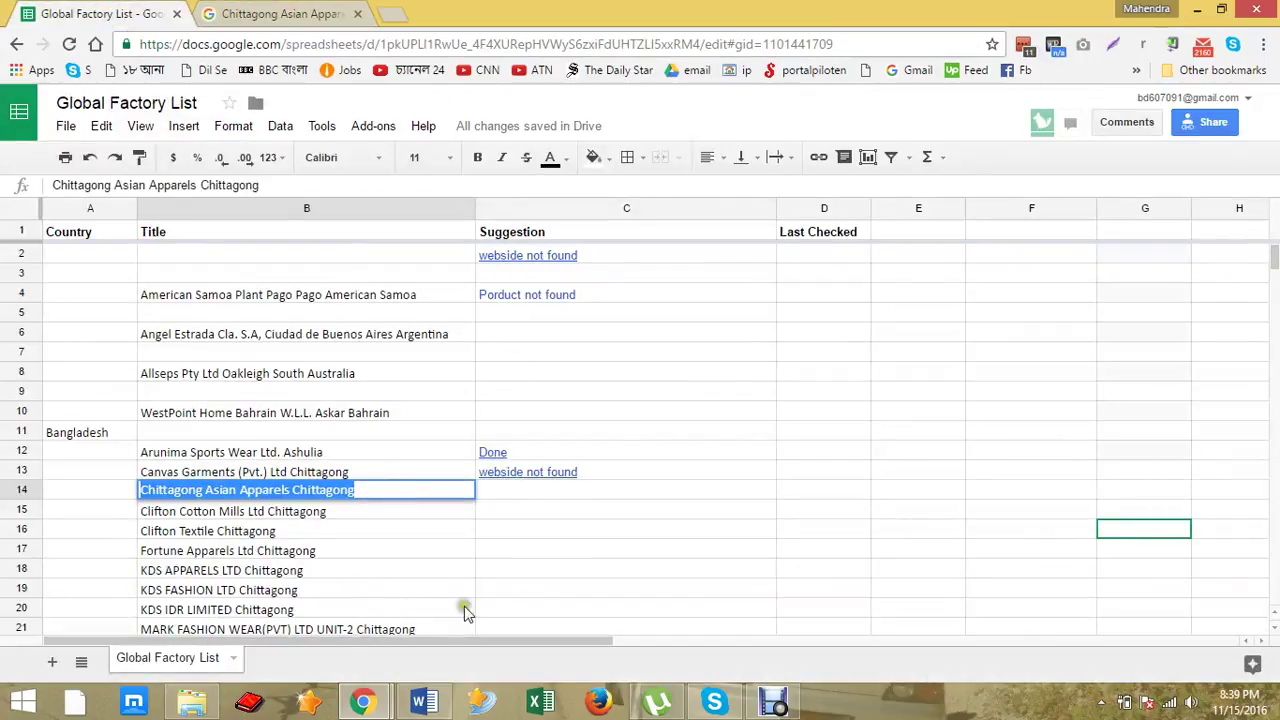
{"action": "left_click", "coordinate": [770, 697]}
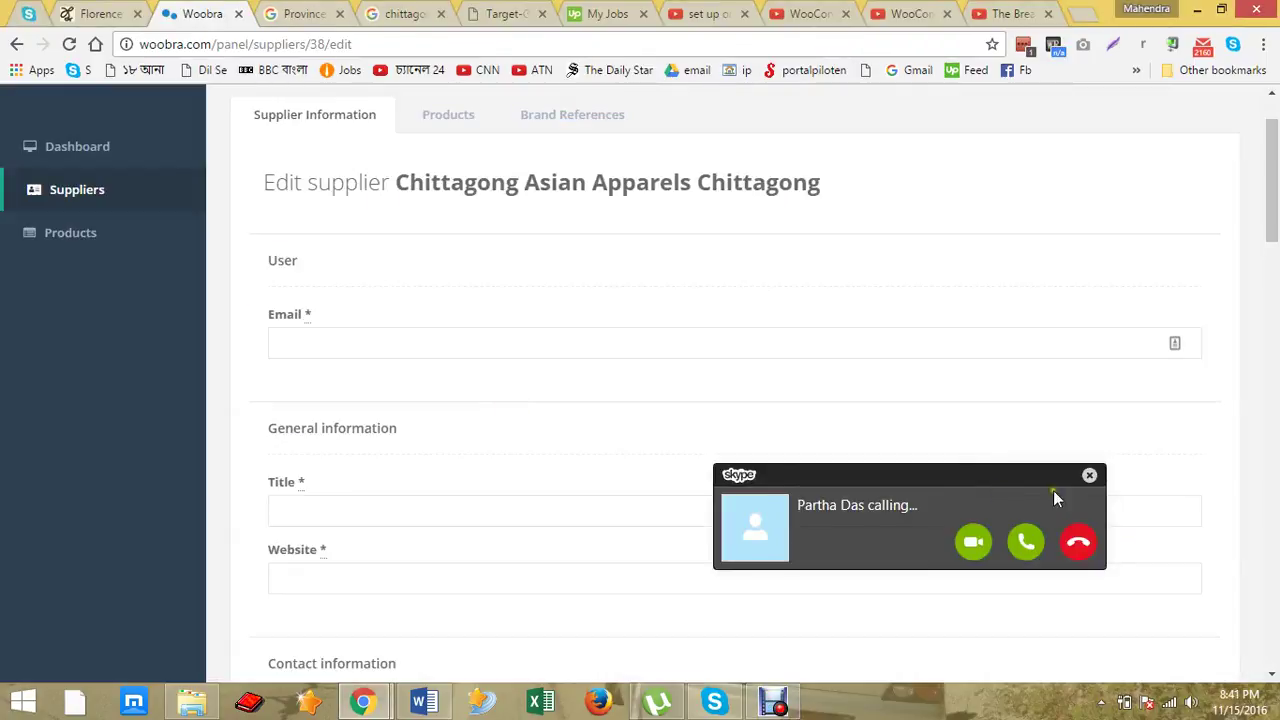
{"action": "left_click", "coordinate": [772, 700]}
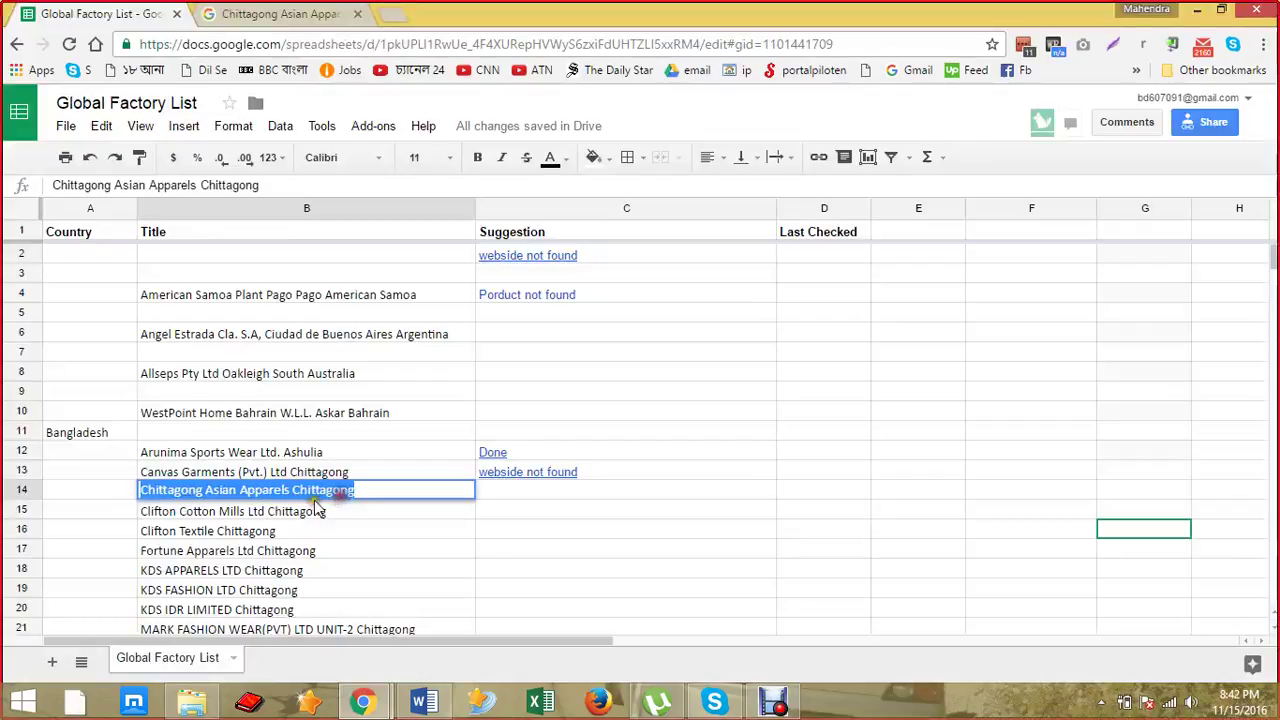
Step: Review the company name and address in the Chittagong Asian Apparels Ltd business profile, and return to the factory list
{"action": "left_click", "coordinate": [252, 16]}
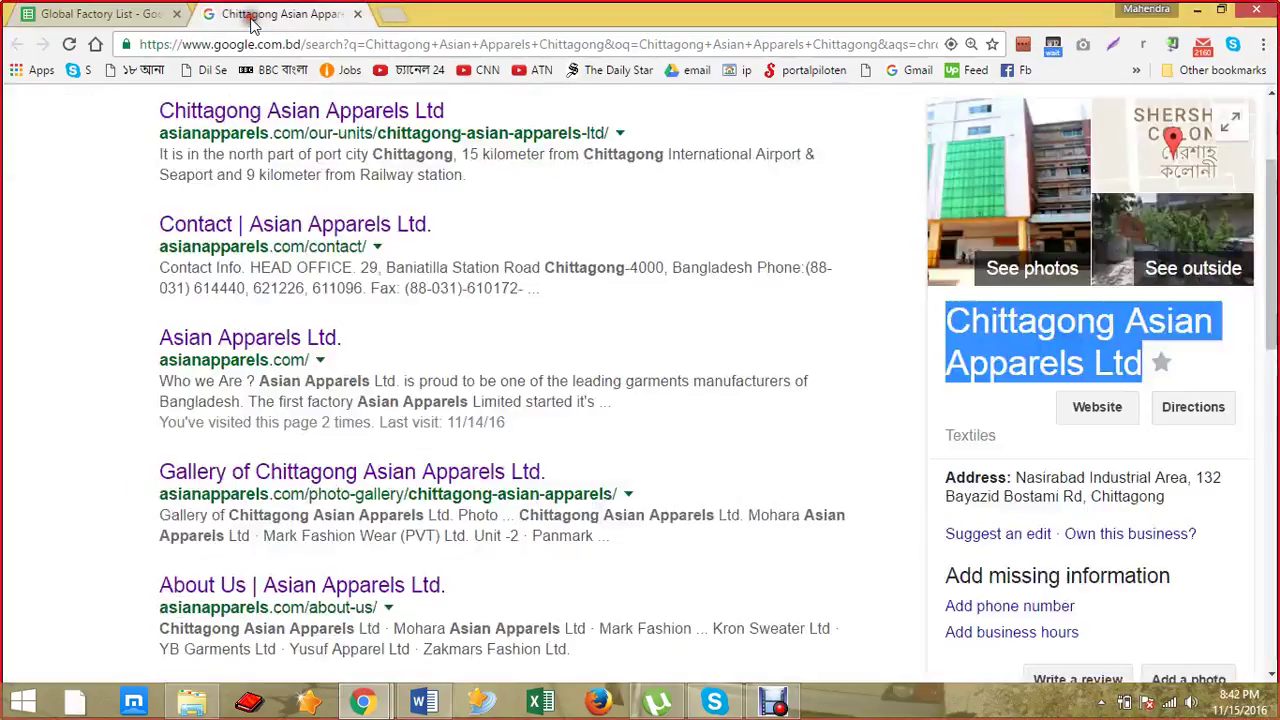
{"action": "scroll", "coordinate": [690, 292], "scroll_direction": "down", "scroll_amount": 2}
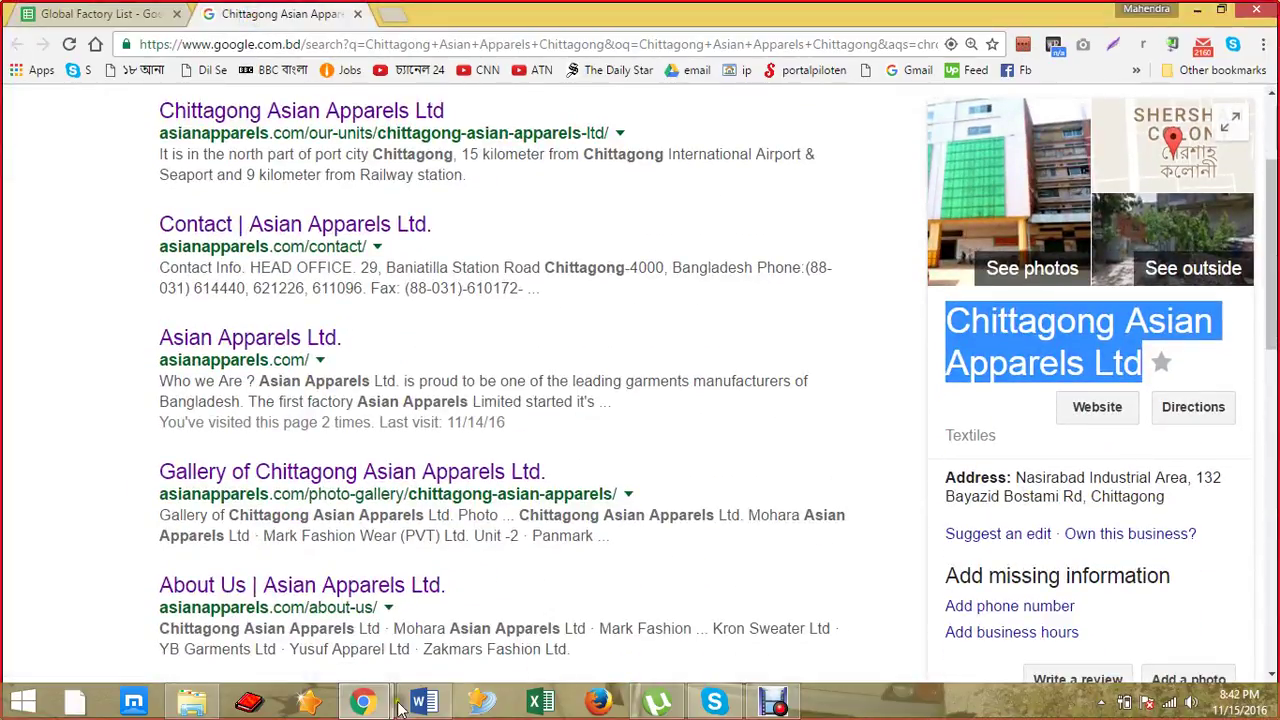
{"action": "left_click_drag", "start_coordinate": [1166, 496], "coordinate": [1018, 474]}
{"action": "left_click_drag", "start_coordinate": [1148, 358], "coordinate": [948, 321]}
{"action": "left_click", "coordinate": [85, 15]}
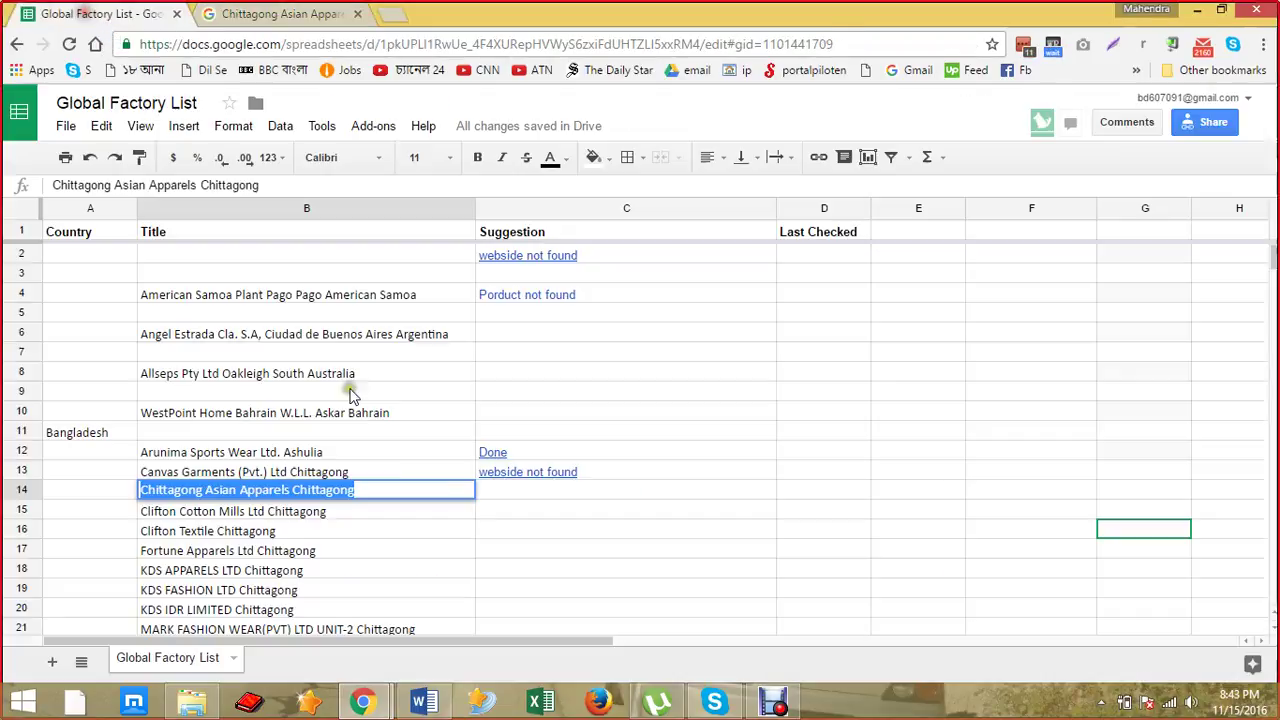
Step: Switch to the Woobra supplier edit form and set the supplier's Title to "Chittagong Asian Apparels Chittagong"
{"action": "left_click", "coordinate": [385, 697]}
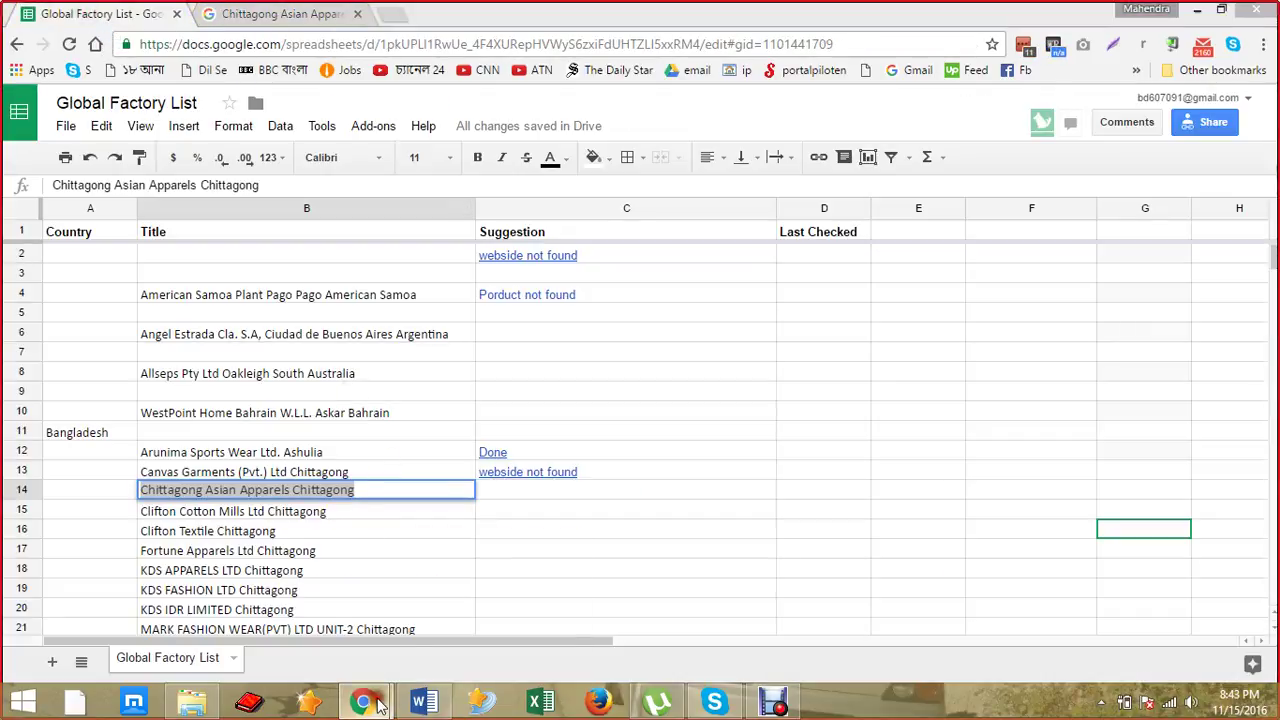
{"action": "left_click", "coordinate": [314, 643]}
{"action": "left_click", "coordinate": [335, 344]}
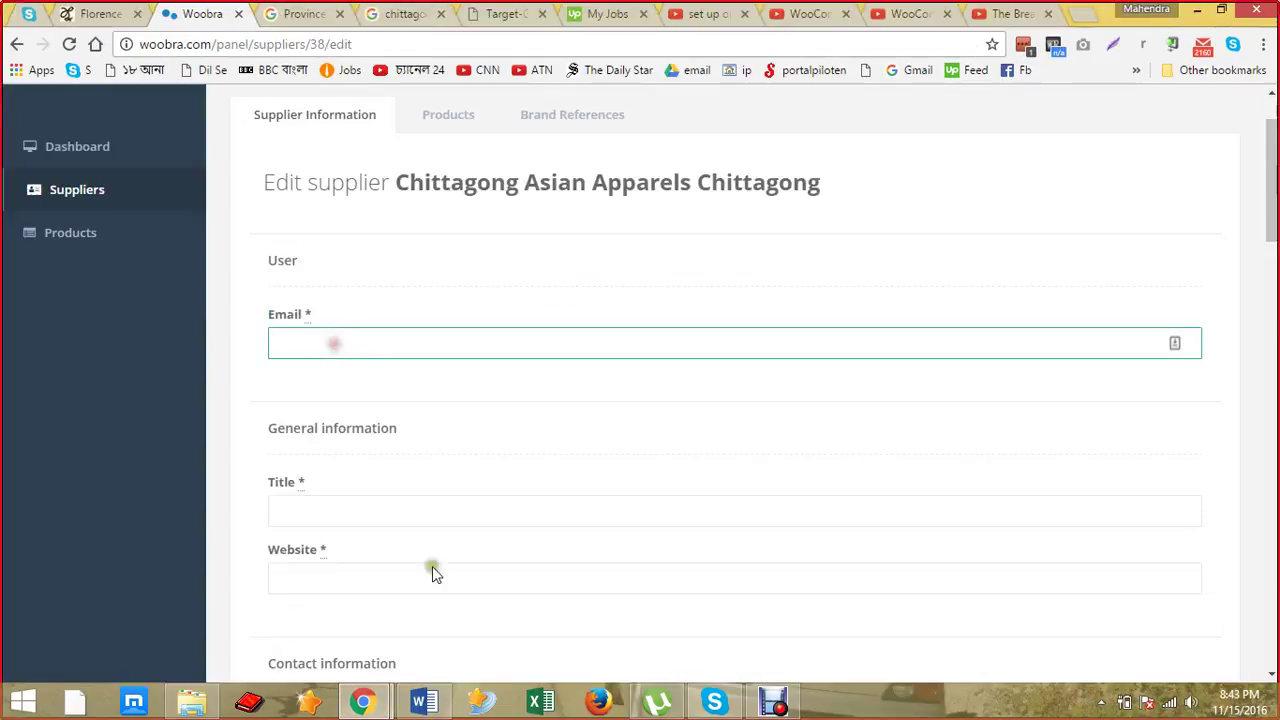
{"action": "scroll", "coordinate": [400, 515], "scroll_direction": "down", "scroll_amount": 1}
{"action": "left_click", "coordinate": [357, 411]}
{"action": "type", "text": "Chittagong Asian Apparels Chittagong"}
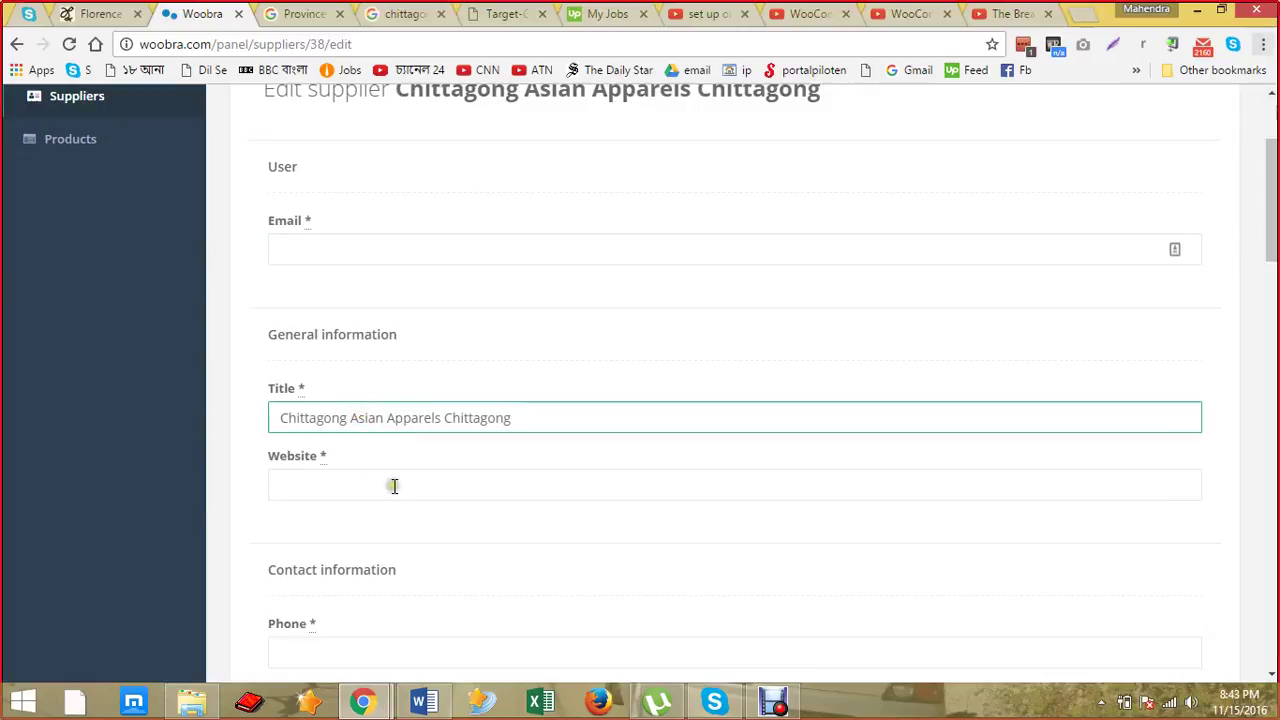
Step: Copy the company's address from its Google business profile into the Address field of the Woobra supplier form
{"action": "key", "text": "alt+Tab"}
{"action": "left_click", "coordinate": [305, 15]}
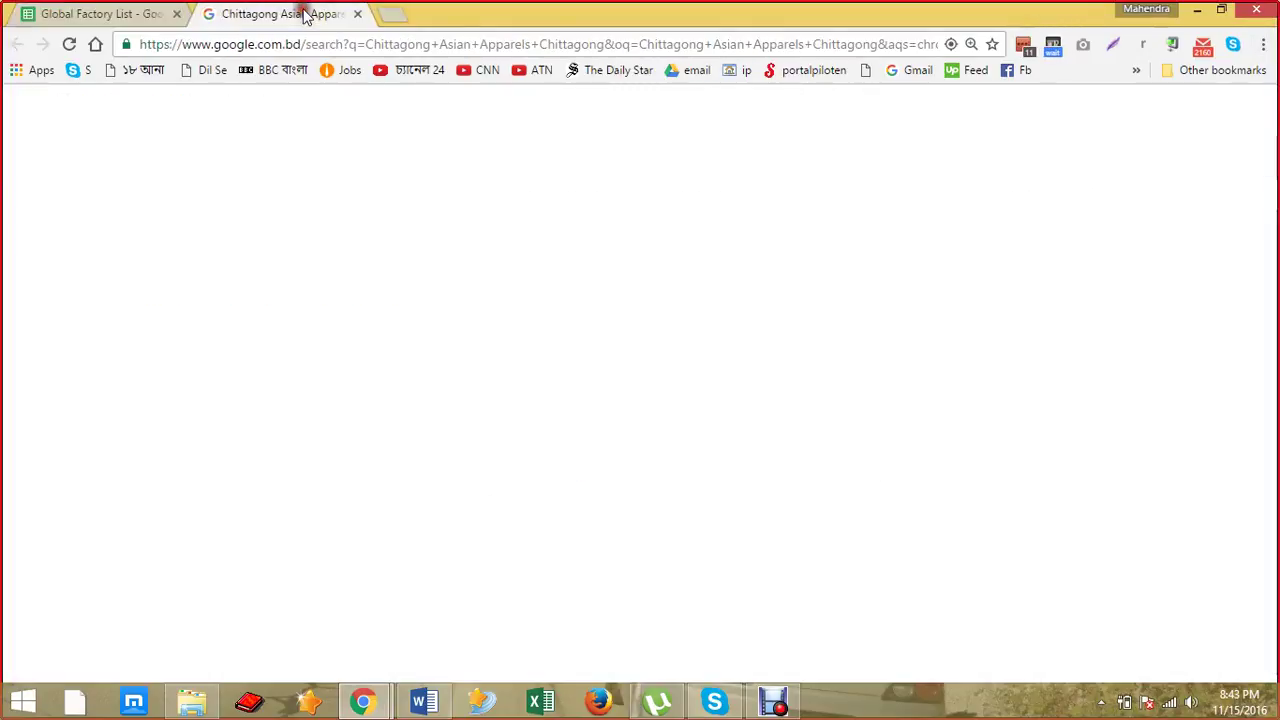
{"action": "scroll", "coordinate": [1010, 445], "scroll_direction": "down", "scroll_amount": 1}
{"action": "left_click_drag", "start_coordinate": [1019, 383], "coordinate": [1173, 403]}
{"action": "key", "text": "ctrl+c"}
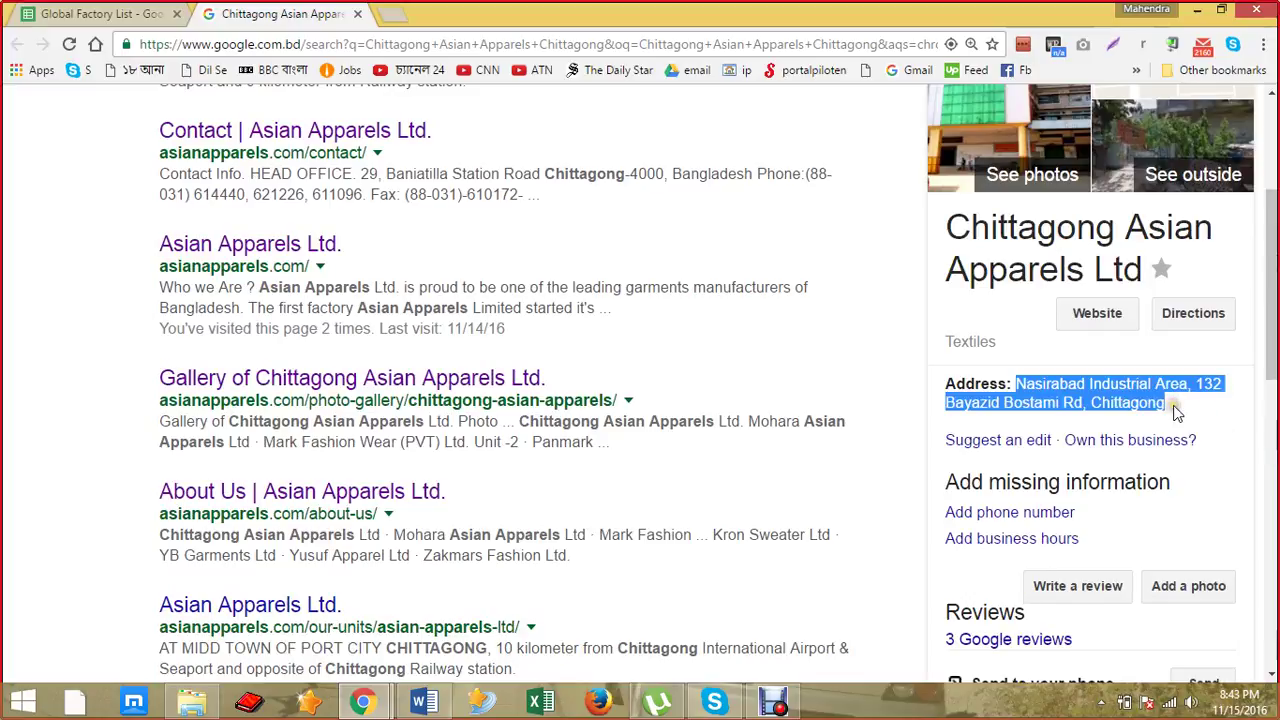
{"action": "key", "text": "alt+Tab"}
{"action": "scroll", "coordinate": [296, 461], "scroll_direction": "down", "scroll_amount": 8}
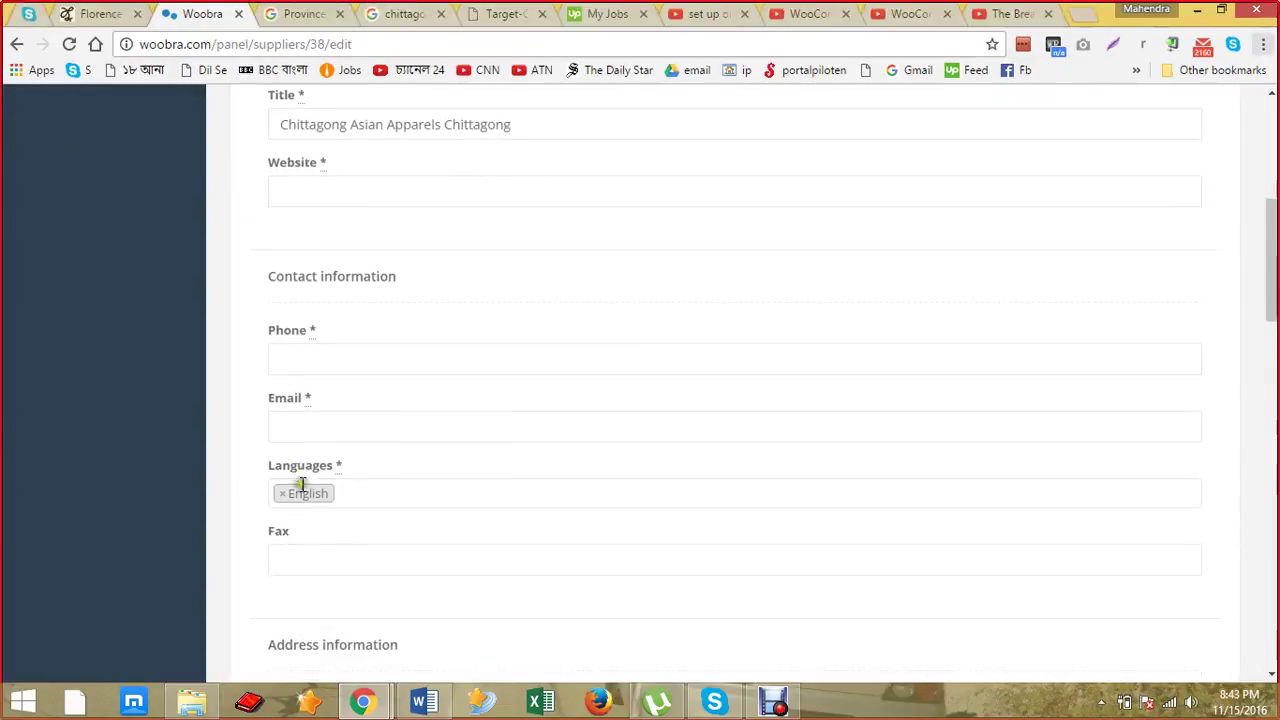
{"action": "left_click", "coordinate": [322, 442]}
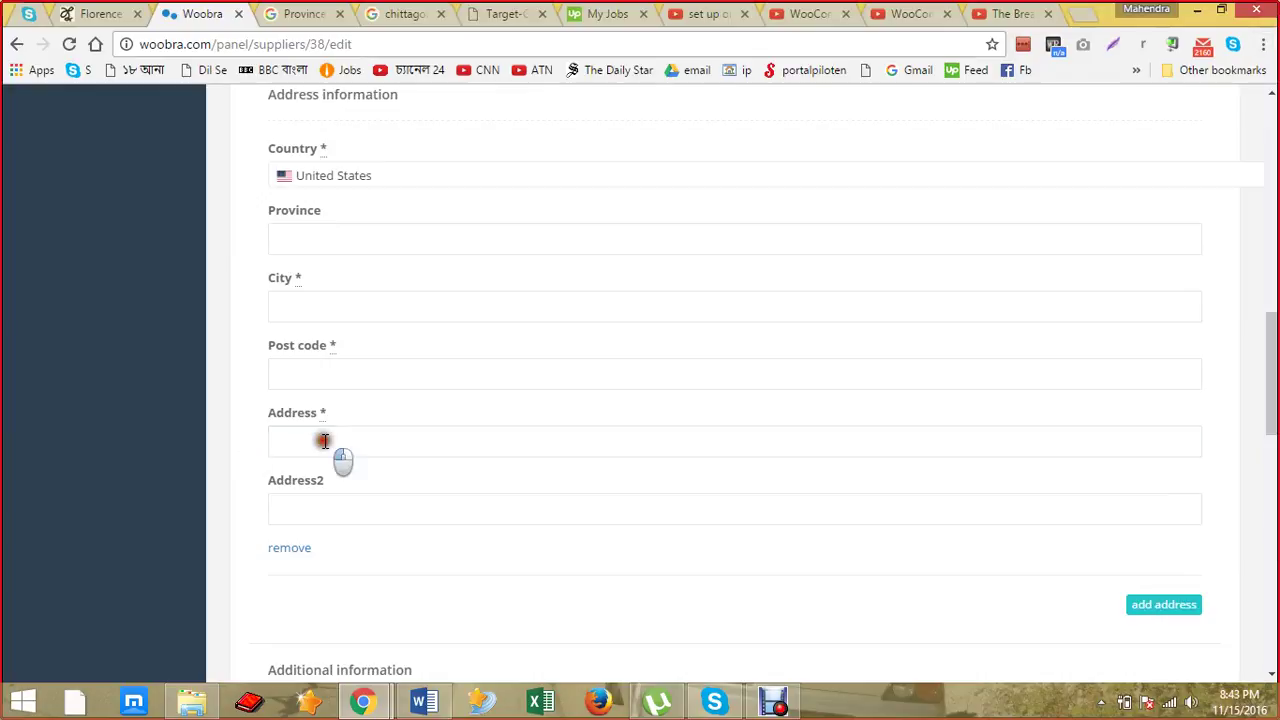
{"action": "key", "text": "ctrl+v"}
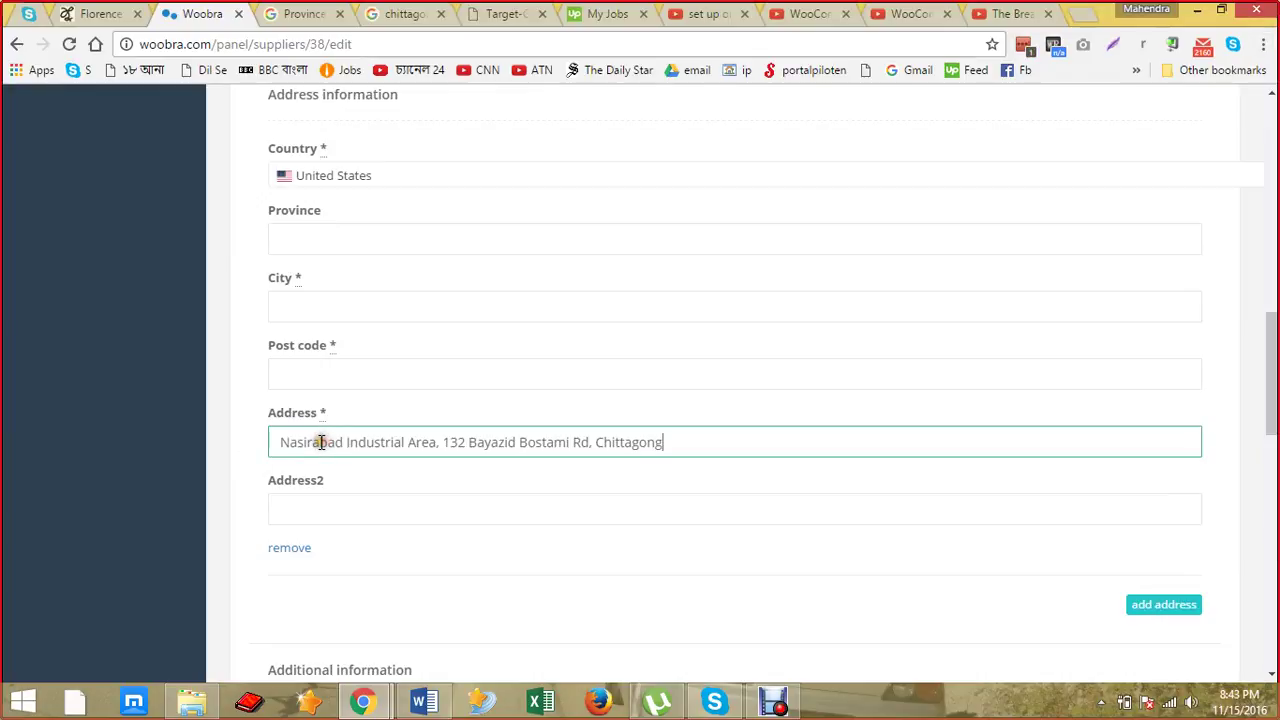
Step: Search Google for the road and city part of the supplier's address, with "zip code" added to the query
{"action": "mouse_move", "coordinate": [678, 446]}
{"action": "left_mouse_down"}
{"action": "mouse_move", "coordinate": [429, 432]}
{"action": "mouse_move", "coordinate": [689, 463]}
{"action": "left_mouse_up"}
{"action": "left_click", "coordinate": [458, 440]}
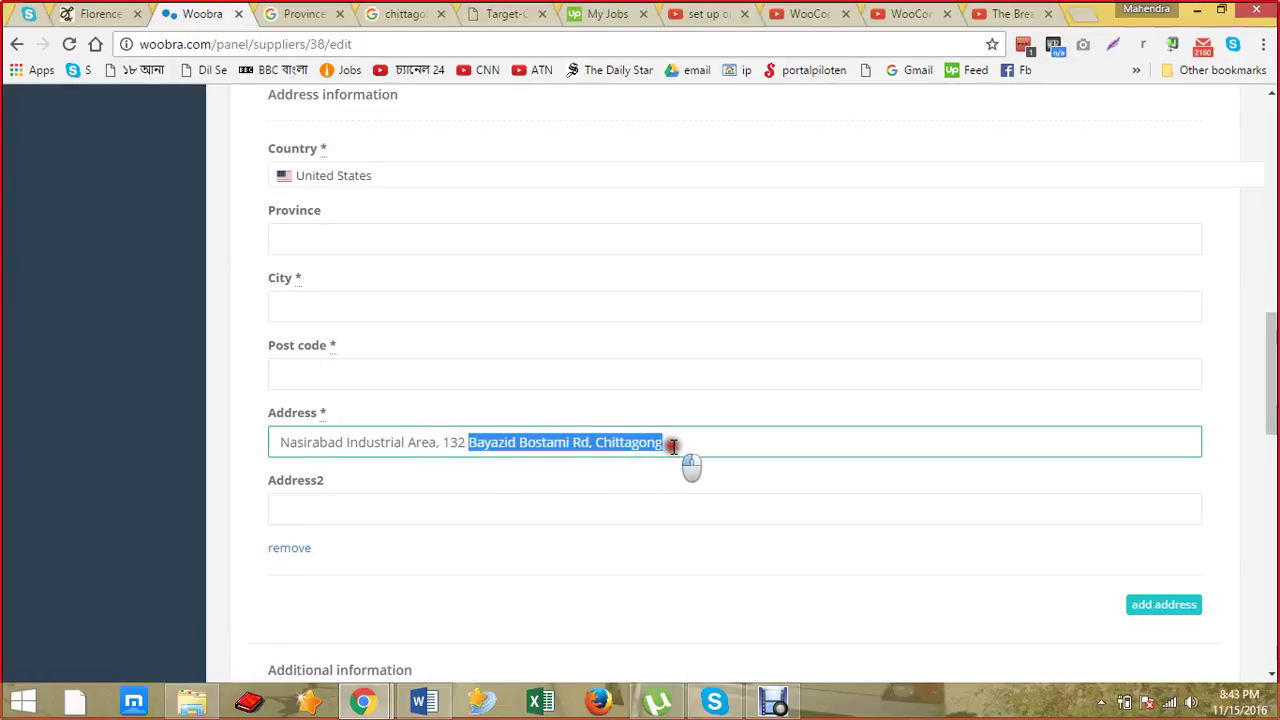
{"action": "right_click", "coordinate": [586, 443]}
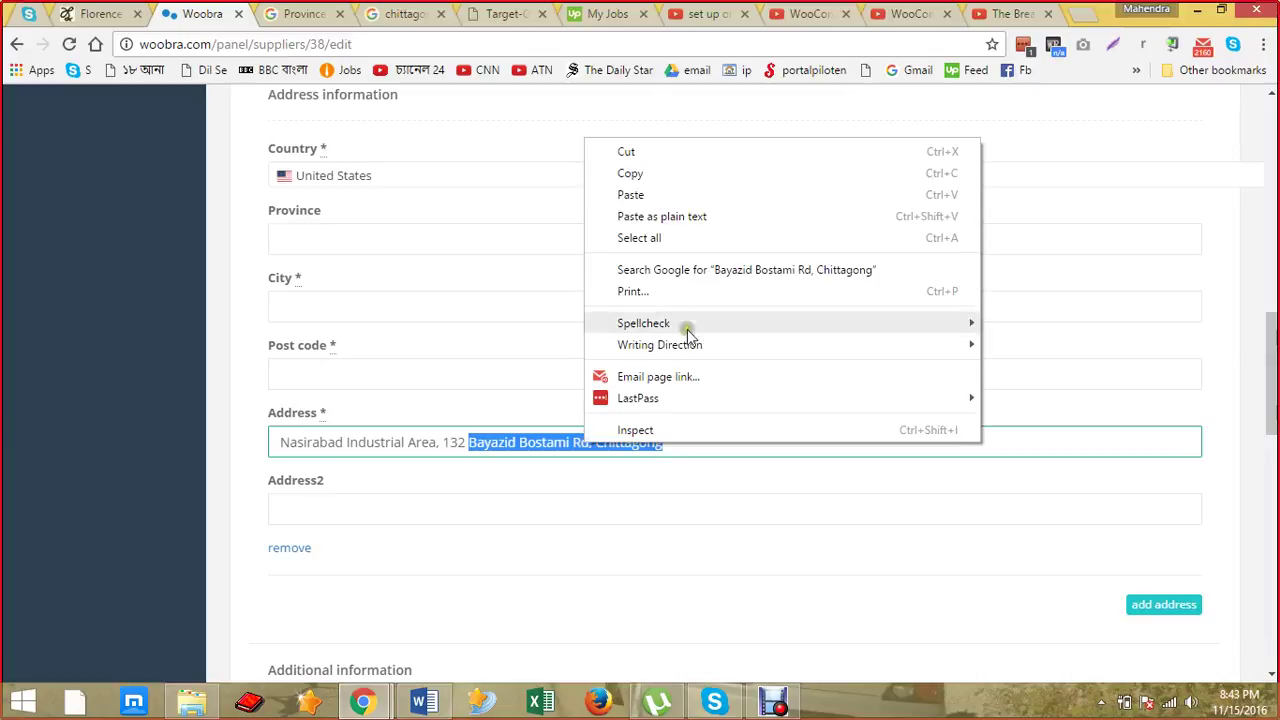
{"action": "left_click", "coordinate": [757, 270]}
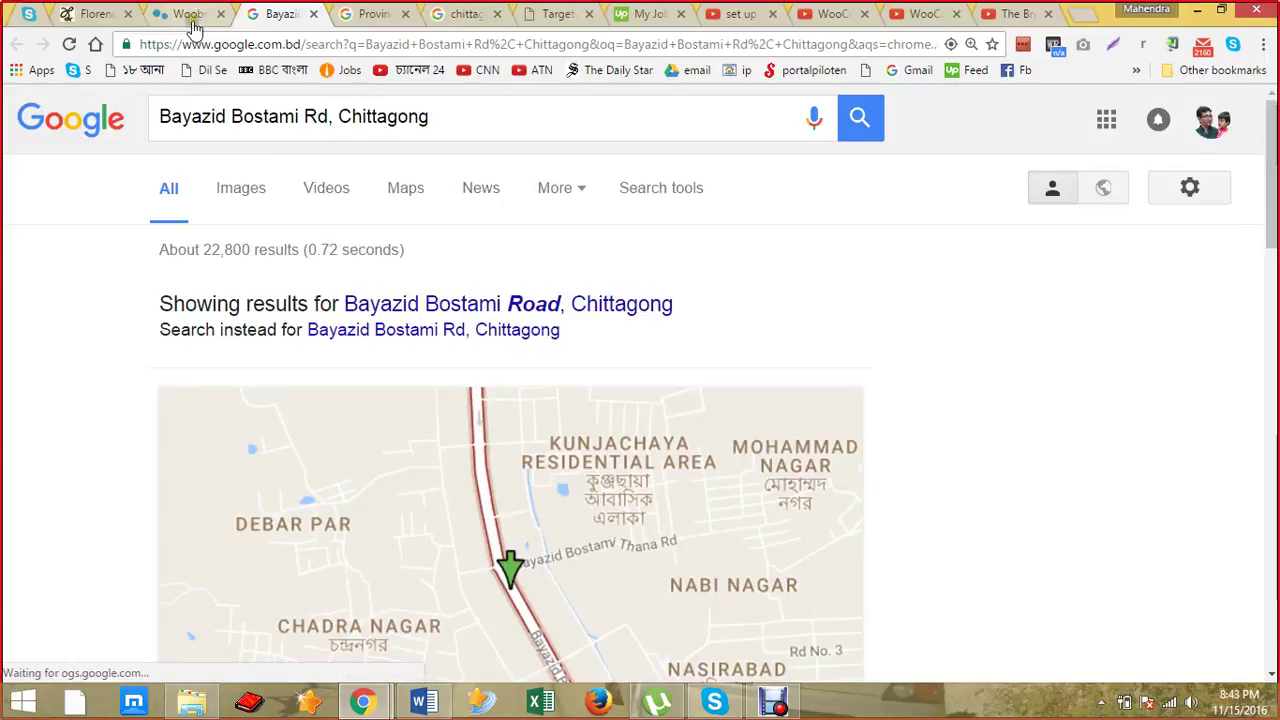
{"action": "left_click", "coordinate": [445, 120]}
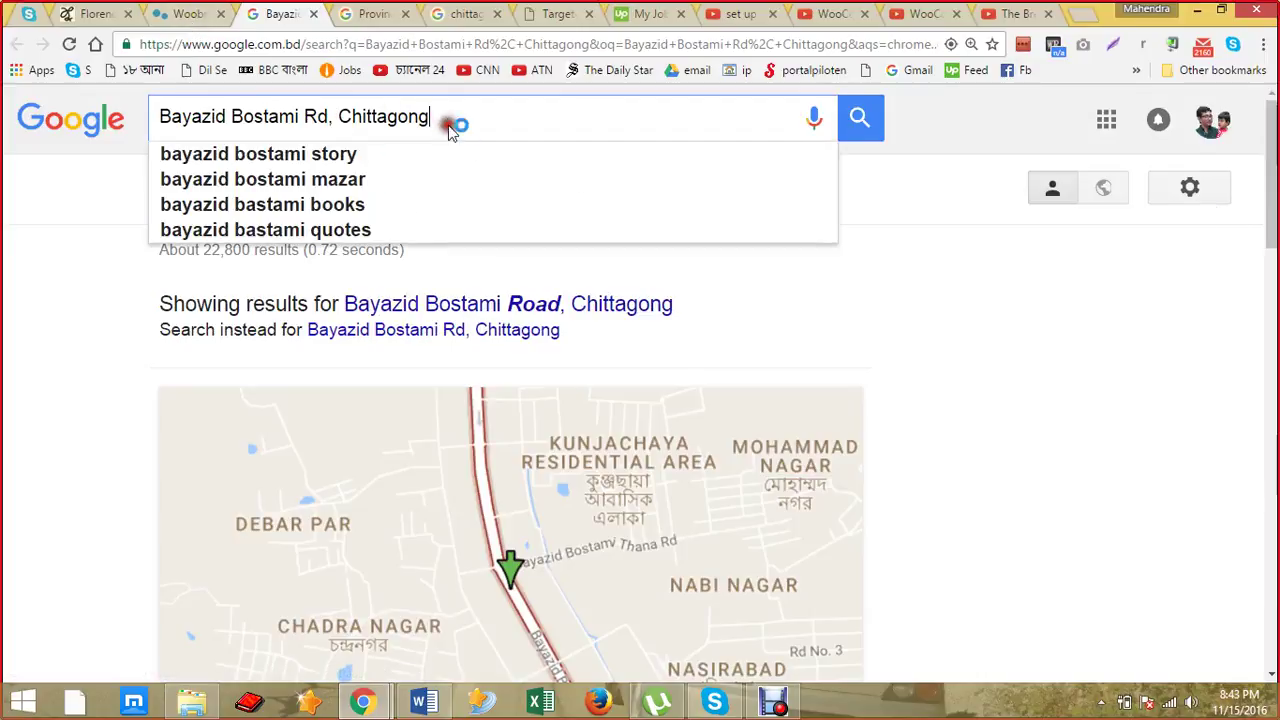
{"action": "type", "text": "zi"}
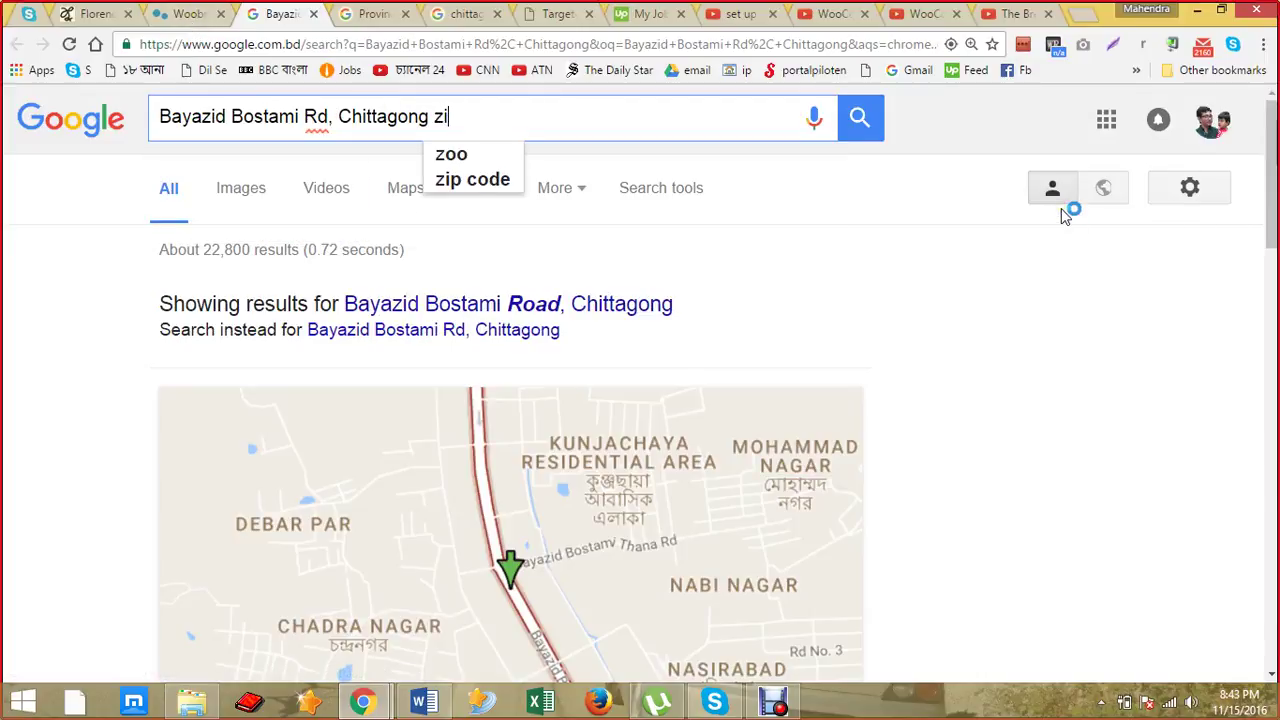
{"action": "type", "text": "p c"}
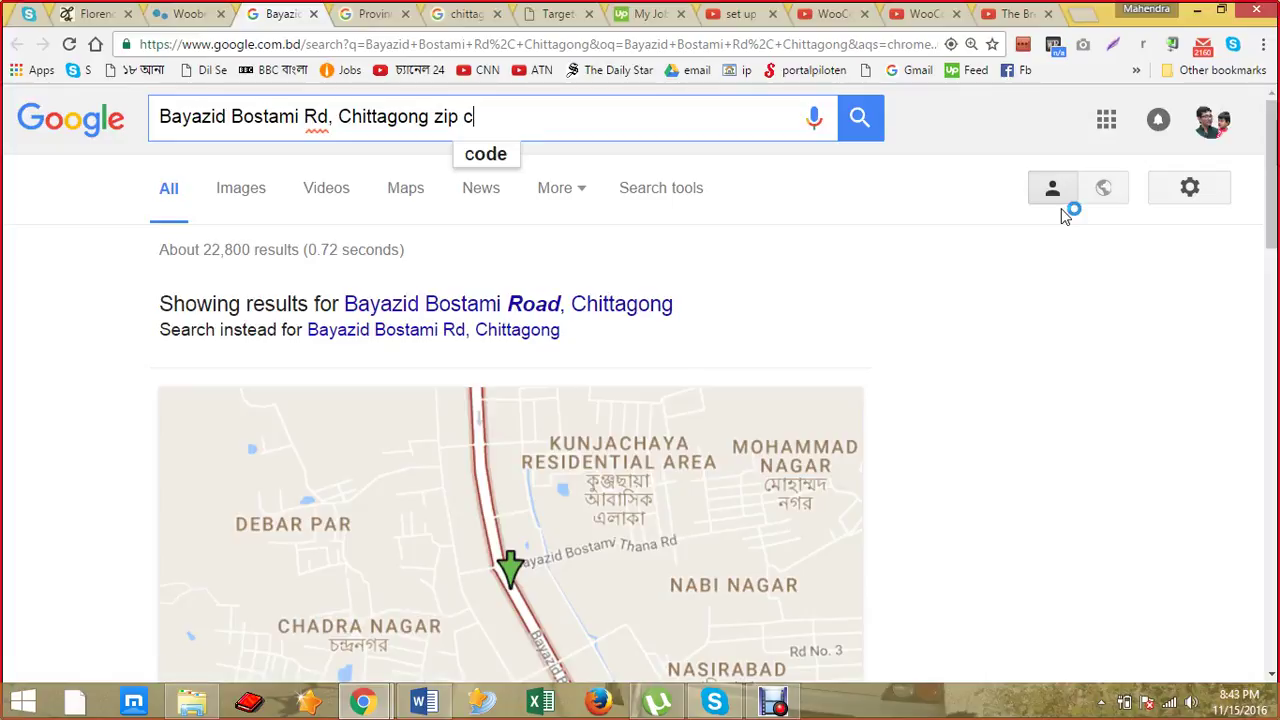
{"action": "type", "text": "ode"}
{"action": "key", "text": "Return"}
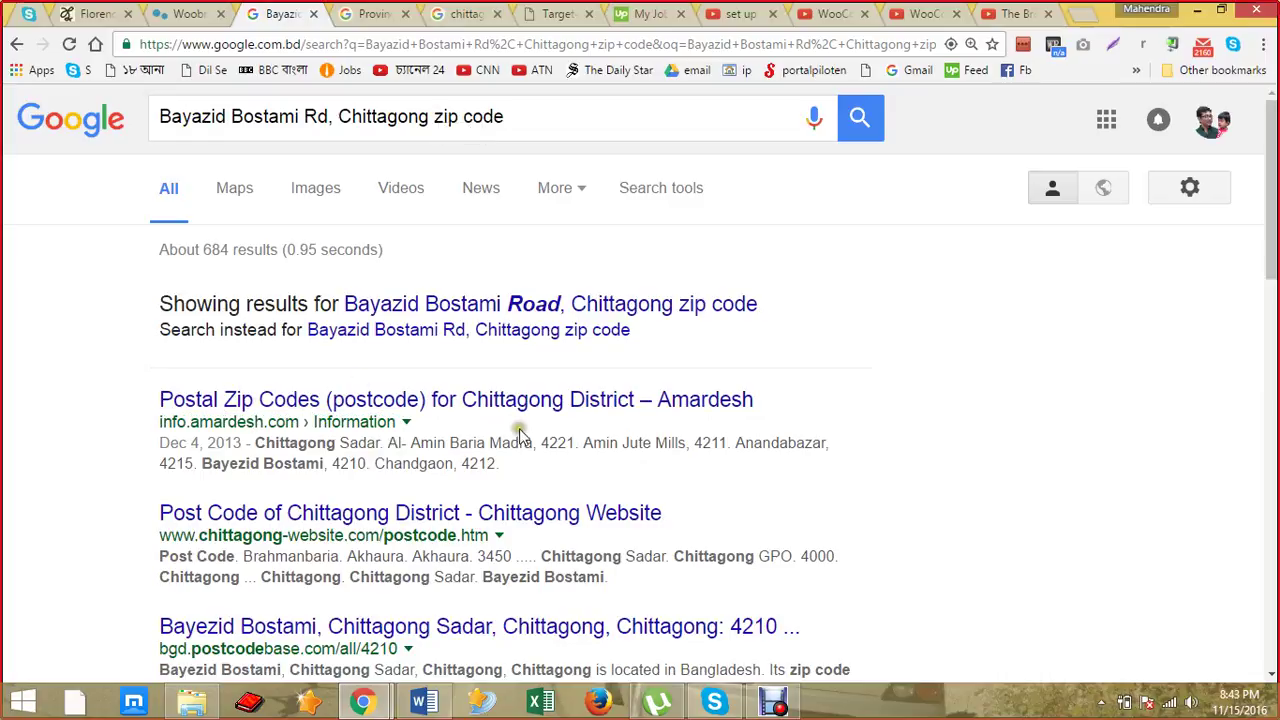
Step: Copy the Chittagong GPO code 4000 from the search results into the supplier form's Post code field
{"action": "left_click_drag", "start_coordinate": [541, 442], "coordinate": [578, 442]}
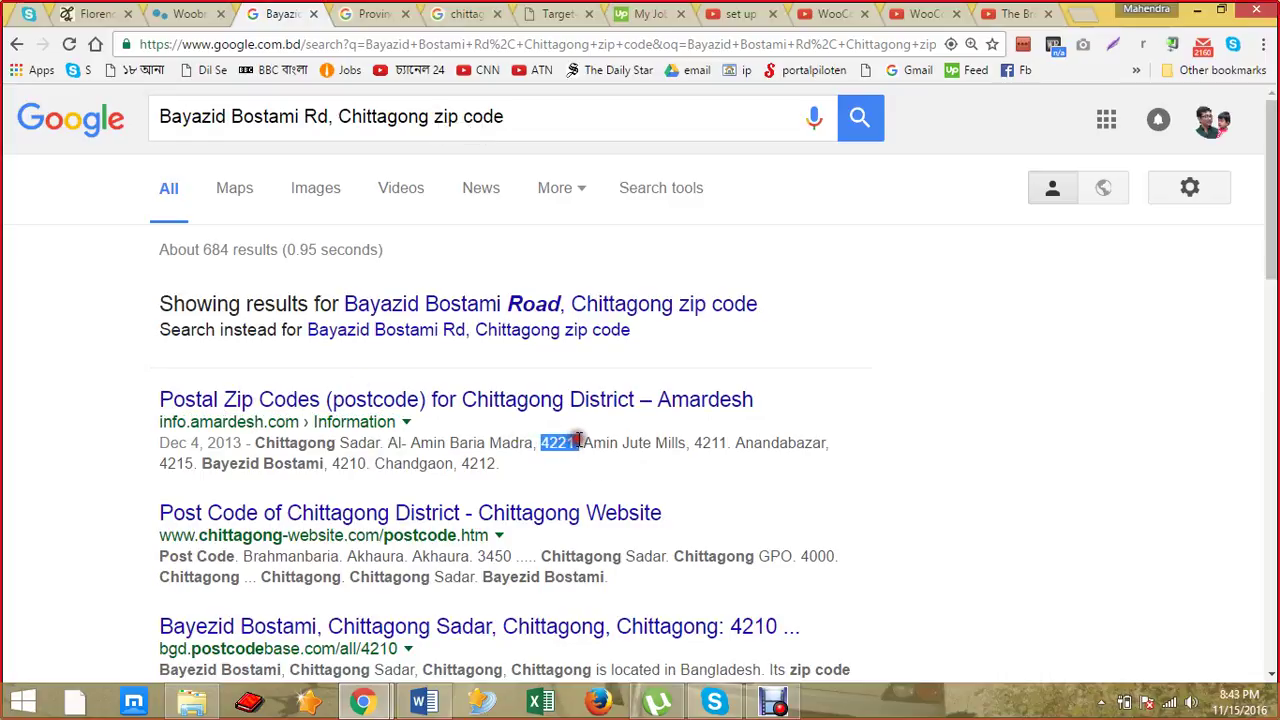
{"action": "scroll", "coordinate": [628, 445], "scroll_direction": "down", "scroll_amount": 1}
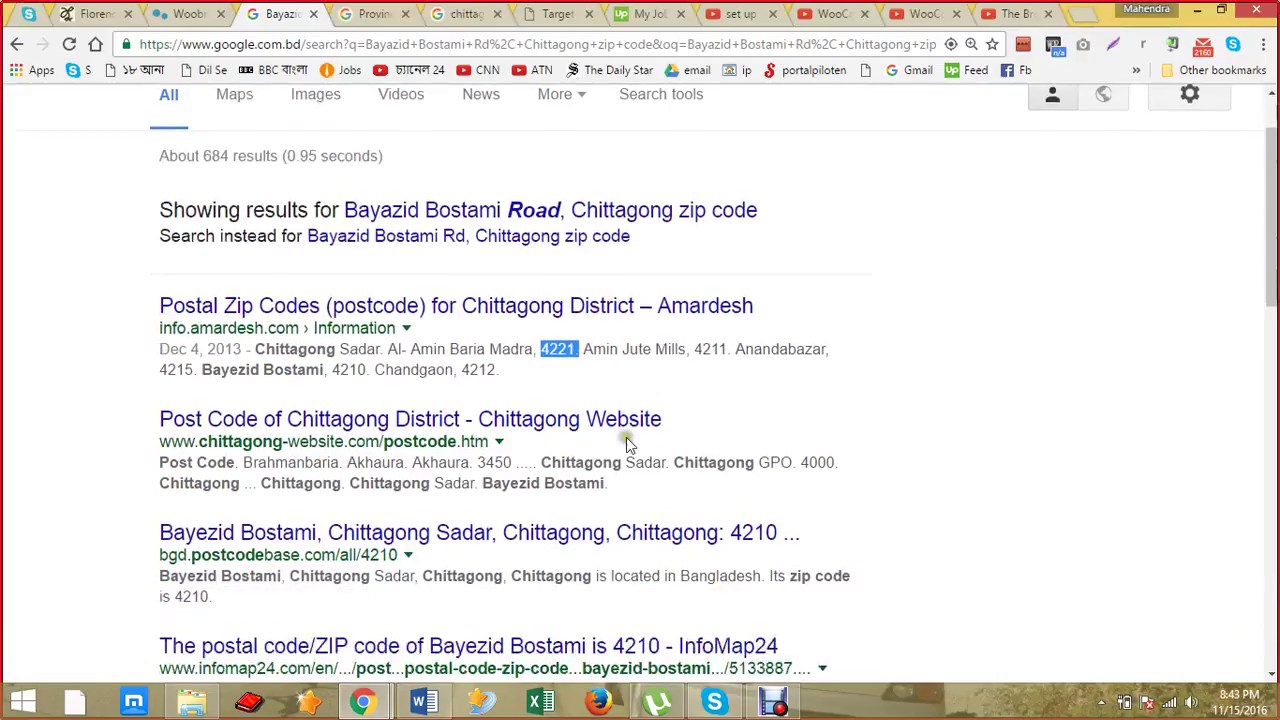
{"action": "left_click_drag", "start_coordinate": [801, 462], "coordinate": [830, 462]}
{"action": "key", "text": "ctrl+c"}
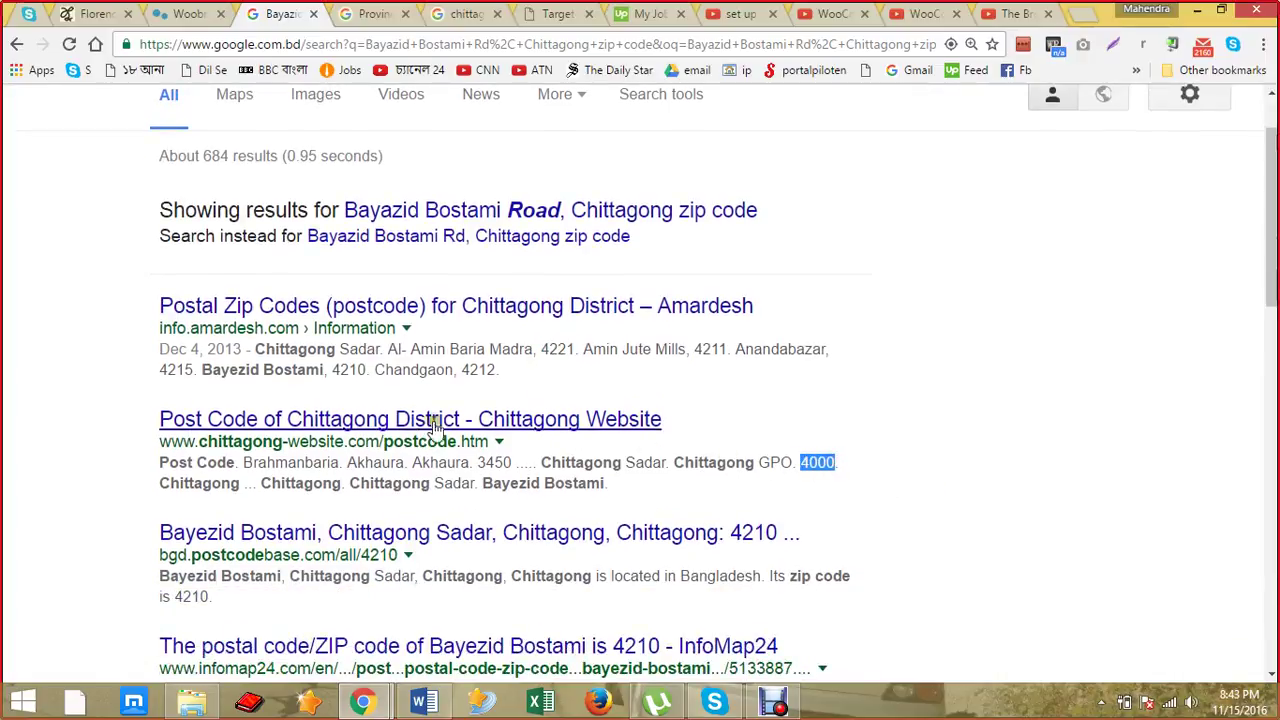
{"action": "key", "text": "alt+Tab"}
{"action": "key", "text": "alt+Tab"}
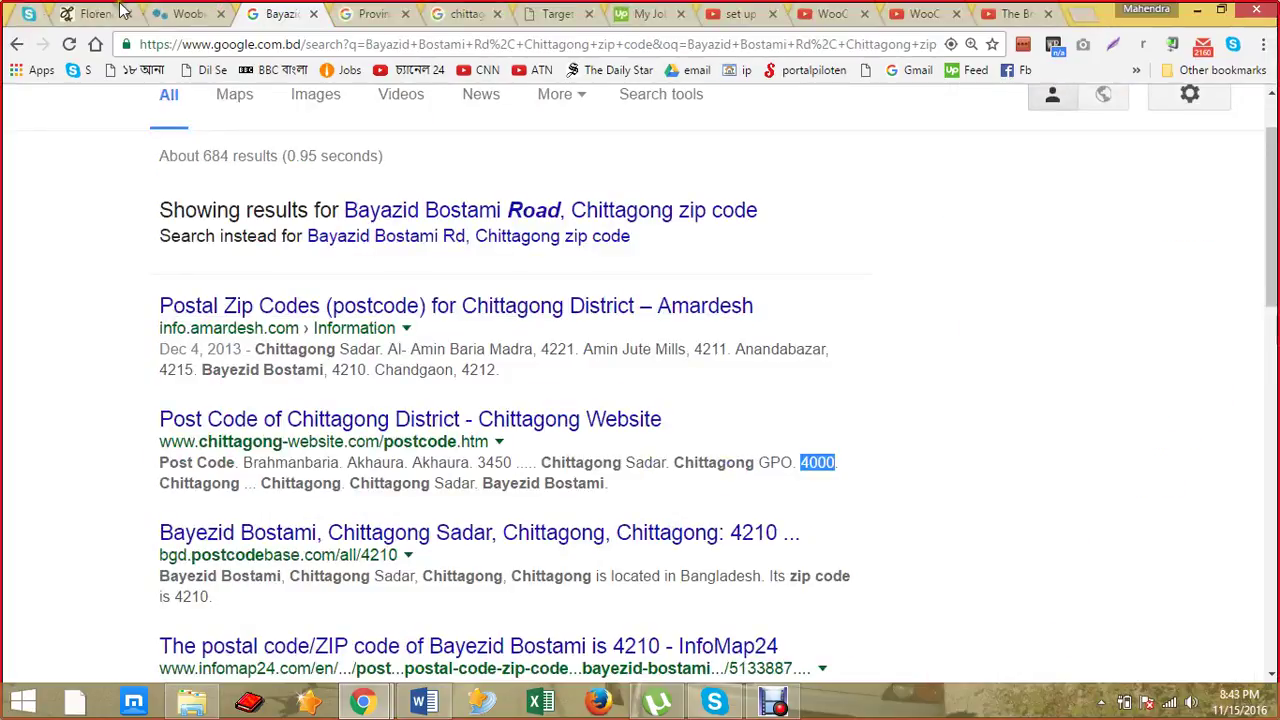
{"action": "left_click", "coordinate": [195, 12]}
{"action": "left_click", "coordinate": [336, 367]}
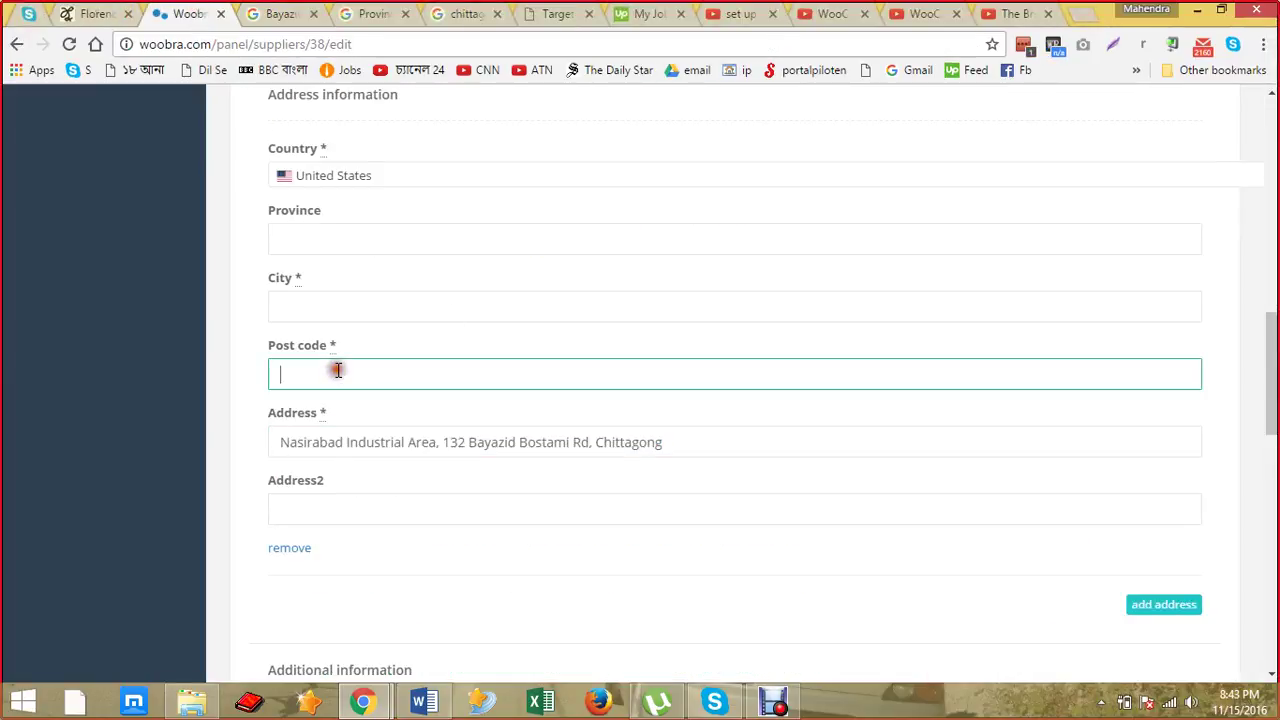
{"action": "key", "text": "ctrl+v"}
Step: Search again with "post code" instead of "zip code" and check the codes listed in the first result
{"action": "left_click", "coordinate": [285, 16]}
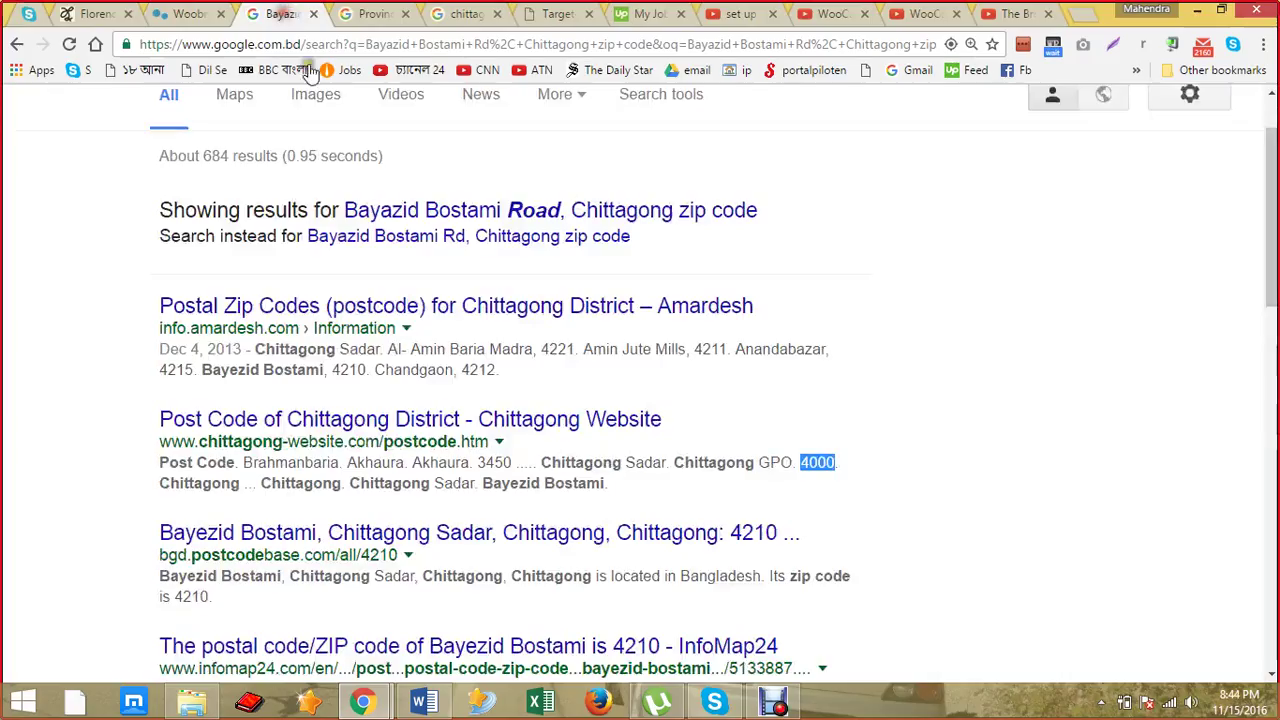
{"action": "scroll", "coordinate": [398, 280], "scroll_direction": "up", "scroll_amount": 1}
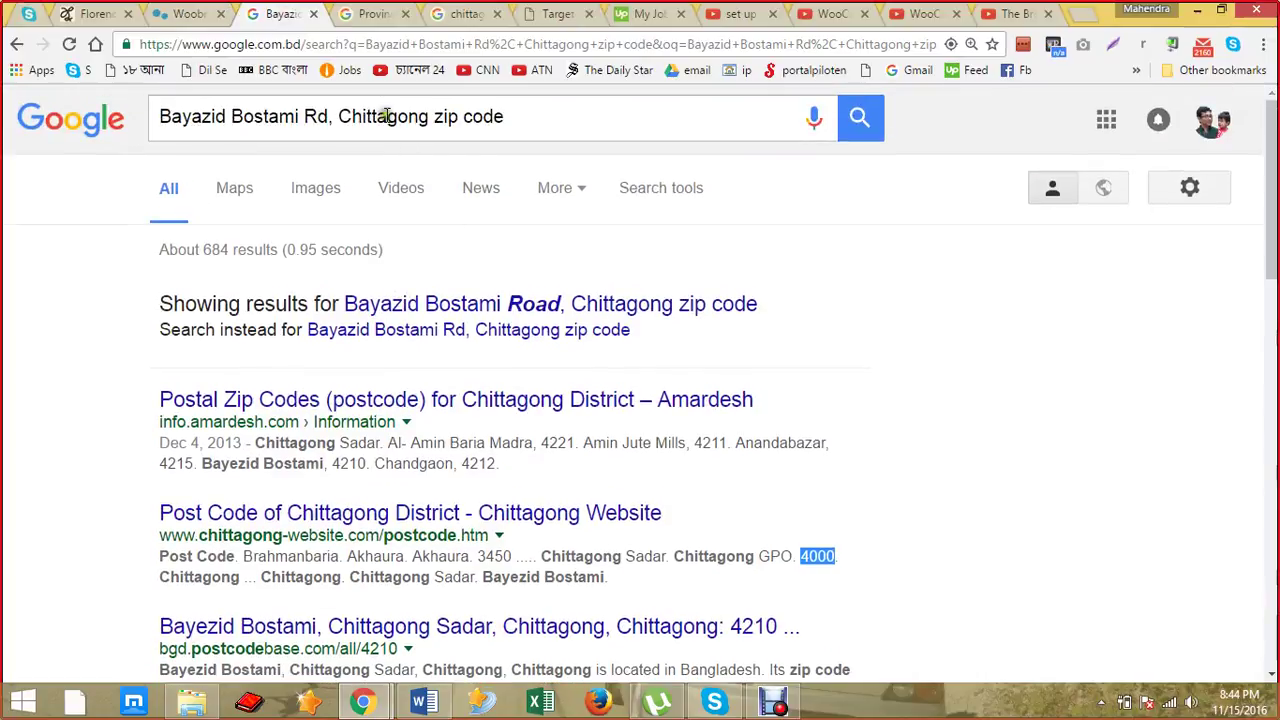
{"action": "double_click", "coordinate": [445, 127]}
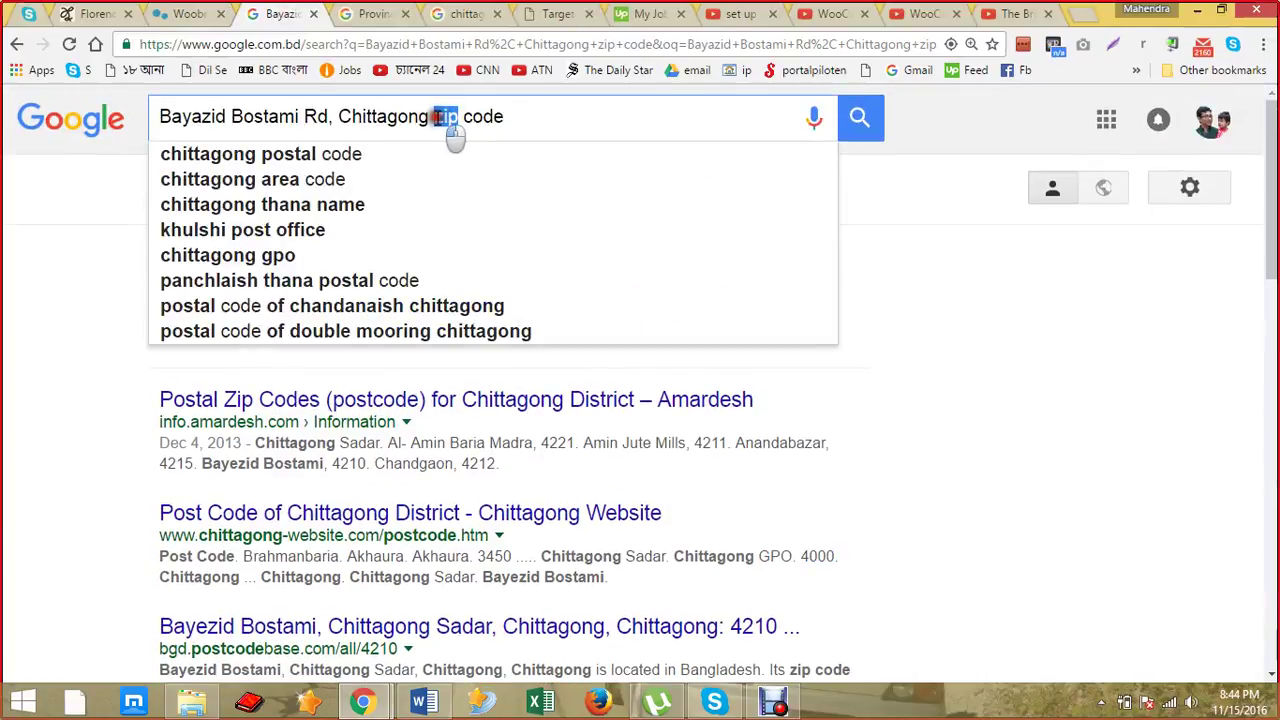
{"action": "type", "text": "pos"}
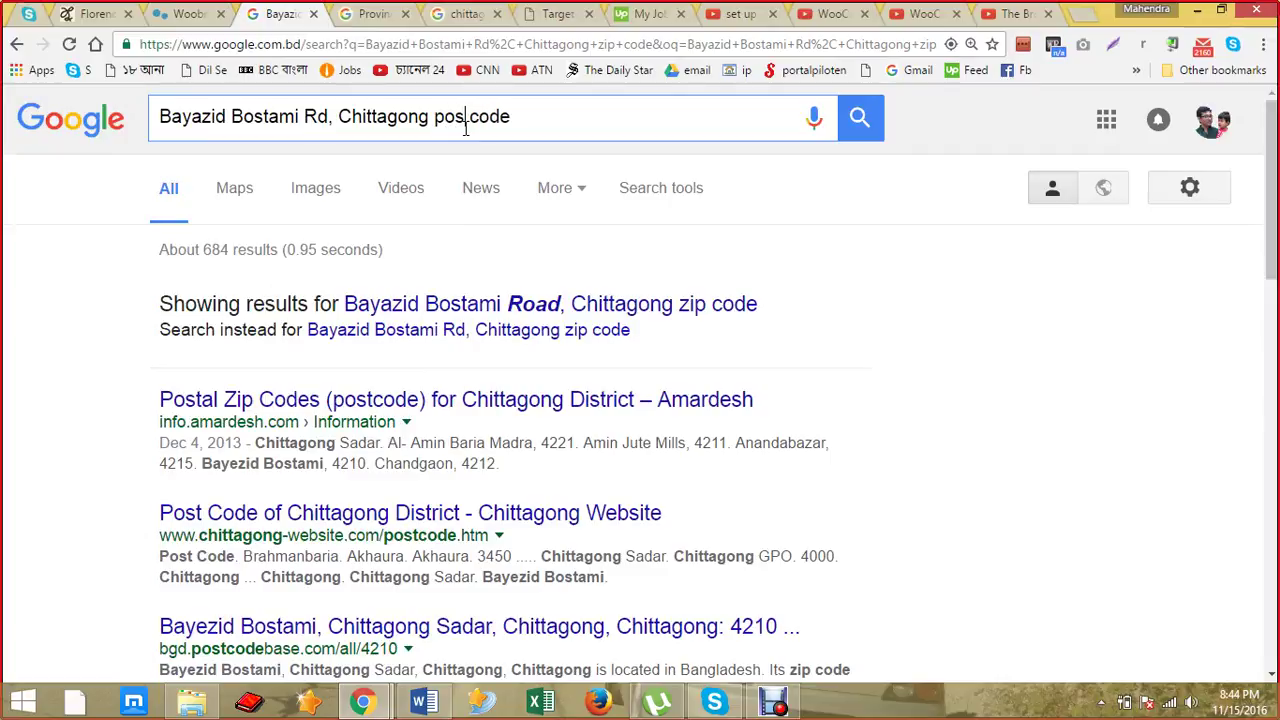
{"action": "type", "text": "t"}
{"action": "left_click", "coordinate": [860, 118]}
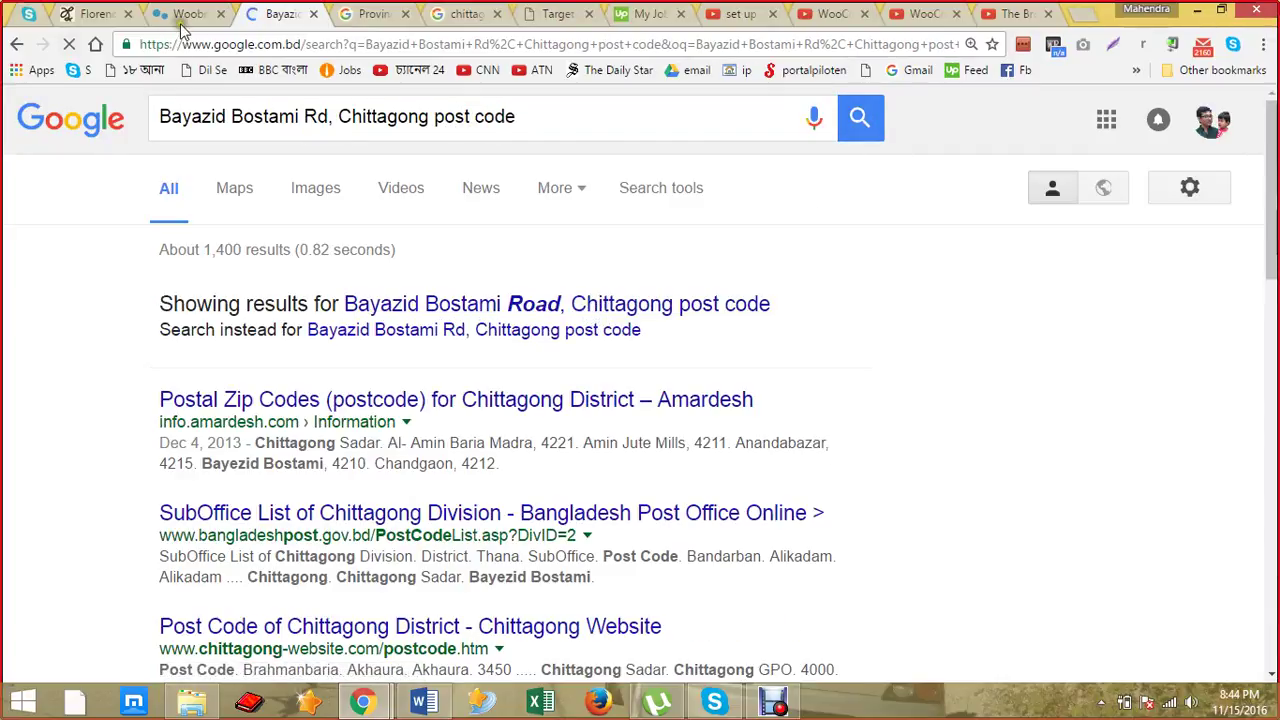
{"action": "left_click_drag", "start_coordinate": [545, 443], "coordinate": [558, 460]}
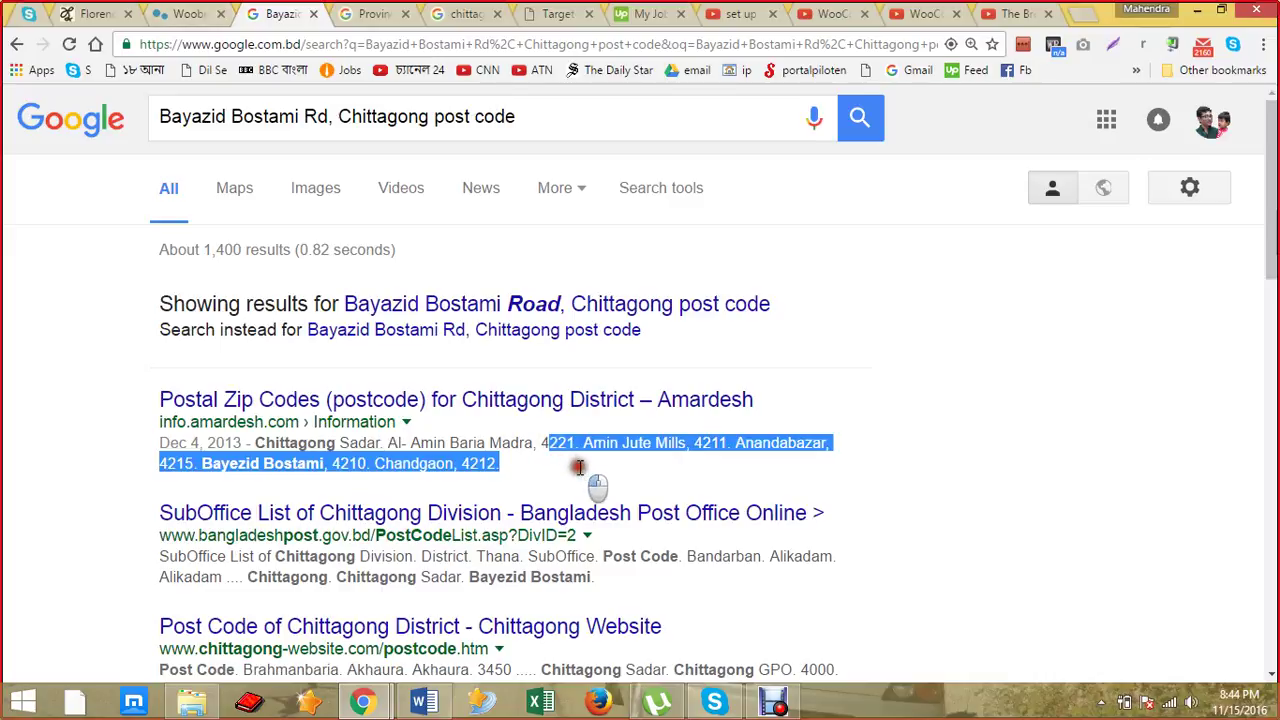
{"action": "left_click", "coordinate": [455, 440]}
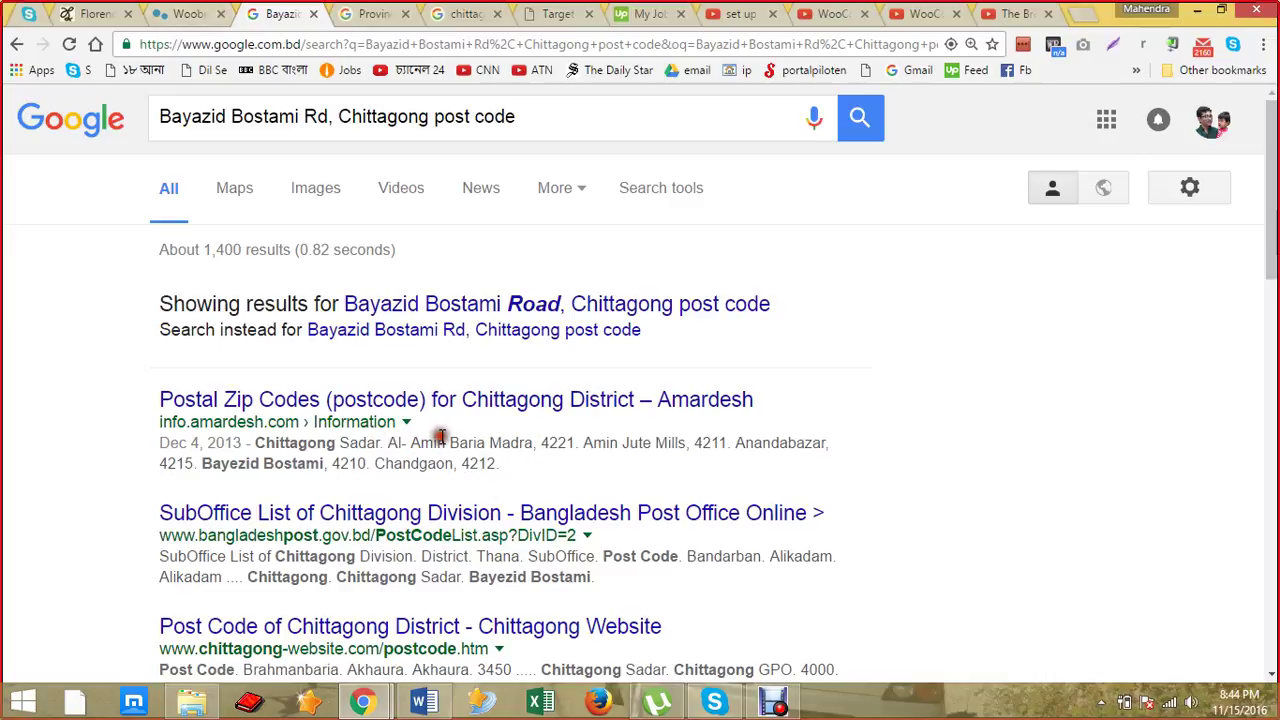
Step: Compare the road and city in the search query with the address entered in the supplier form
{"action": "left_click", "coordinate": [174, 15]}
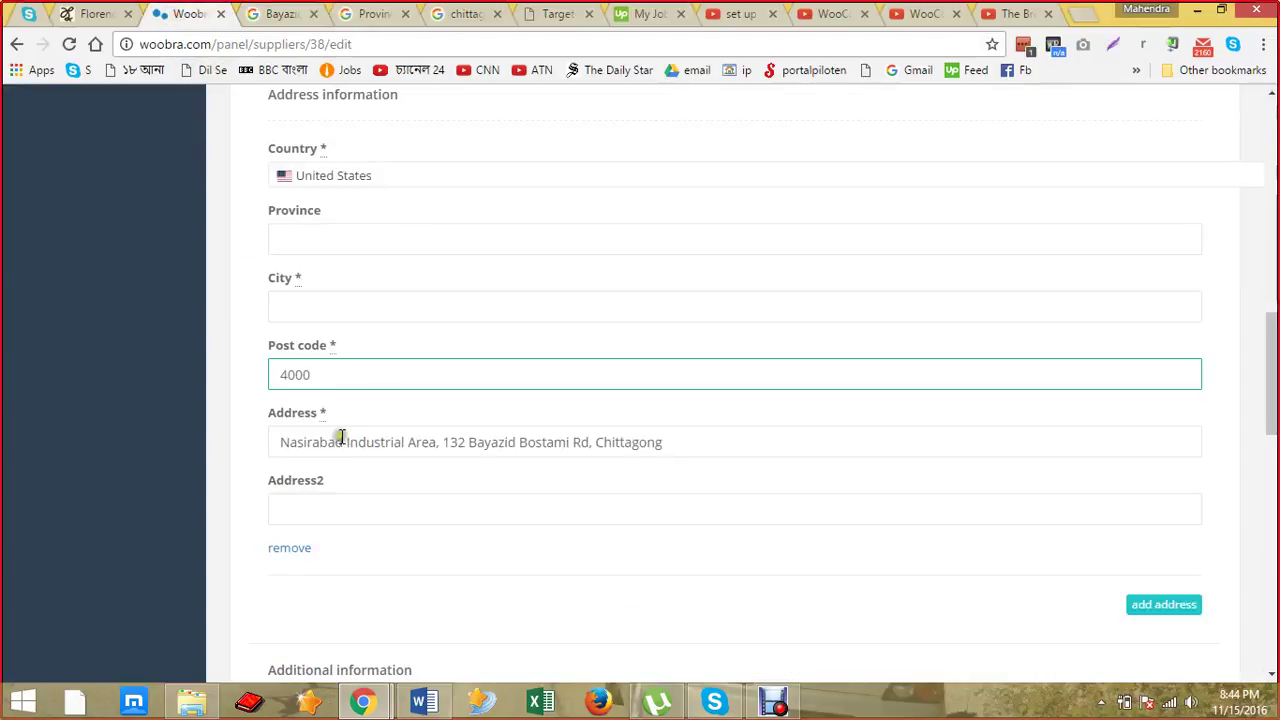
{"action": "left_click", "coordinate": [284, 14]}
{"action": "left_click_drag", "start_coordinate": [162, 116], "coordinate": [424, 118]}
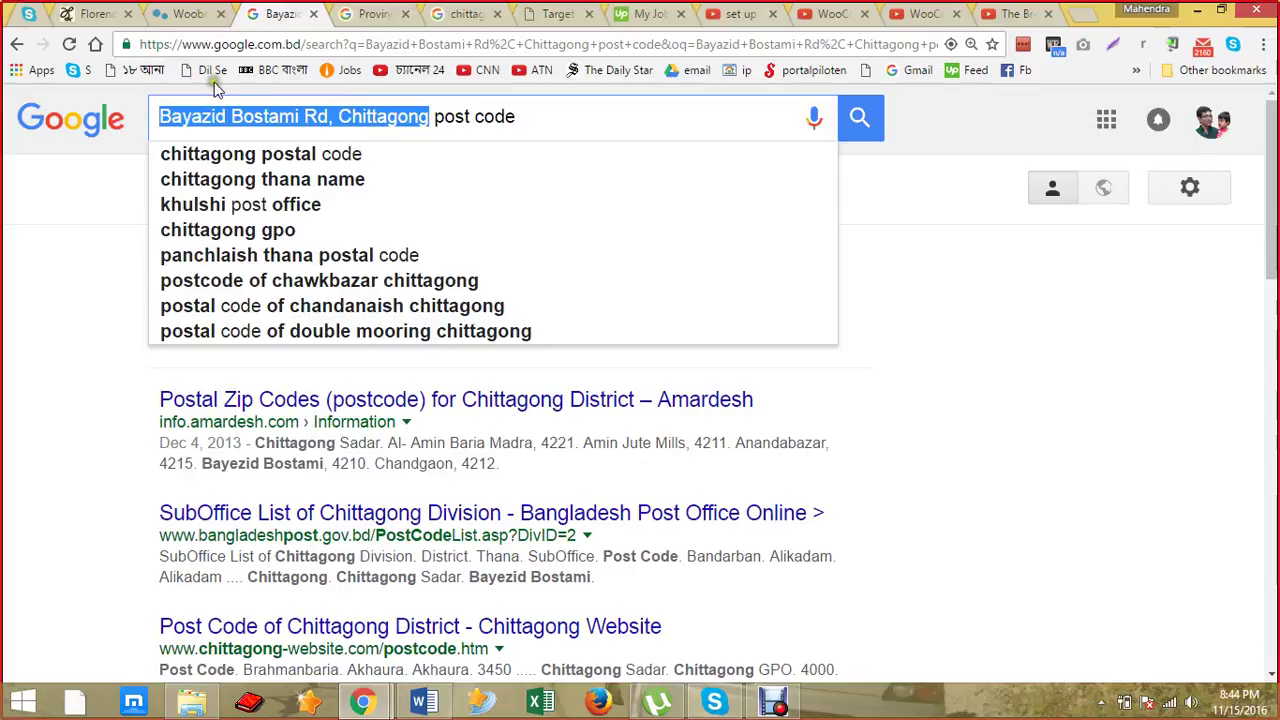
{"action": "left_click", "coordinate": [190, 15]}
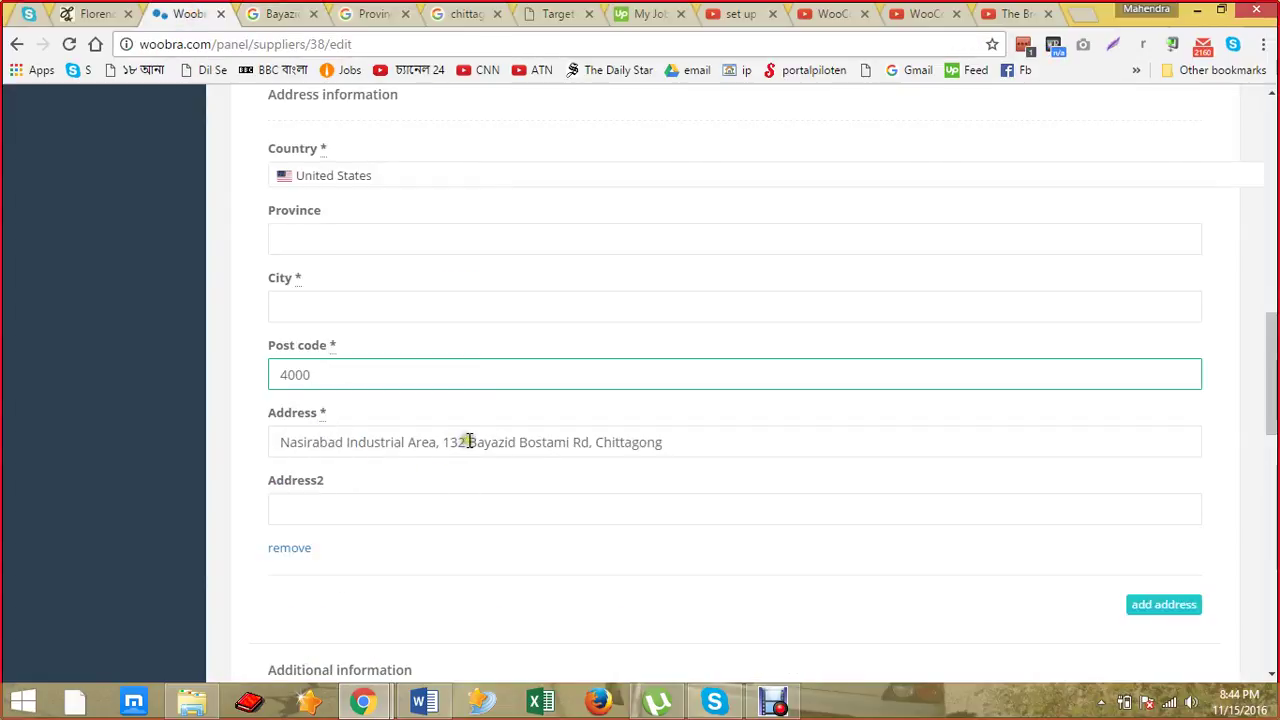
{"action": "left_click_drag", "start_coordinate": [468, 442], "coordinate": [697, 451]}
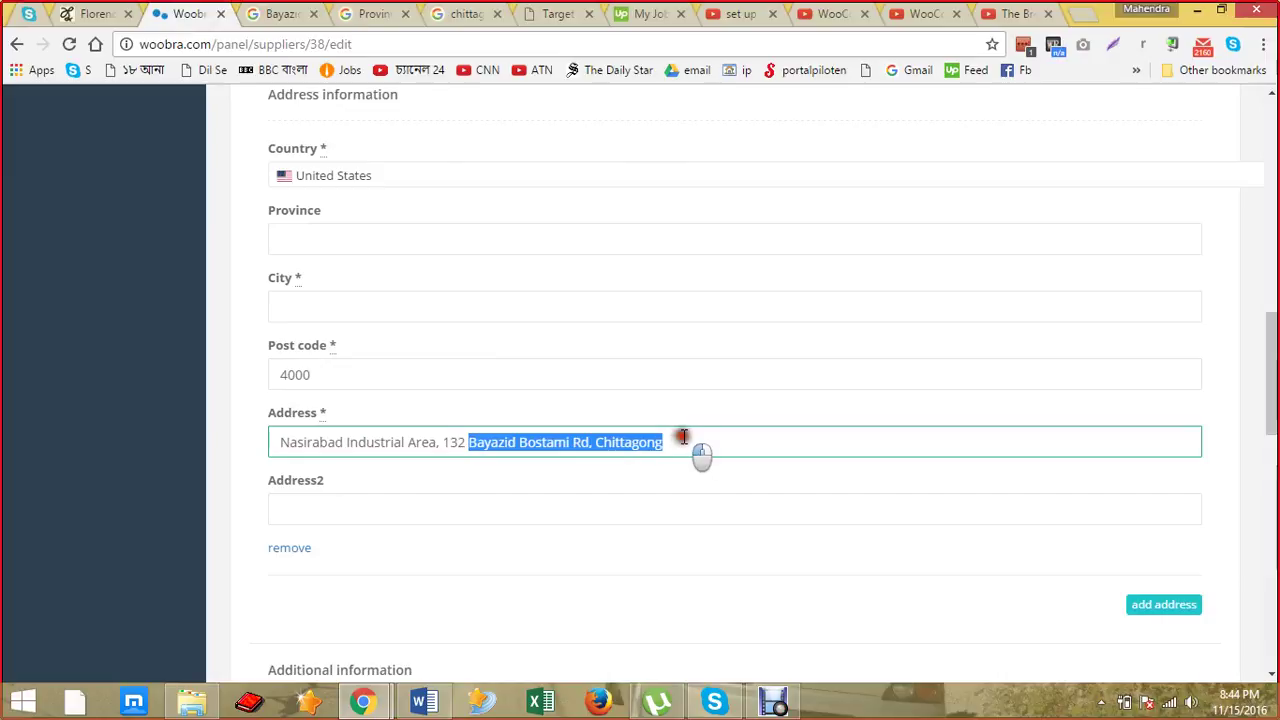
Step: Copy the city name Chittagong from the supplier's Address field into the City field
{"action": "left_click", "coordinate": [318, 315]}
{"action": "double_click", "coordinate": [623, 443]}
{"action": "key", "text": "ctrl+c"}
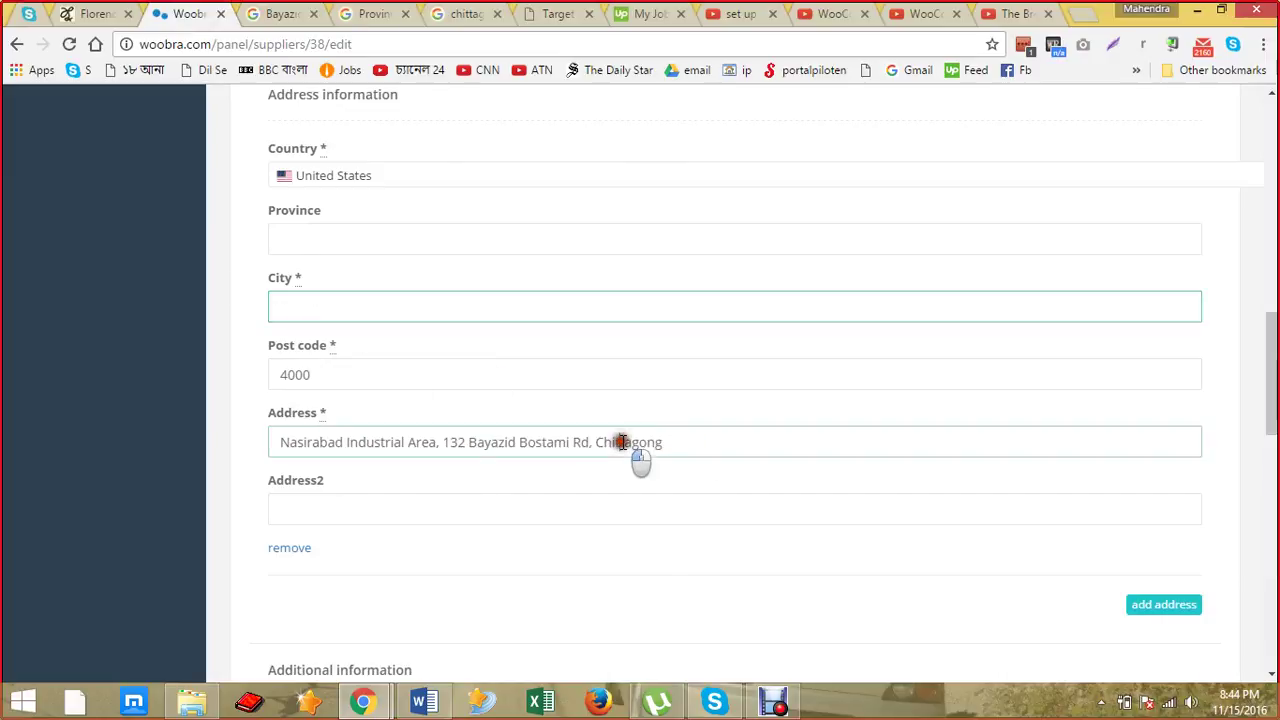
{"action": "left_click", "coordinate": [352, 305]}
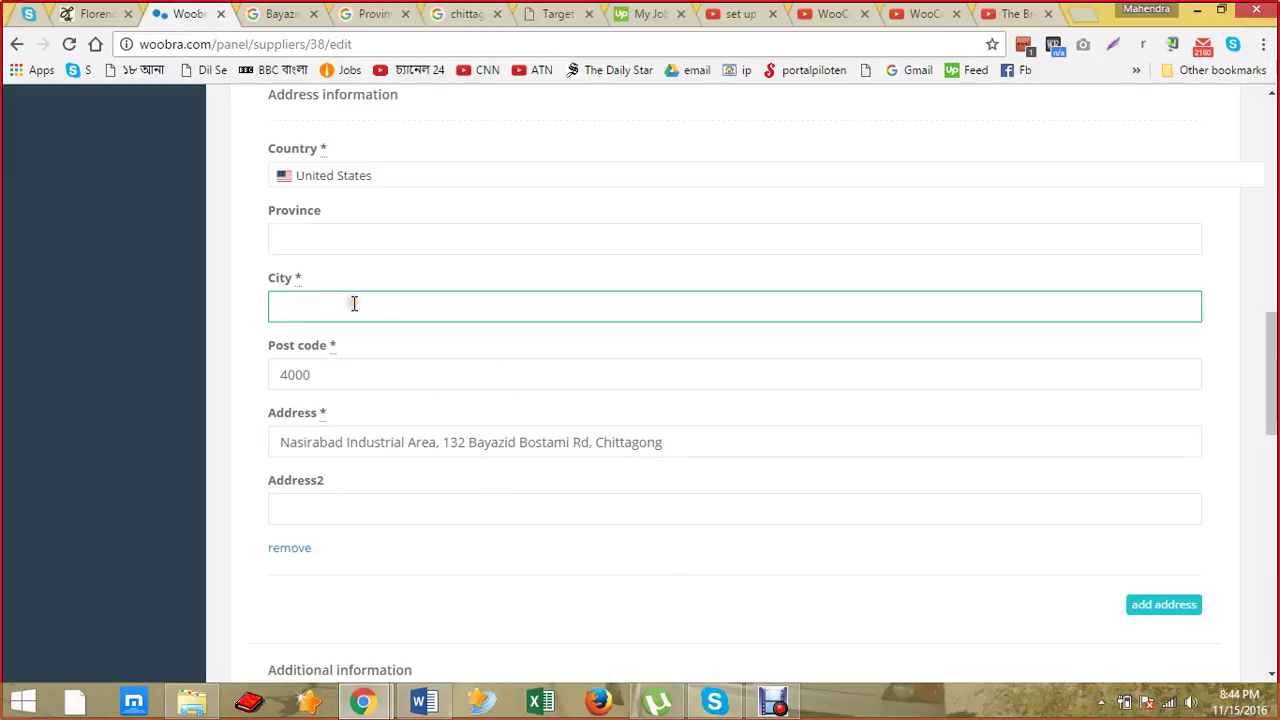
{"action": "key", "text": "ctrl+v"}
{"action": "left_click", "coordinate": [246, 279]}
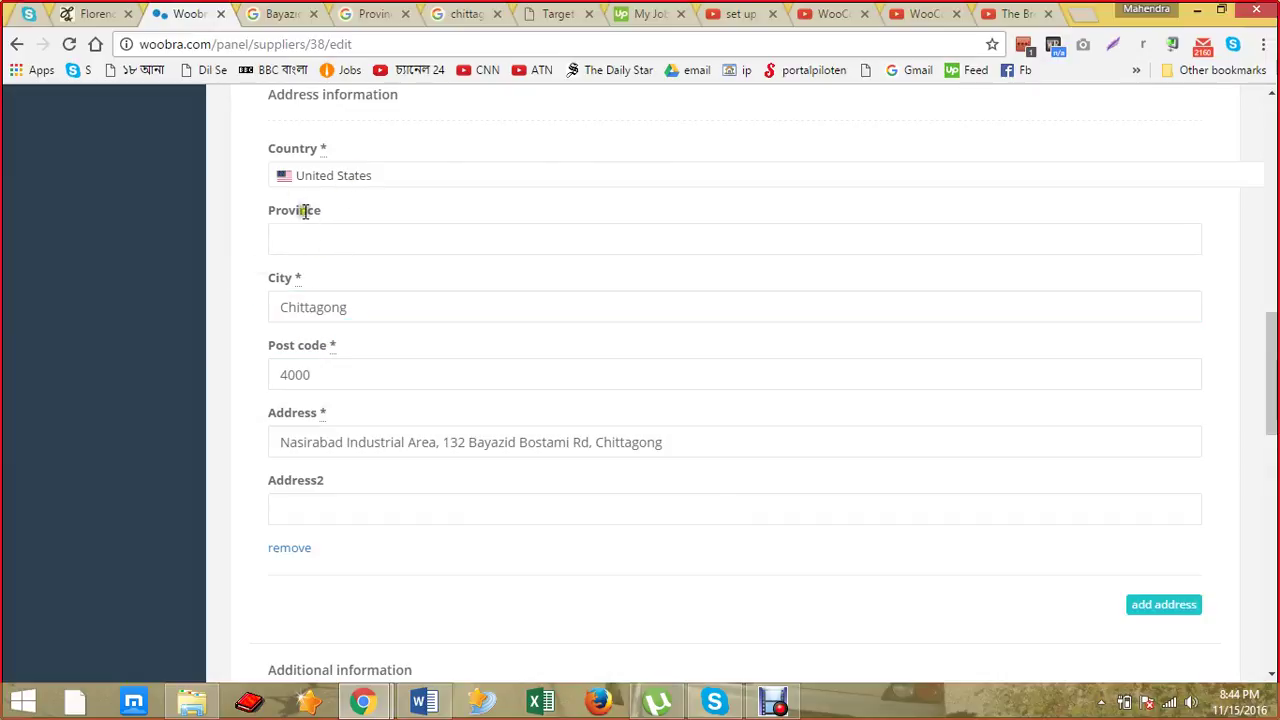
Step: Set the supplier's country to Bangladesh in the address information
{"action": "left_click", "coordinate": [346, 177]}
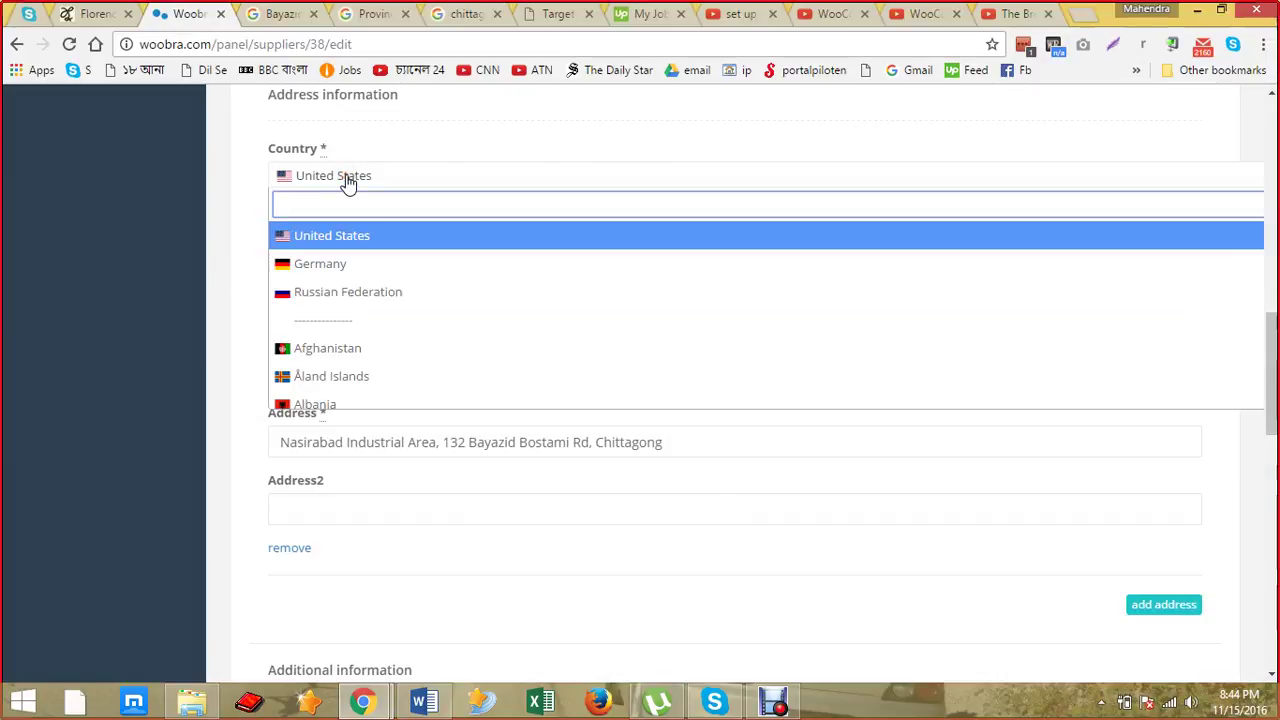
{"action": "type", "text": "ba"}
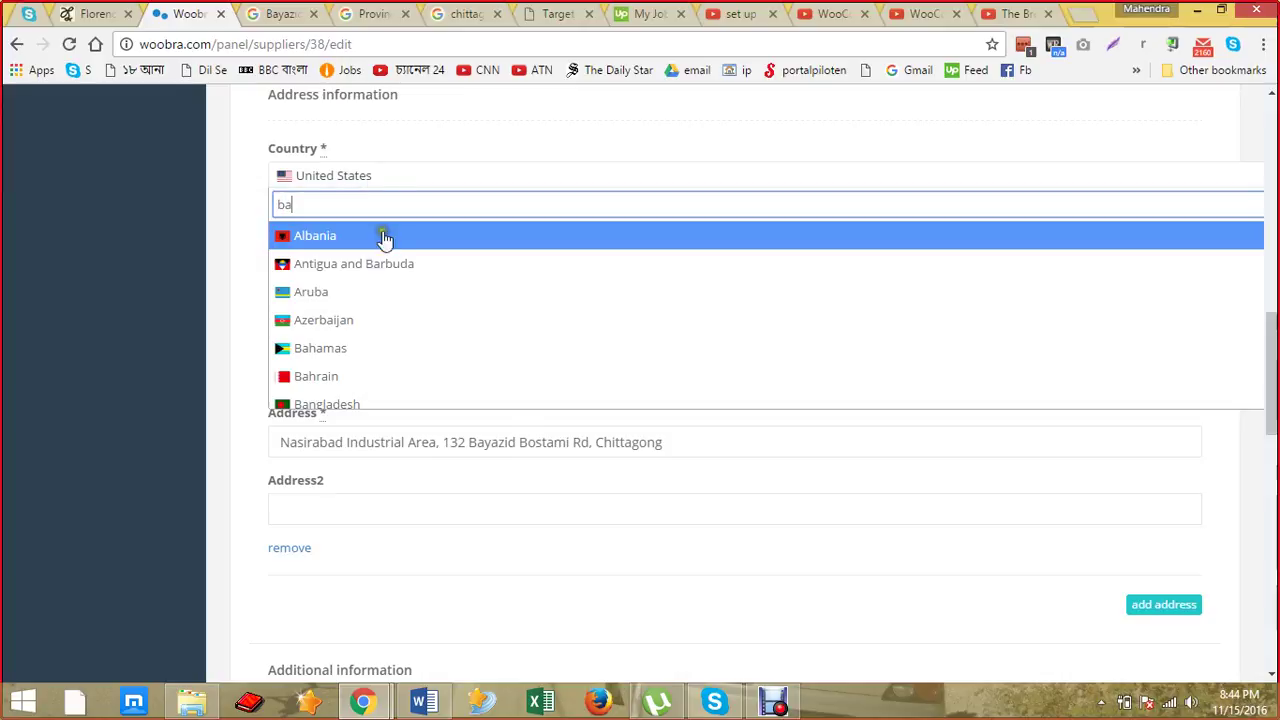
{"action": "left_click", "coordinate": [366, 400]}
{"action": "scroll", "coordinate": [314, 266], "scroll_direction": "up", "scroll_amount": 5}
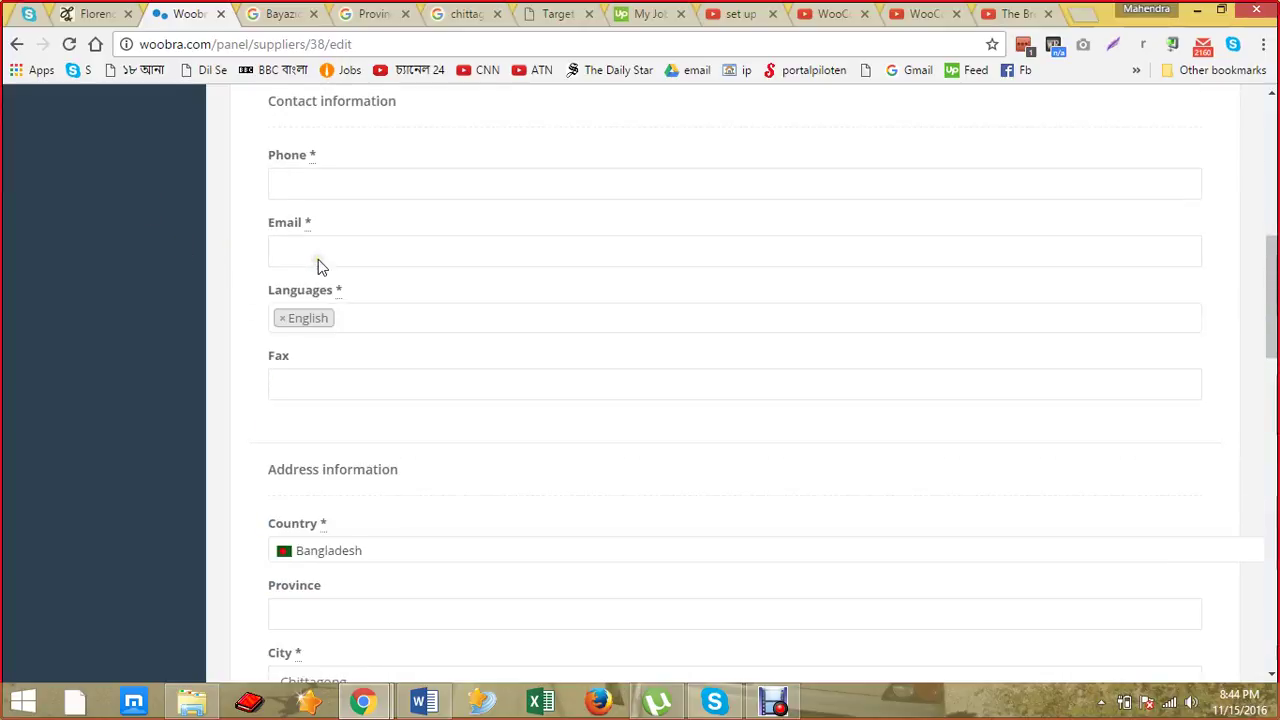
{"action": "scroll", "coordinate": [310, 262], "scroll_direction": "up", "scroll_amount": 3}
{"action": "left_click", "coordinate": [329, 297]}
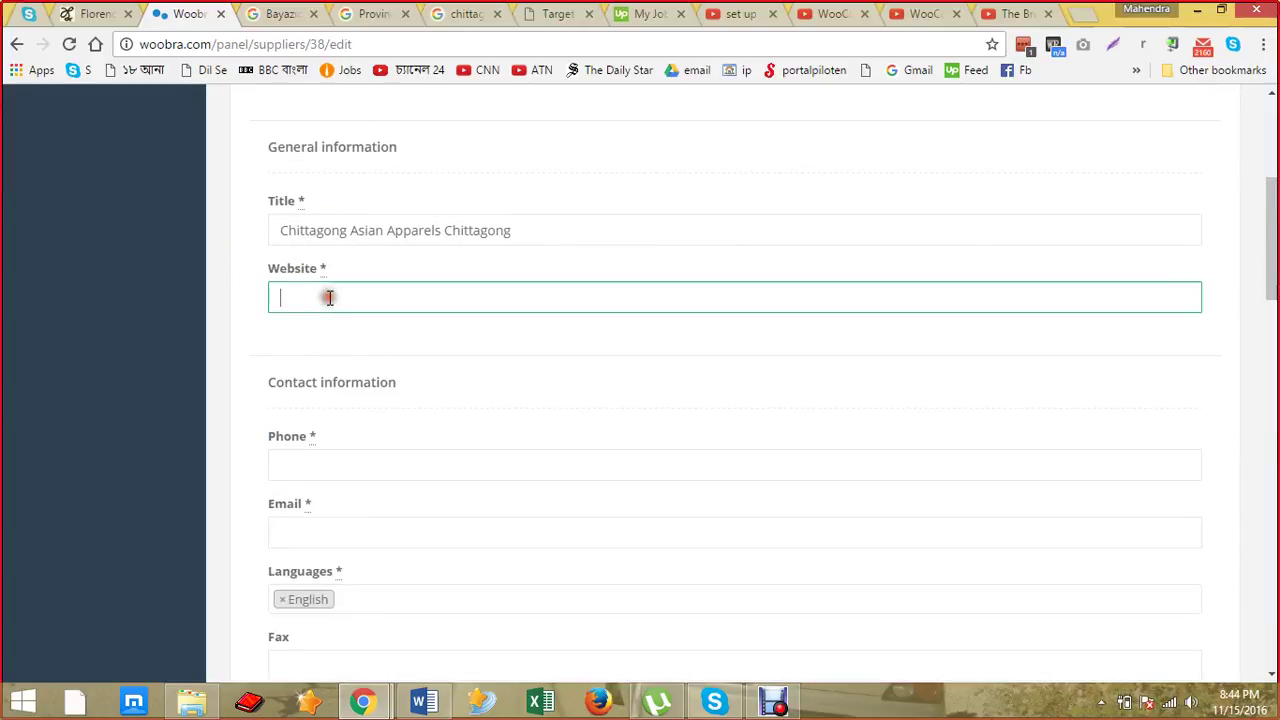
{"action": "key", "text": "alt+Tab"}
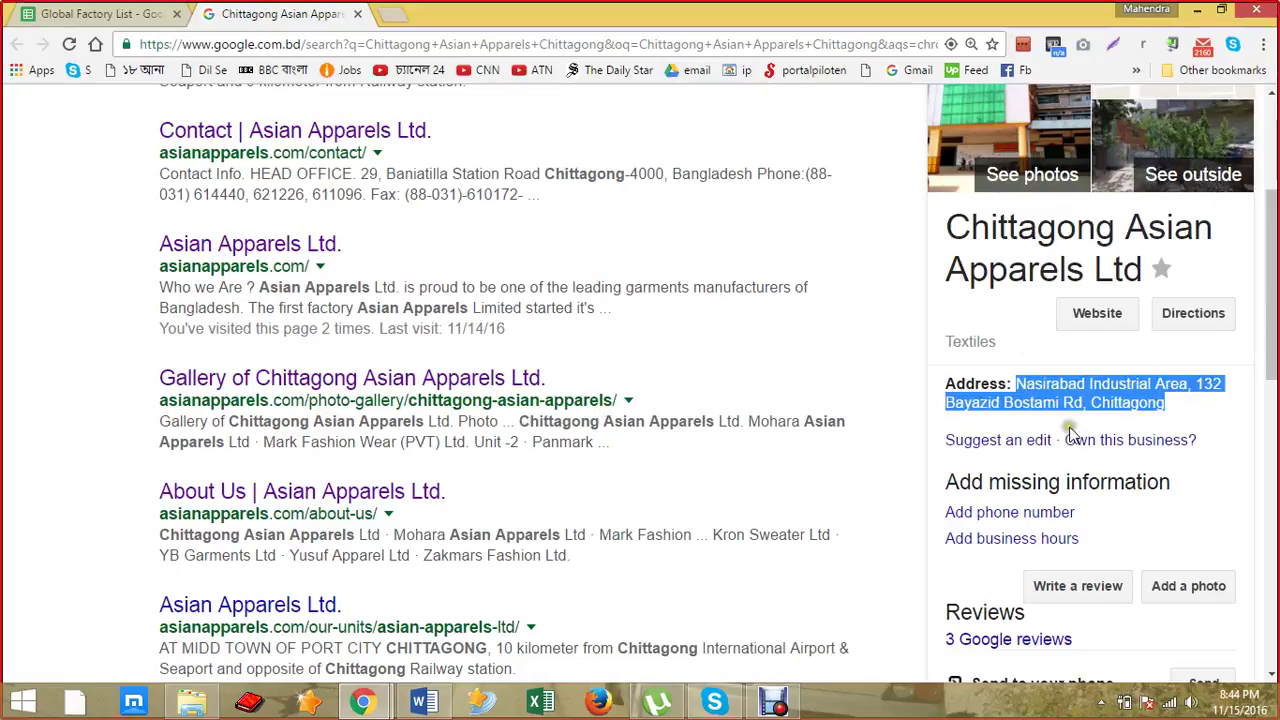
{"action": "middle_click", "coordinate": [1100, 325]}
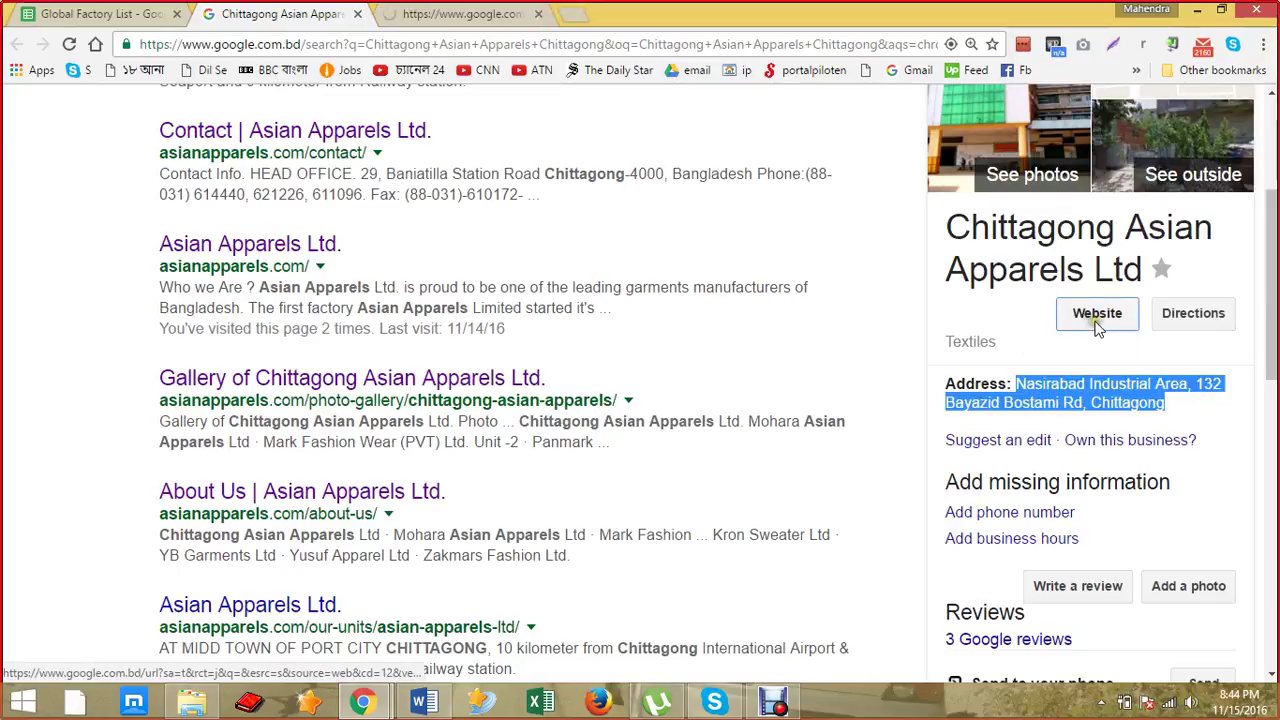
{"action": "left_click", "coordinate": [452, 14]}
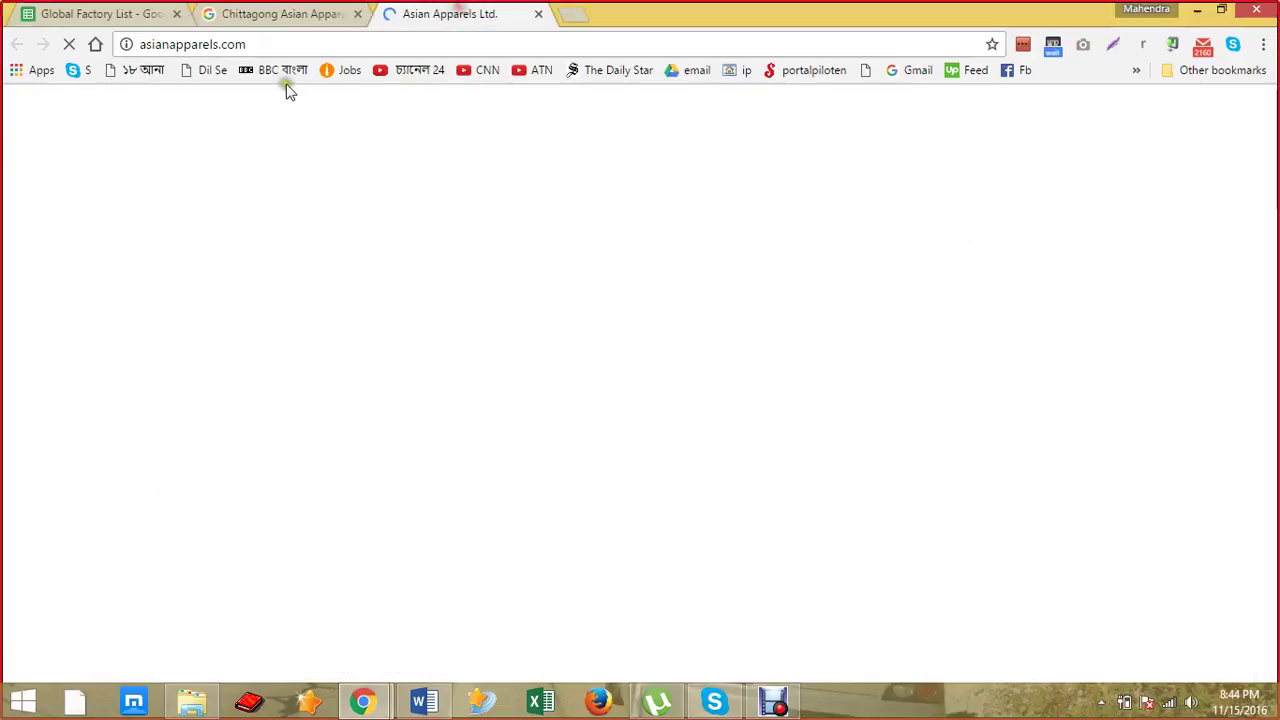
{"action": "left_click", "coordinate": [265, 44]}
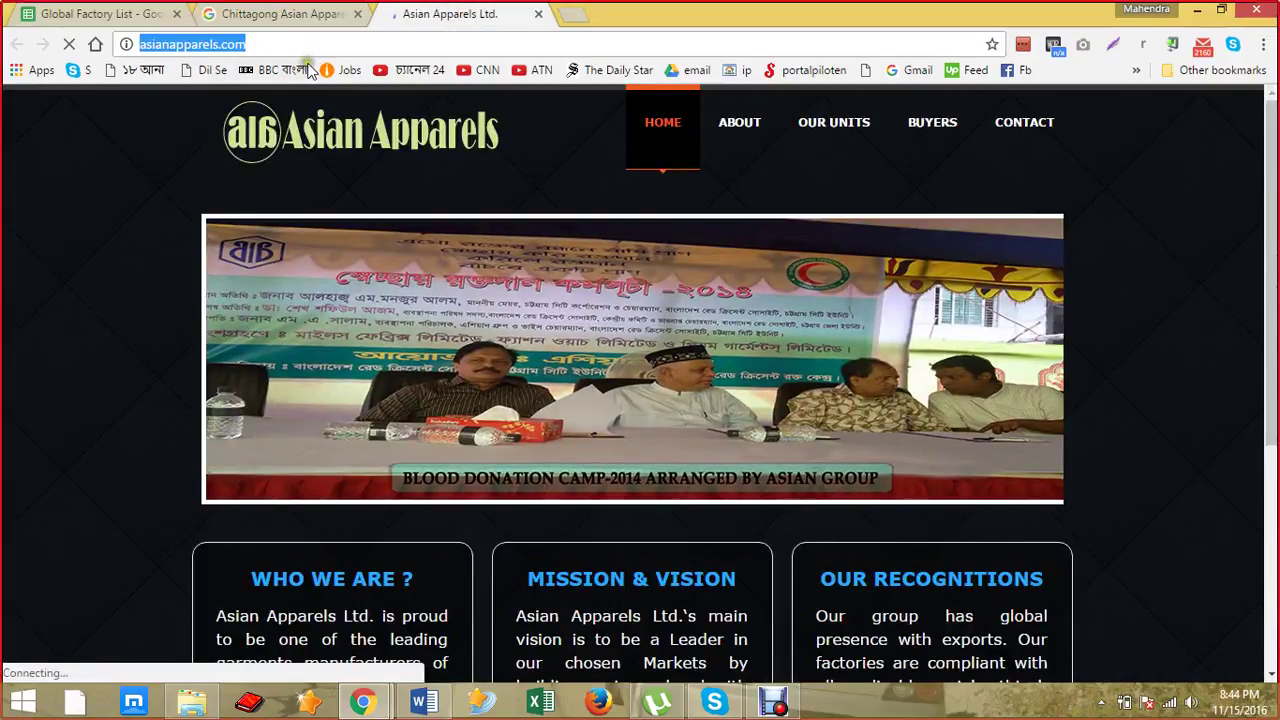
{"action": "key", "text": "ctrl+c"}
{"action": "key", "text": "alt+Tab"}
{"action": "key", "text": "ctrl+v"}
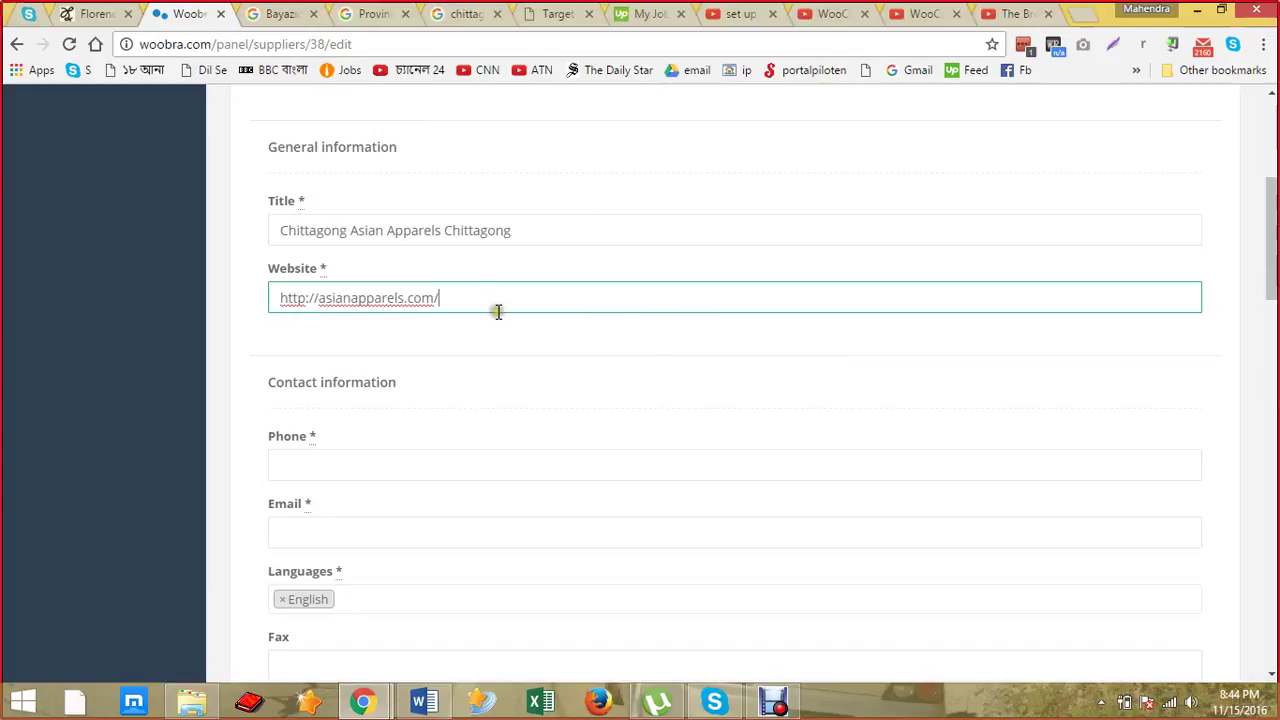
{"action": "key", "text": "alt+Tab"}
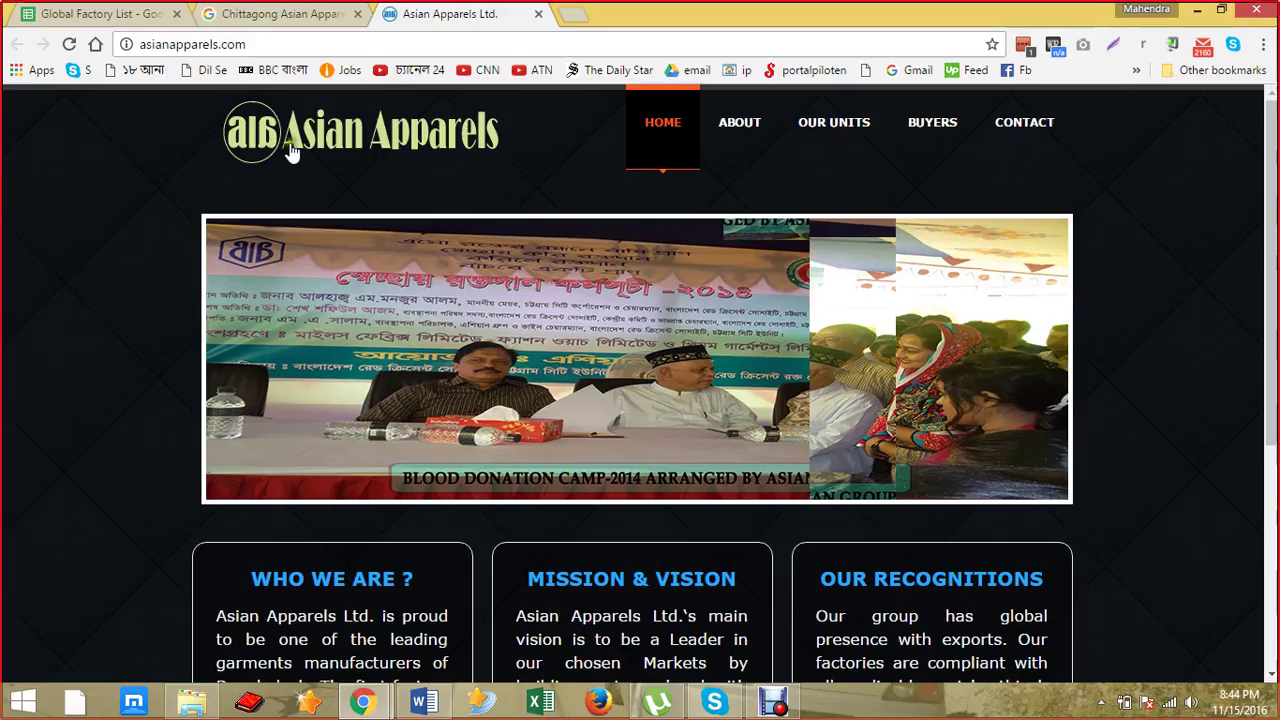
{"action": "mouse_move", "coordinate": [748, 162]}
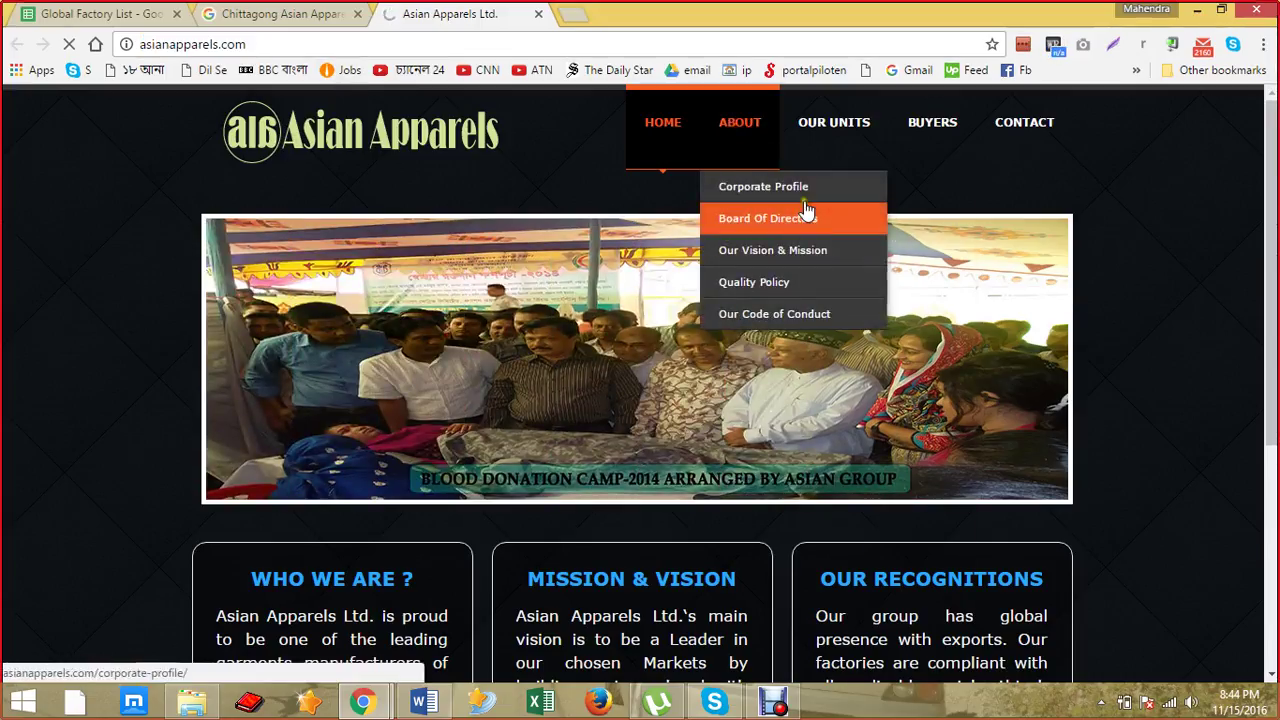
{"action": "left_click", "coordinate": [726, 137]}
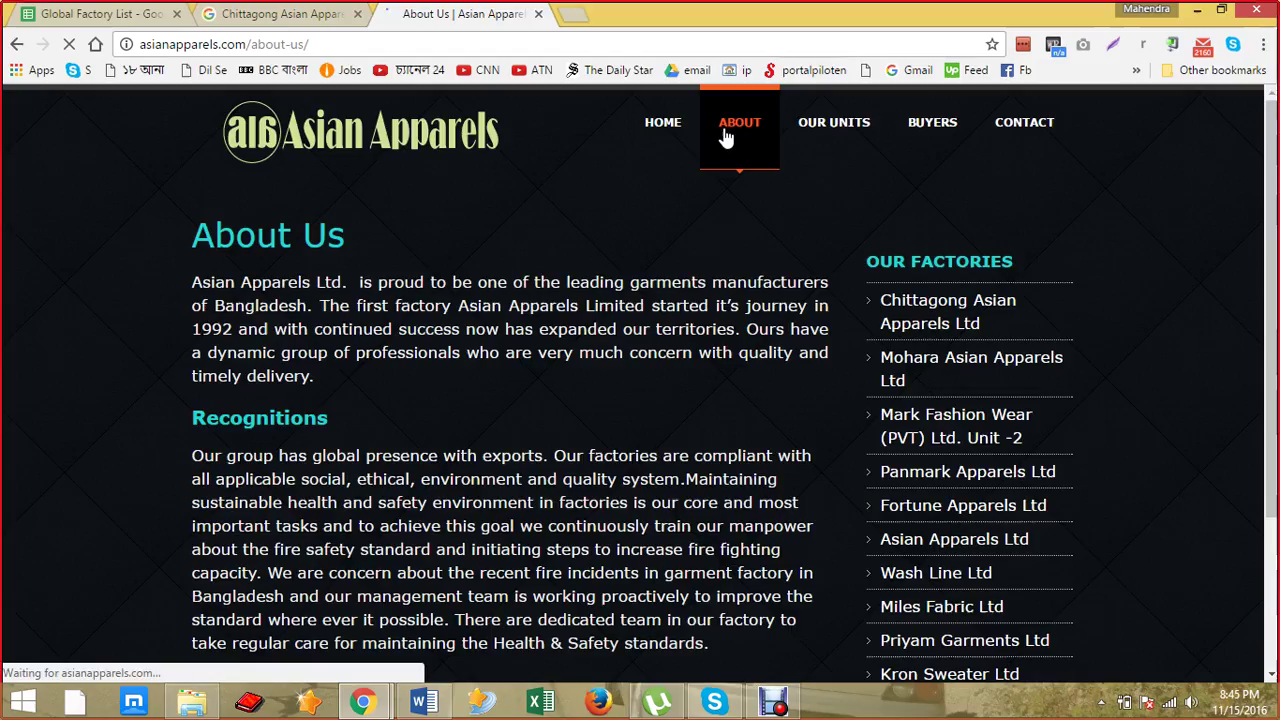
{"action": "left_click_drag", "start_coordinate": [246, 44], "coordinate": [18, 70]}
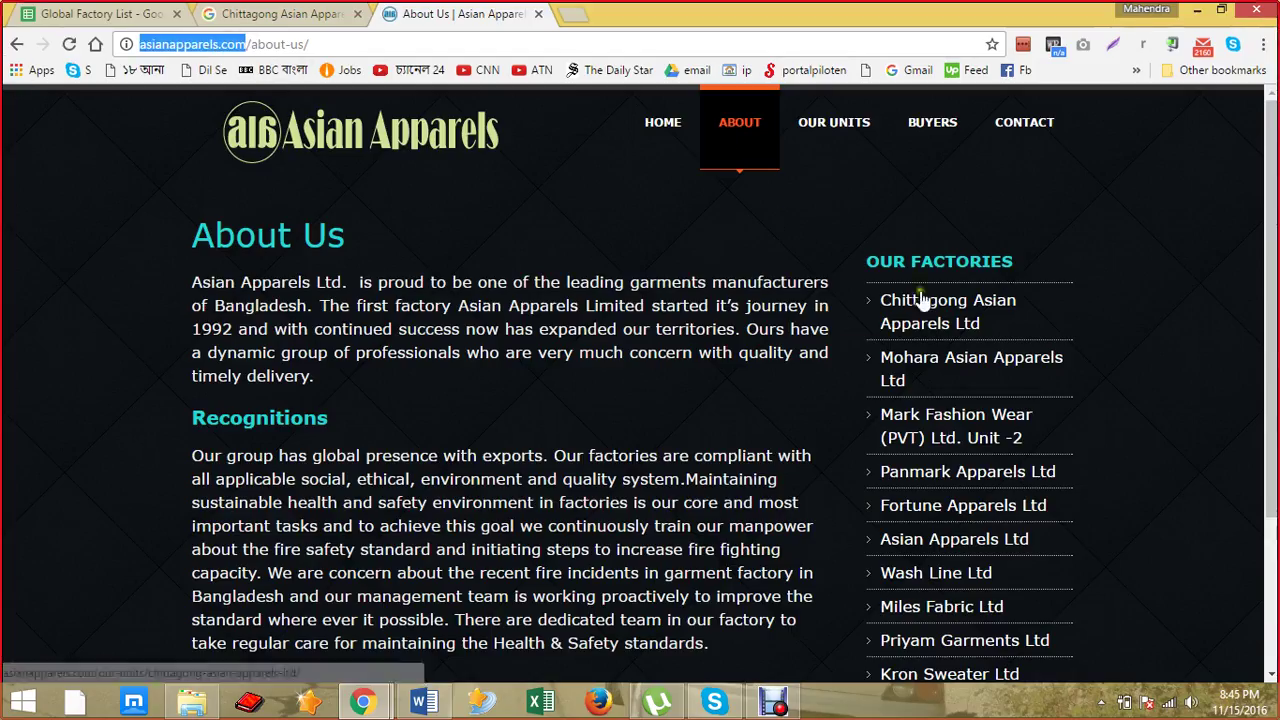
{"action": "key", "text": "alt+Tab"}
{"action": "key", "text": "alt+Tab"}
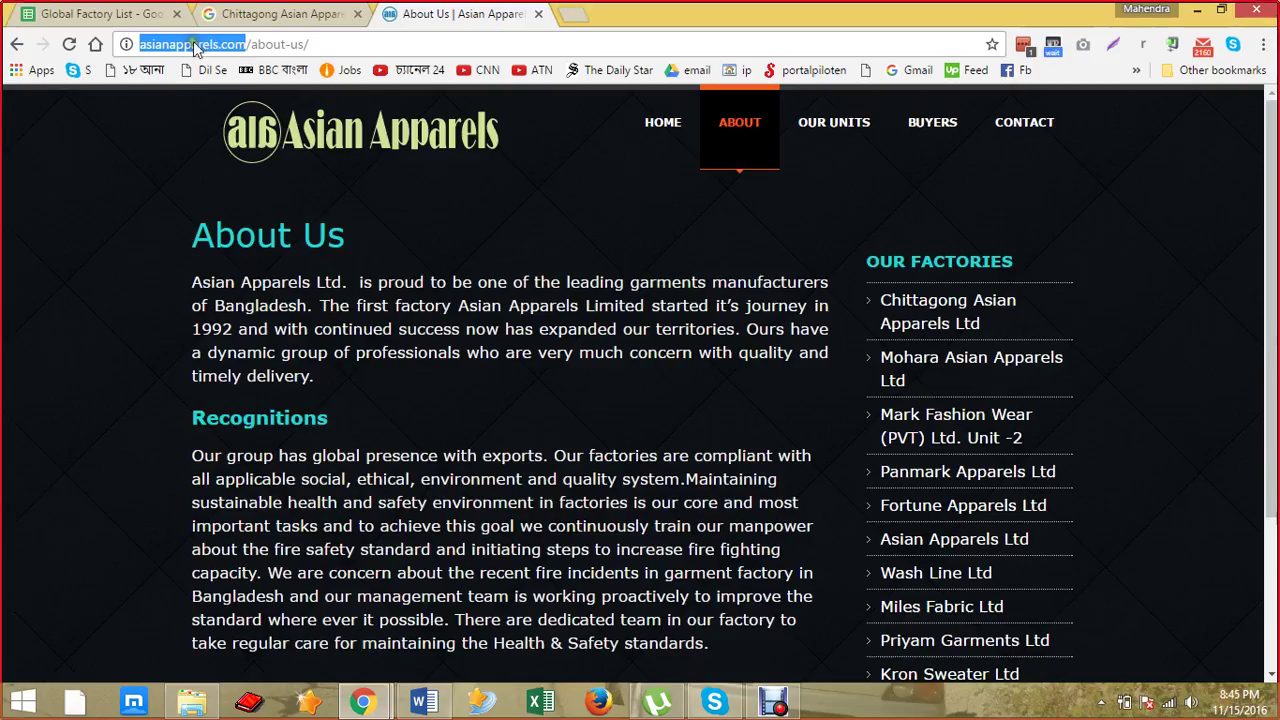
{"action": "key", "text": "alt+Tab"}
Step: Copy the About Us text, including the Recognitions section, from the company website into the supplier's Description field
{"action": "scroll", "coordinate": [466, 431], "scroll_direction": "down", "scroll_amount": 1}
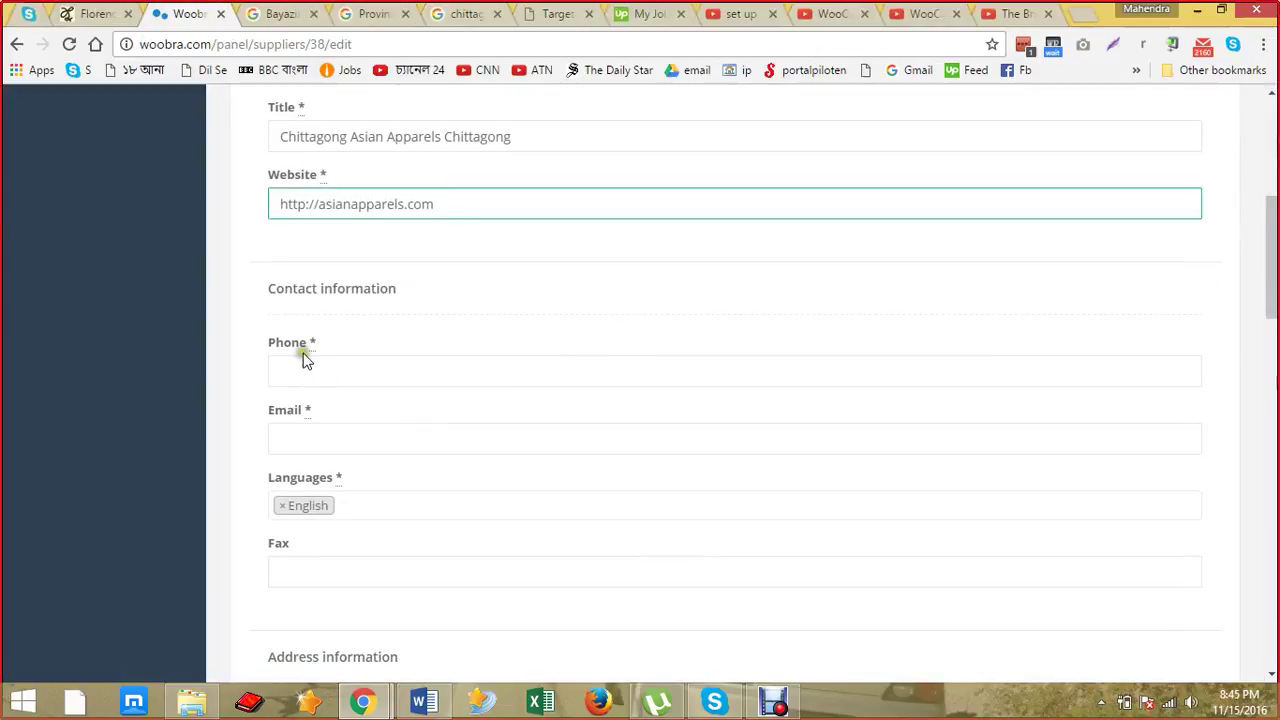
{"action": "left_click", "coordinate": [305, 362]}
{"action": "key", "text": "alt+Tab"}
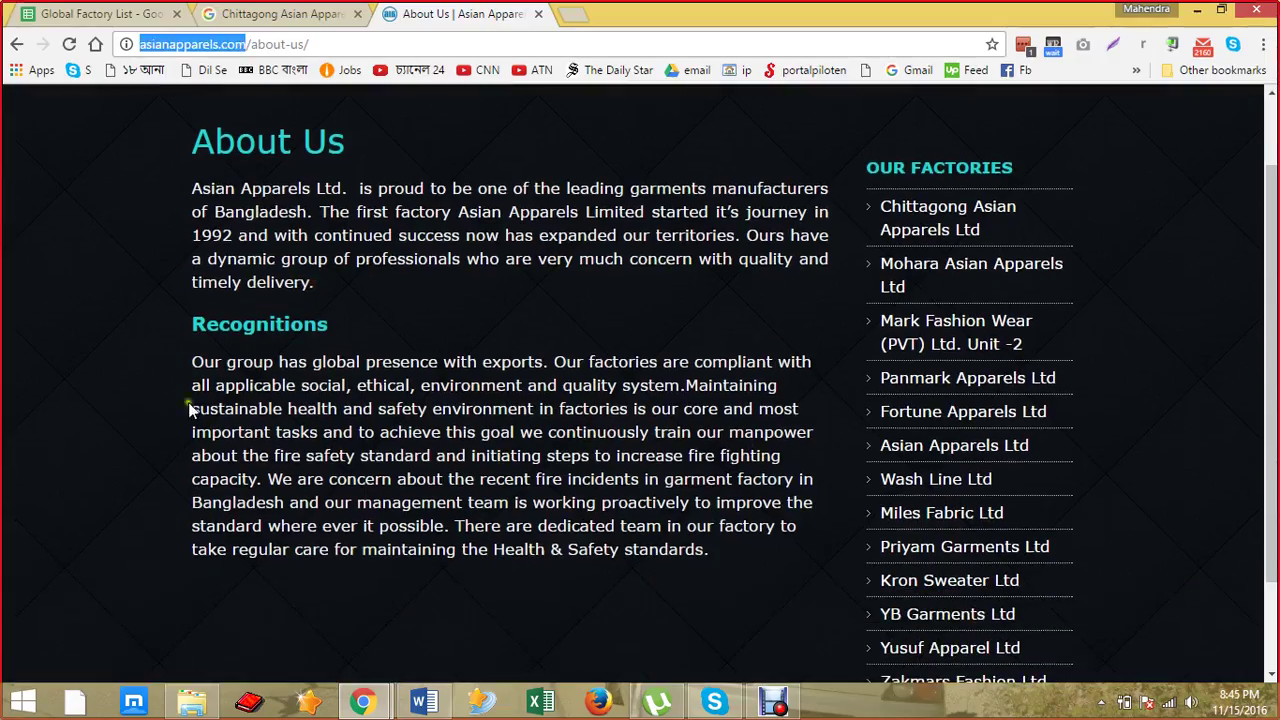
{"action": "left_click_drag", "start_coordinate": [190, 186], "coordinate": [731, 563]}
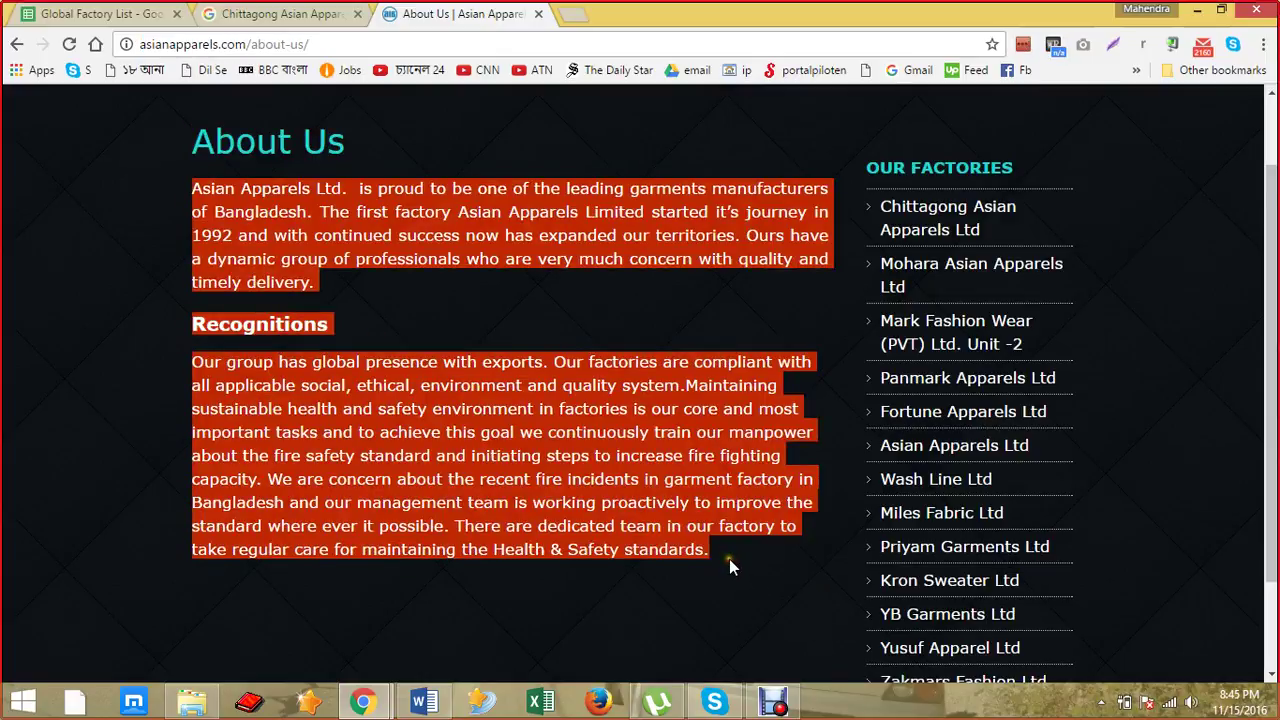
{"action": "key", "text": "alt+Tab"}
{"action": "scroll", "coordinate": [400, 415], "scroll_direction": "down", "scroll_amount": 9}
{"action": "left_click", "coordinate": [401, 478]}
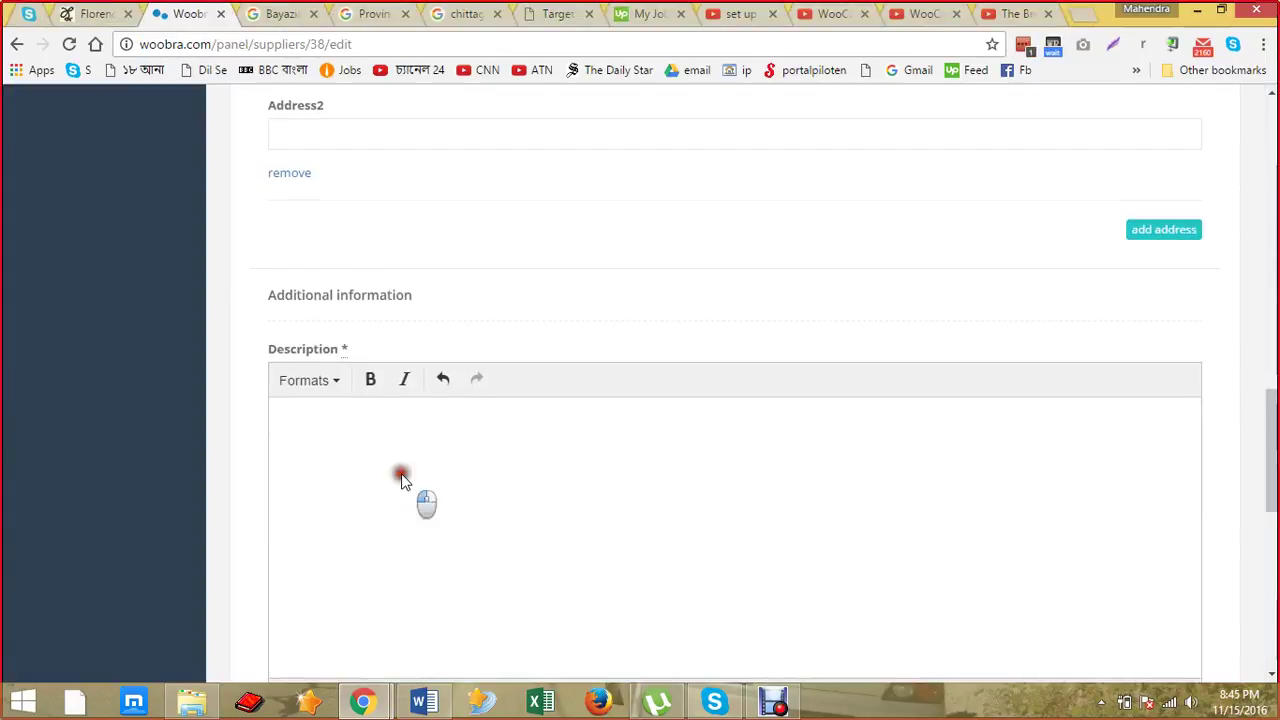
{"action": "key", "text": "ctrl+v"}
Step: Replace the formatted description with a plain-text version and remove the empty line below the Recognitions heading
{"action": "scroll", "coordinate": [560, 520], "scroll_direction": "up", "scroll_amount": 3}
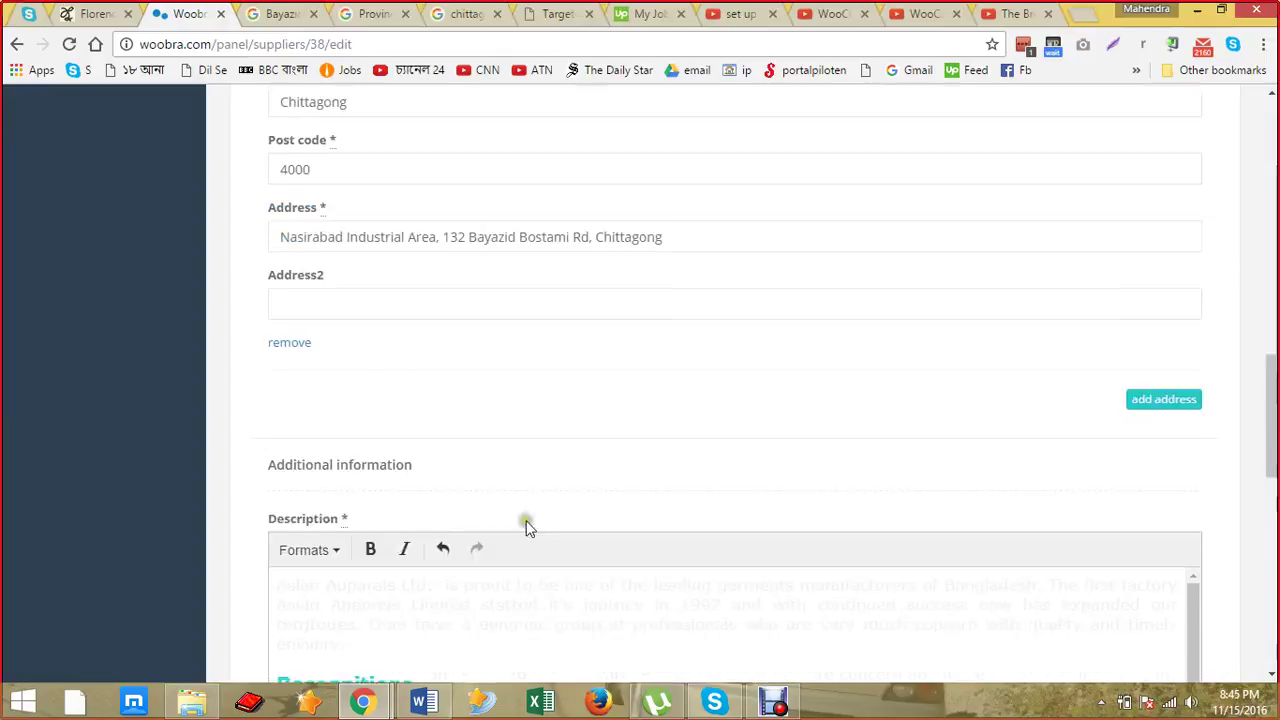
{"action": "scroll", "coordinate": [480, 466], "scroll_direction": "down", "scroll_amount": 4}
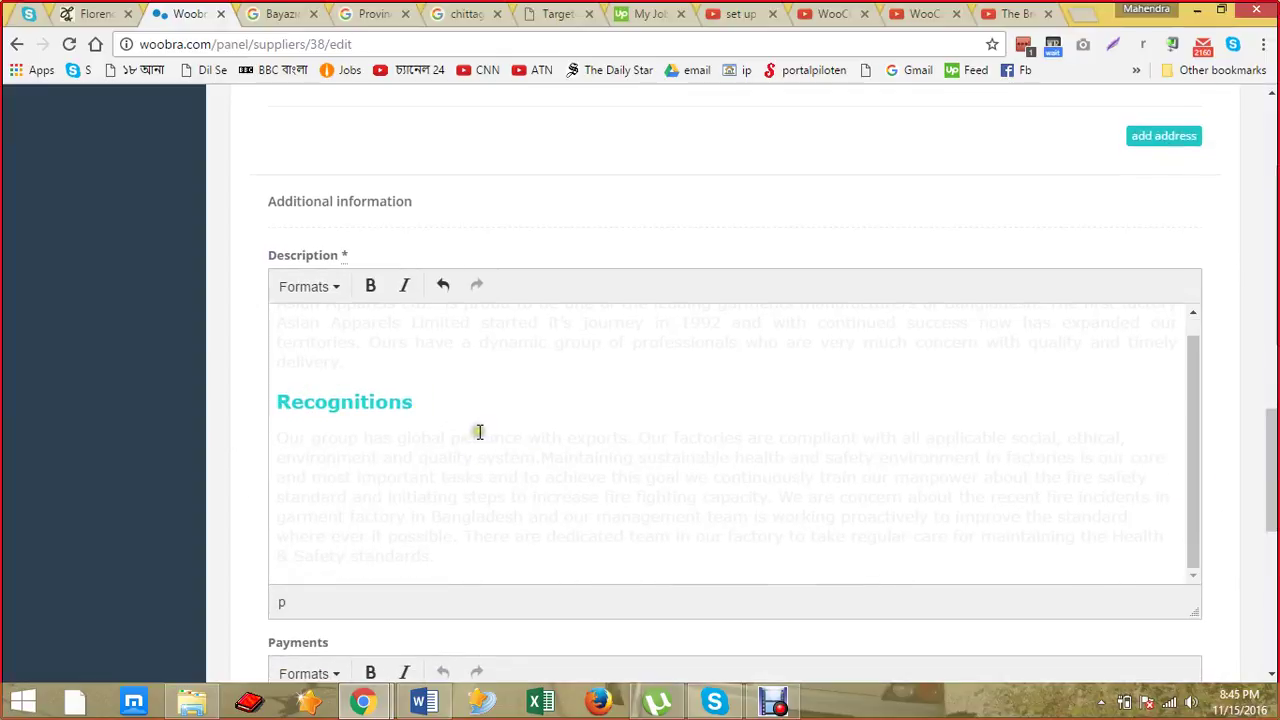
{"action": "key", "text": "ctrl+z"}
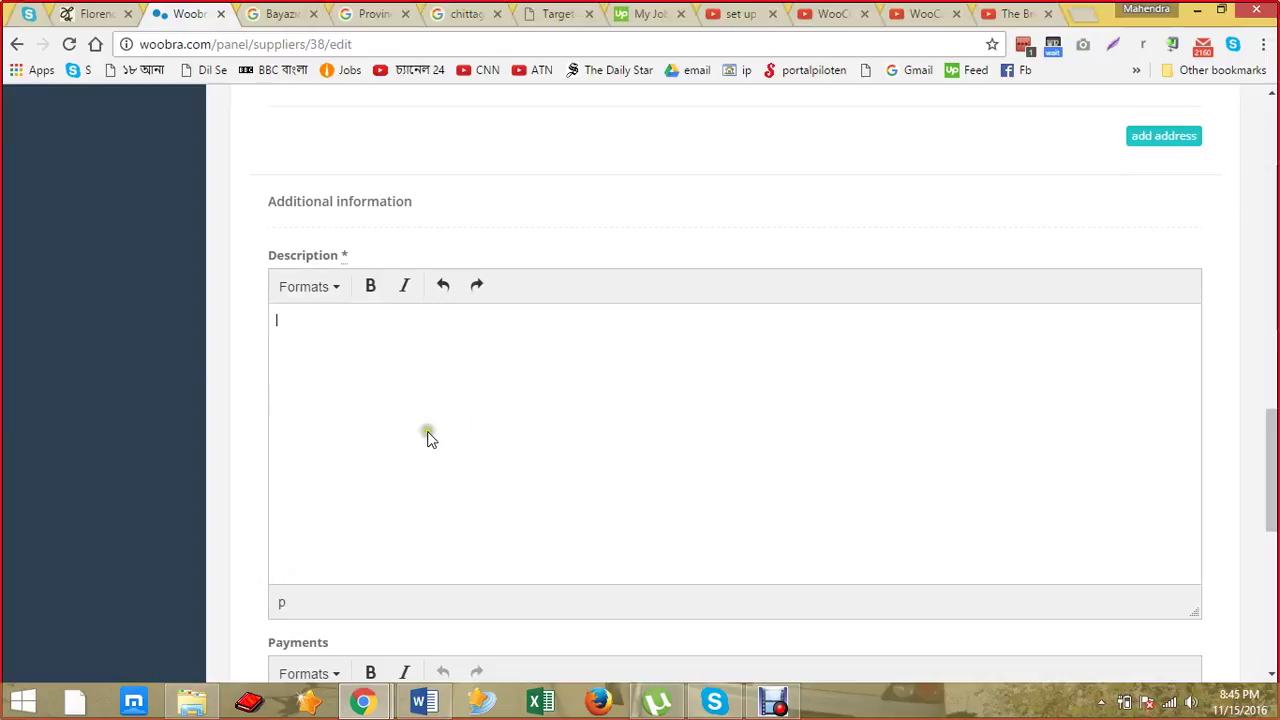
{"action": "key", "text": "ctrl+y"}
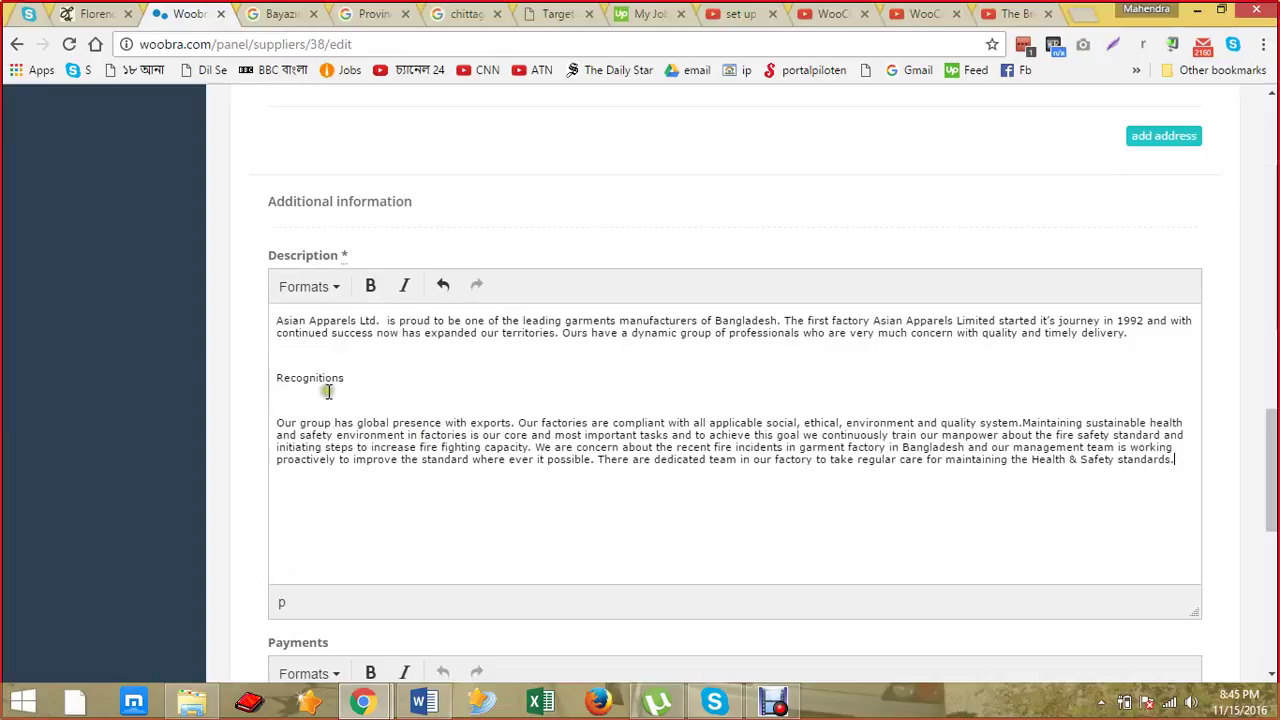
{"action": "left_click", "coordinate": [324, 404]}
{"action": "key", "text": "BackSpace"}
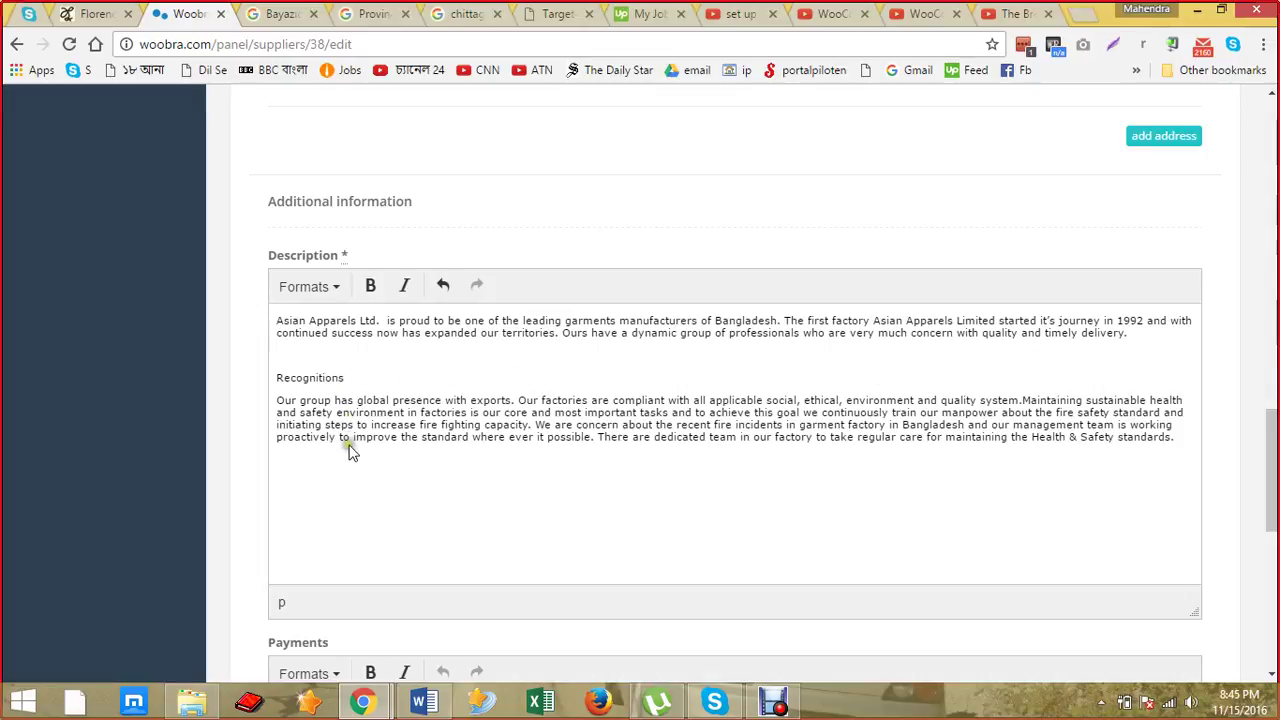
Step: Review the filled supplier fields and open the company website's Contact page in a new tab
{"action": "scroll", "coordinate": [349, 450], "scroll_direction": "down", "scroll_amount": 2}
{"action": "scroll", "coordinate": [349, 434], "scroll_direction": "up", "scroll_amount": 5}
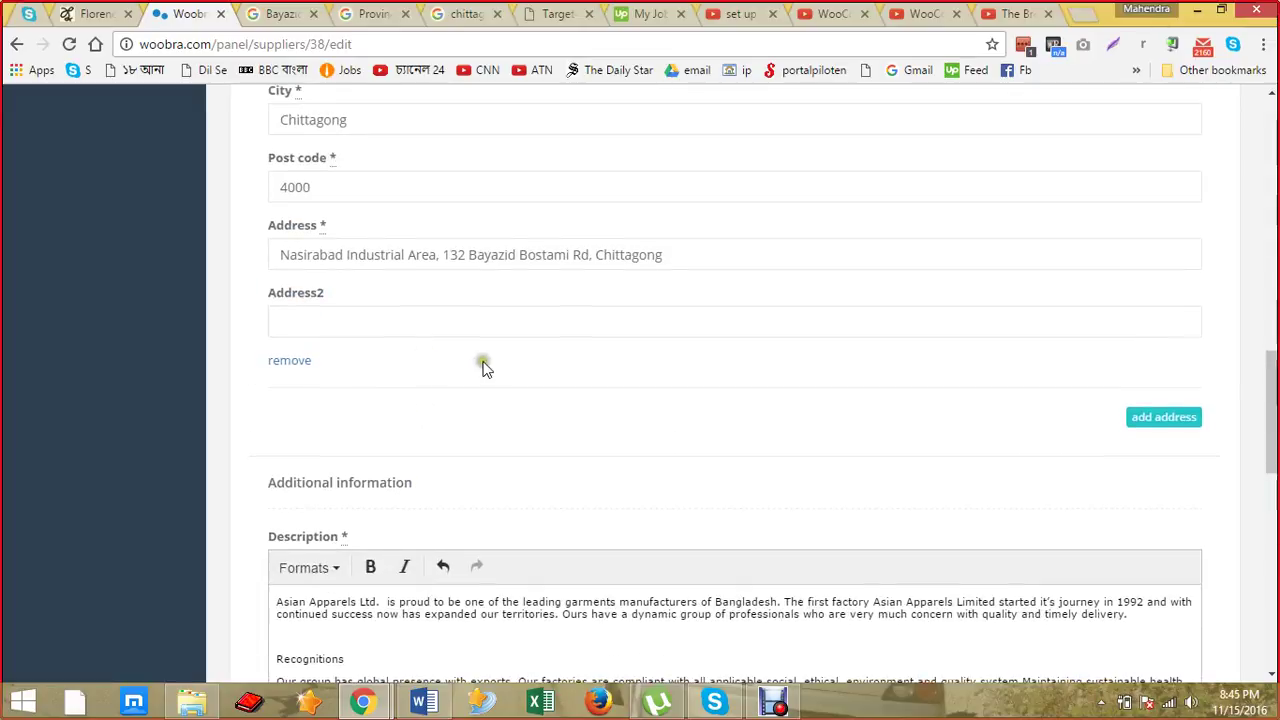
{"action": "scroll", "coordinate": [483, 368], "scroll_direction": "up", "scroll_amount": 4}
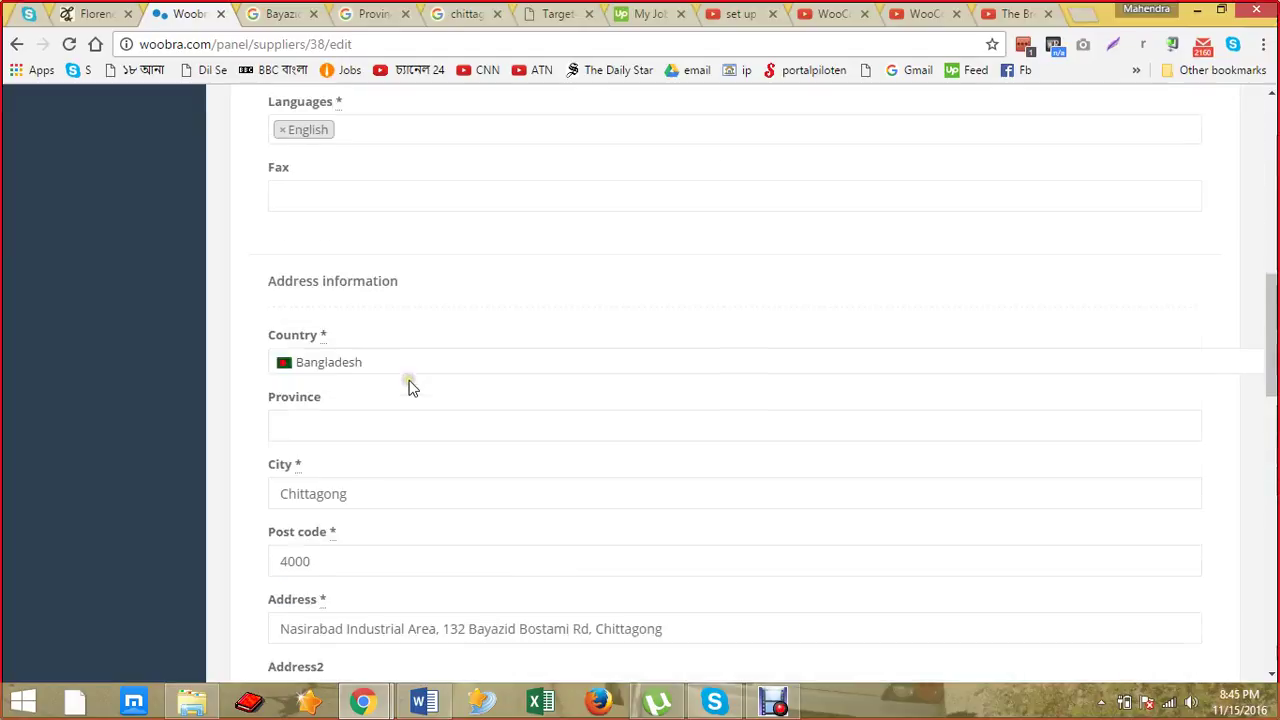
{"action": "scroll", "coordinate": [408, 383], "scroll_direction": "up", "scroll_amount": 3}
{"action": "key", "text": "alt+Tab"}
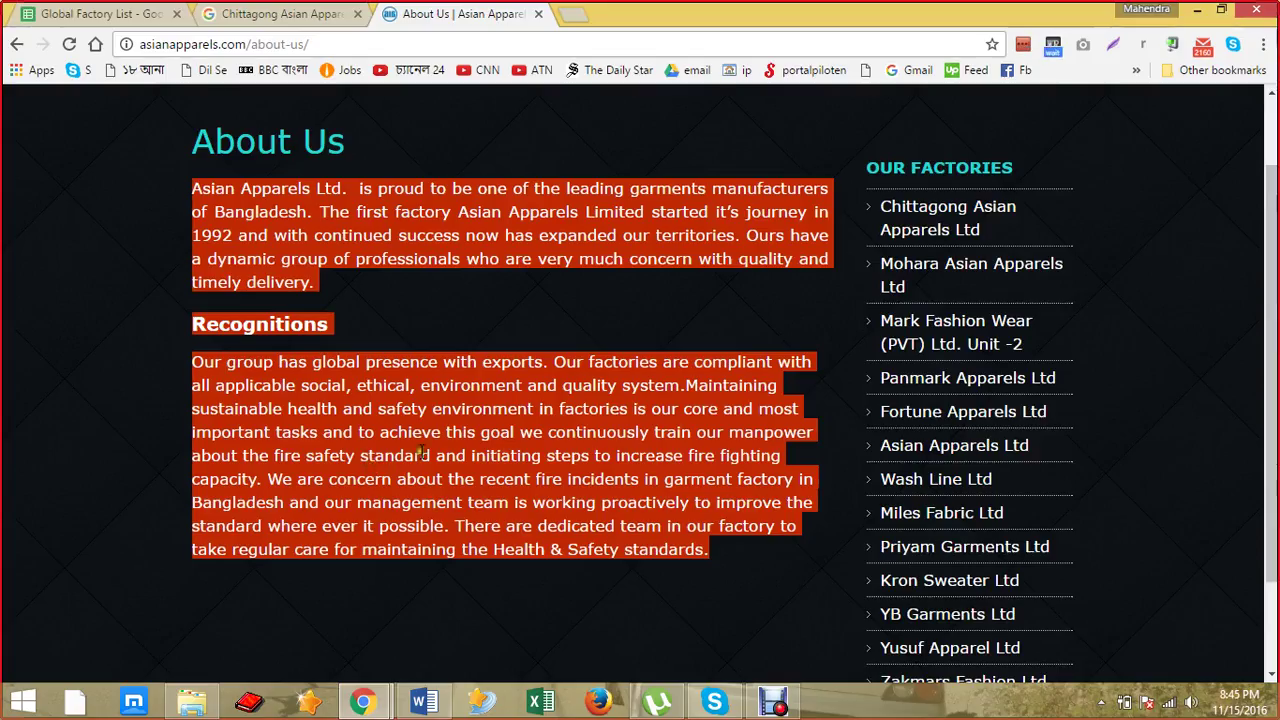
{"action": "scroll", "coordinate": [810, 395], "scroll_direction": "up", "scroll_amount": 1}
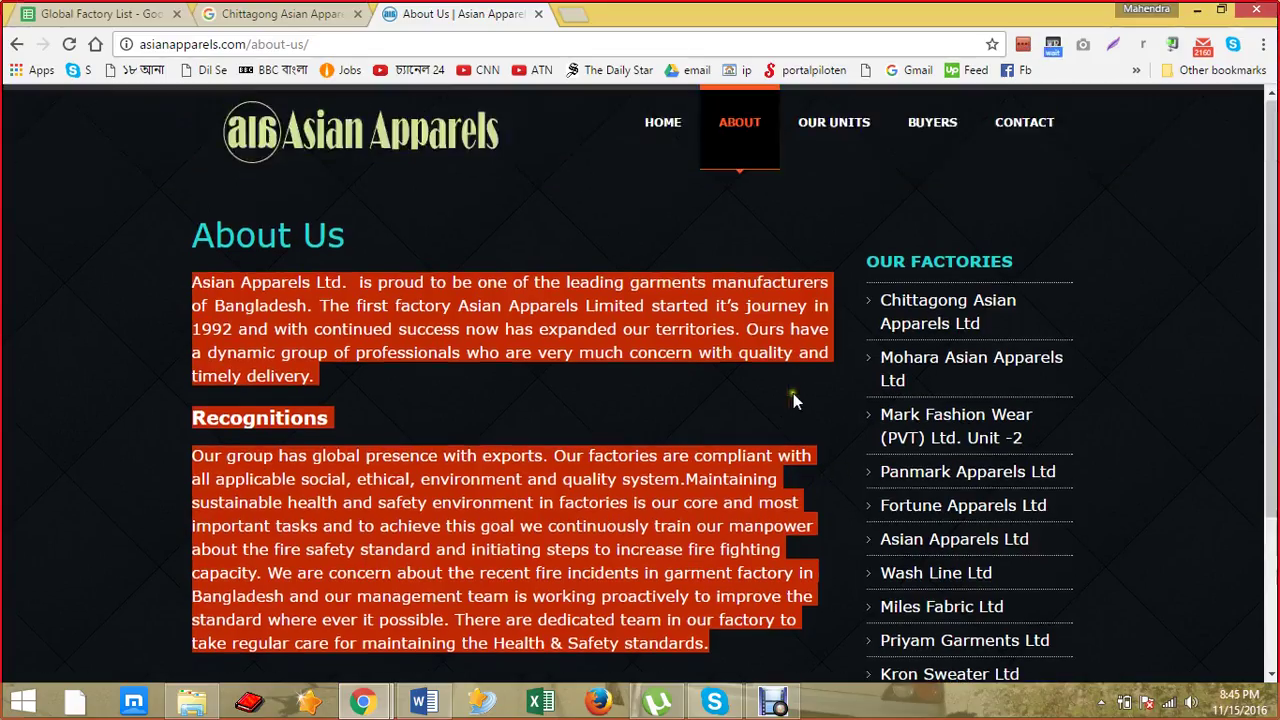
{"action": "middle_click", "coordinate": [1044, 127]}
{"action": "scroll", "coordinate": [672, 318], "scroll_direction": "down", "scroll_amount": 1}
{"action": "scroll", "coordinate": [664, 205], "scroll_direction": "up", "scroll_amount": 1}
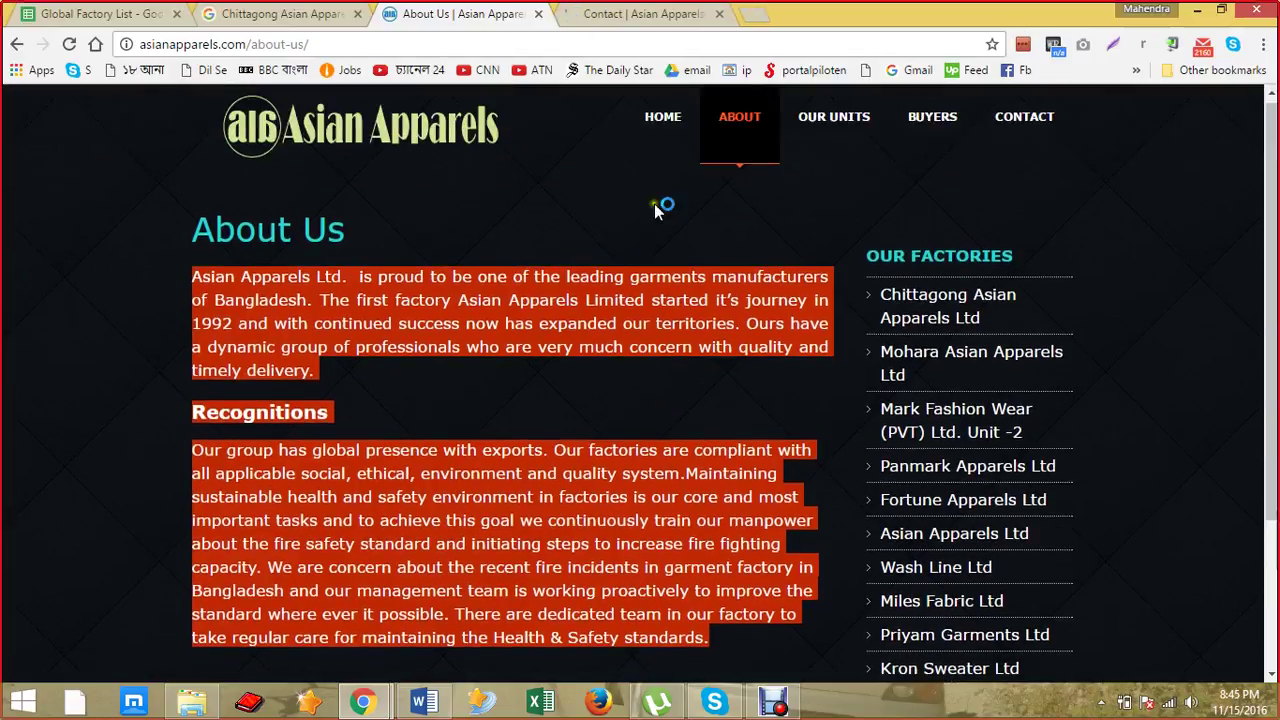
Step: Open the company's Our Code of Conduct page and read through its sections
{"action": "mouse_move", "coordinate": [746, 123]}
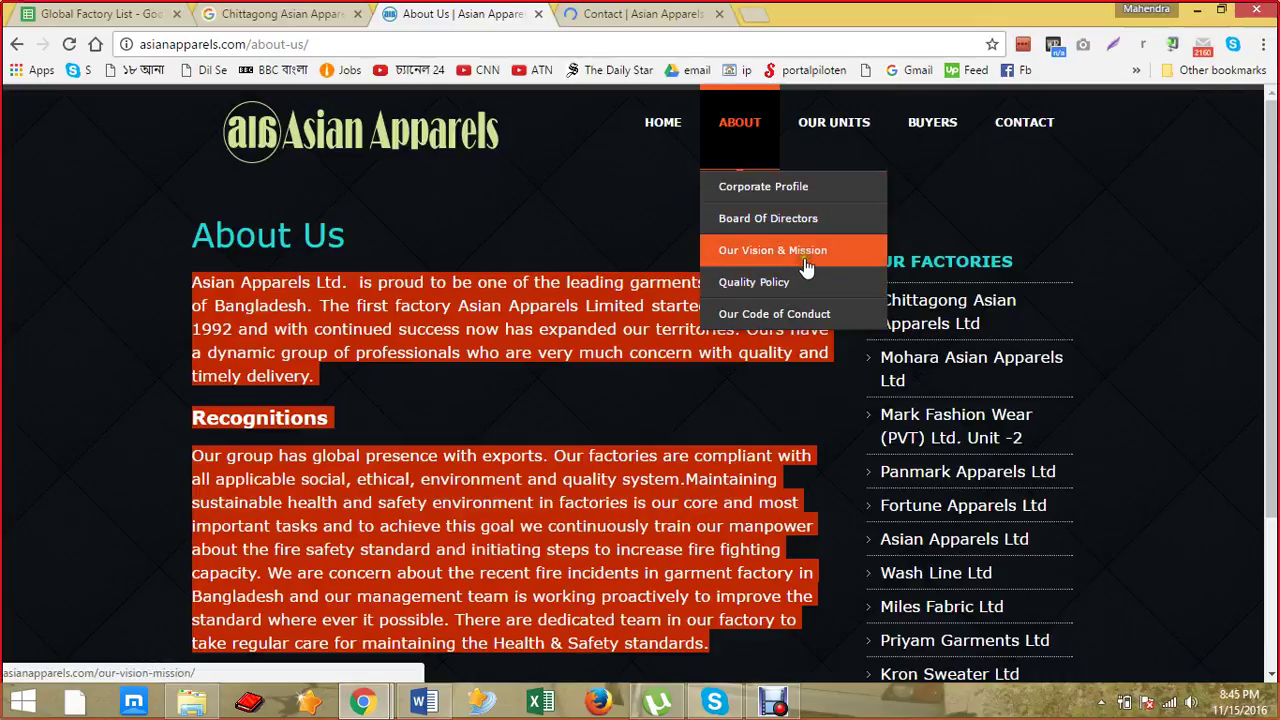
{"action": "left_click", "coordinate": [792, 316]}
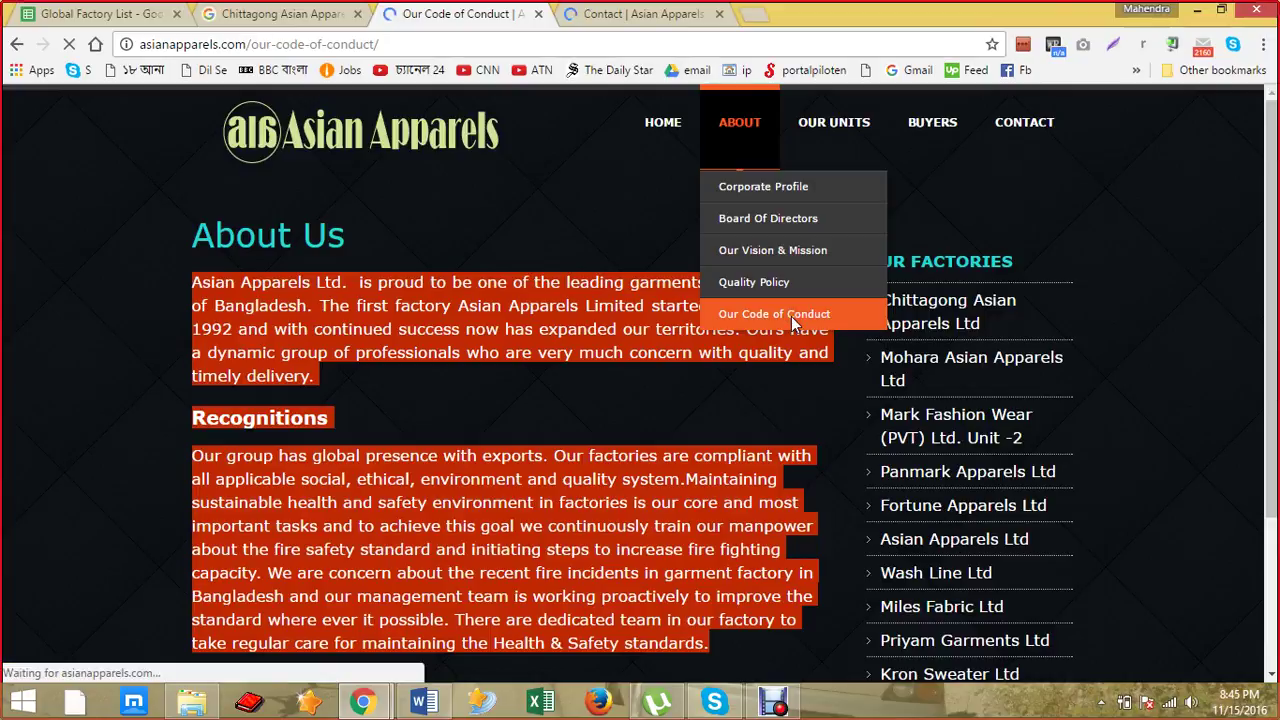
{"action": "scroll", "coordinate": [478, 376], "scroll_direction": "down", "scroll_amount": 1}
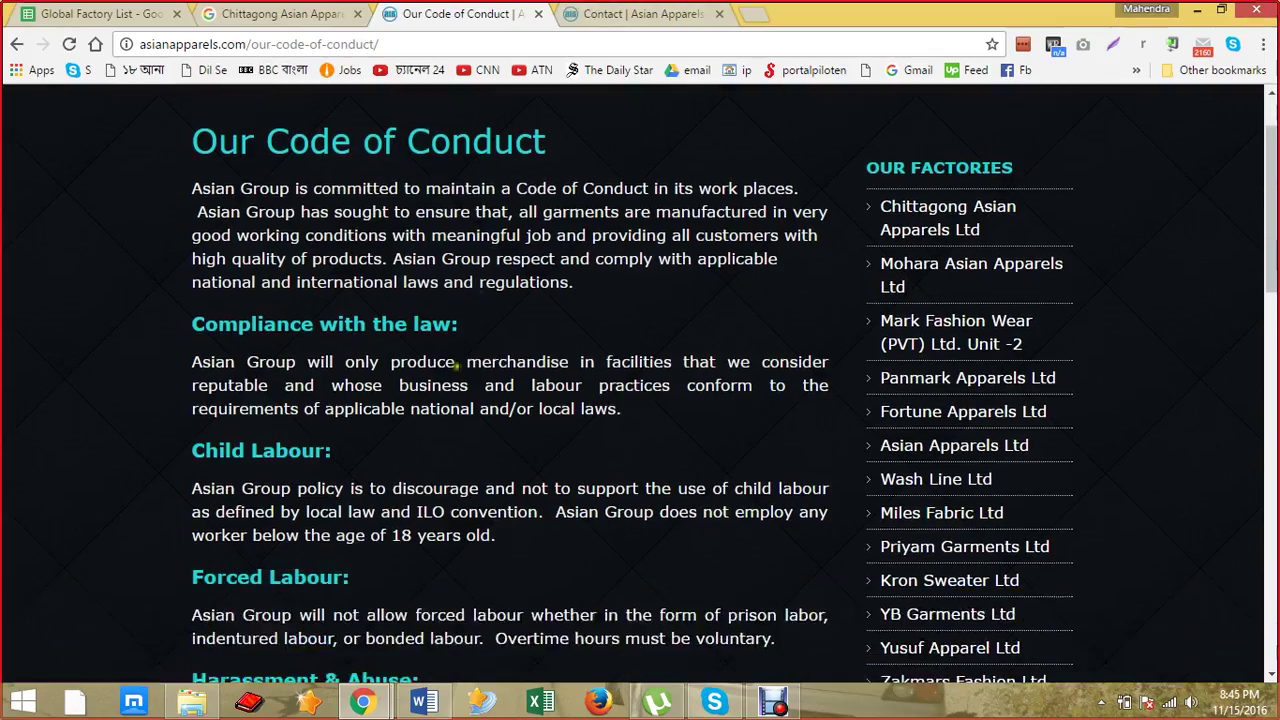
{"action": "scroll", "coordinate": [303, 365], "scroll_direction": "down", "scroll_amount": 7}
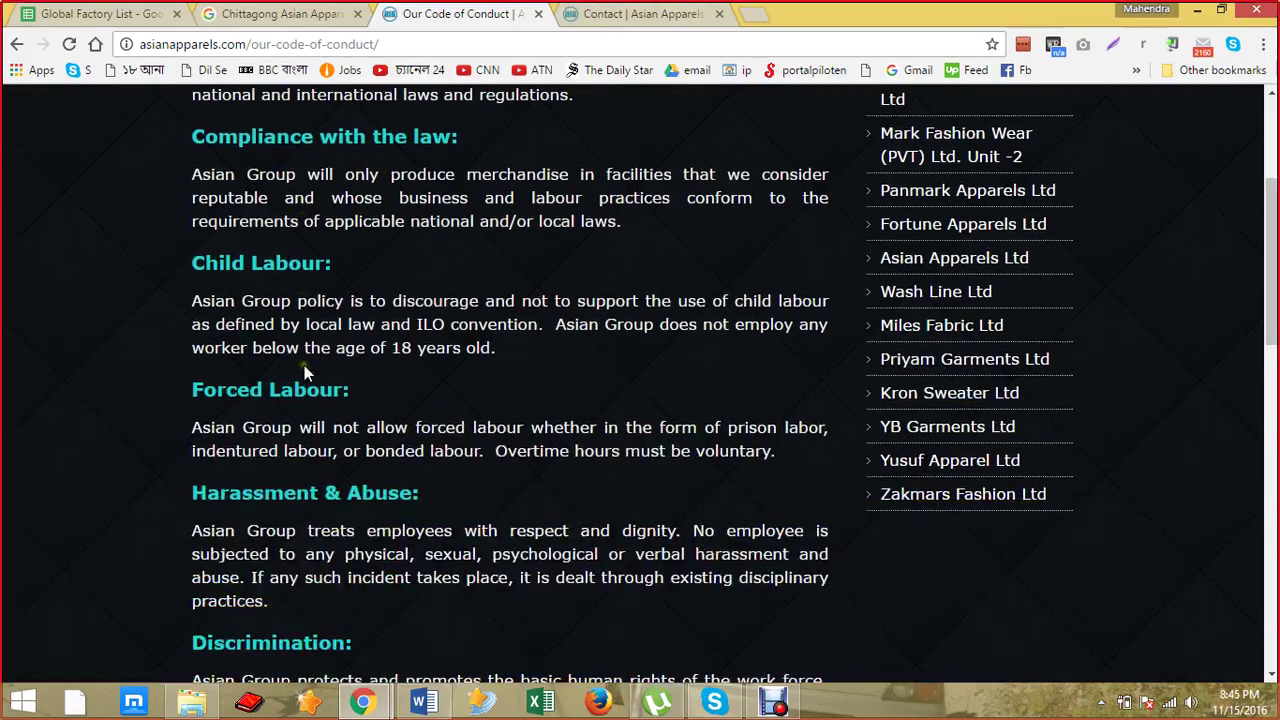
Step: Finish reading the Code of Conduct page and copy the head office address from the company's Contact page
{"action": "scroll", "coordinate": [303, 366], "scroll_direction": "down", "scroll_amount": 7}
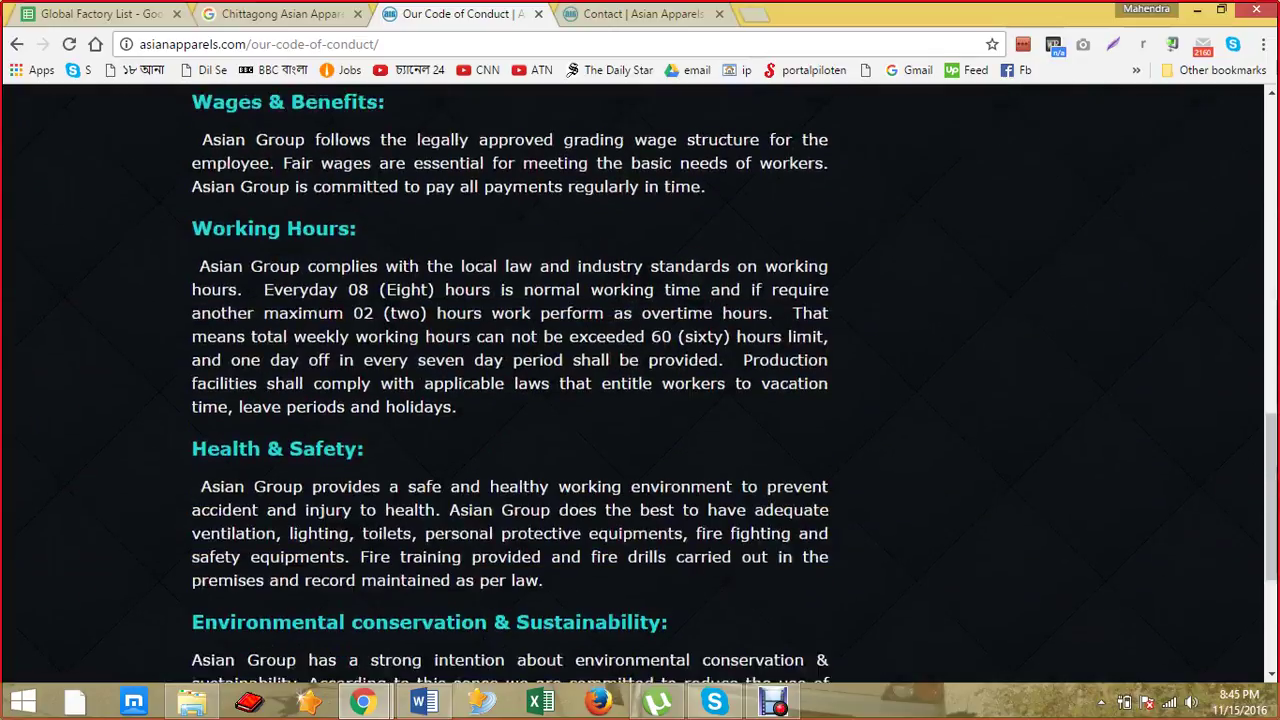
{"action": "left_click", "coordinate": [640, 12]}
{"action": "scroll", "coordinate": [422, 507], "scroll_direction": "down", "scroll_amount": 4}
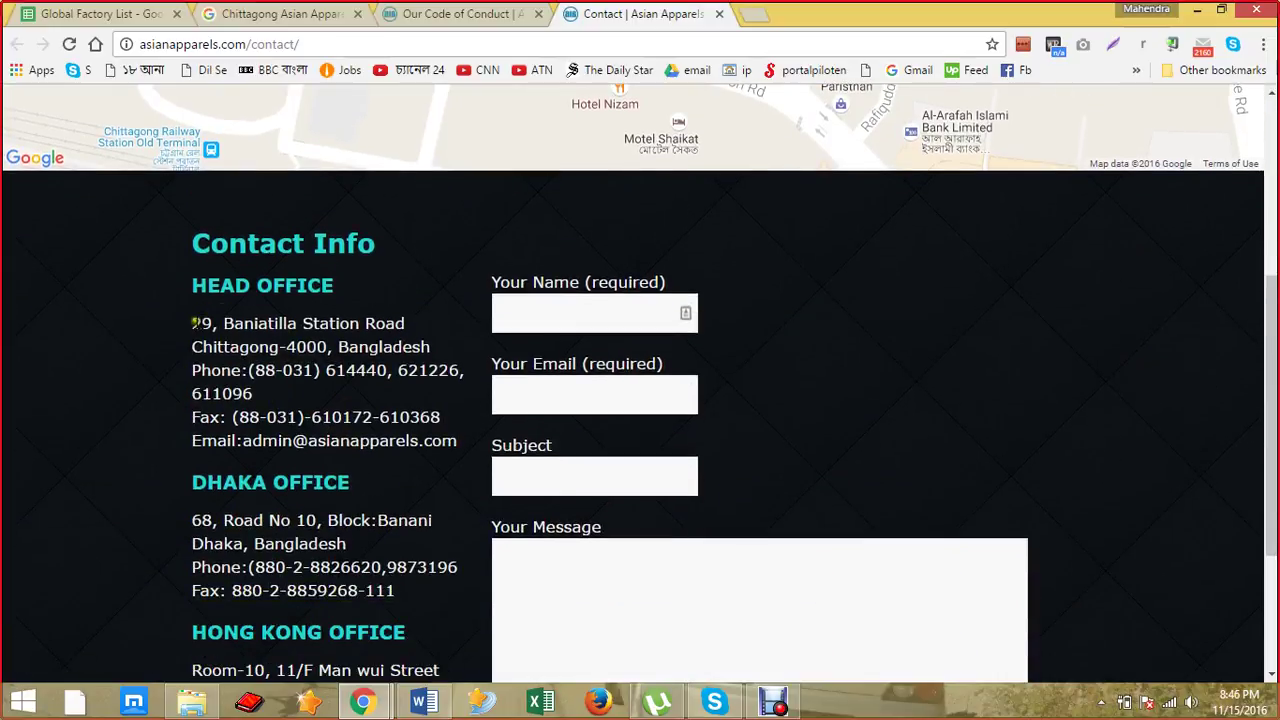
{"action": "left_click_drag", "start_coordinate": [195, 322], "coordinate": [450, 362]}
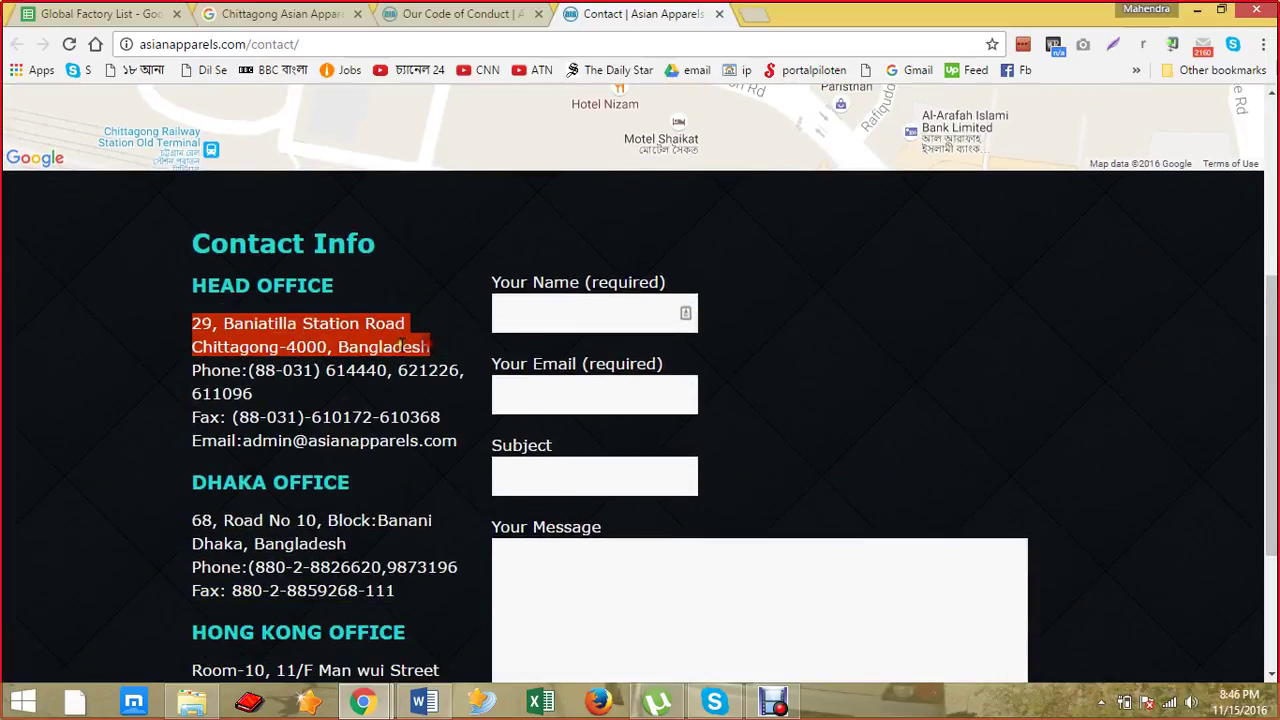
{"action": "left_click", "coordinate": [344, 343]}
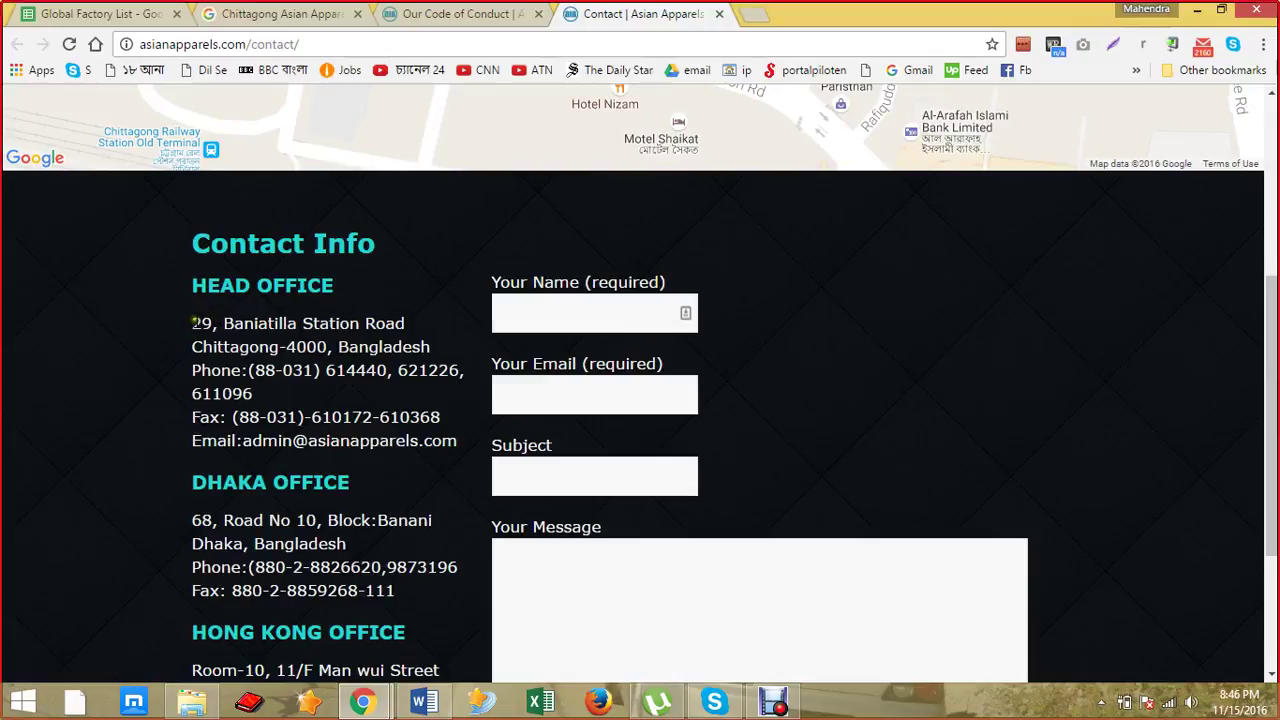
{"action": "left_click_drag", "start_coordinate": [195, 322], "coordinate": [289, 347]}
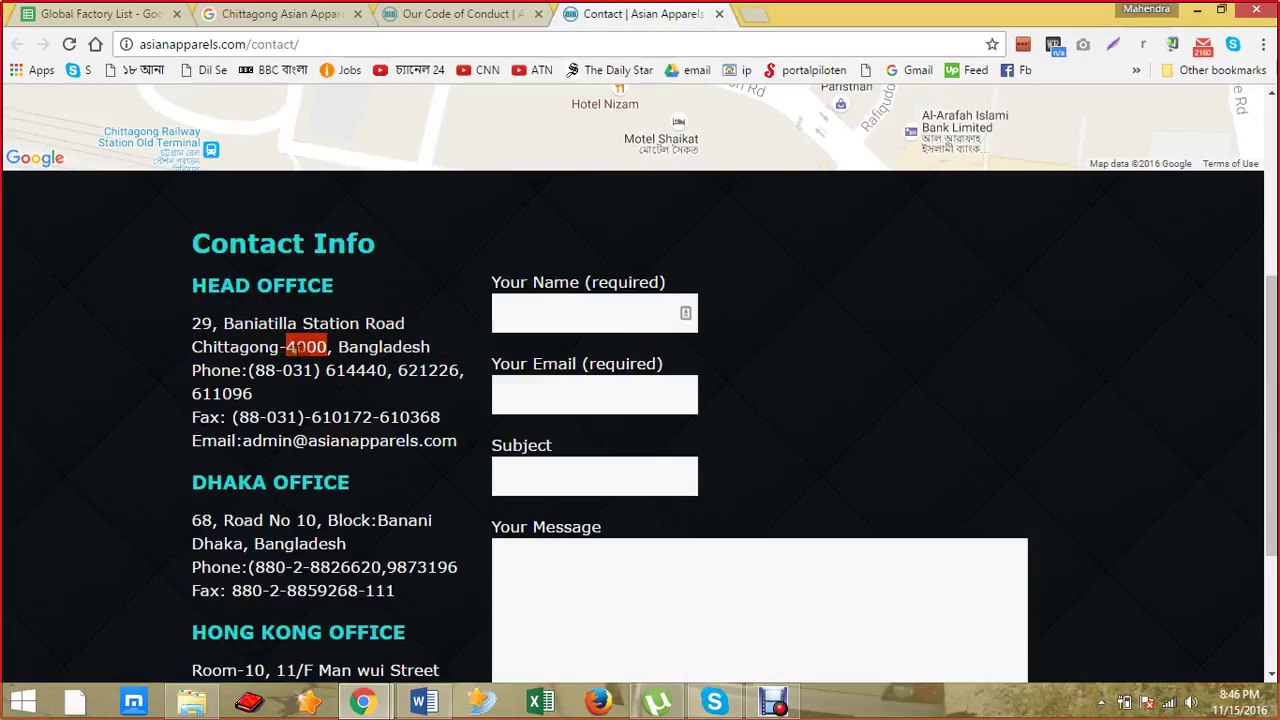
{"action": "left_click_drag", "start_coordinate": [433, 352], "coordinate": [213, 340]}
{"action": "key", "text": "ctrl+c"}
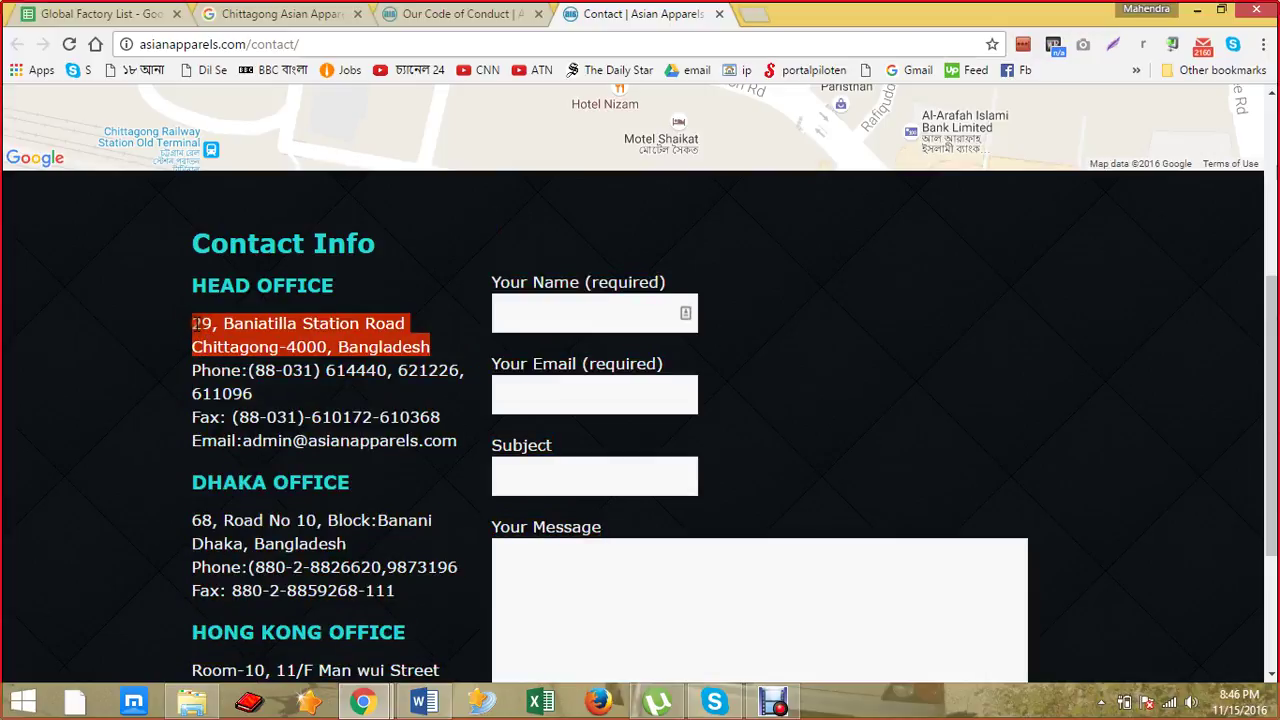
Step: Replace the supplier's Address in Woobra with the copied head office address
{"action": "key", "text": "alt+Tab"}
{"action": "scroll", "coordinate": [400, 457], "scroll_direction": "up", "scroll_amount": 2}
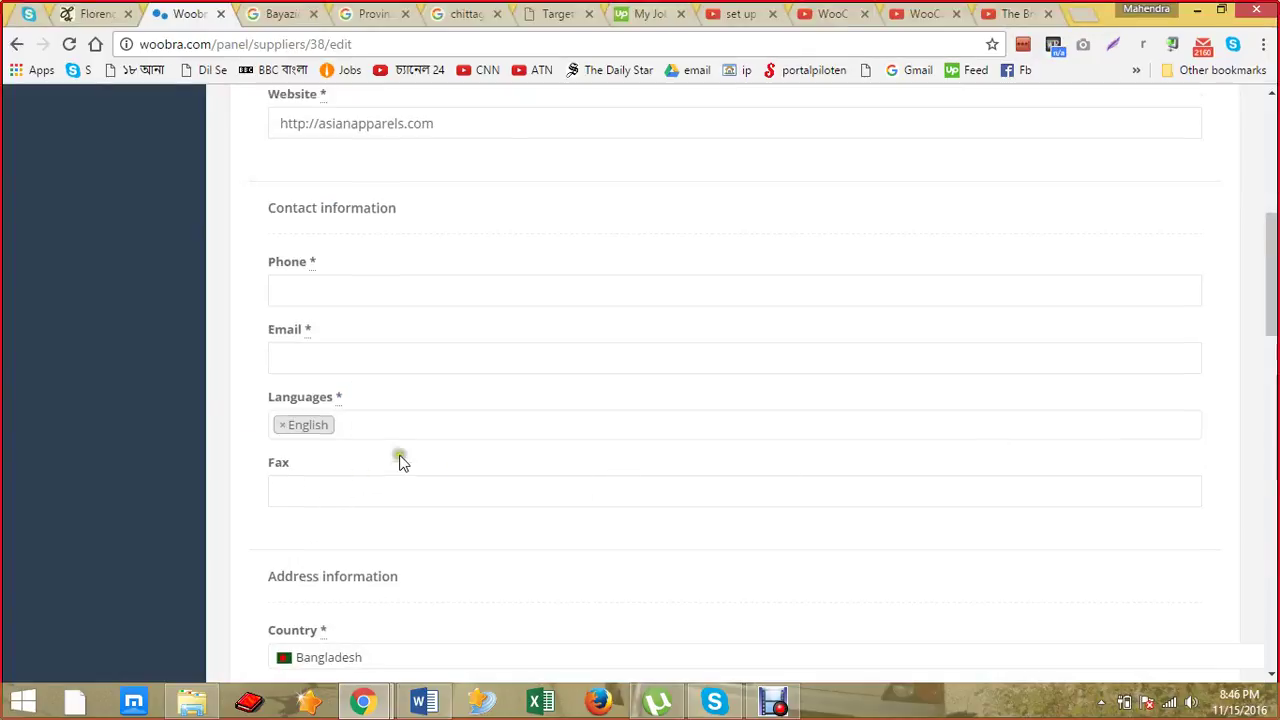
{"action": "scroll", "coordinate": [433, 440], "scroll_direction": "down", "scroll_amount": 1}
{"action": "scroll", "coordinate": [433, 440], "scroll_direction": "down", "scroll_amount": 7}
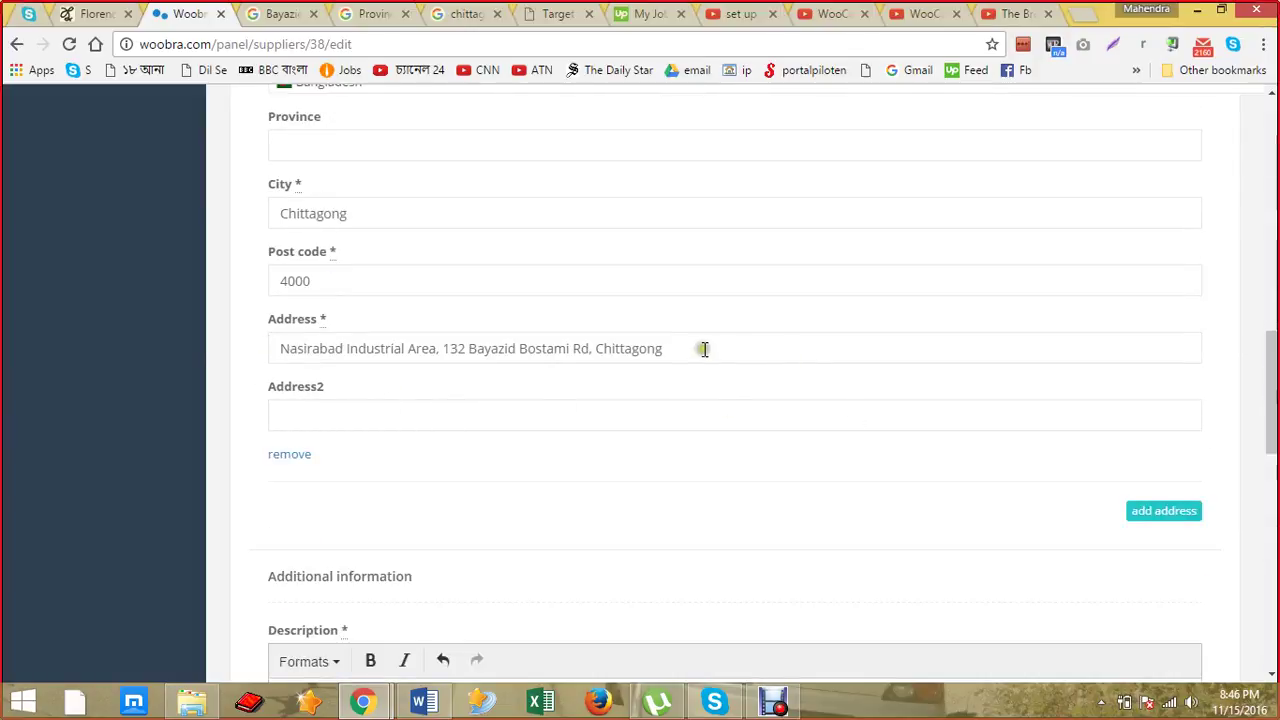
{"action": "left_click_drag", "start_coordinate": [704, 349], "coordinate": [280, 350]}
{"action": "key", "text": "ctrl+v"}
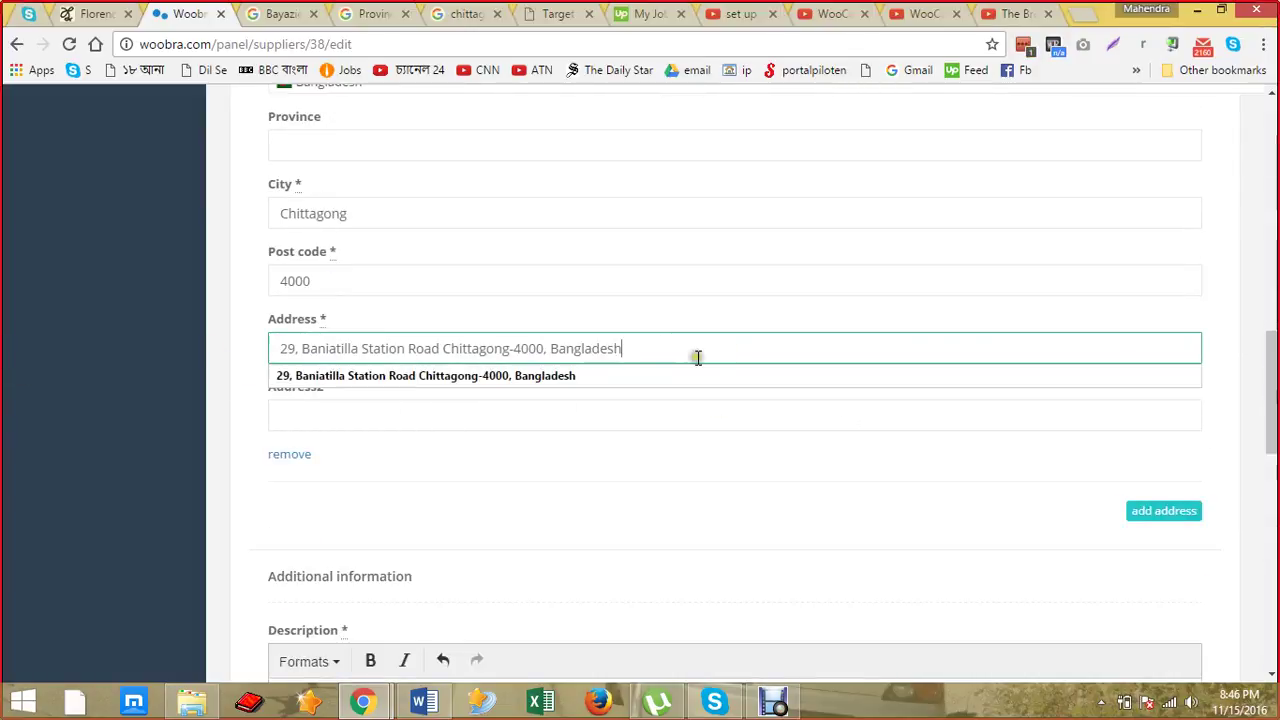
{"action": "left_click", "coordinate": [563, 373]}
Step: Copy the head office e-mail from the company's Contact page into the supplier's user Email field
{"action": "key", "text": "alt+Tab"}
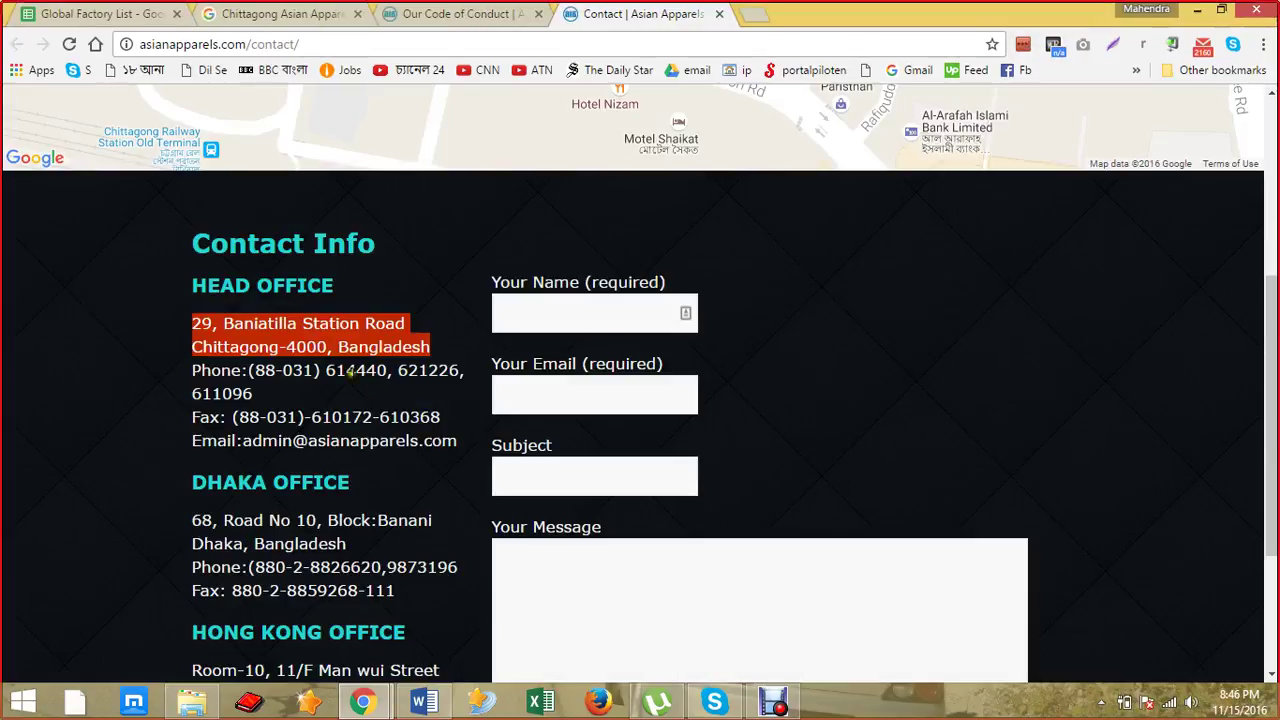
{"action": "left_click_drag", "start_coordinate": [243, 445], "coordinate": [476, 456]}
{"action": "key", "text": "ctrl+c"}
{"action": "key", "text": "alt+Tab"}
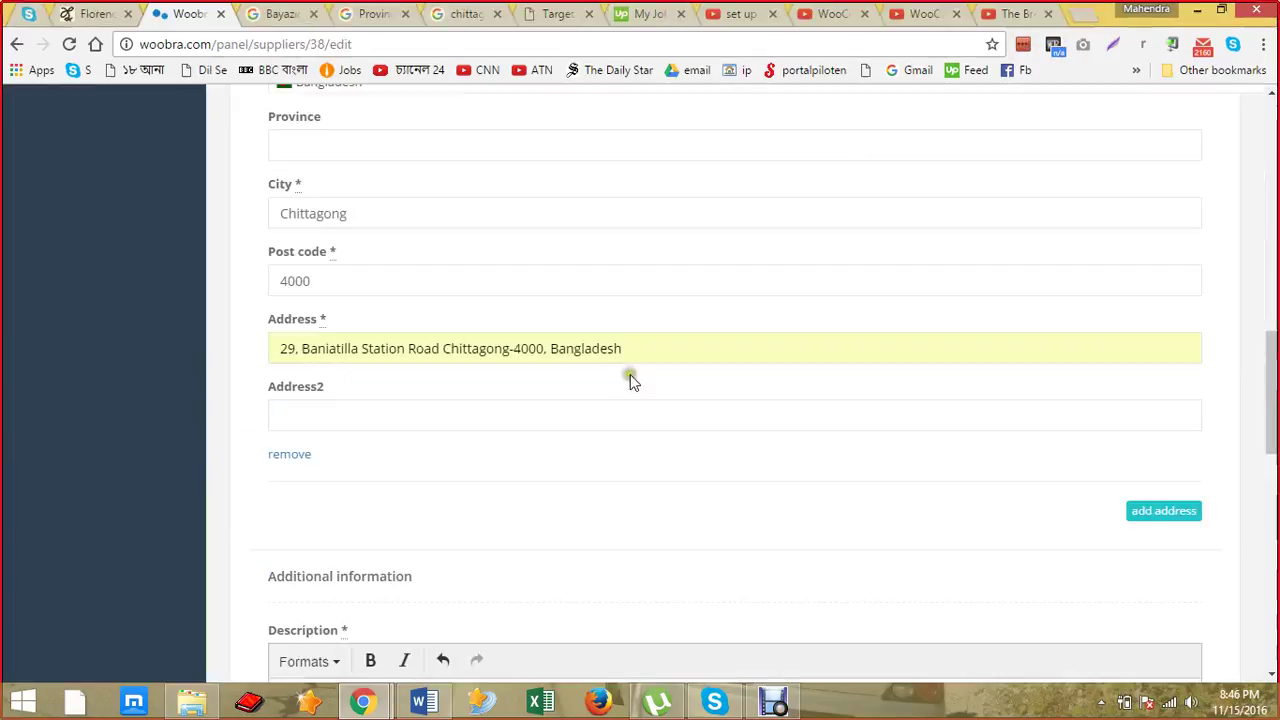
{"action": "scroll", "coordinate": [631, 377], "scroll_direction": "up", "scroll_amount": 10}
{"action": "left_click", "coordinate": [326, 430]}
{"action": "key", "text": "ctrl+v"}
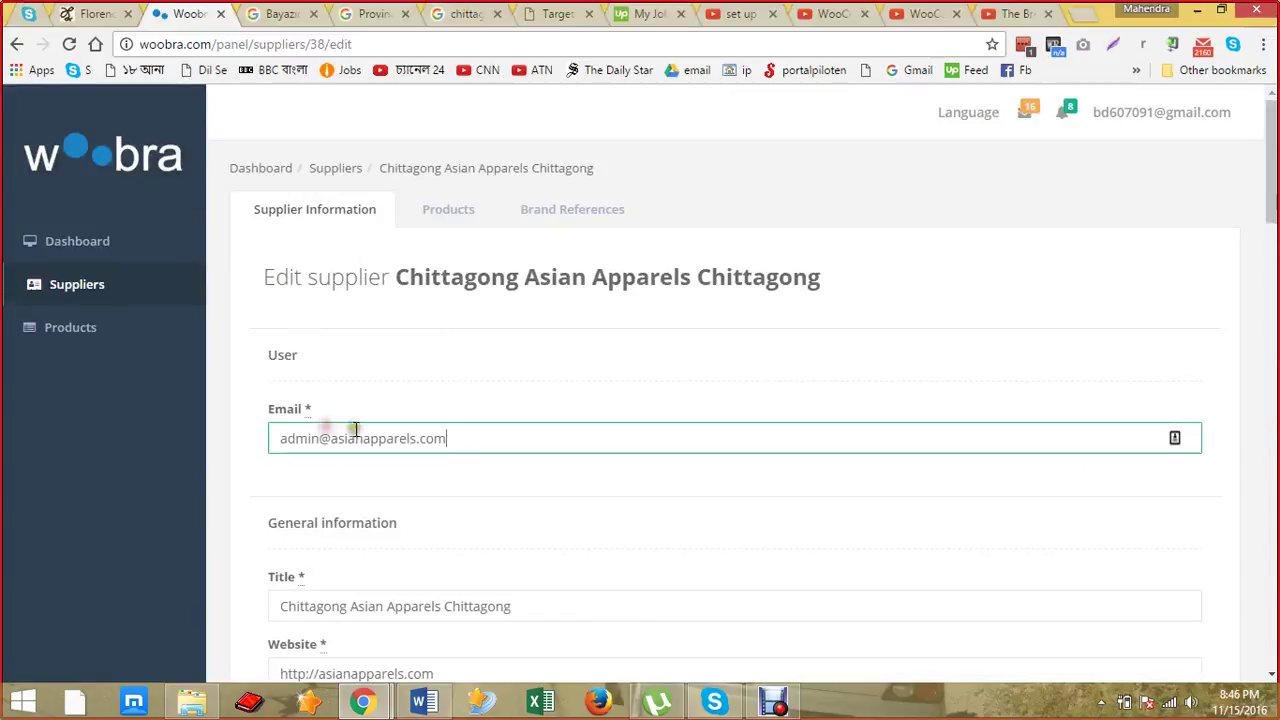
Step: Enter the same company e-mail in the Email field of the supplier's contact information
{"action": "scroll", "coordinate": [337, 428], "scroll_direction": "down", "scroll_amount": 9}
{"action": "scroll", "coordinate": [338, 430], "scroll_direction": "down", "scroll_amount": 2}
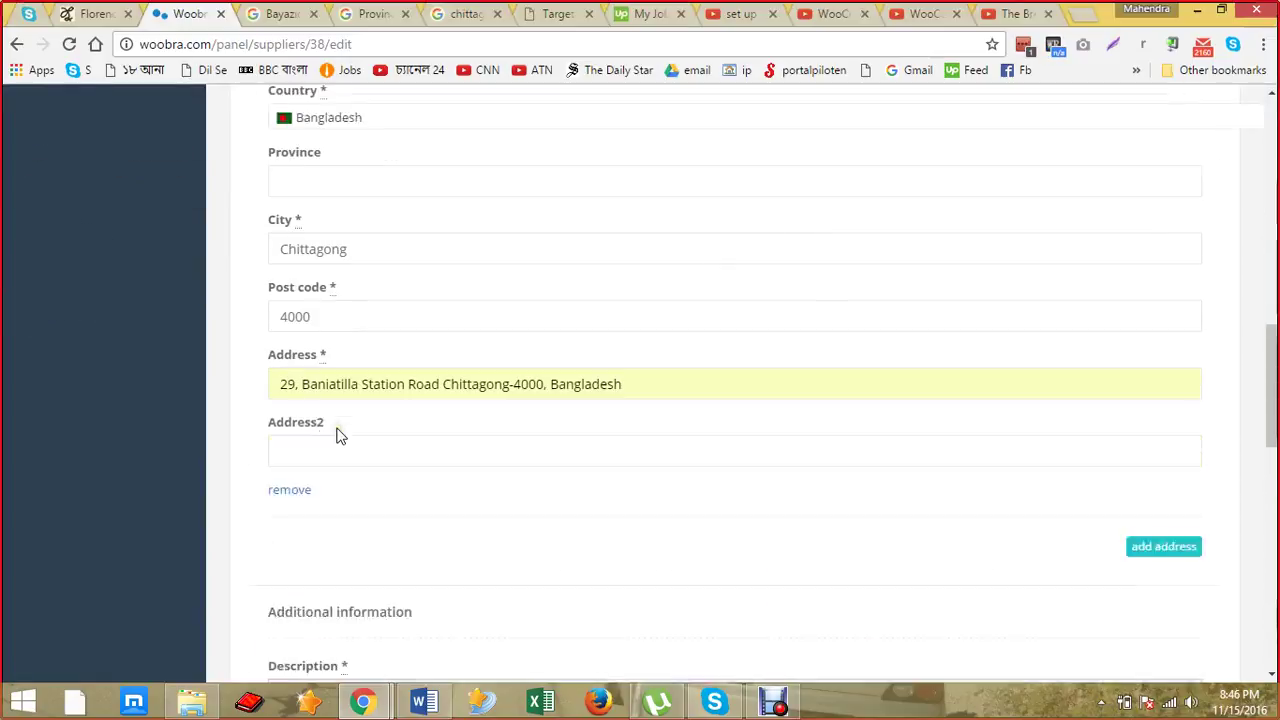
{"action": "scroll", "coordinate": [309, 480], "scroll_direction": "up", "scroll_amount": 2}
{"action": "scroll", "coordinate": [368, 293], "scroll_direction": "up", "scroll_amount": 3}
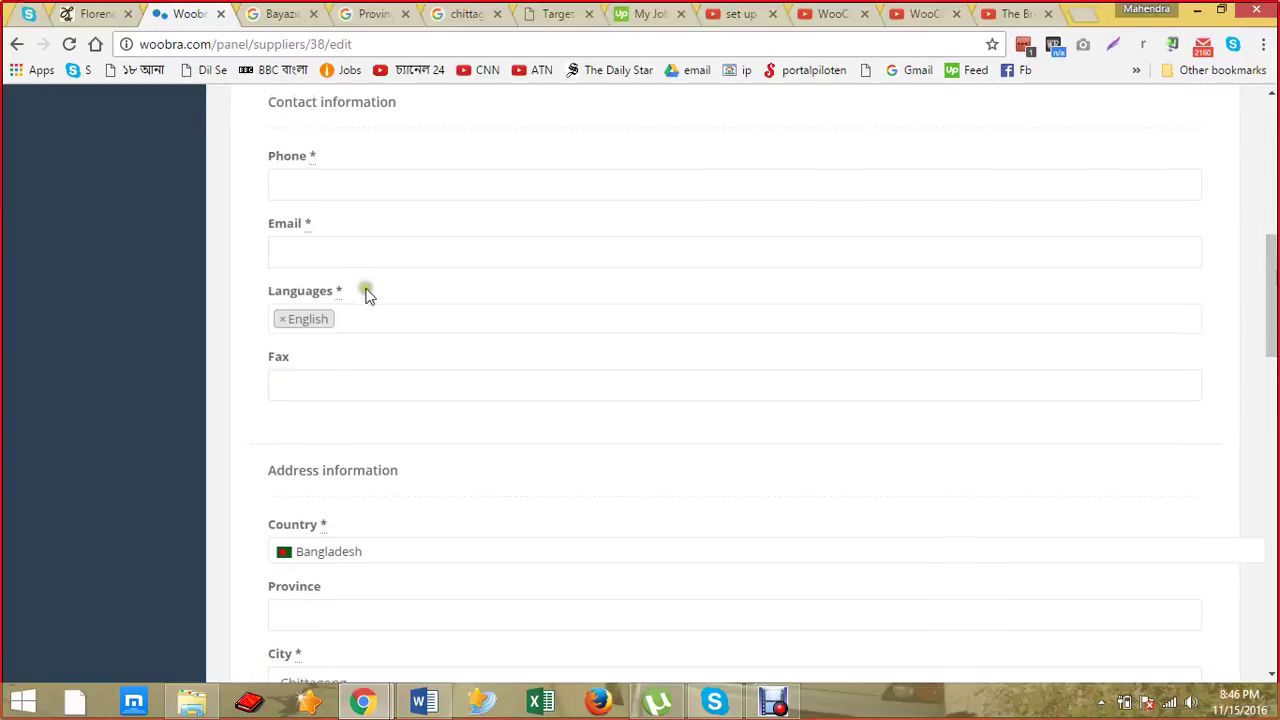
{"action": "left_click", "coordinate": [330, 255]}
{"action": "key", "text": "ctrl+v"}
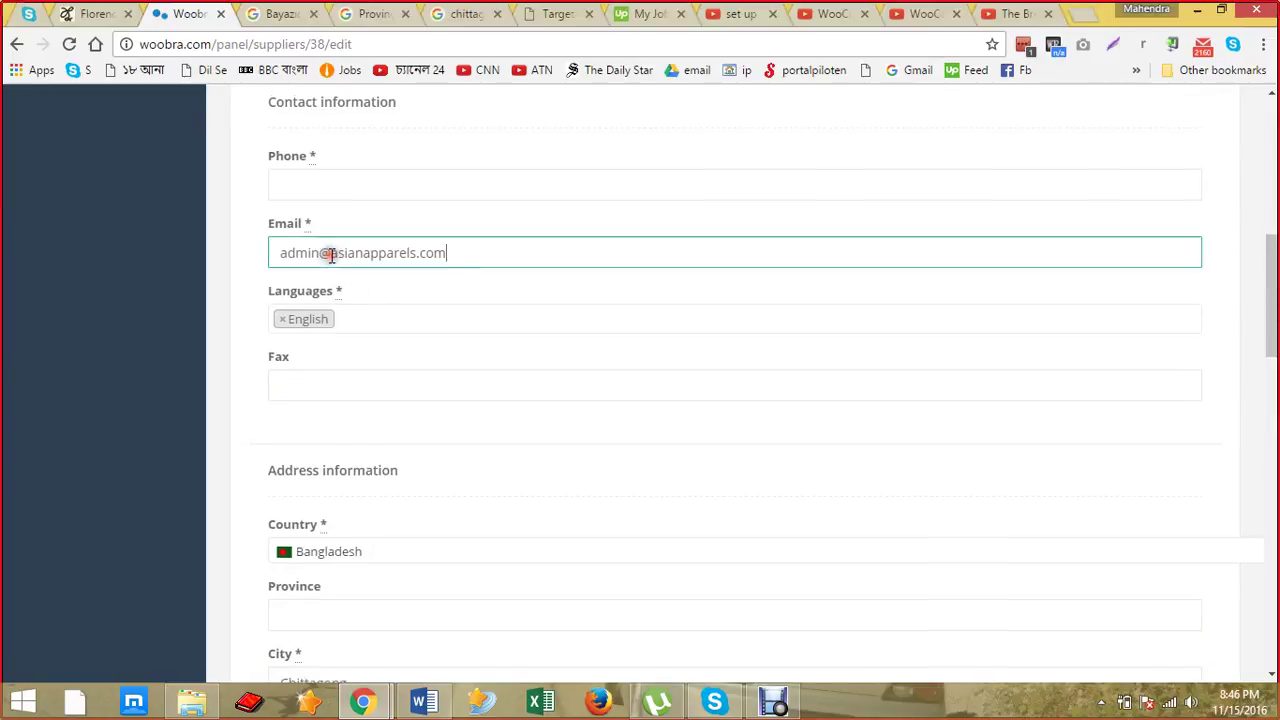
Step: Copy the first head office phone number into the supplier's Phone field and remove its closing parenthesis
{"action": "left_click", "coordinate": [414, 192]}
{"action": "key", "text": "alt+Tab"}
{"action": "scroll", "coordinate": [283, 303], "scroll_direction": "down", "scroll_amount": 1}
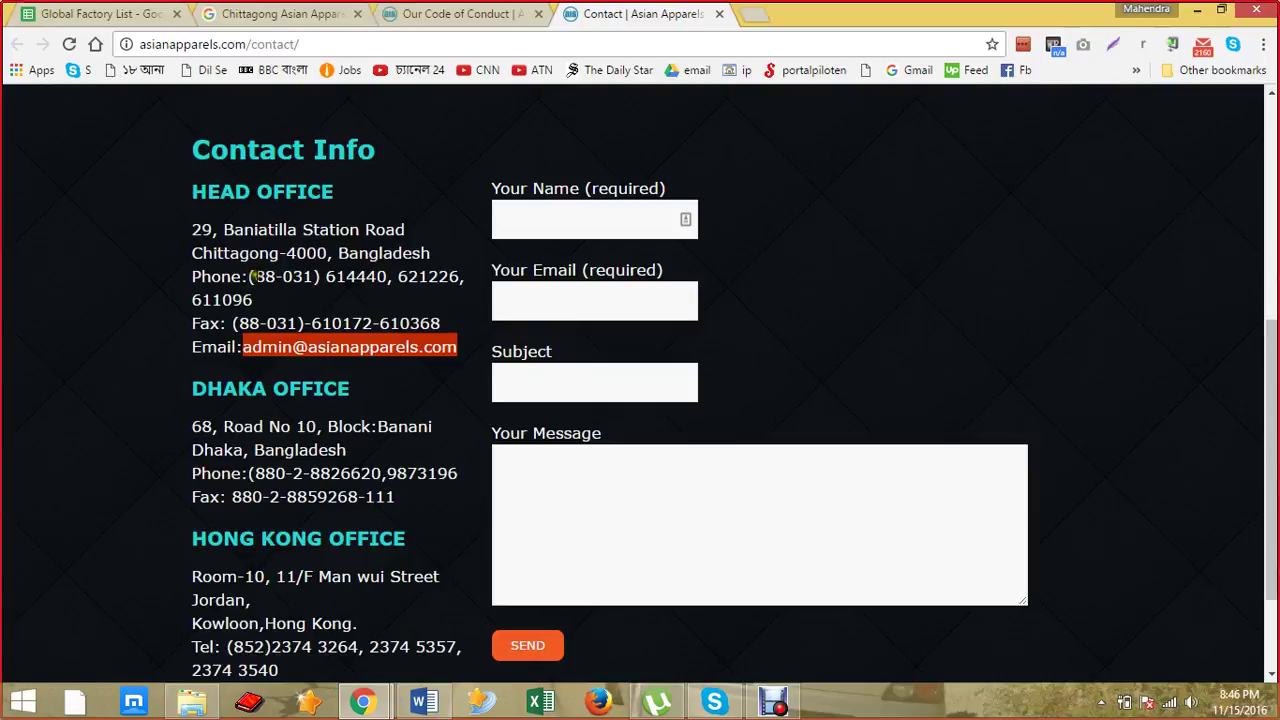
{"action": "left_click_drag", "start_coordinate": [252, 276], "coordinate": [389, 278]}
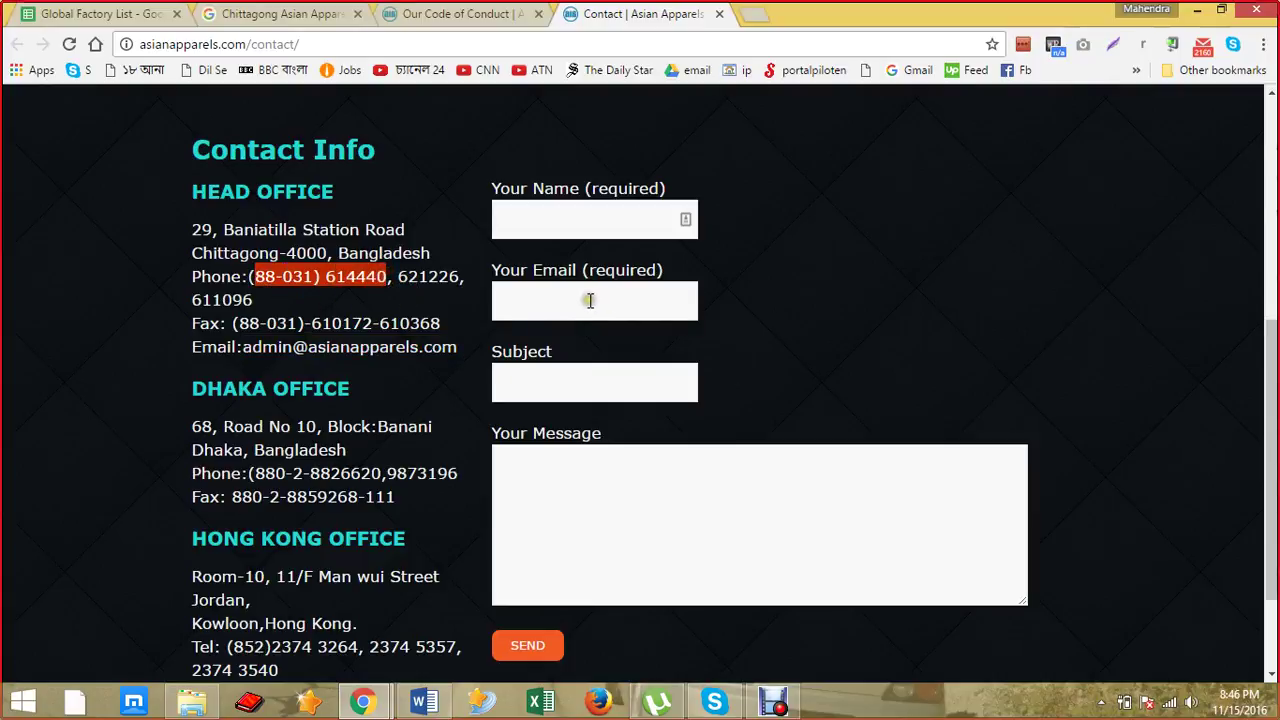
{"action": "key", "text": "ctrl+c"}
{"action": "key", "text": "alt+Tab"}
{"action": "key", "text": "ctrl+v"}
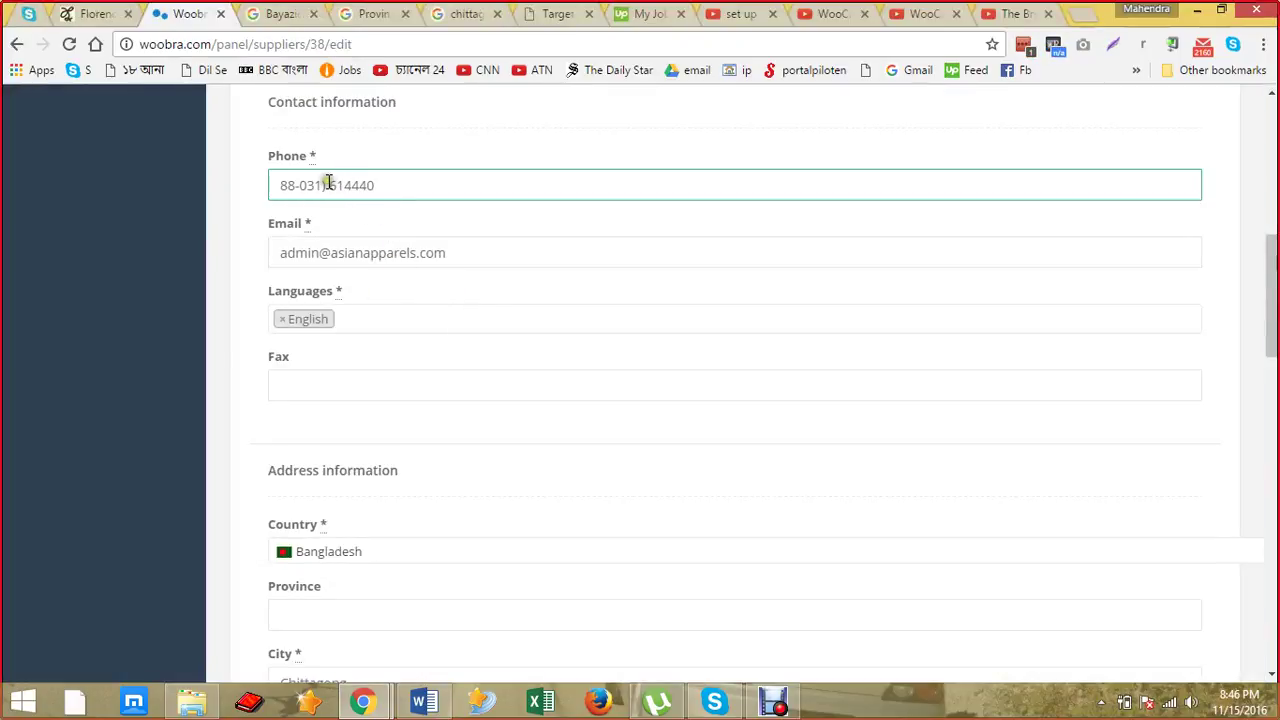
{"action": "left_click", "coordinate": [327, 184]}
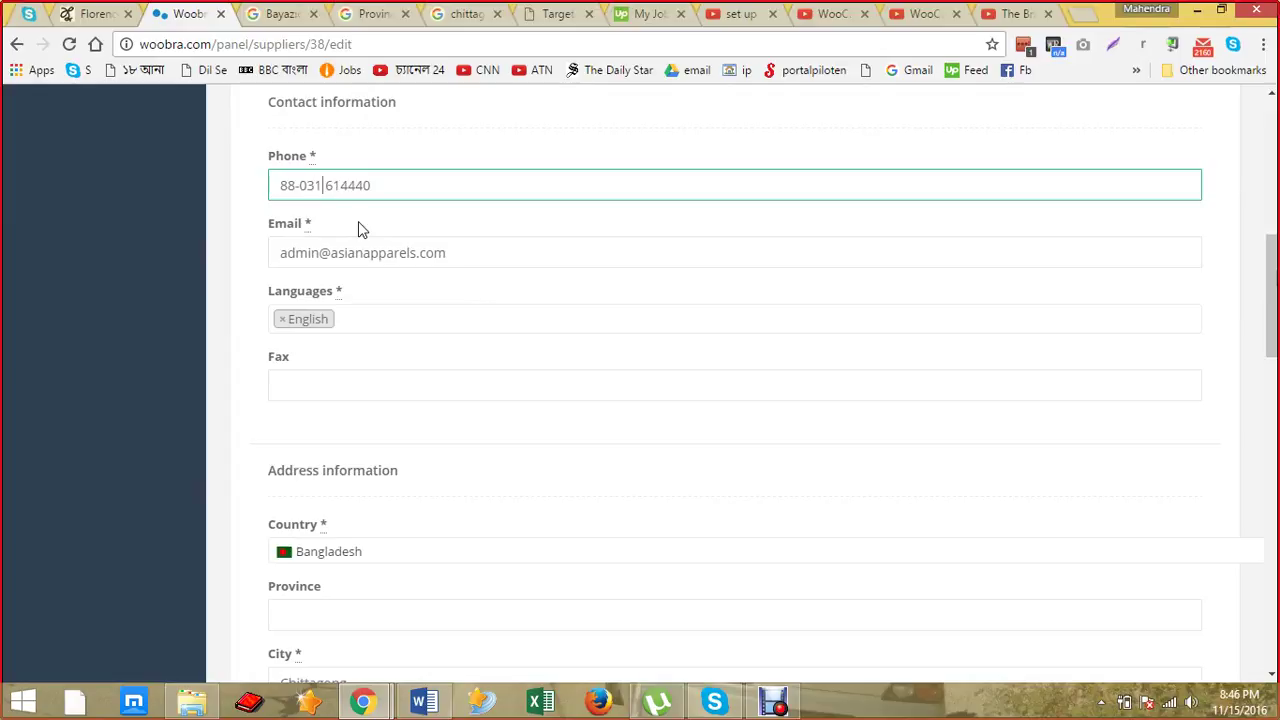
{"action": "left_click", "coordinate": [349, 211]}
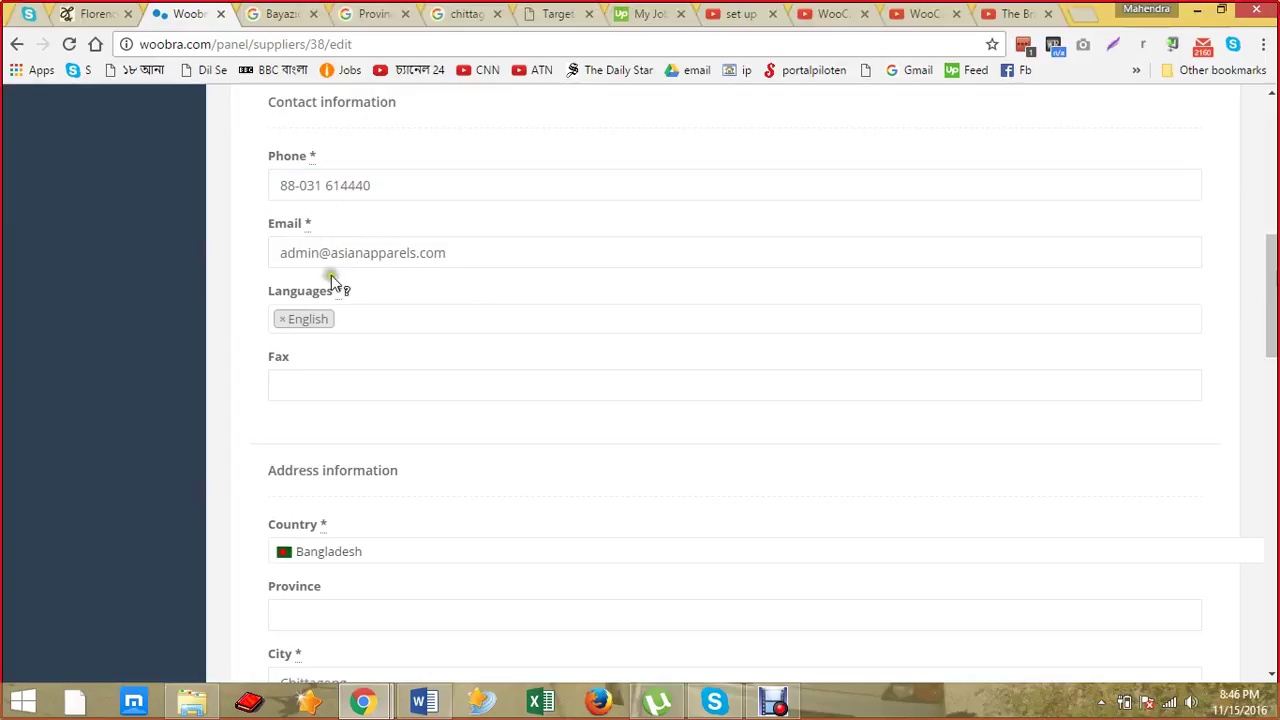
Step: Copy the first head office fax number from the Contact page into the supplier's Fax field
{"action": "left_click", "coordinate": [317, 389]}
{"action": "key", "text": "alt+Tab"}
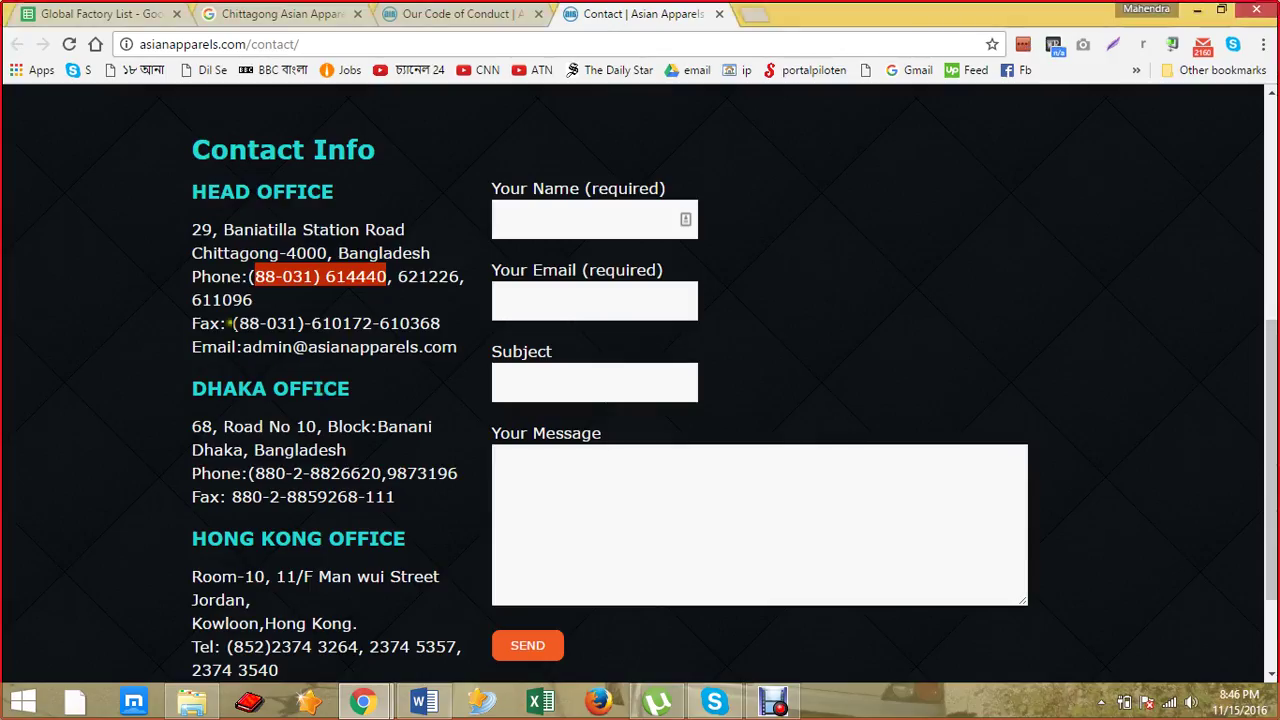
{"action": "left_click_drag", "start_coordinate": [231, 323], "coordinate": [395, 342]}
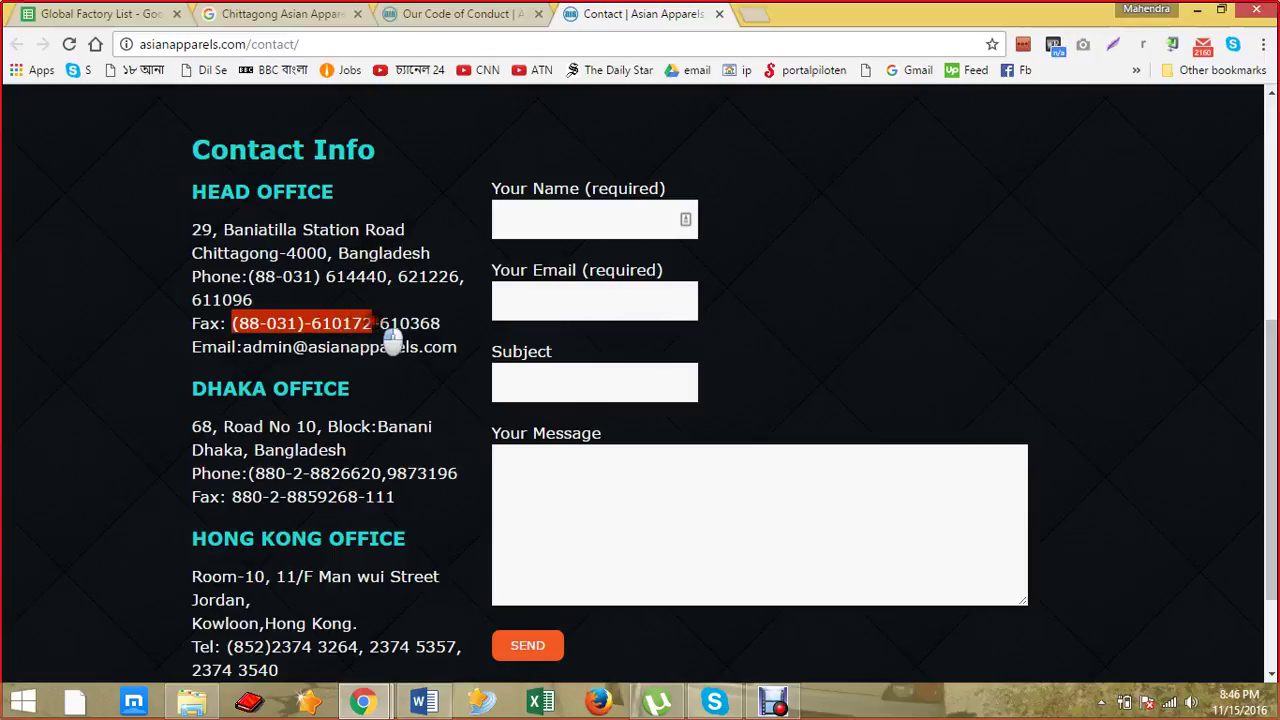
{"action": "key", "text": "ctrl+c"}
{"action": "key", "text": "alt+Tab"}
{"action": "key", "text": "ctrl+v"}
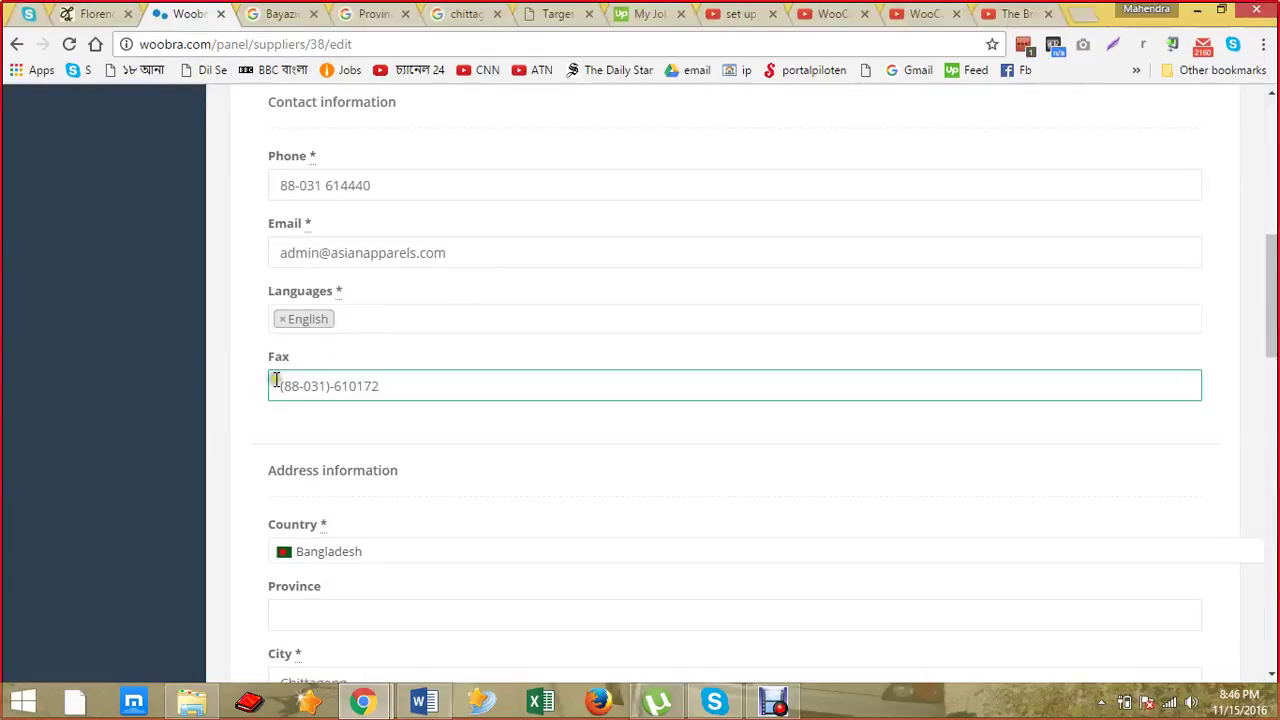
Step: Try to replace the opening parenthesis at the start of the supplier's fax number
{"action": "scroll", "coordinate": [425, 445], "scroll_direction": "down", "scroll_amount": 3}
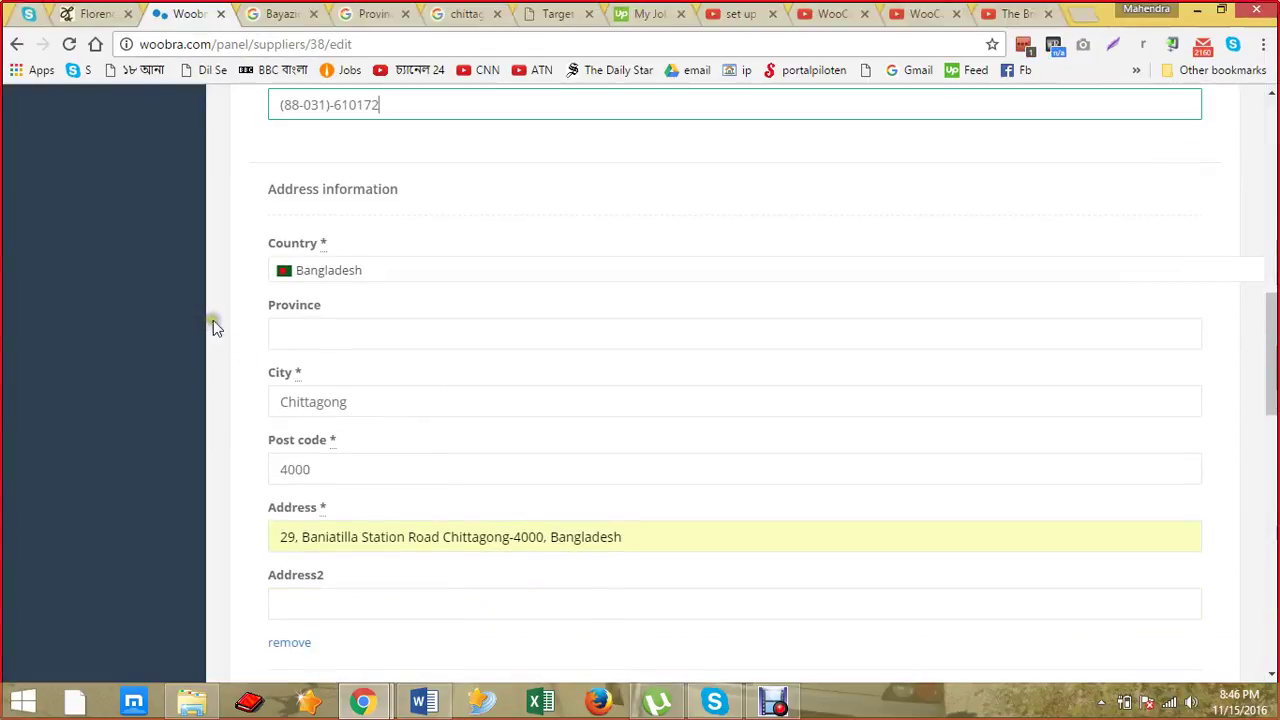
{"action": "scroll", "coordinate": [283, 240], "scroll_direction": "up", "scroll_amount": 1}
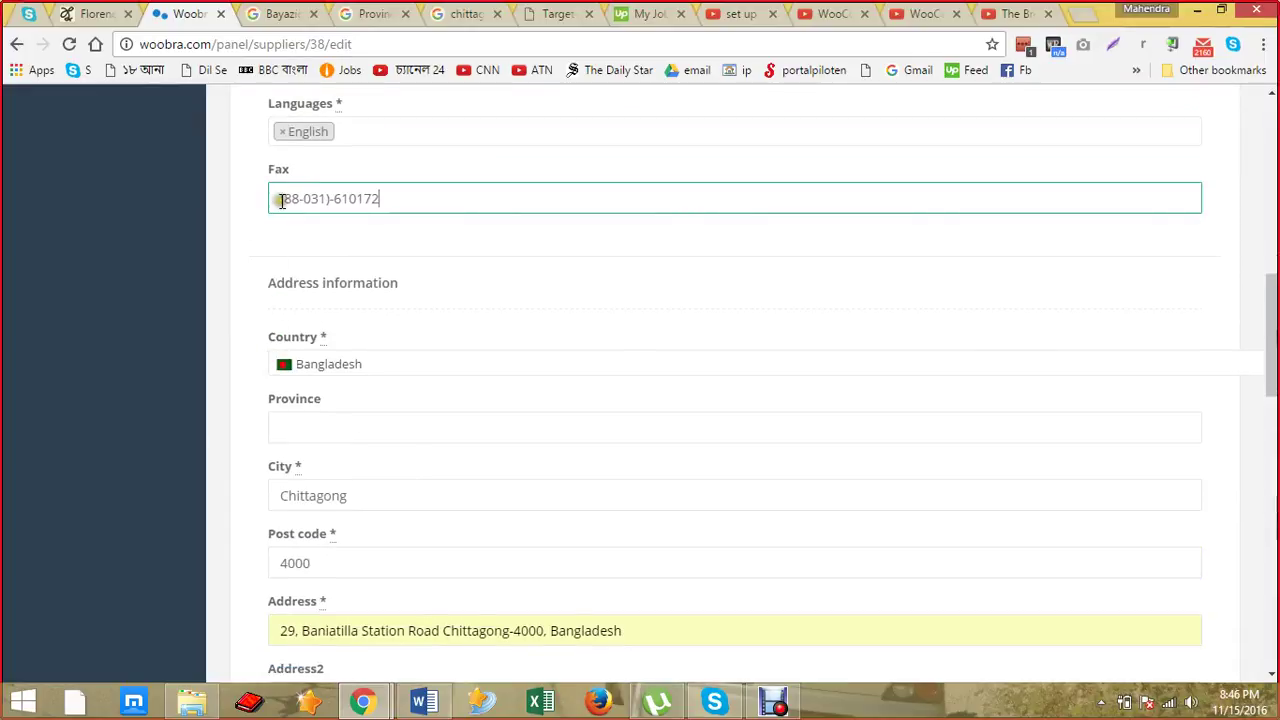
{"action": "left_click", "coordinate": [283, 199]}
{"action": "scroll", "coordinate": [490, 345], "scroll_direction": "up", "scroll_amount": 2}
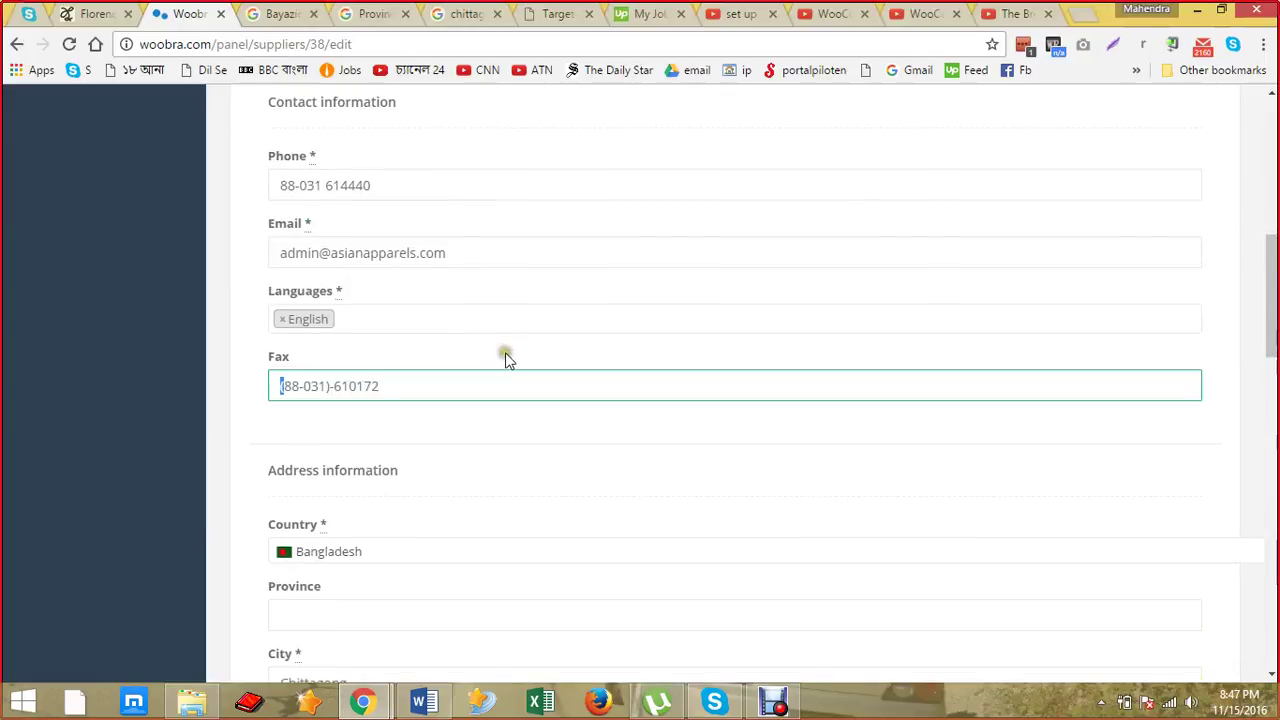
{"action": "key", "text": "Delete"}
{"action": "type", "text": "="}
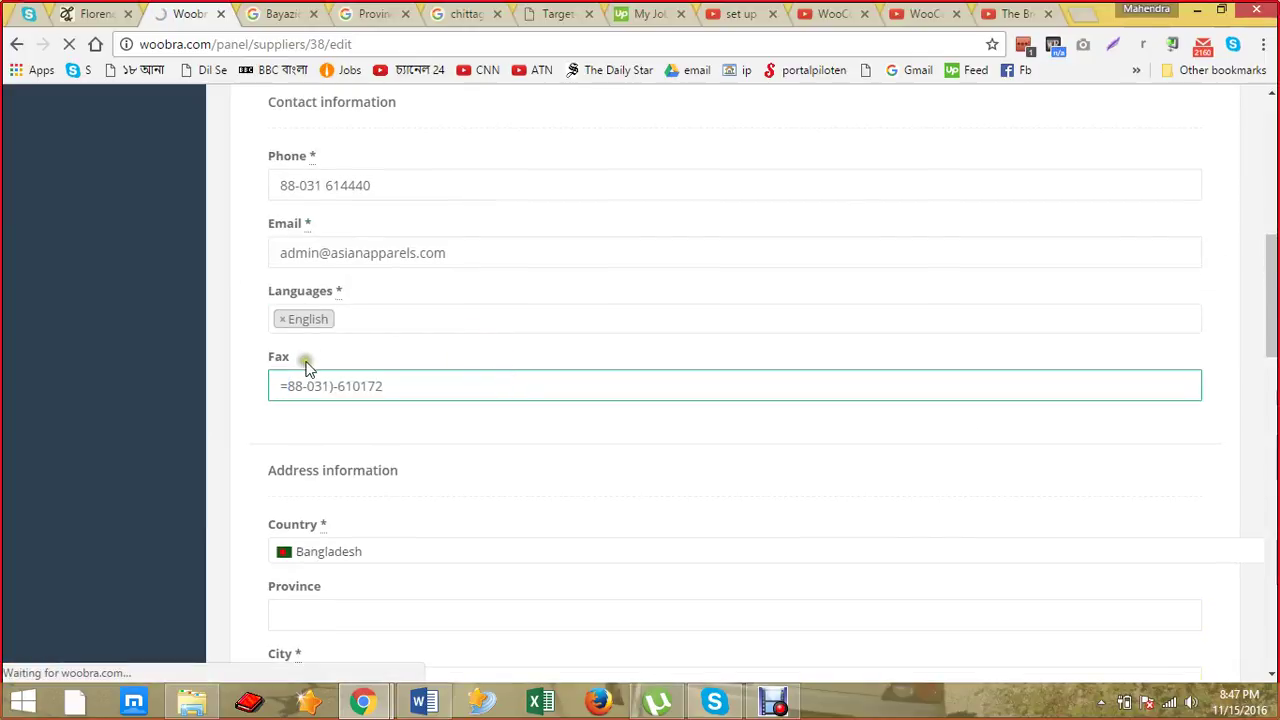
{"action": "key", "text": "BackSpace"}
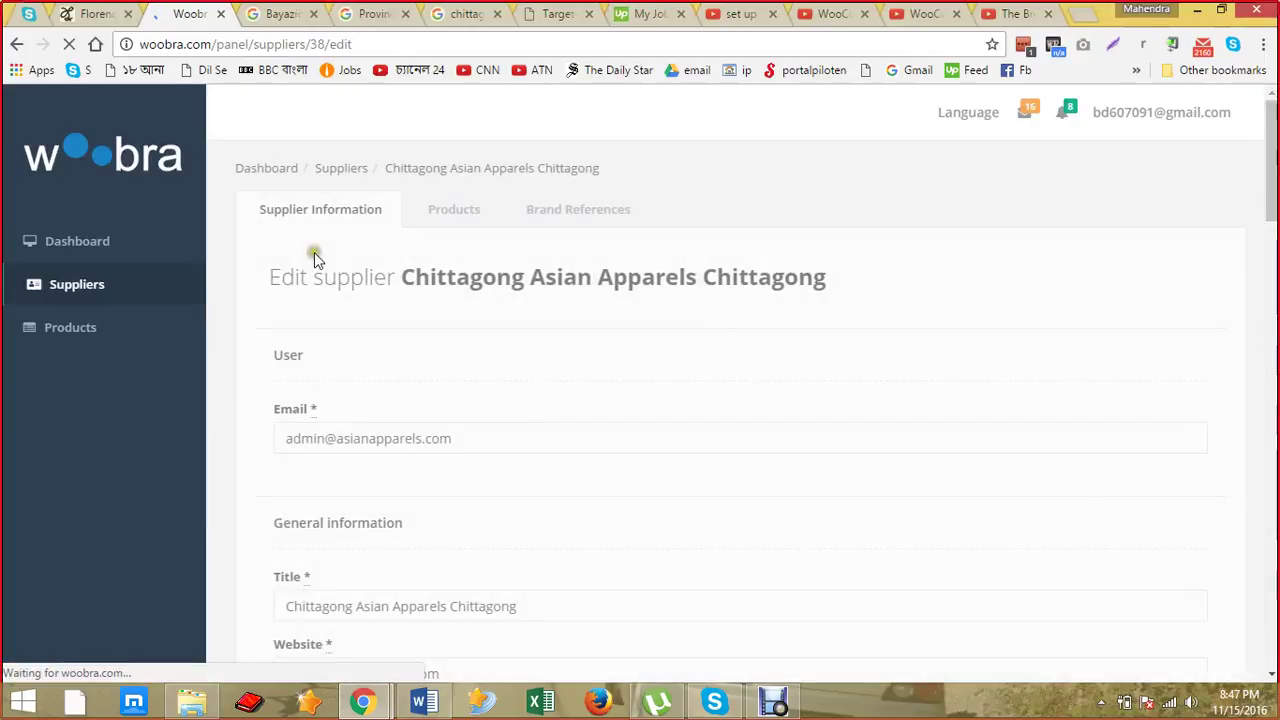
Step: Add a leading + to the supplier's phone number
{"action": "scroll", "coordinate": [370, 395], "scroll_direction": "down", "scroll_amount": 4}
{"action": "scroll", "coordinate": [356, 389], "scroll_direction": "down", "scroll_amount": 1}
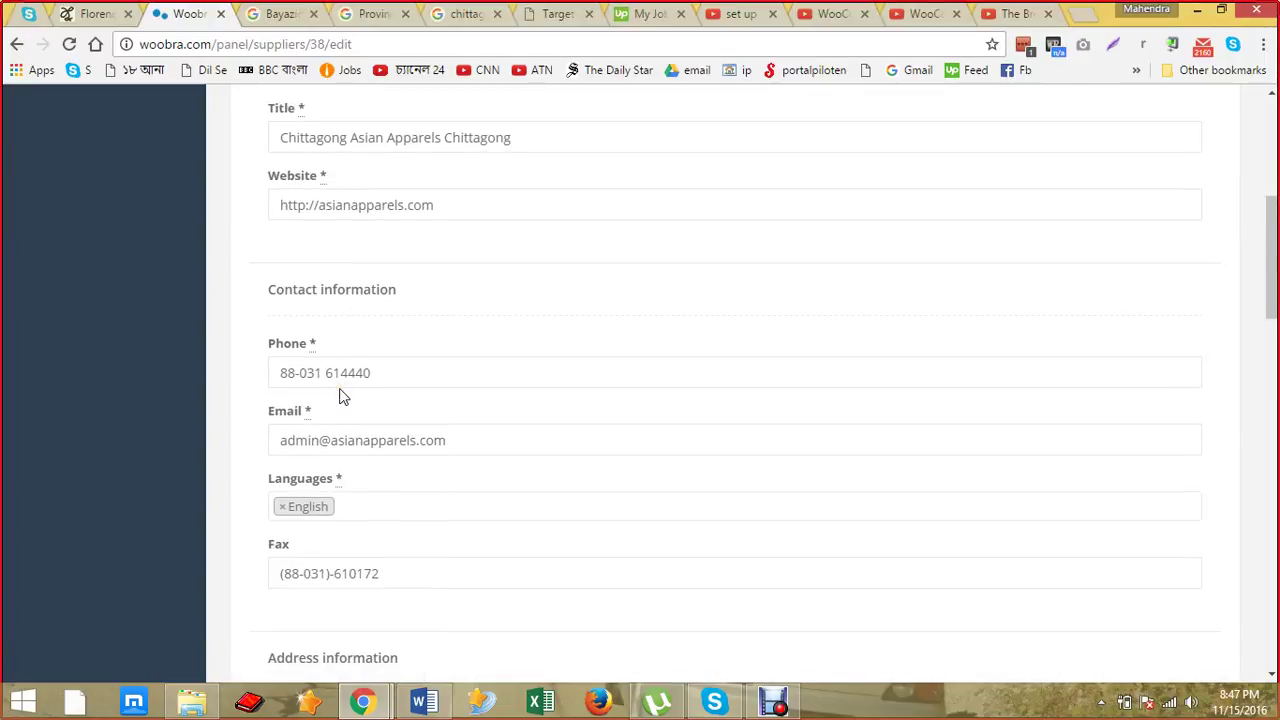
{"action": "left_click", "coordinate": [281, 374]}
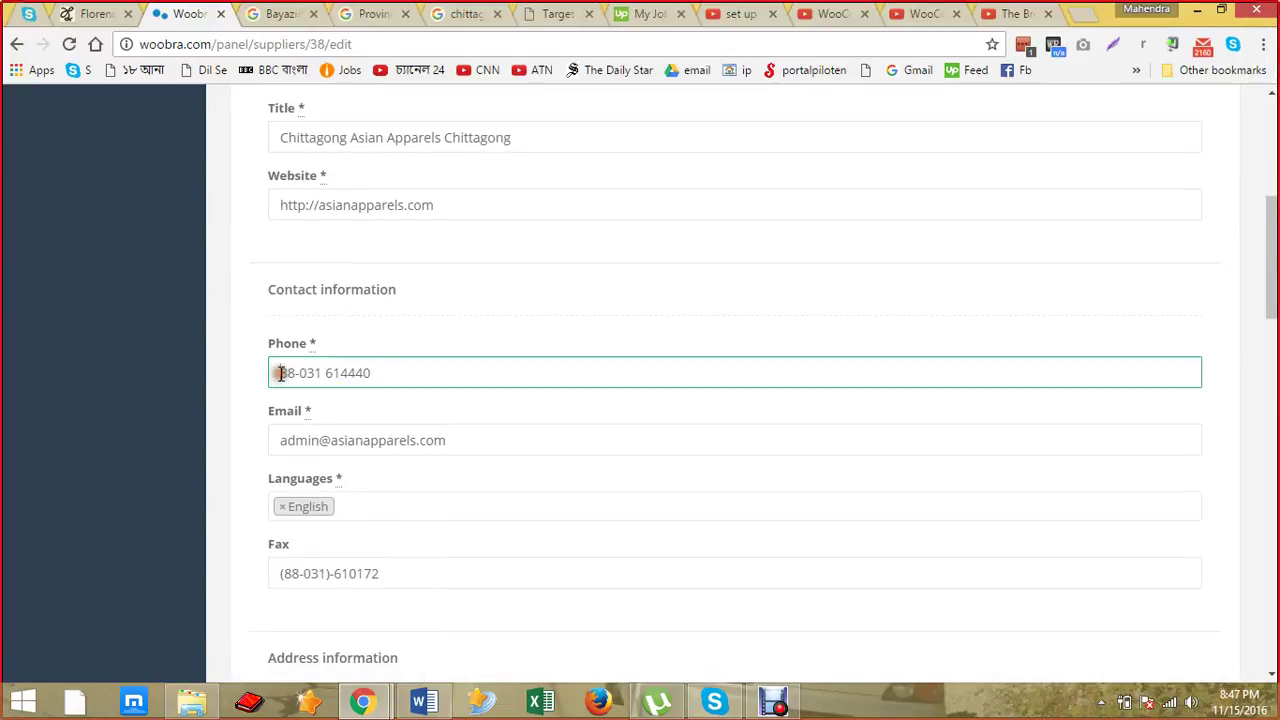
{"action": "type", "text": "+"}
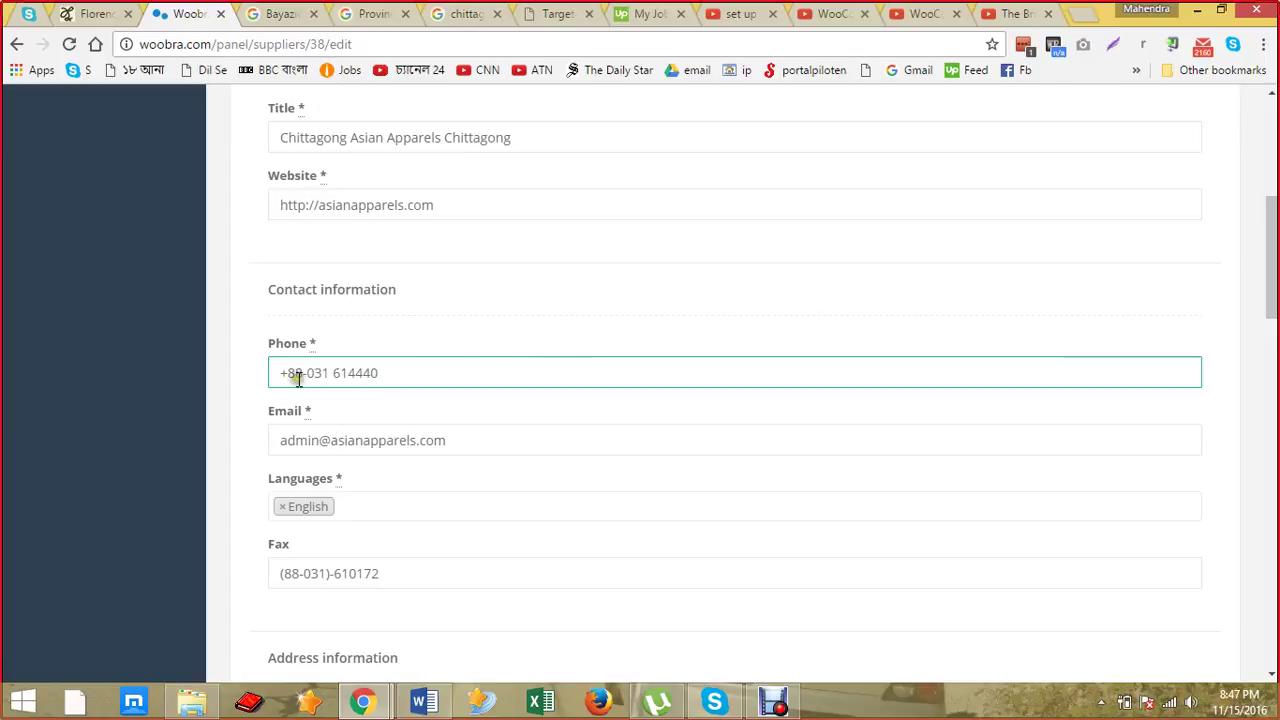
Step: Replace the fax number's opening parenthesis with + and remove the closing parenthesis
{"action": "scroll", "coordinate": [301, 396], "scroll_direction": "down", "scroll_amount": 2}
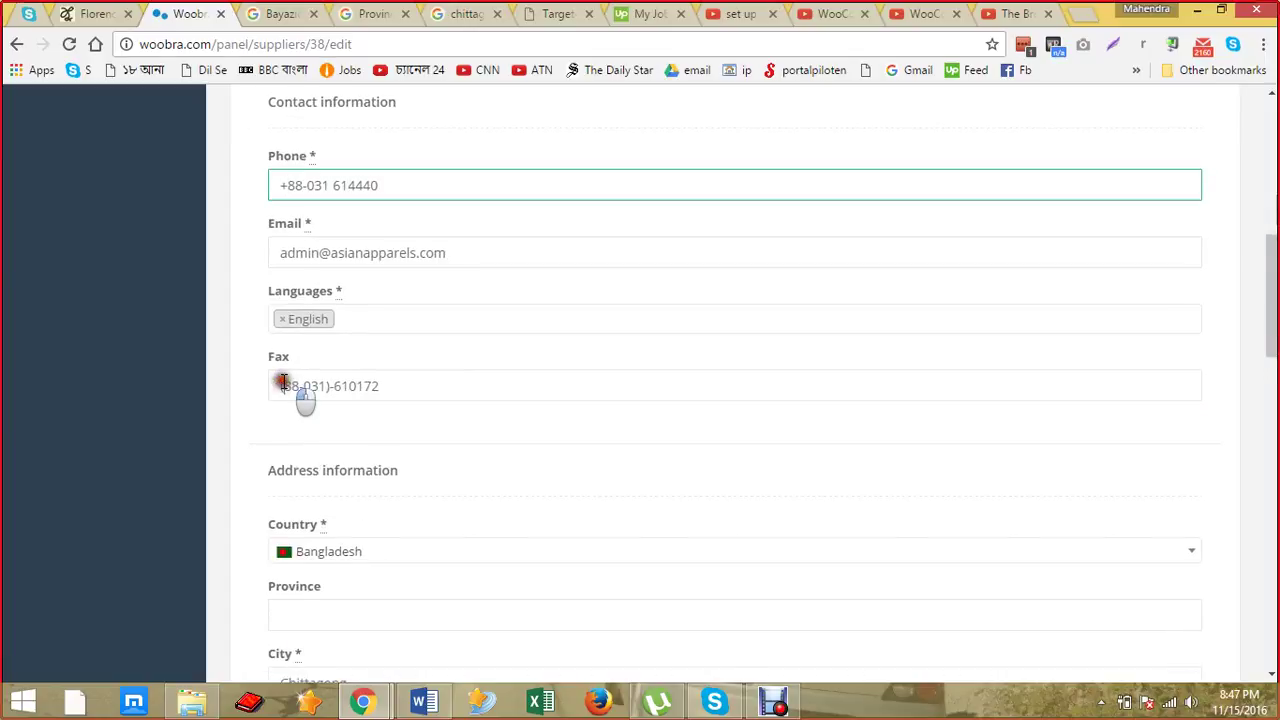
{"action": "left_click", "coordinate": [272, 386]}
{"action": "key", "text": "Delete"}
{"action": "type", "text": "+"}
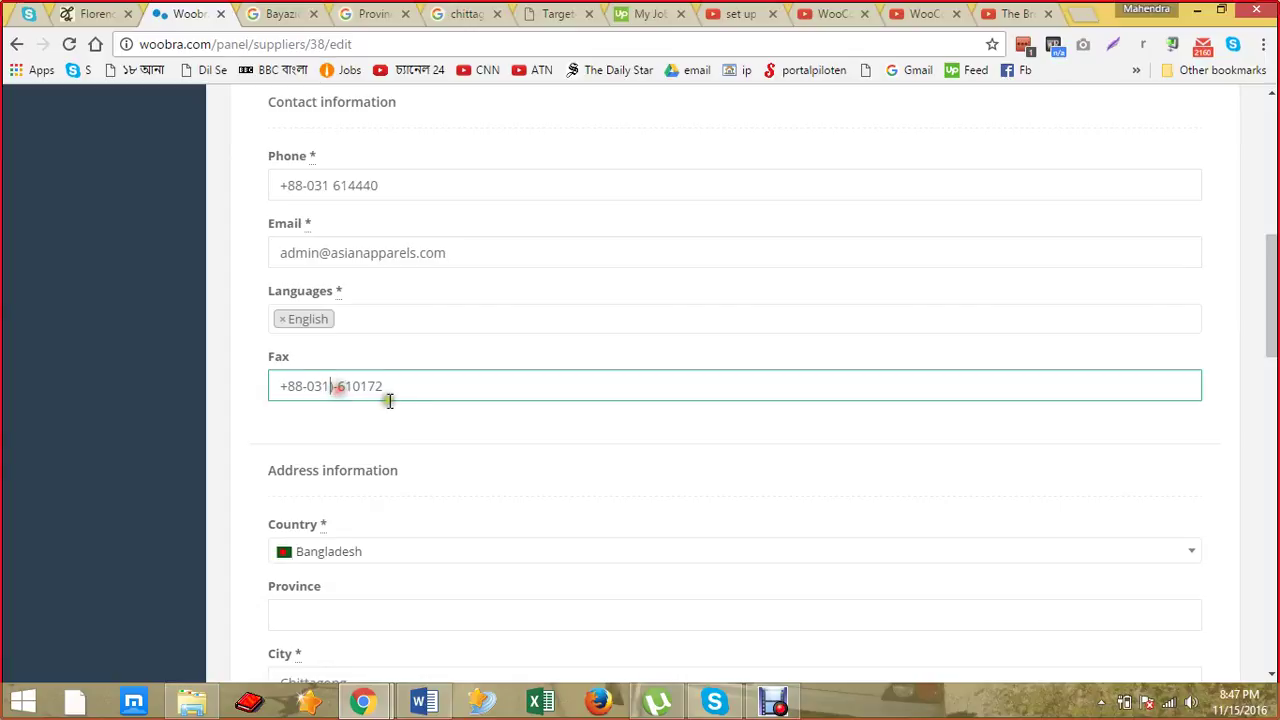
{"action": "scroll", "coordinate": [401, 392], "scroll_direction": "down", "scroll_amount": 3}
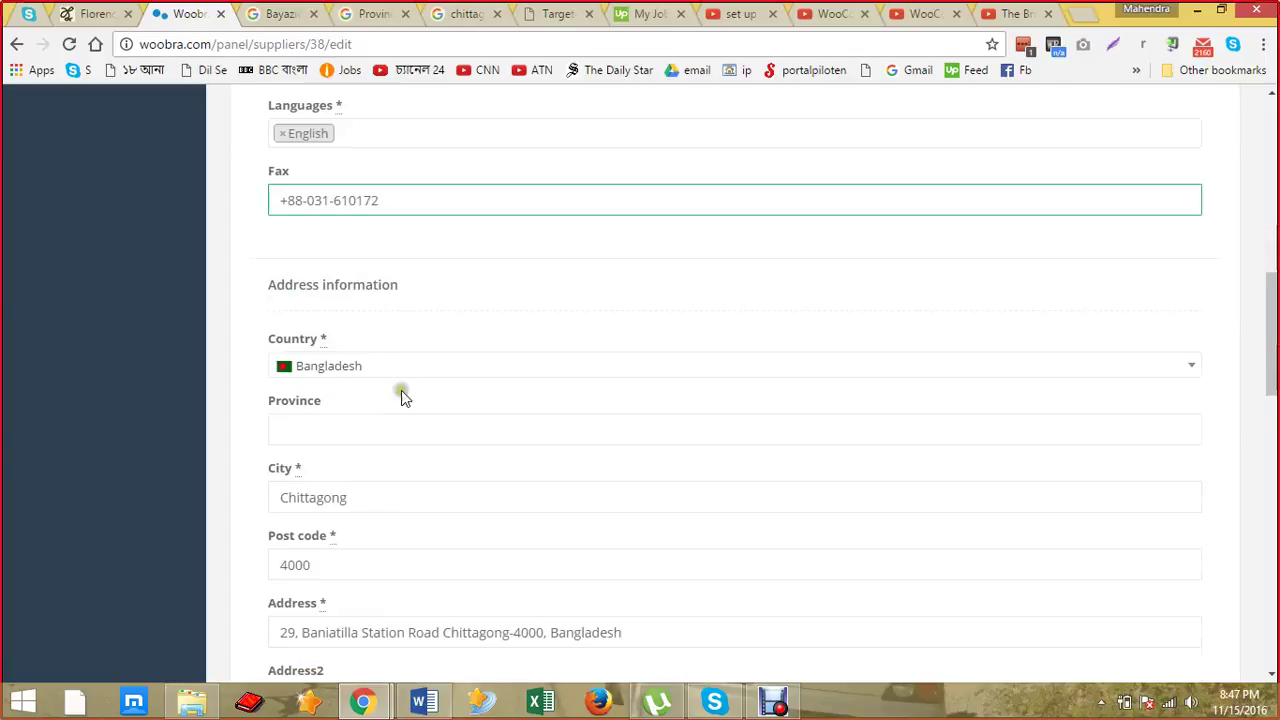
{"action": "scroll", "coordinate": [347, 369], "scroll_direction": "down", "scroll_amount": 1}
{"action": "scroll", "coordinate": [347, 369], "scroll_direction": "down", "scroll_amount": 12}
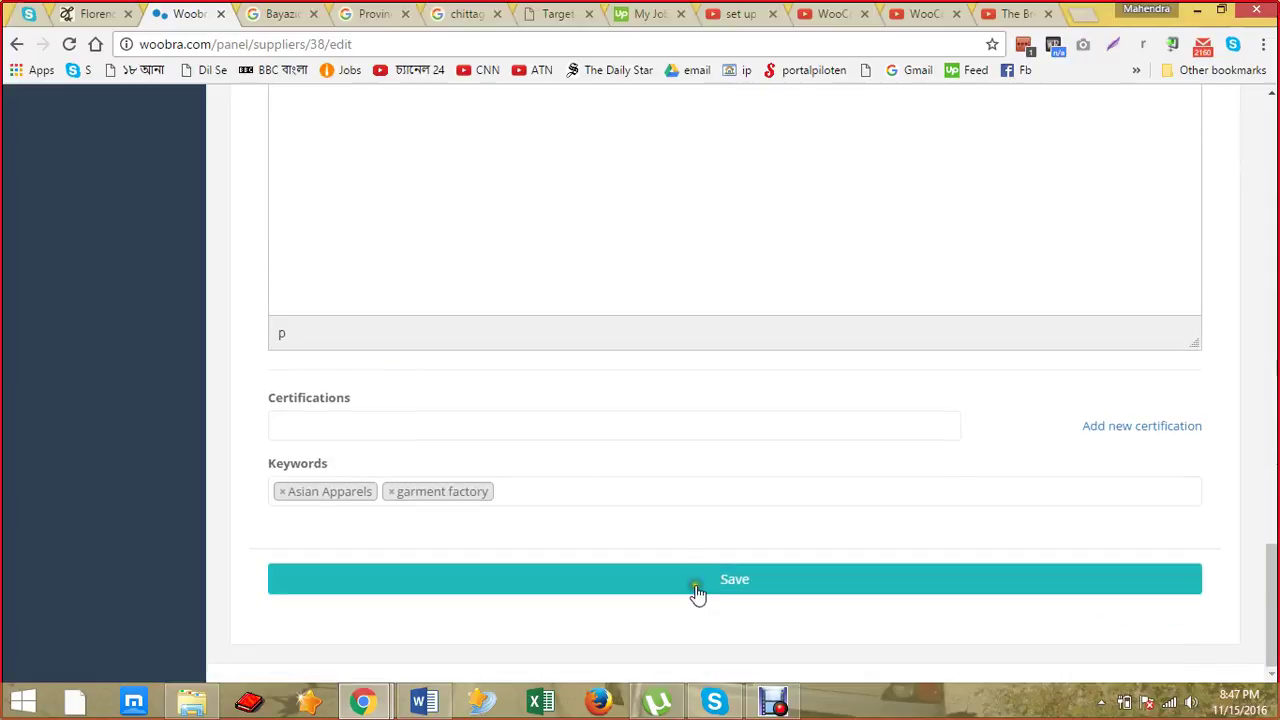
{"action": "left_click", "coordinate": [770, 700]}
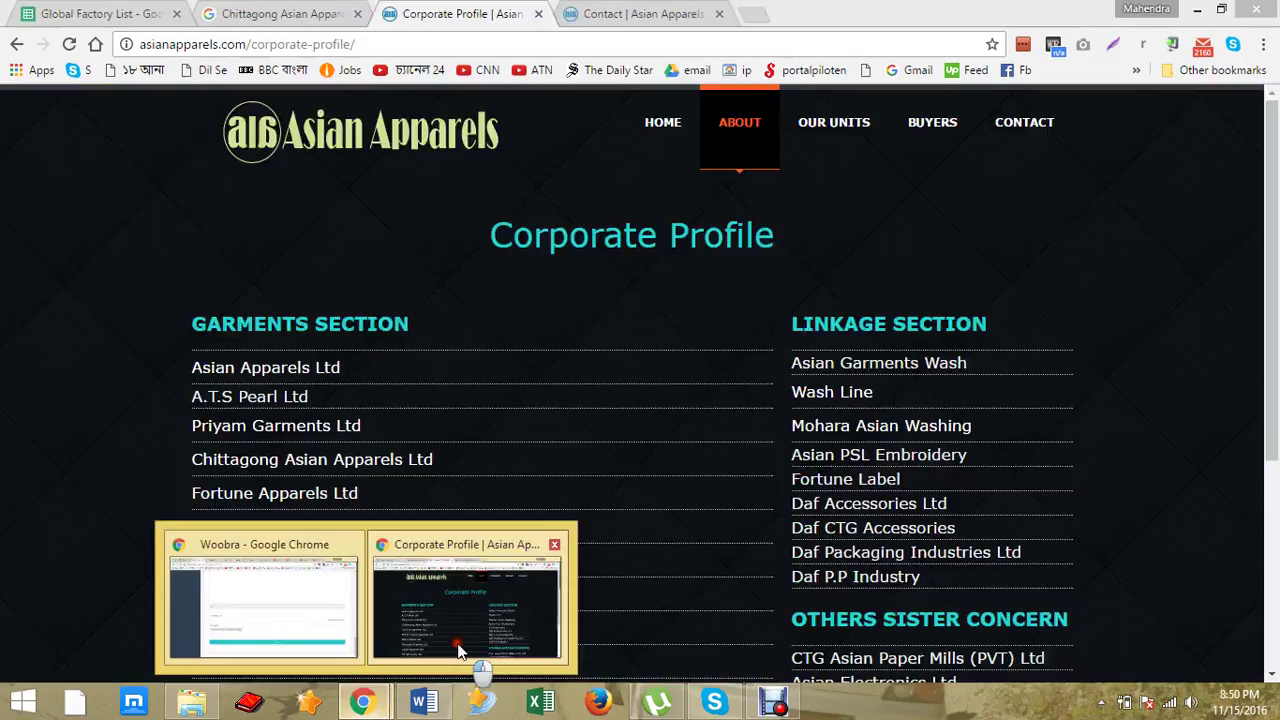
Step: Open the RMG Factories, songzog.com and pepeelika.com search results for Chittagong Asian Apparels in new tabs
{"action": "left_click", "coordinate": [470, 600]}
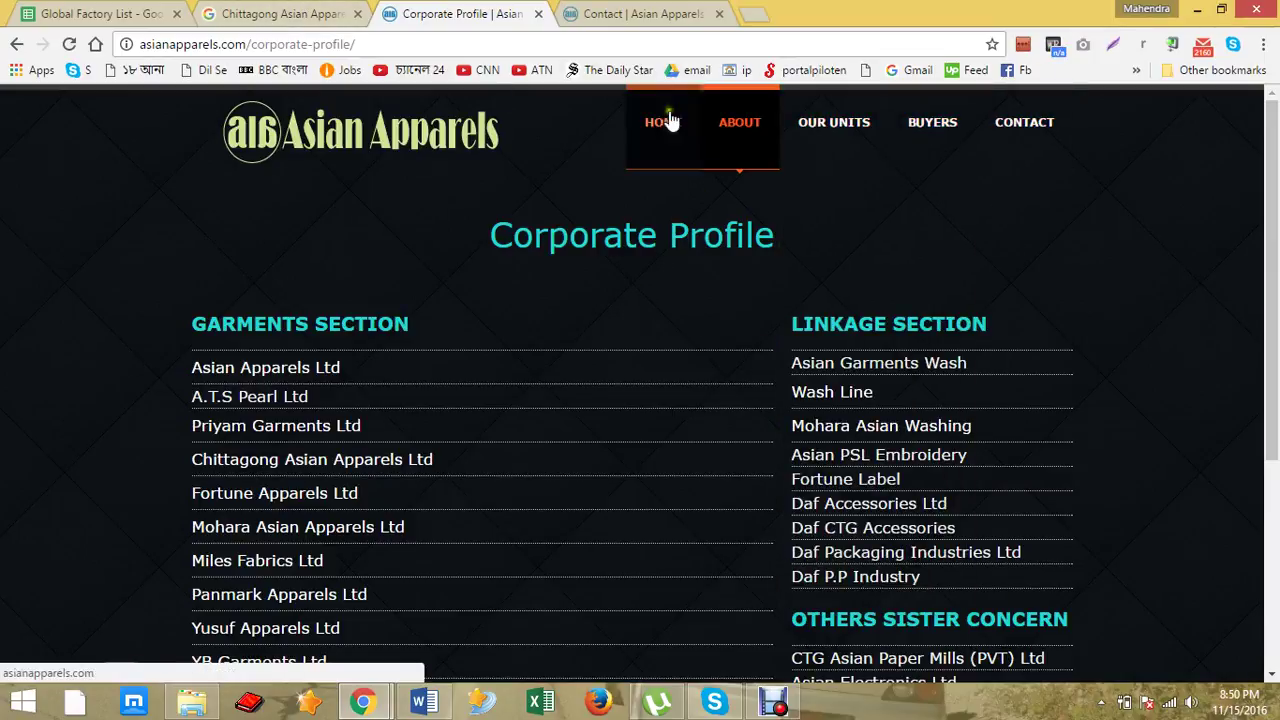
{"action": "left_click", "coordinate": [305, 14]}
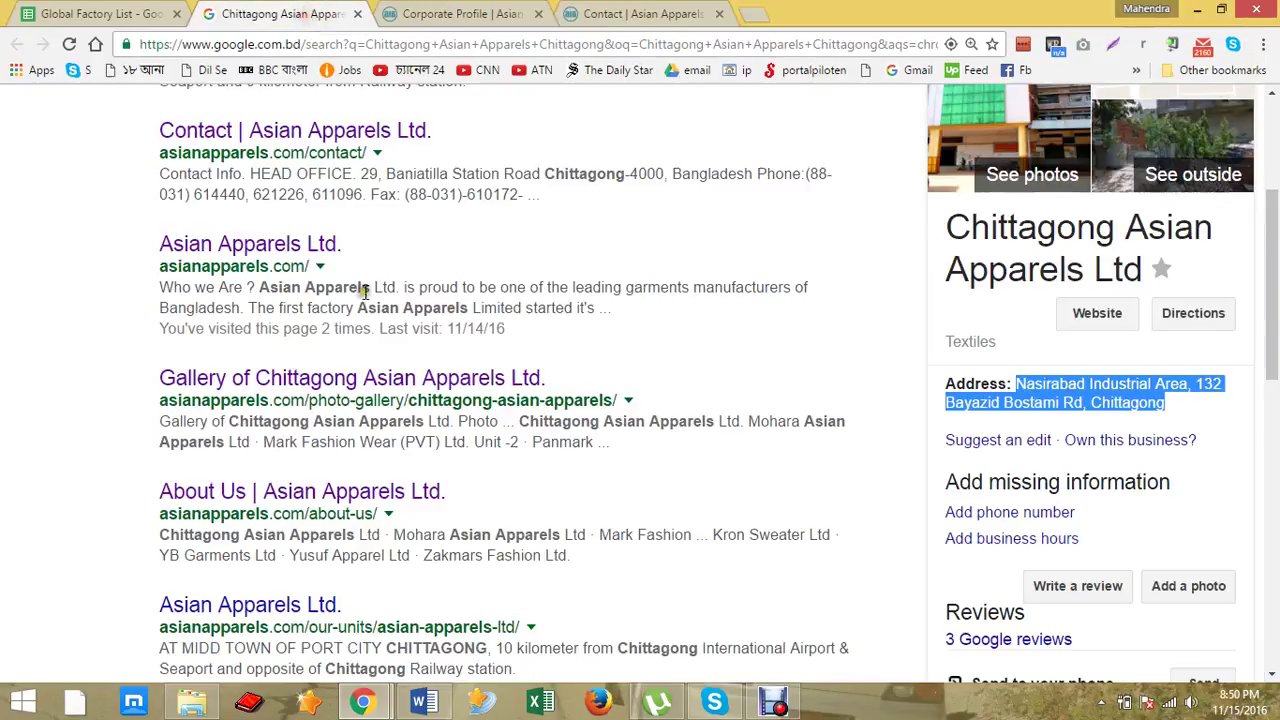
{"action": "left_click_drag", "start_coordinate": [303, 266], "coordinate": [202, 268]}
{"action": "scroll", "coordinate": [250, 280], "scroll_direction": "down", "scroll_amount": 4}
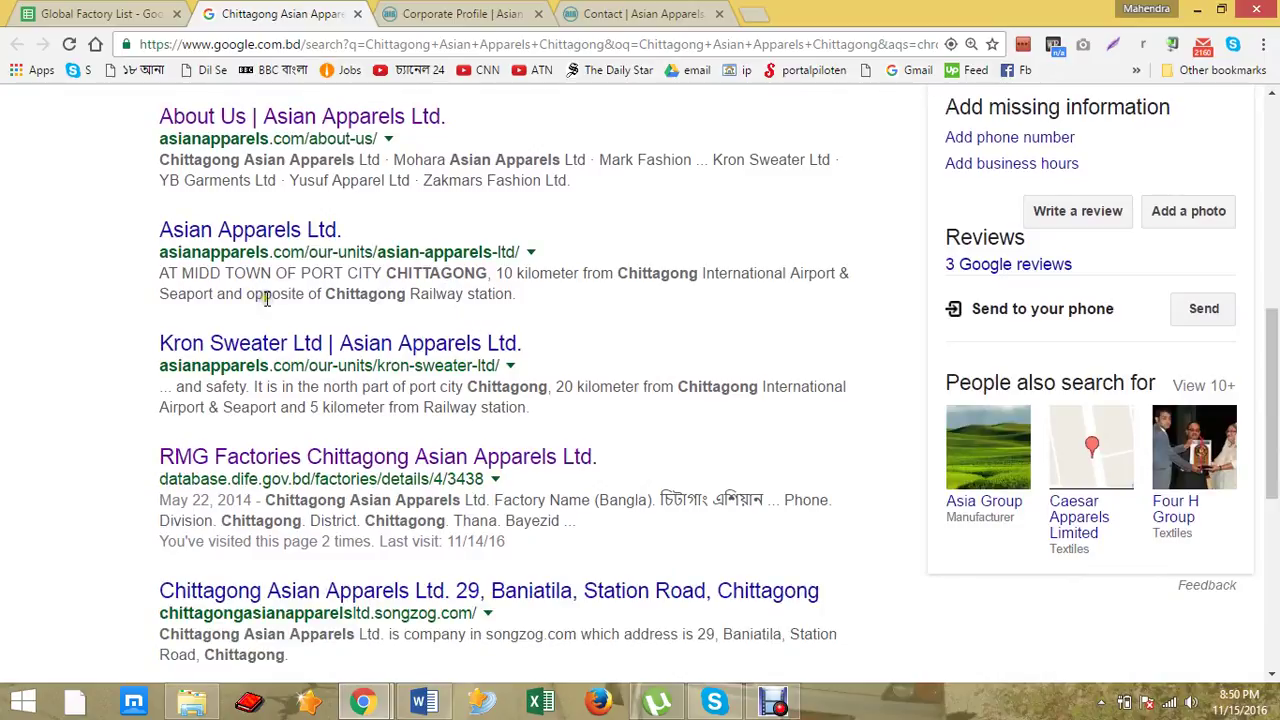
{"action": "scroll", "coordinate": [231, 381], "scroll_direction": "down", "scroll_amount": 2}
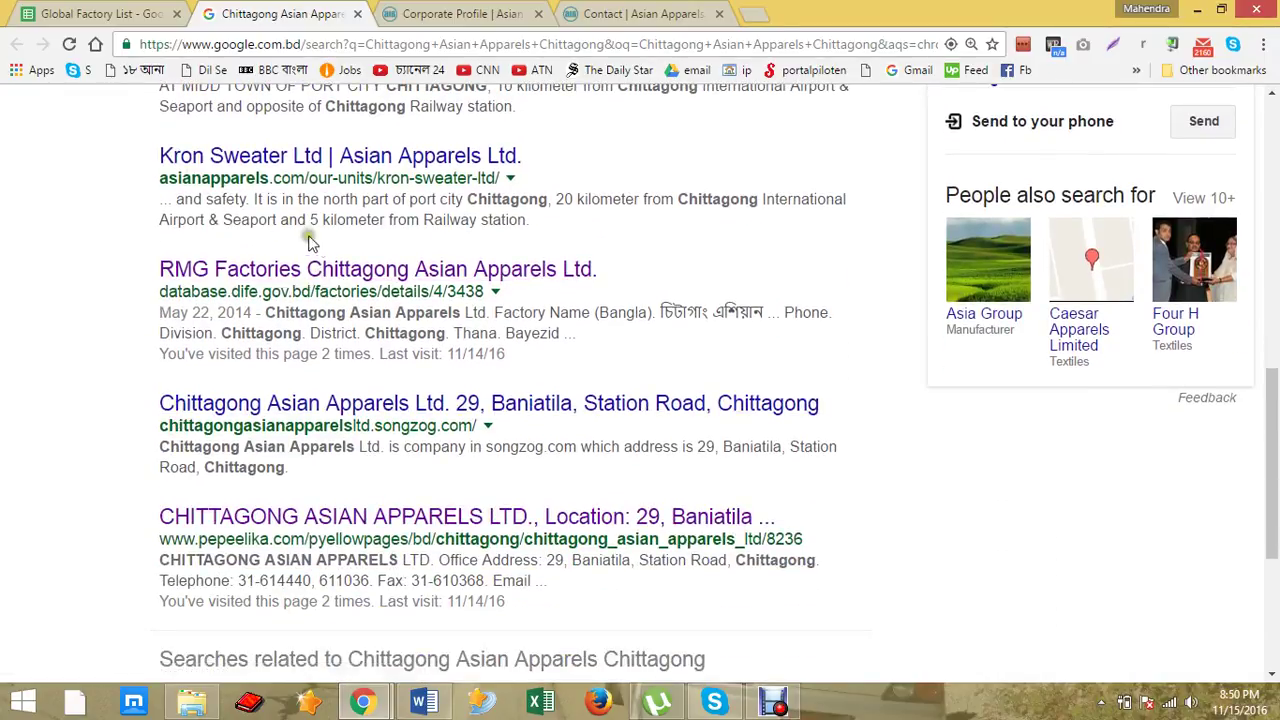
{"action": "middle_click", "coordinate": [340, 270]}
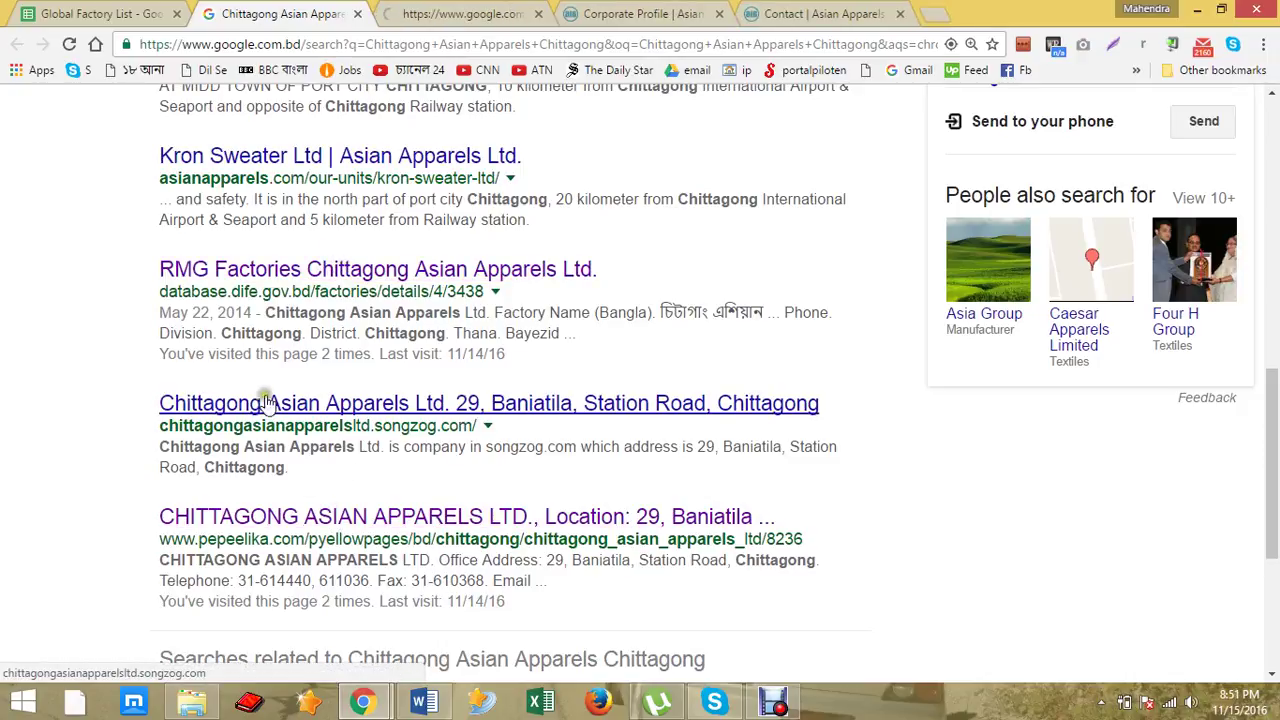
{"action": "middle_click", "coordinate": [405, 516]}
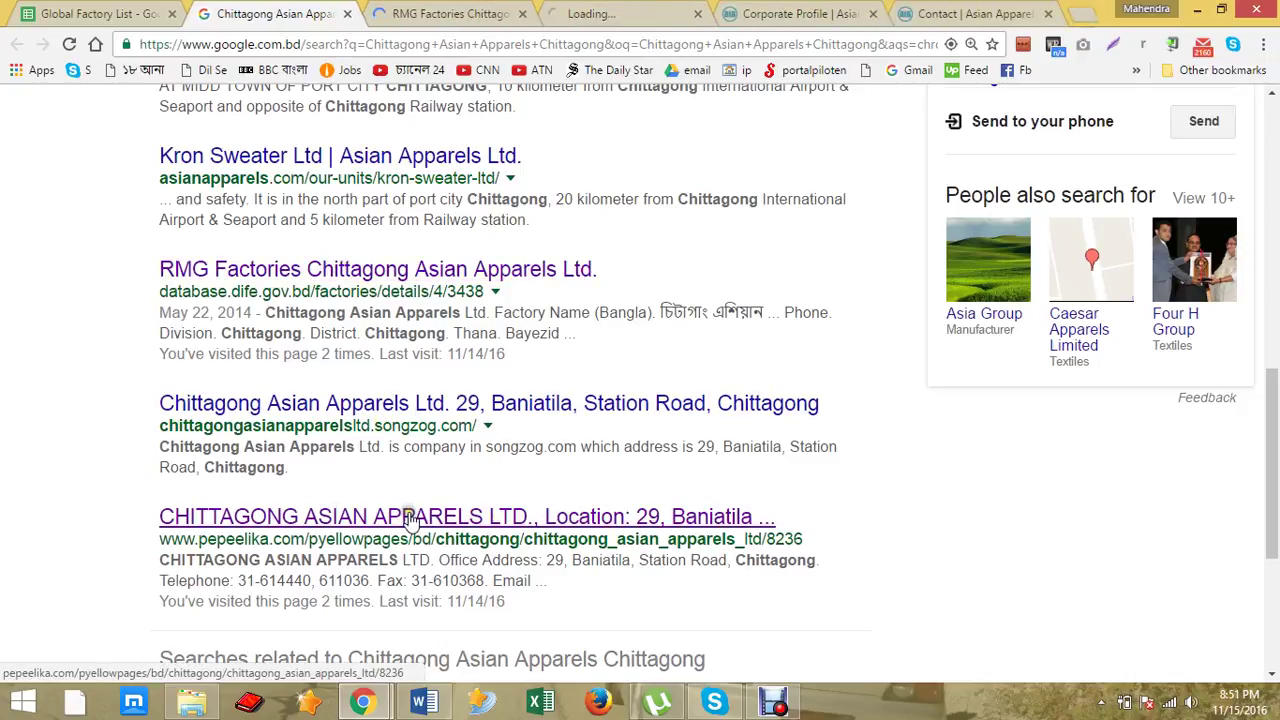
Step: Check the factory's product type and basic information on the RMG Factories page, and close that page
{"action": "left_click", "coordinate": [414, 14]}
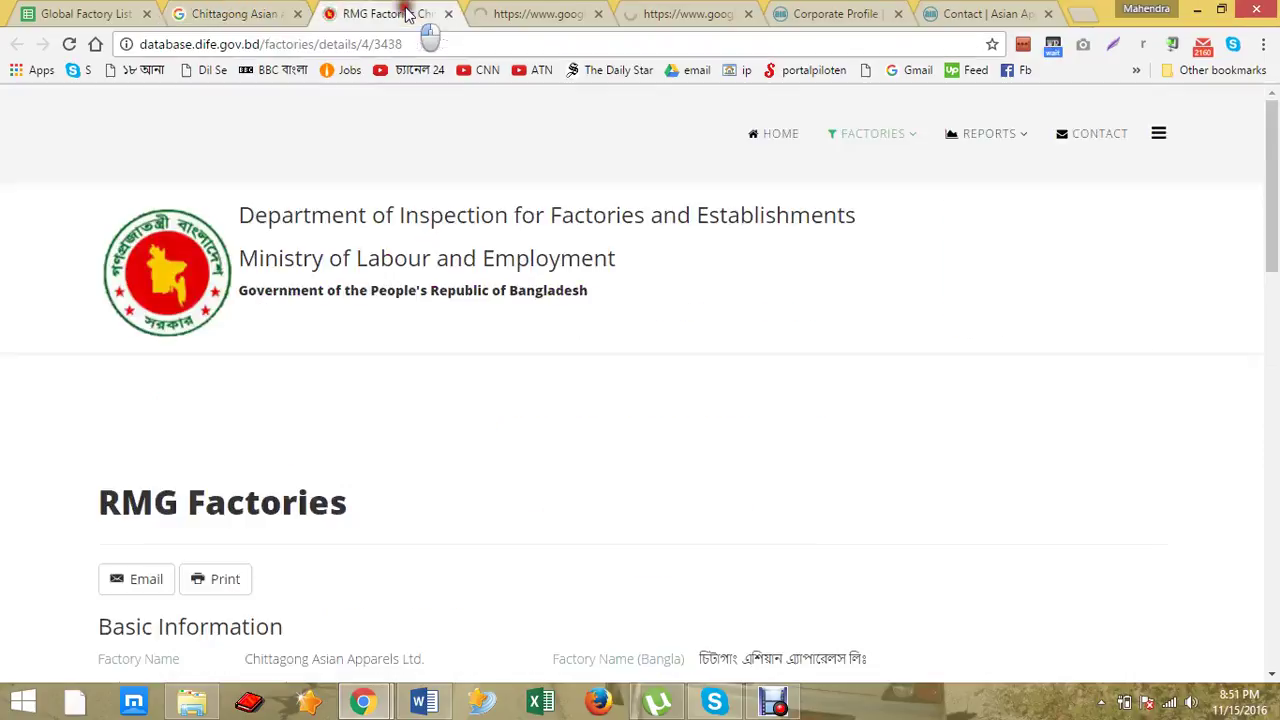
{"action": "scroll", "coordinate": [474, 372], "scroll_direction": "down", "scroll_amount": 5}
{"action": "scroll", "coordinate": [537, 358], "scroll_direction": "up", "scroll_amount": 1}
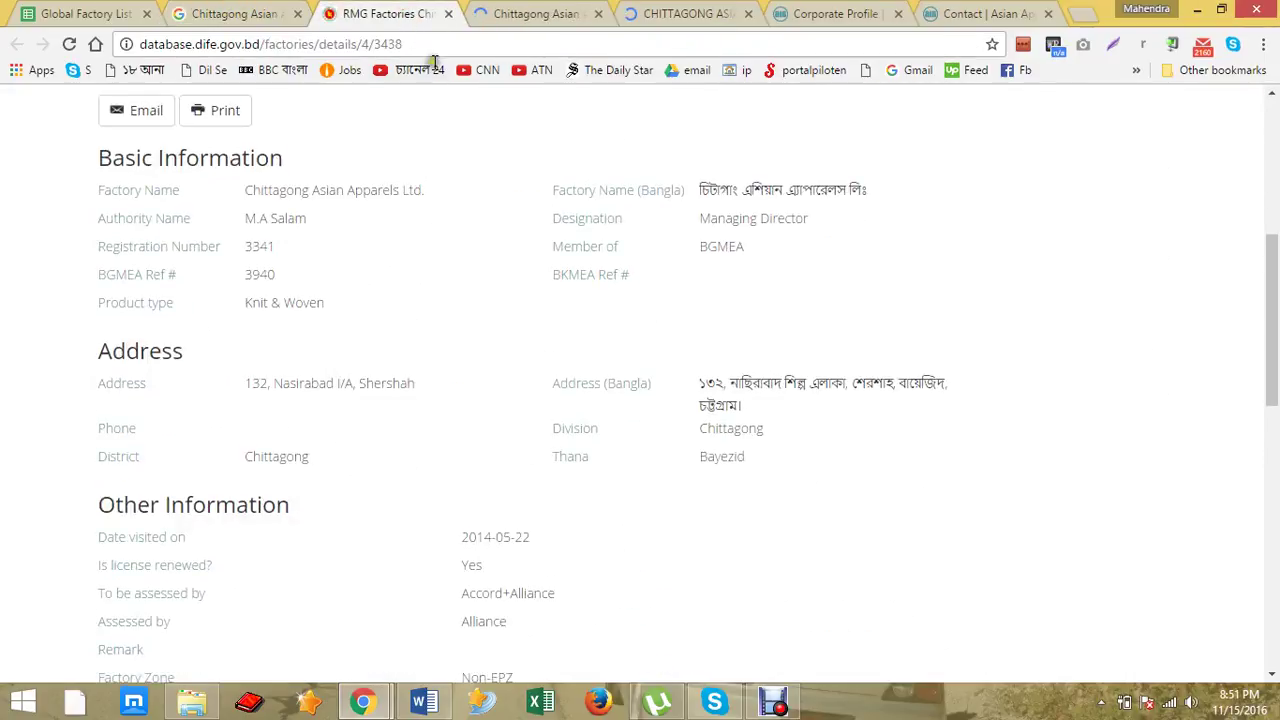
{"action": "left_click_drag", "start_coordinate": [250, 303], "coordinate": [342, 313]}
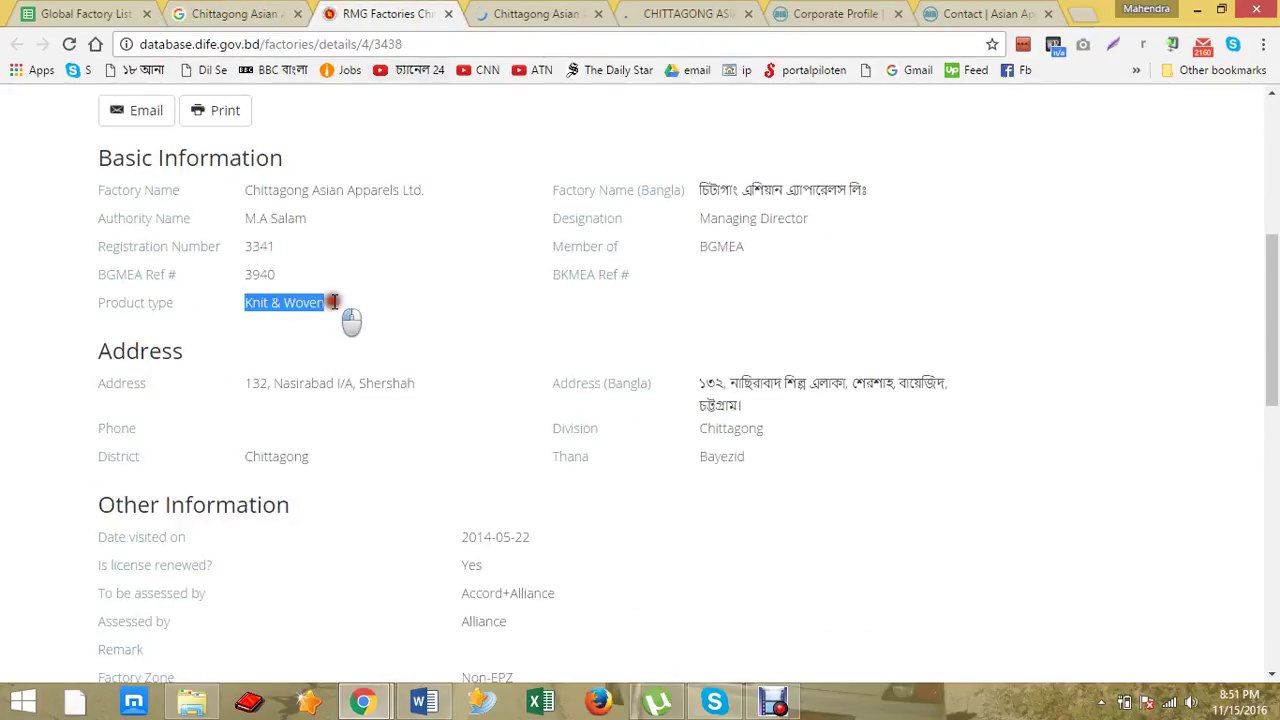
{"action": "scroll", "coordinate": [250, 198], "scroll_direction": "up", "scroll_amount": 4}
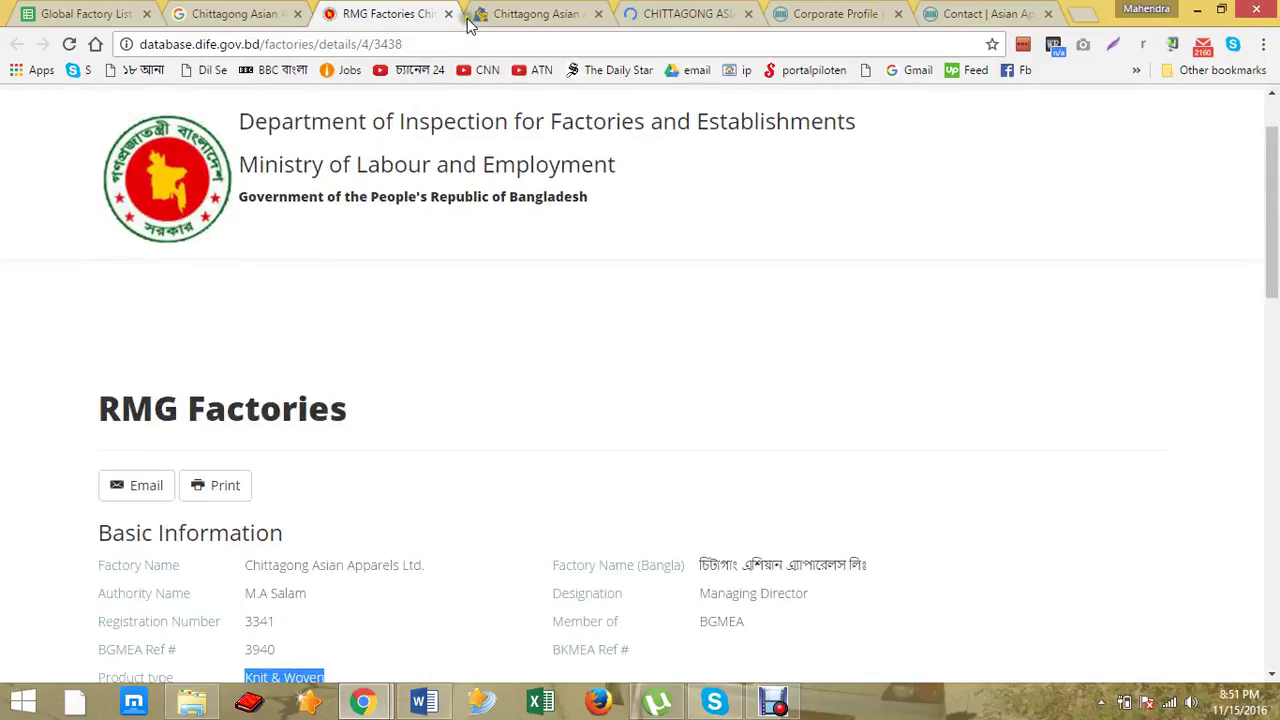
{"action": "left_click", "coordinate": [447, 14]}
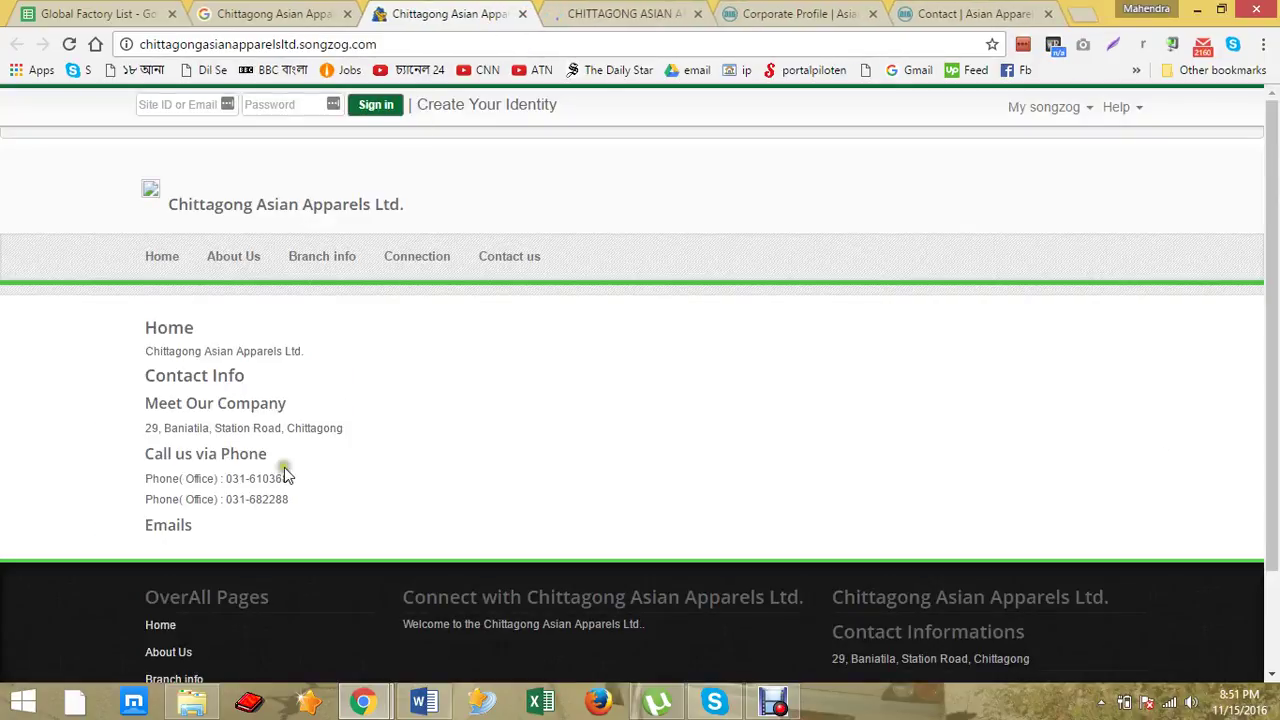
Step: Examine the songzog.com page for the company's phone and email contact details
{"action": "scroll", "coordinate": [205, 385], "scroll_direction": "down", "scroll_amount": 2}
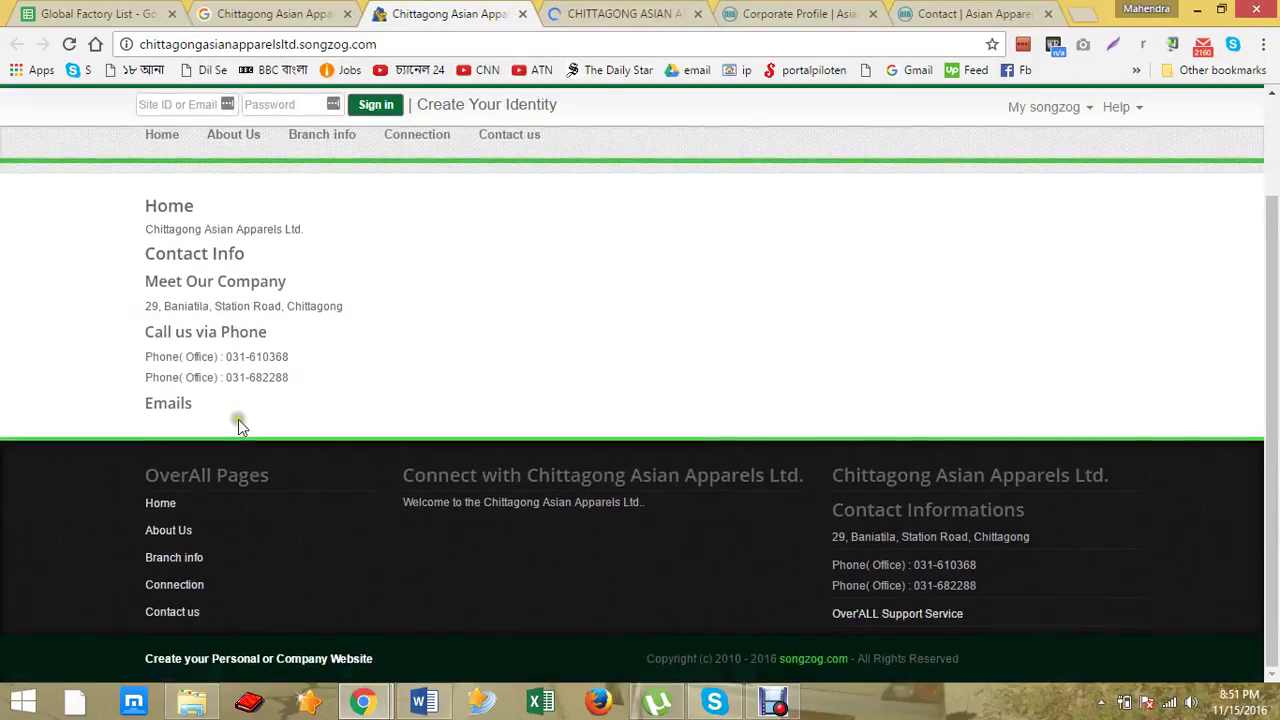
{"action": "left_click_drag", "start_coordinate": [187, 403], "coordinate": [296, 393]}
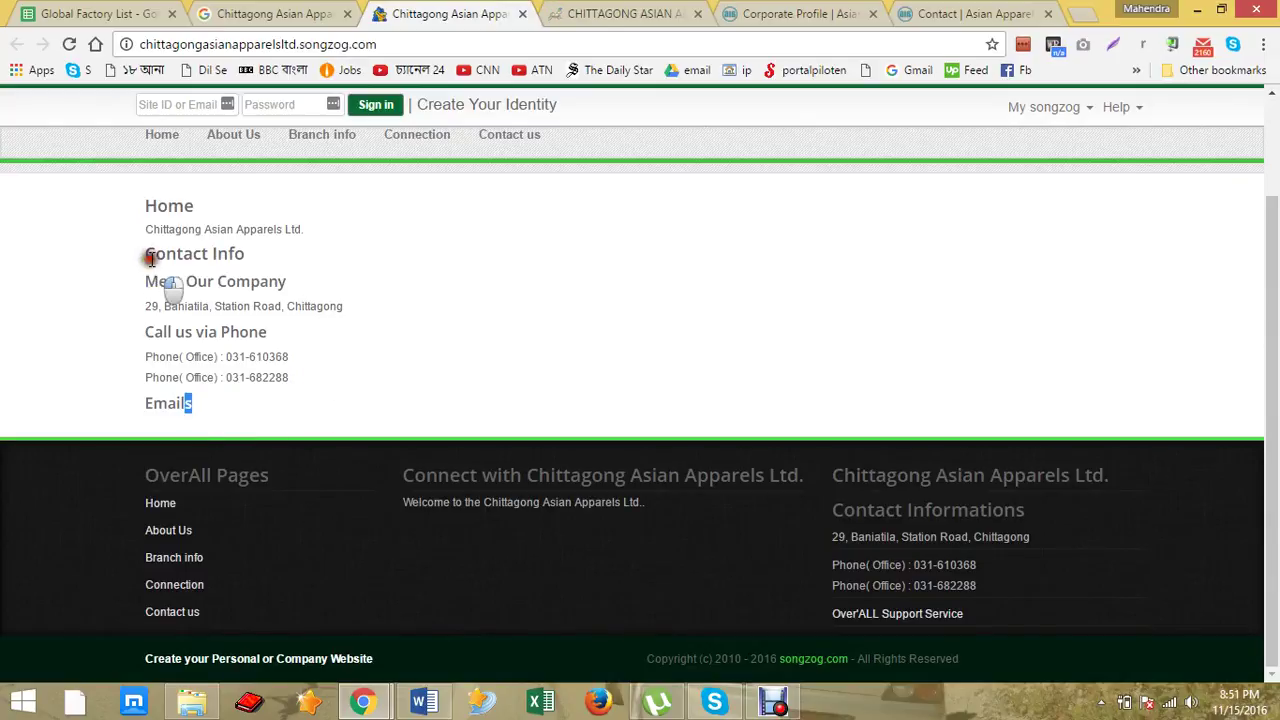
{"action": "left_click_drag", "start_coordinate": [147, 254], "coordinate": [268, 334]}
Step: Copy the contact email address from the Pepeelika listing and return to the Woobra supplier form
{"action": "left_click", "coordinate": [595, 18]}
{"action": "scroll", "coordinate": [420, 375], "scroll_direction": "down", "scroll_amount": 1}
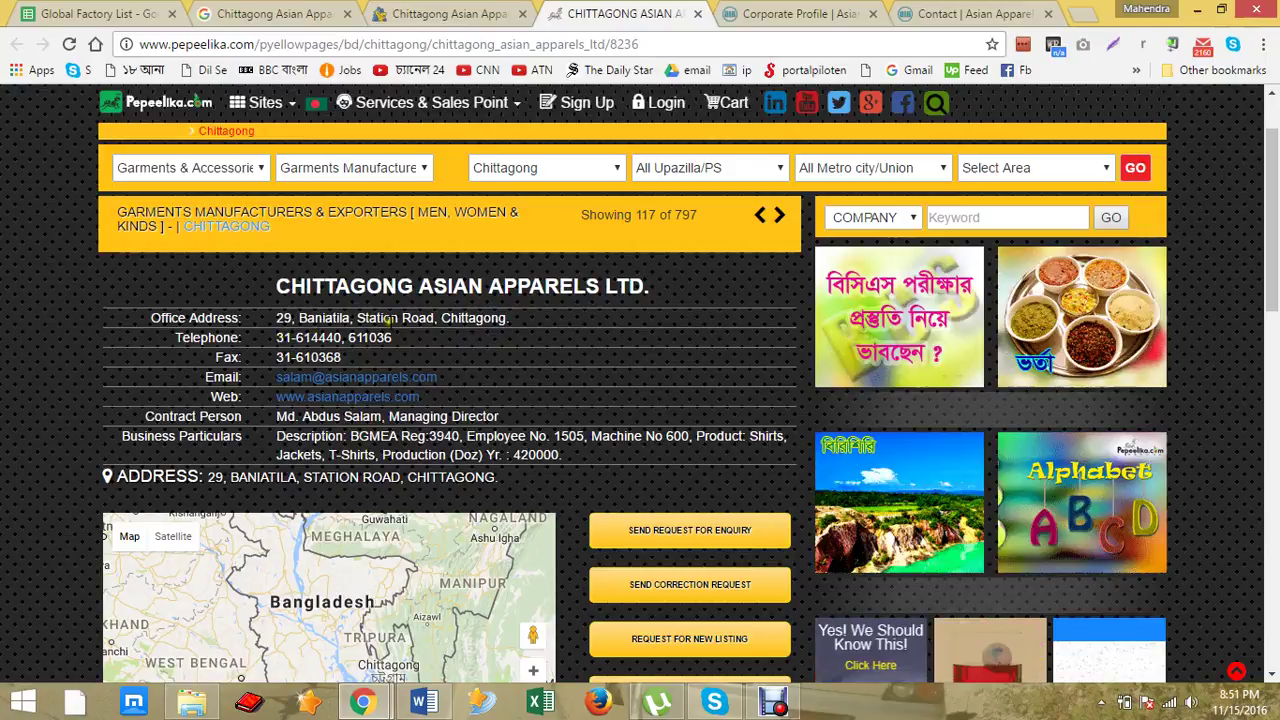
{"action": "right_click", "coordinate": [296, 380]}
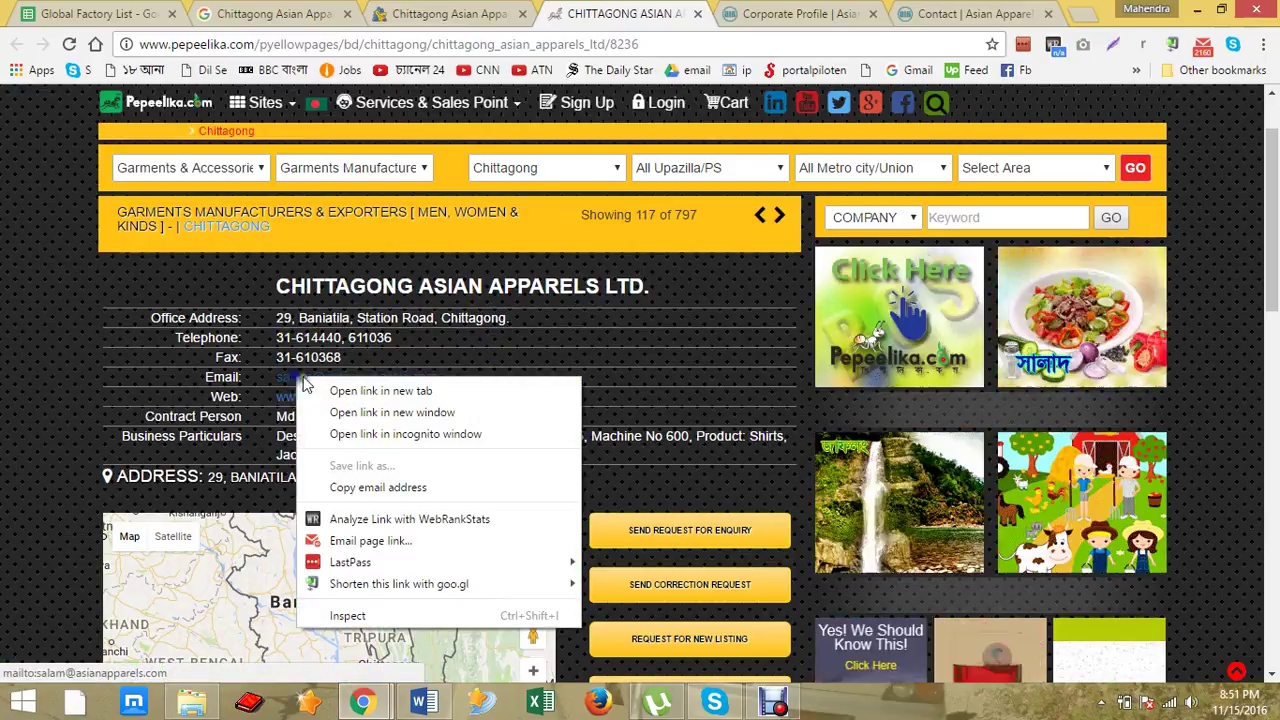
{"action": "left_click", "coordinate": [410, 488]}
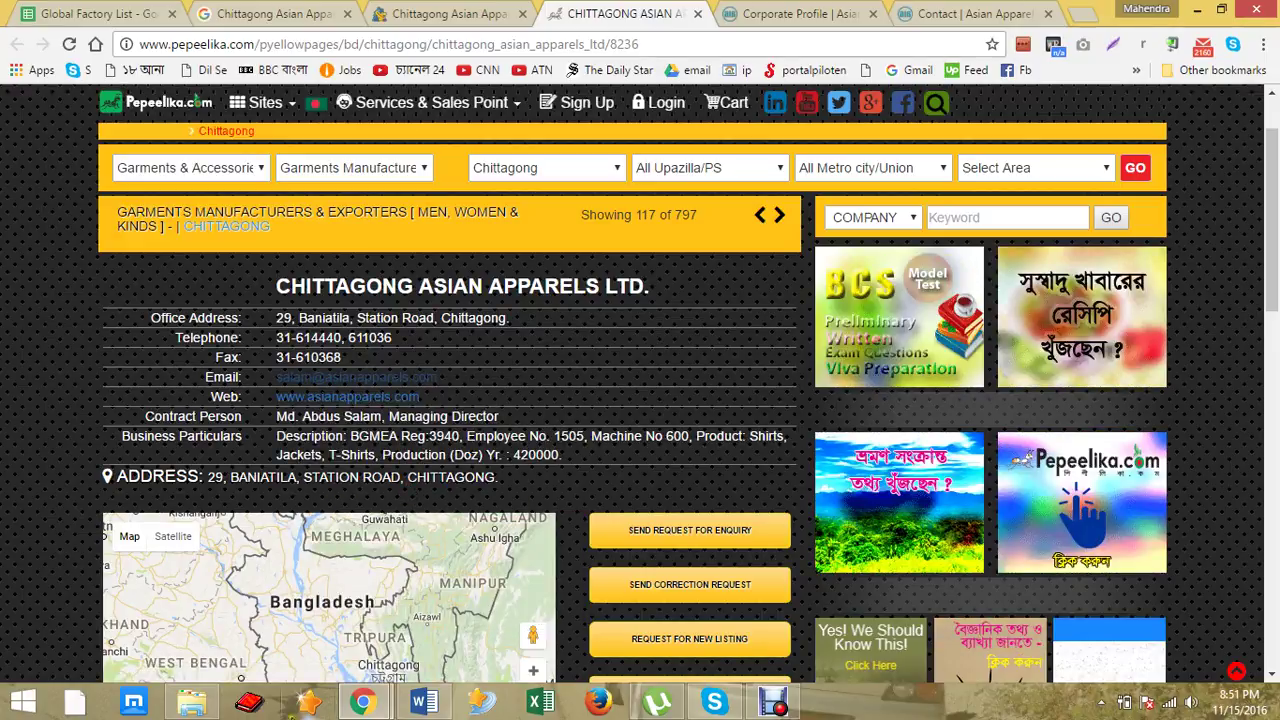
{"action": "mouse_move", "coordinate": [368, 705]}
{"action": "left_click", "coordinate": [312, 622]}
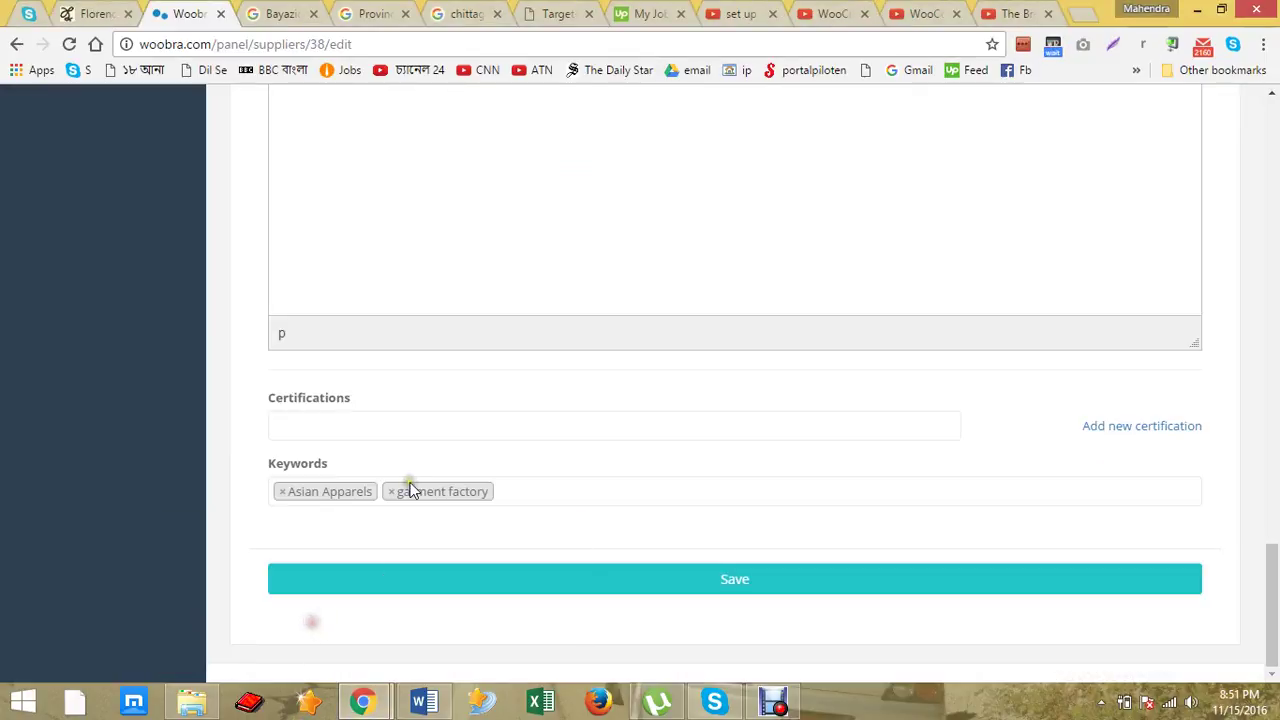
Step: Try to replace the Email in the supplier's User section with the copied email address
{"action": "scroll", "coordinate": [443, 462], "scroll_direction": "up", "scroll_amount": 5}
{"action": "scroll", "coordinate": [443, 462], "scroll_direction": "up", "scroll_amount": 14}
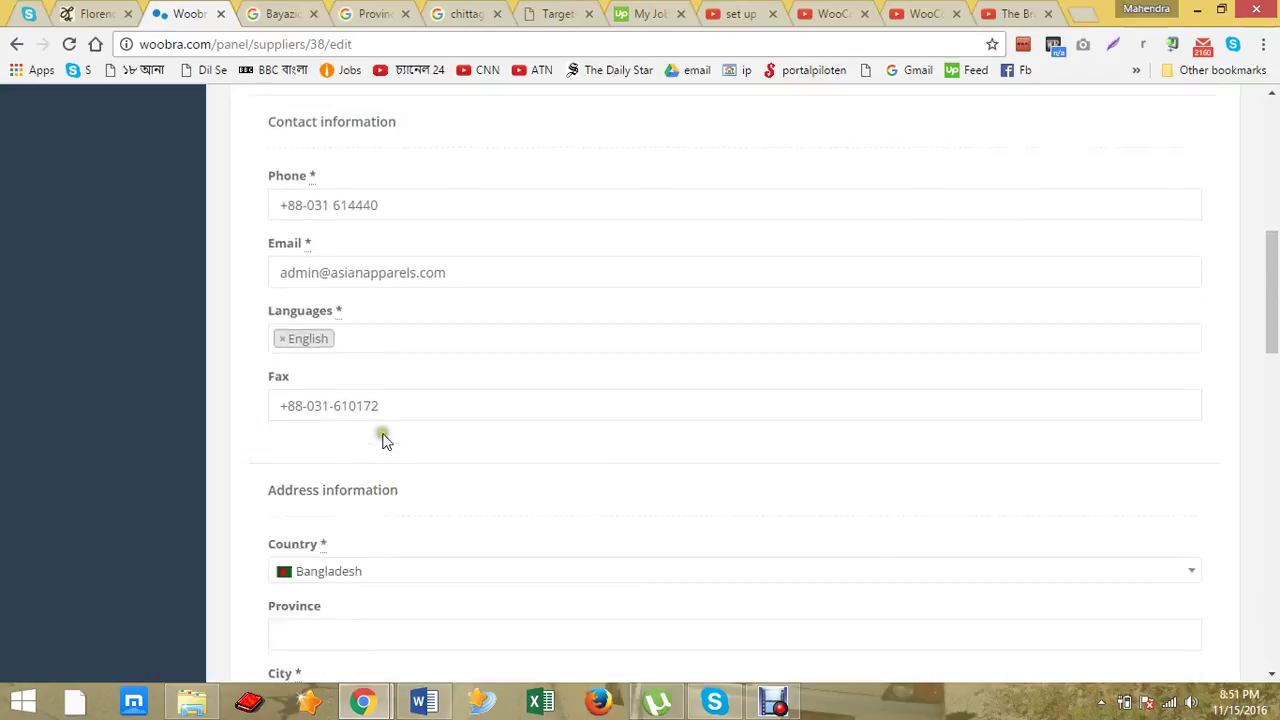
{"action": "scroll", "coordinate": [408, 262], "scroll_direction": "up", "scroll_amount": 2}
{"action": "left_click_drag", "start_coordinate": [466, 249], "coordinate": [114, 251]}
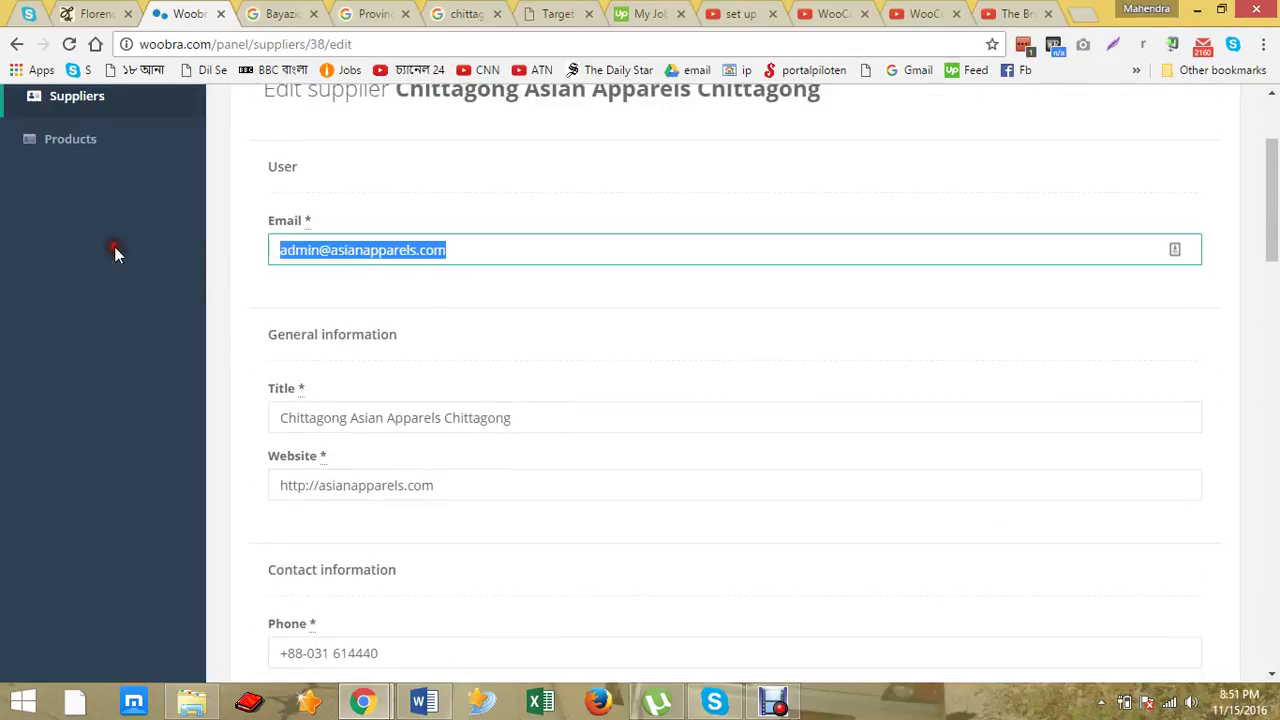
{"action": "key", "text": "ctrl+v"}
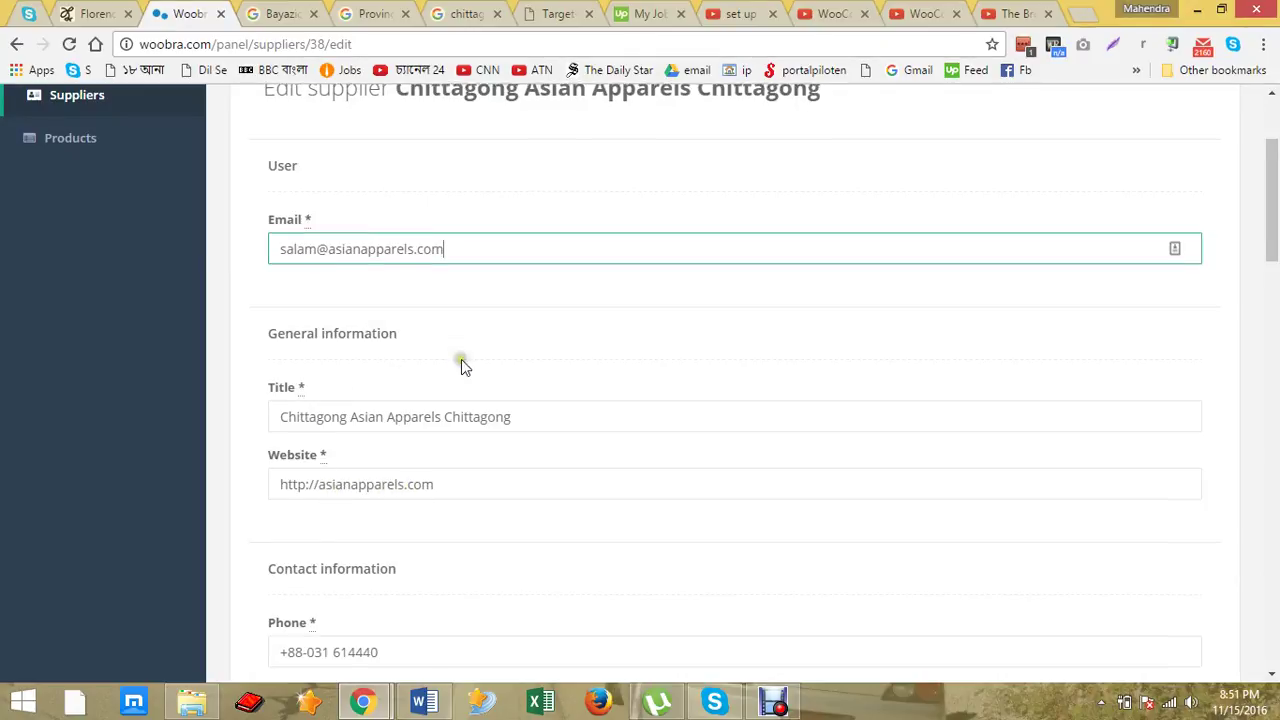
Step: Undo the email replacement in the supplier's User section
{"action": "scroll", "coordinate": [460, 366], "scroll_direction": "down", "scroll_amount": 6}
{"action": "scroll", "coordinate": [450, 364], "scroll_direction": "down", "scroll_amount": 2}
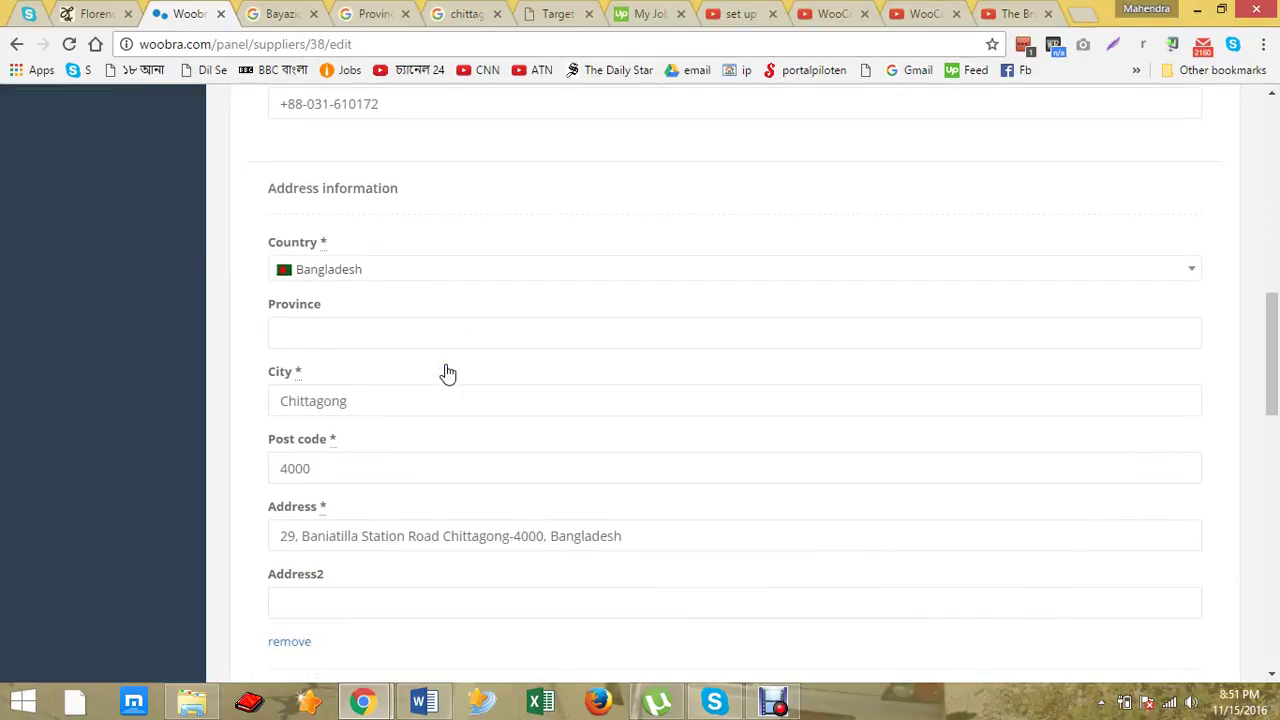
{"action": "scroll", "coordinate": [450, 364], "scroll_direction": "up", "scroll_amount": 5}
{"action": "scroll", "coordinate": [491, 355], "scroll_direction": "up", "scroll_amount": 2}
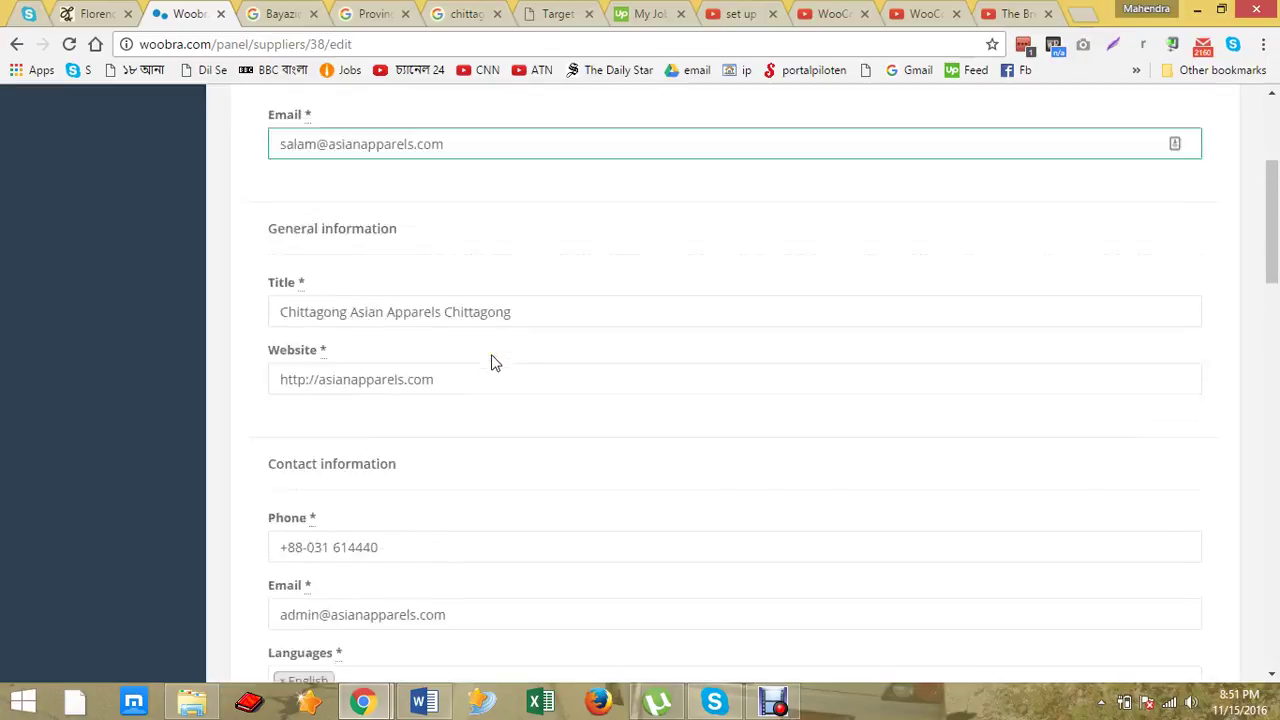
{"action": "key", "text": "ctrl+z"}
Step: Replace the Email under the supplier's Contact information with the copied email address
{"action": "scroll", "coordinate": [446, 351], "scroll_direction": "down", "scroll_amount": 8}
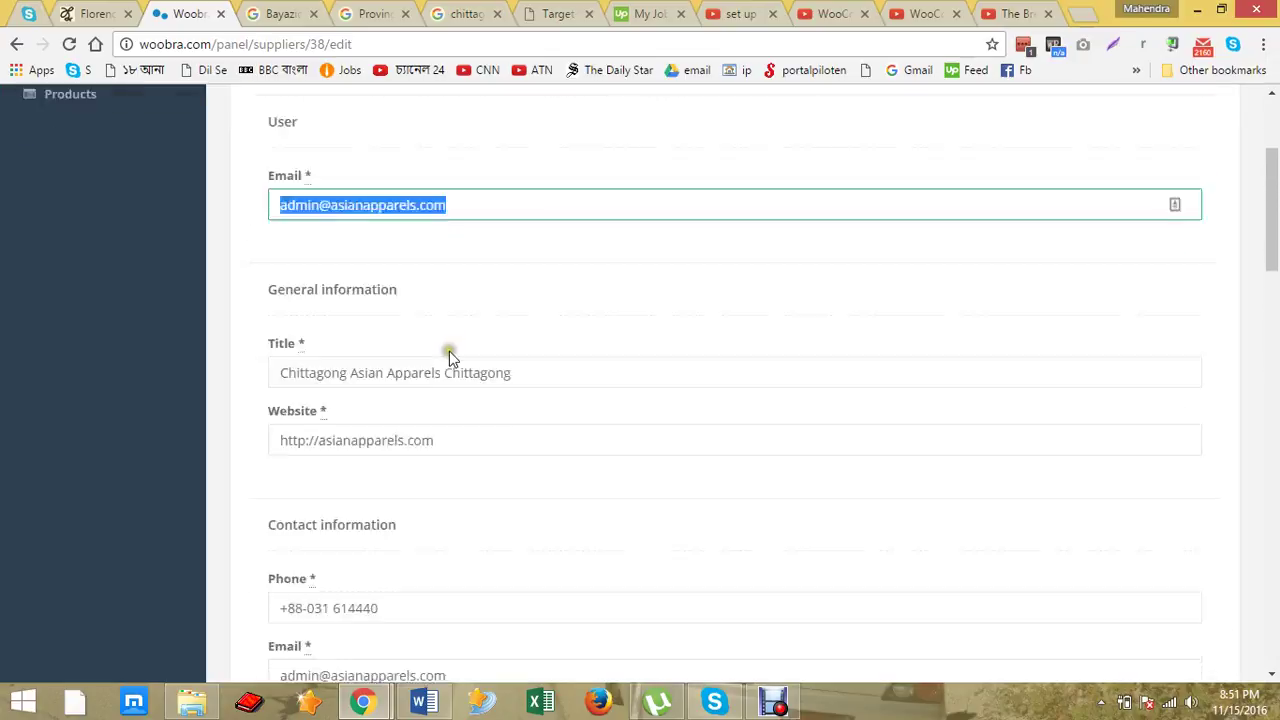
{"action": "scroll", "coordinate": [423, 370], "scroll_direction": "down", "scroll_amount": 4}
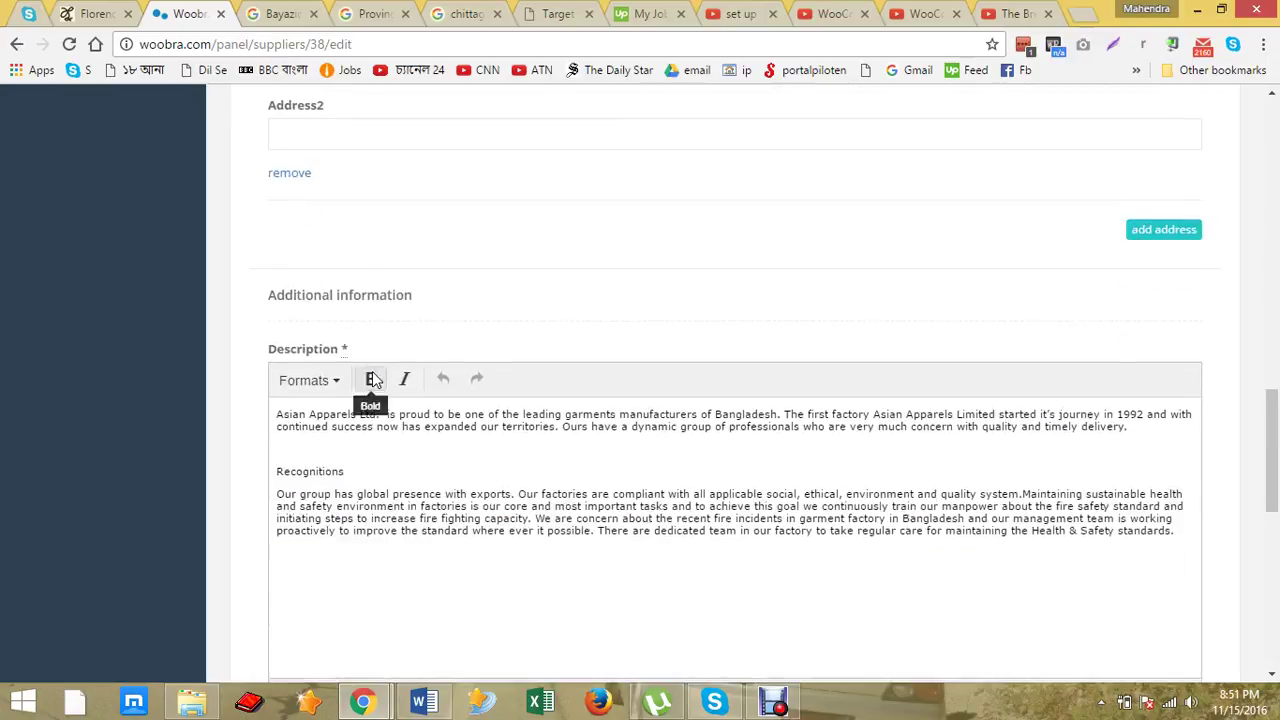
{"action": "scroll", "coordinate": [372, 385], "scroll_direction": "up", "scroll_amount": 6}
{"action": "left_click", "coordinate": [466, 155]}
{"action": "key", "text": "ctrl+a"}
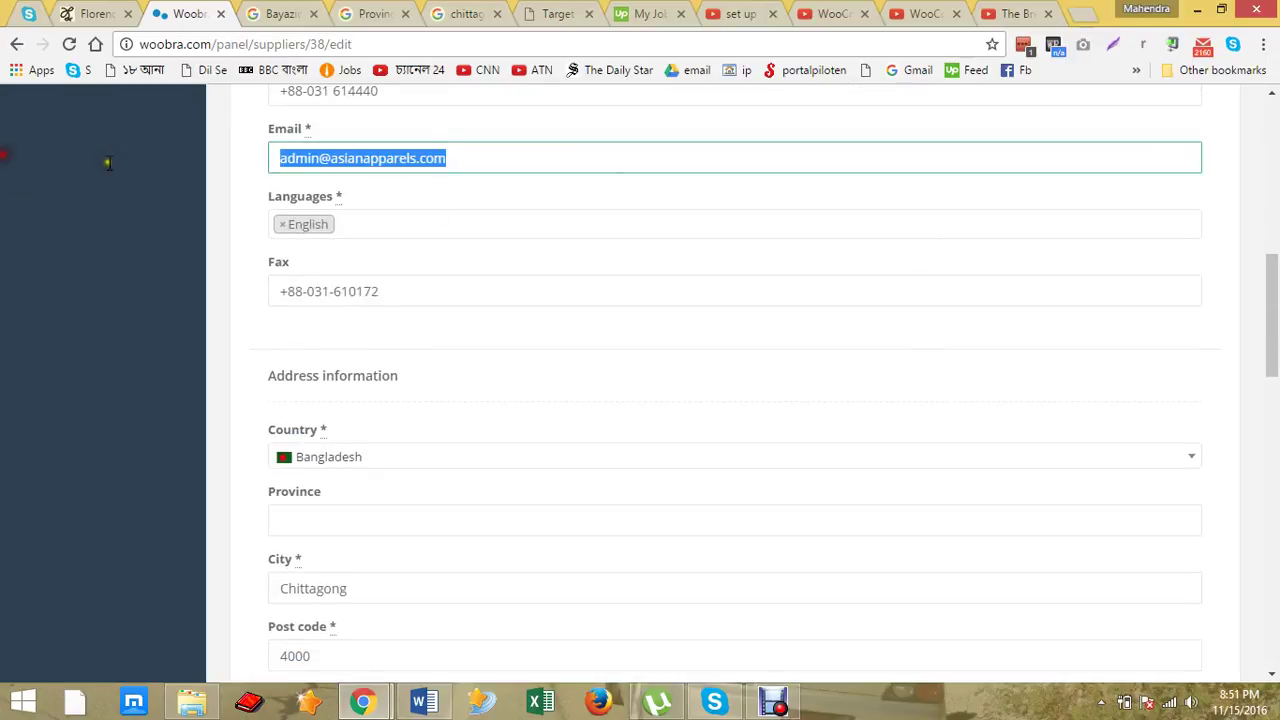
{"action": "key", "text": "ctrl+v"}
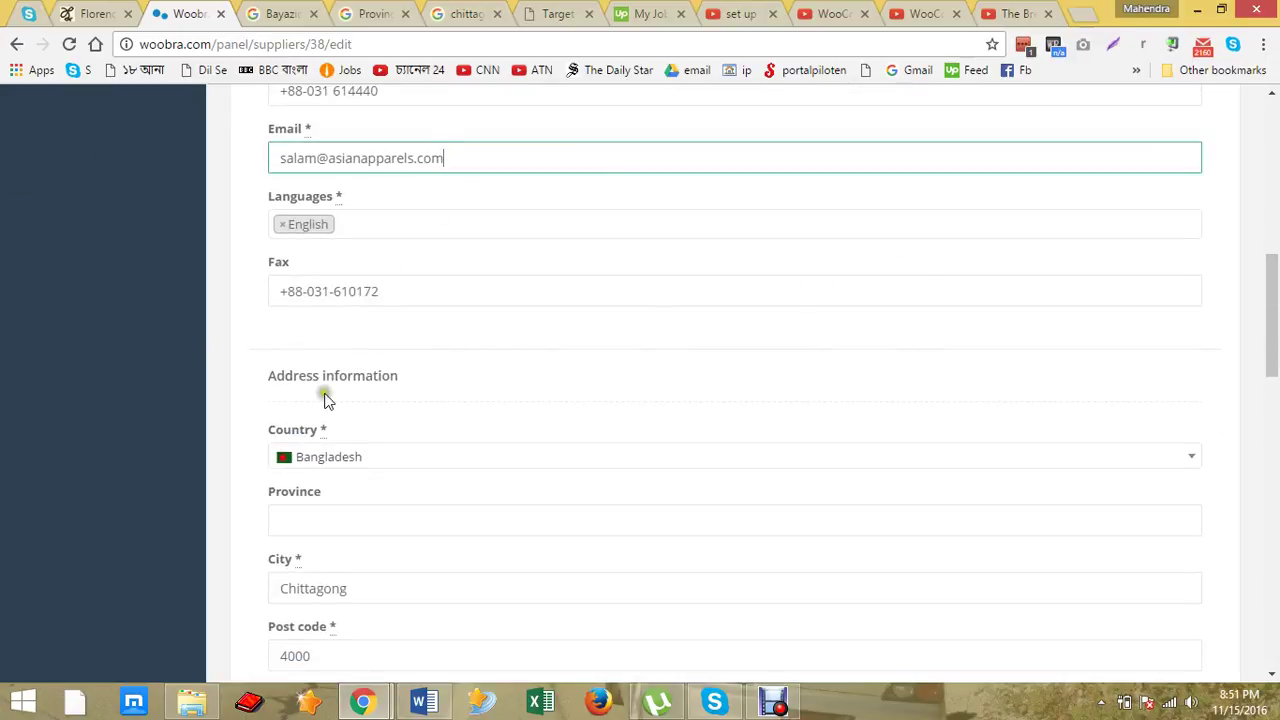
Step: Copy the product name Shirts from the Pepeelika listing and add it to the supplier's Keywords
{"action": "scroll", "coordinate": [323, 397], "scroll_direction": "down", "scroll_amount": 3}
{"action": "scroll", "coordinate": [318, 408], "scroll_direction": "down", "scroll_amount": 15}
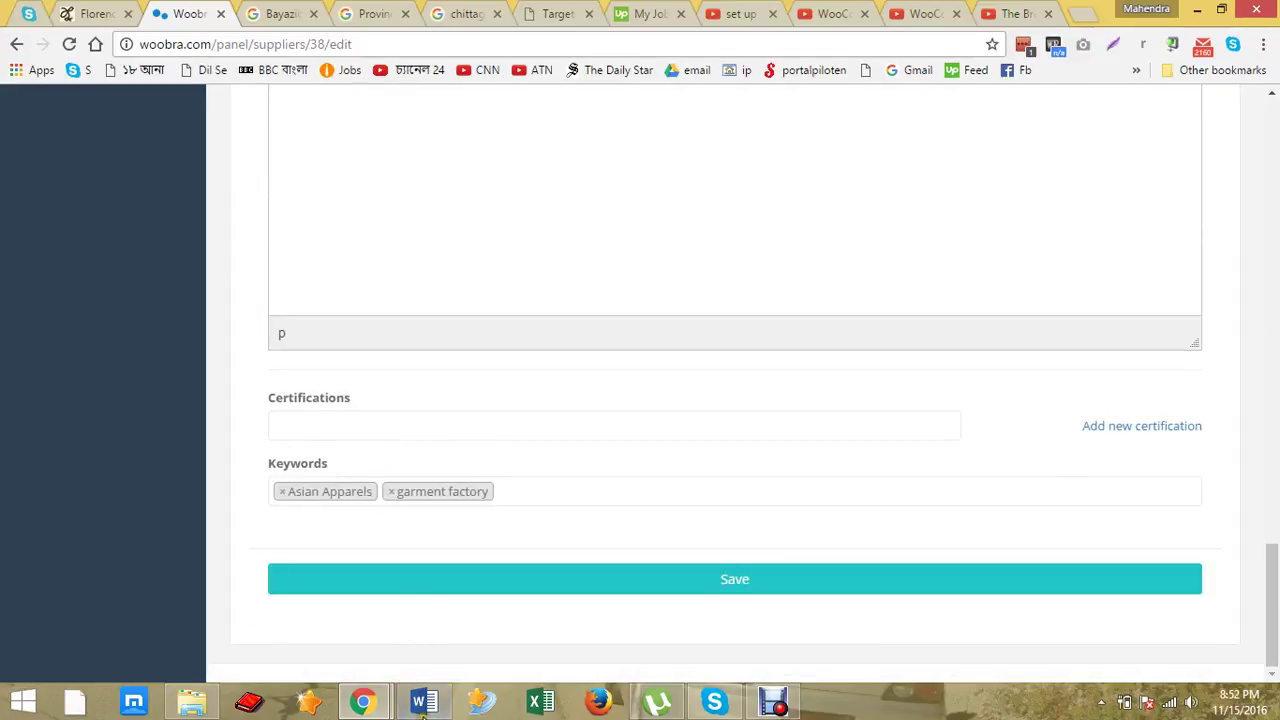
{"action": "left_click", "coordinate": [376, 708]}
{"action": "left_click", "coordinate": [458, 634]}
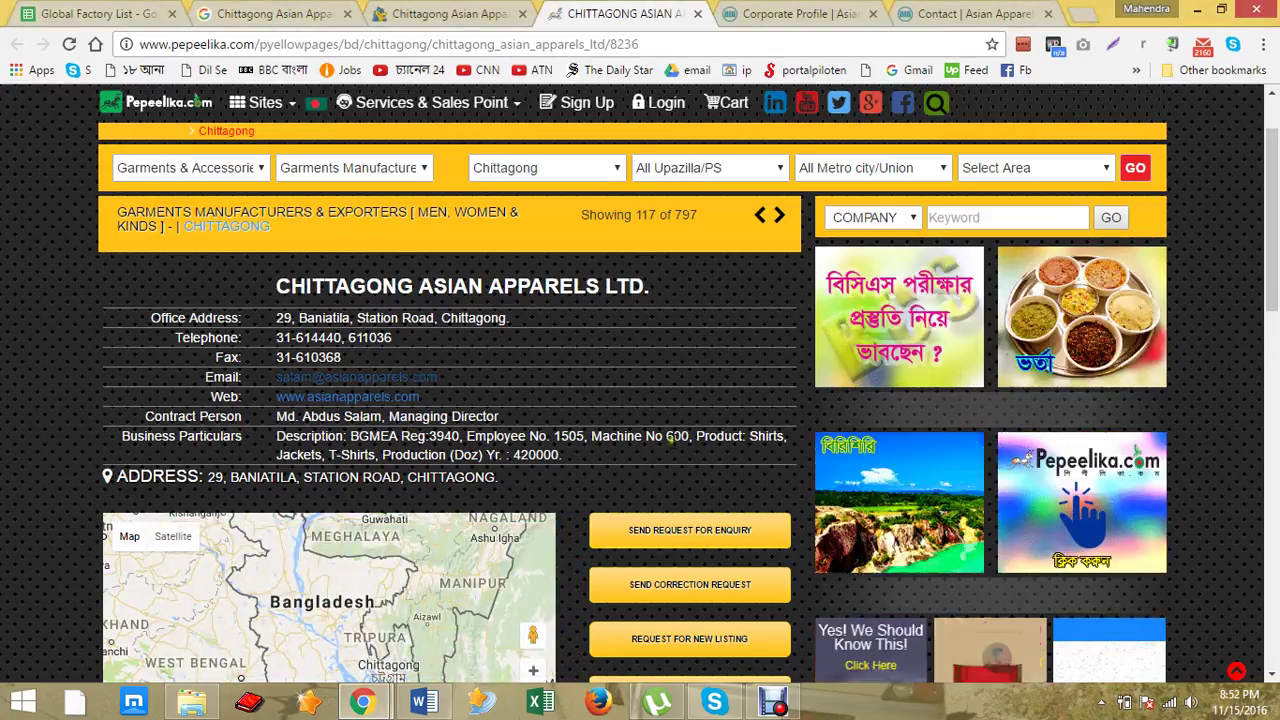
{"action": "double_click", "coordinate": [767, 436]}
{"action": "key", "text": "ctrl+c"}
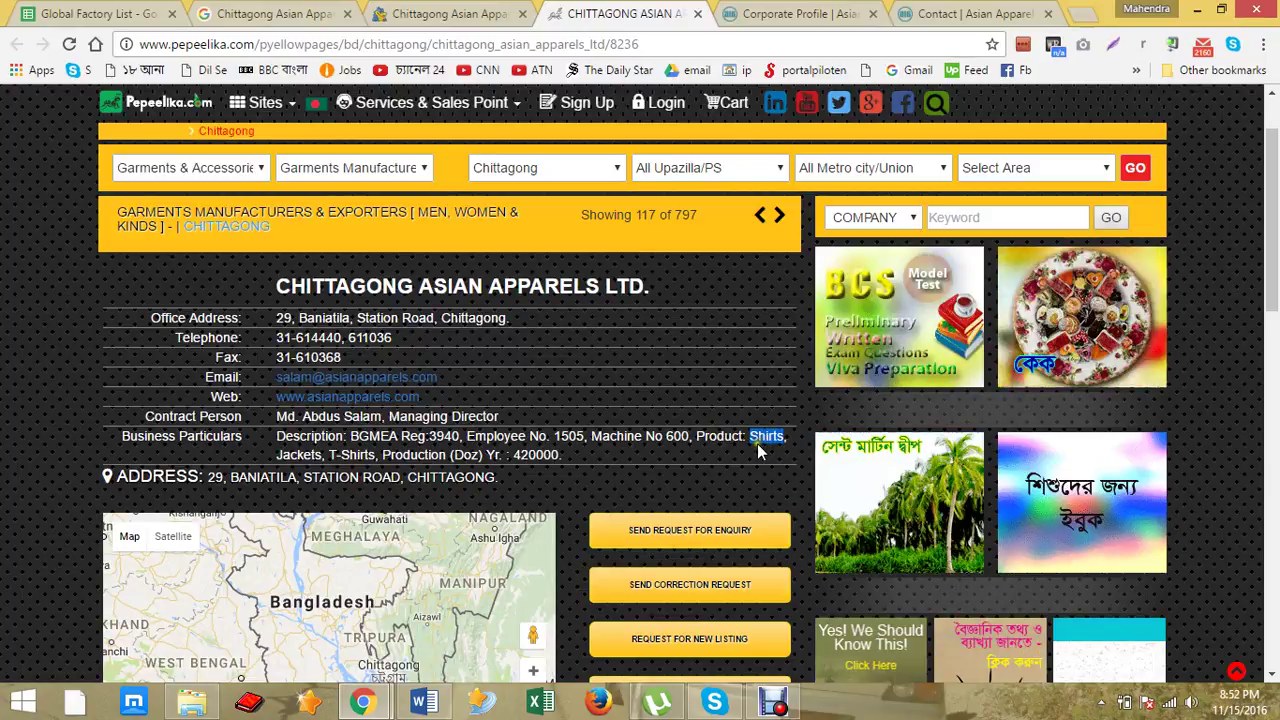
{"action": "key", "text": "alt+Tab"}
{"action": "left_click", "coordinate": [557, 492]}
{"action": "key", "text": "ctrl+v"}
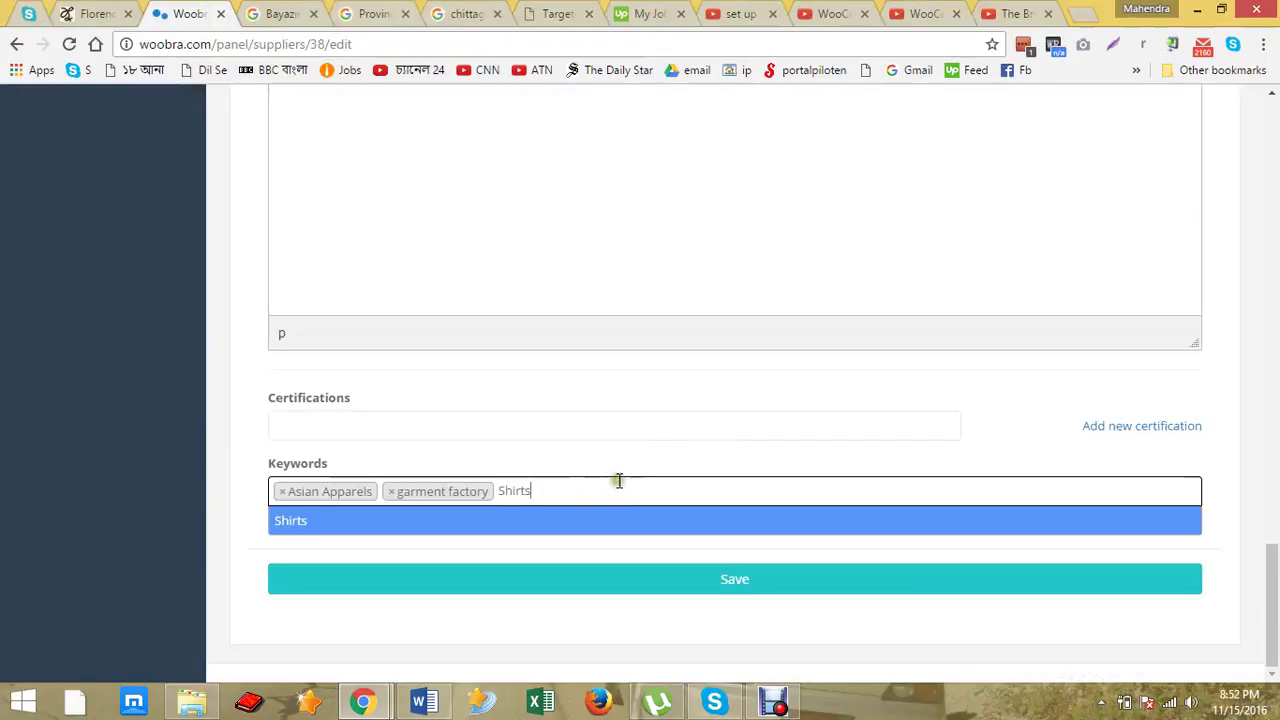
{"action": "left_click", "coordinate": [570, 522]}
Step: Copy the product name Jackets from the Pepeelika listing and add it to the supplier's Keywords
{"action": "key", "text": "alt+Tab"}
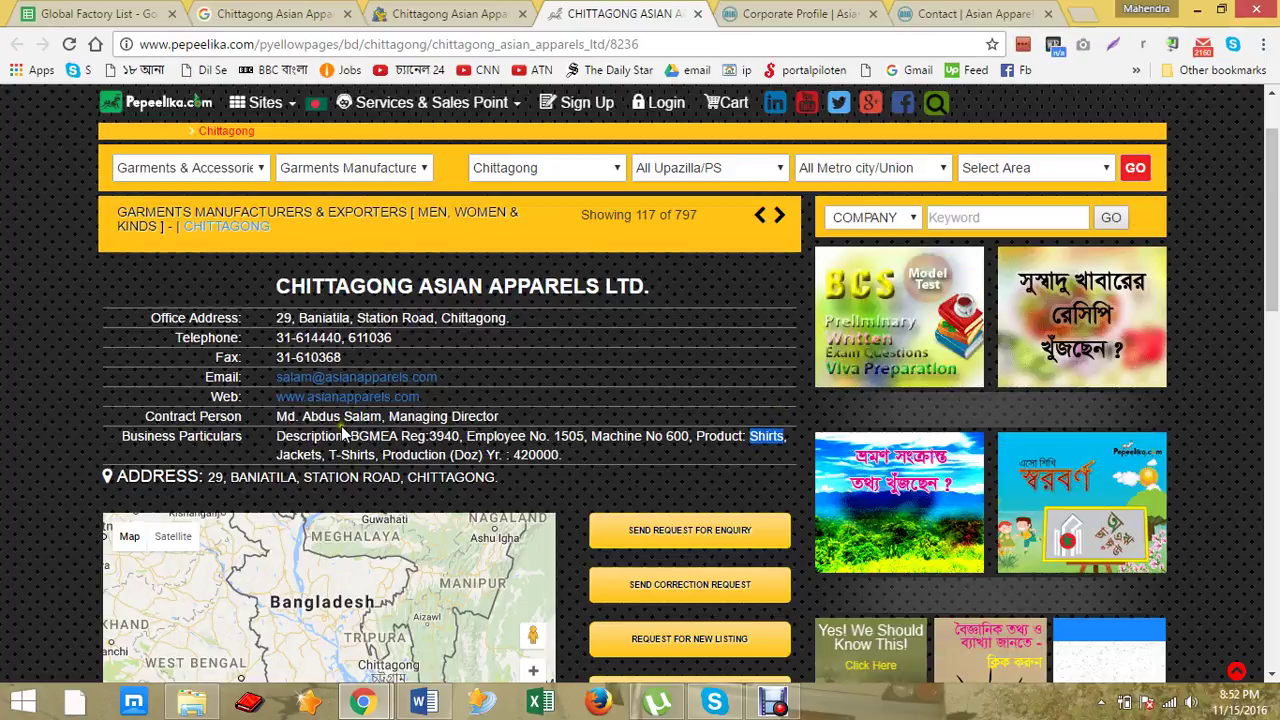
{"action": "double_click", "coordinate": [300, 455]}
{"action": "key", "text": "ctrl+c"}
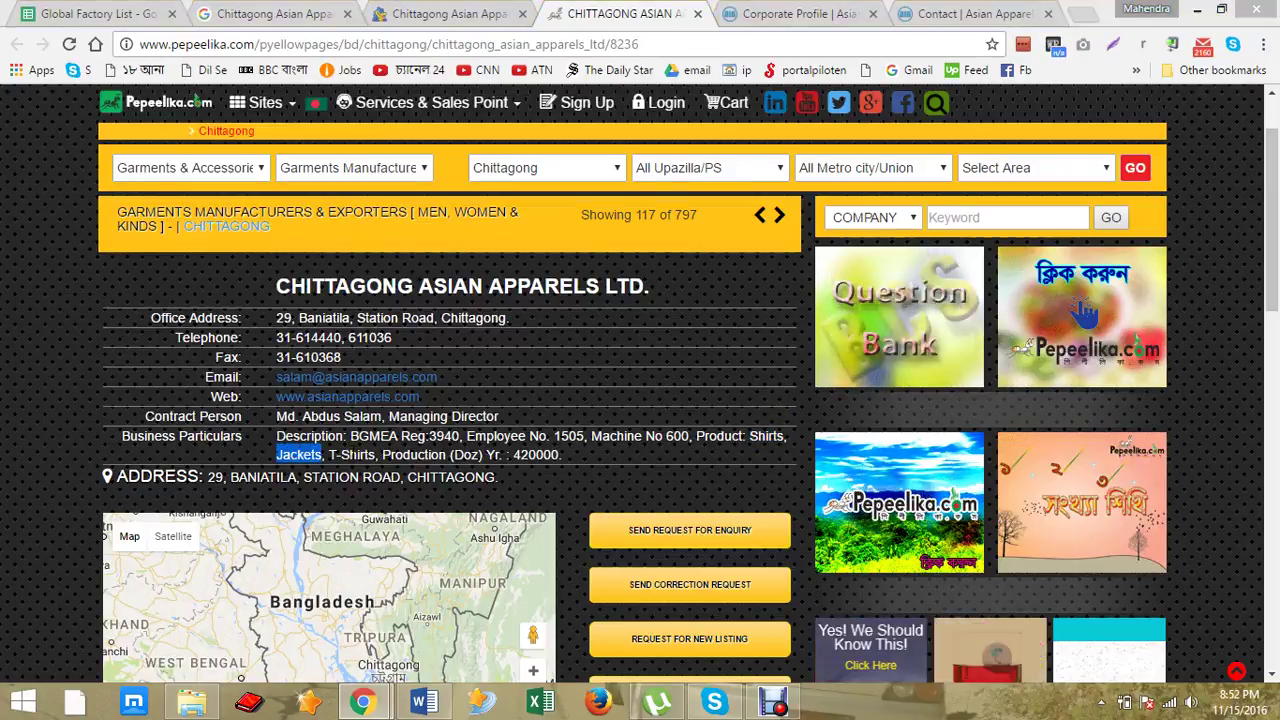
{"action": "key", "text": "alt+Tab"}
{"action": "key", "text": "ctrl+v"}
{"action": "left_click", "coordinate": [368, 530]}
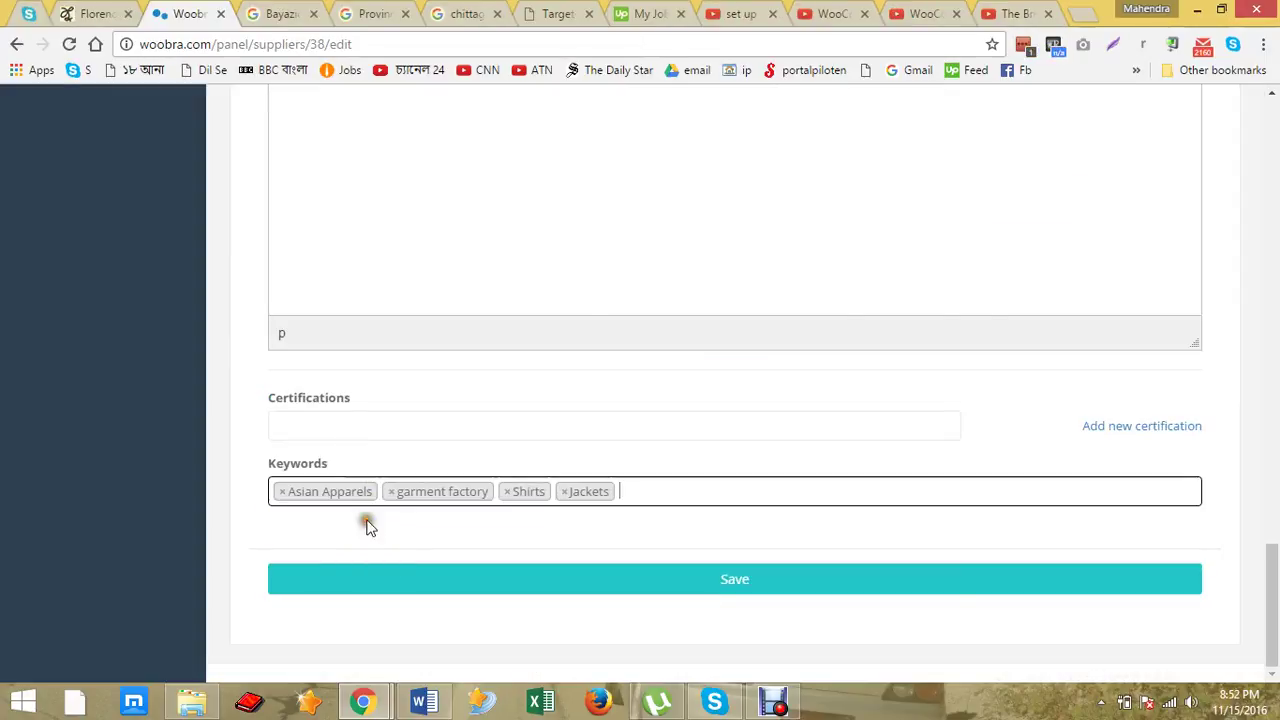
Step: Copy T-Shirts from the Pepeelika listing into the supplier's Keywords and save the supplier
{"action": "key", "text": "alt+Tab"}
{"action": "double_click", "coordinate": [358, 455]}
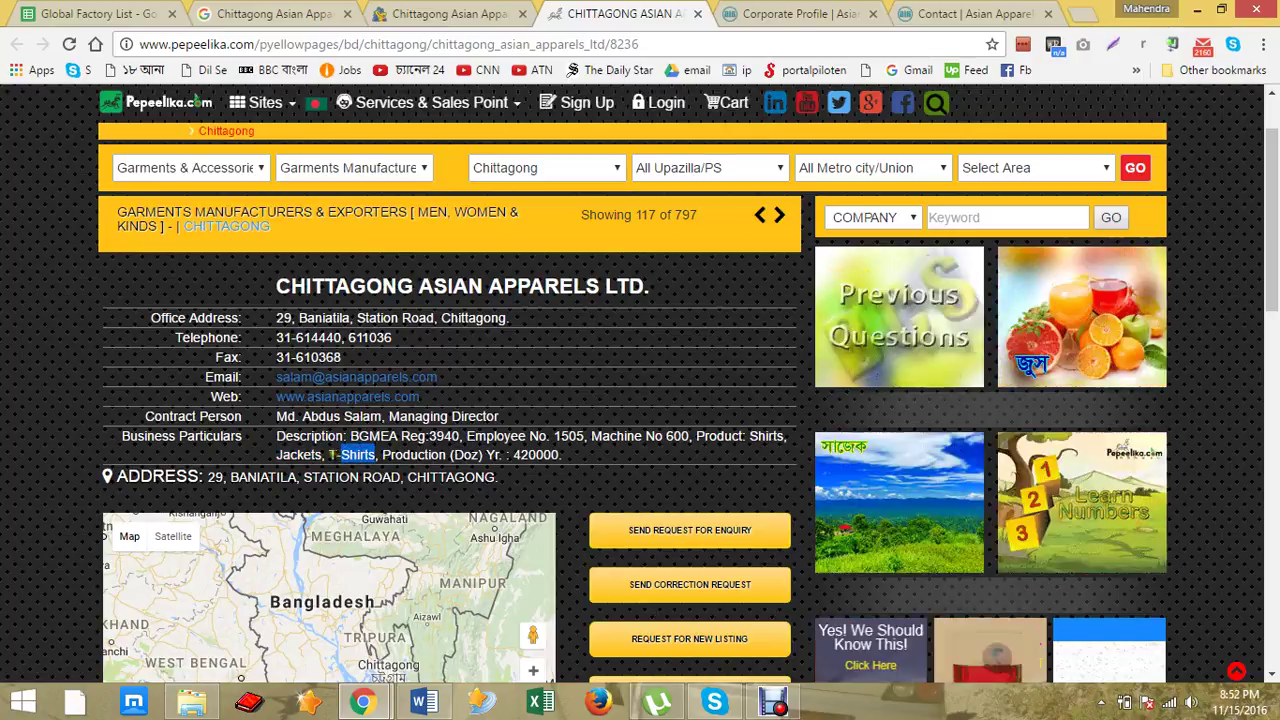
{"action": "left_click_drag", "start_coordinate": [330, 455], "coordinate": [377, 456]}
{"action": "key", "text": "ctrl+c"}
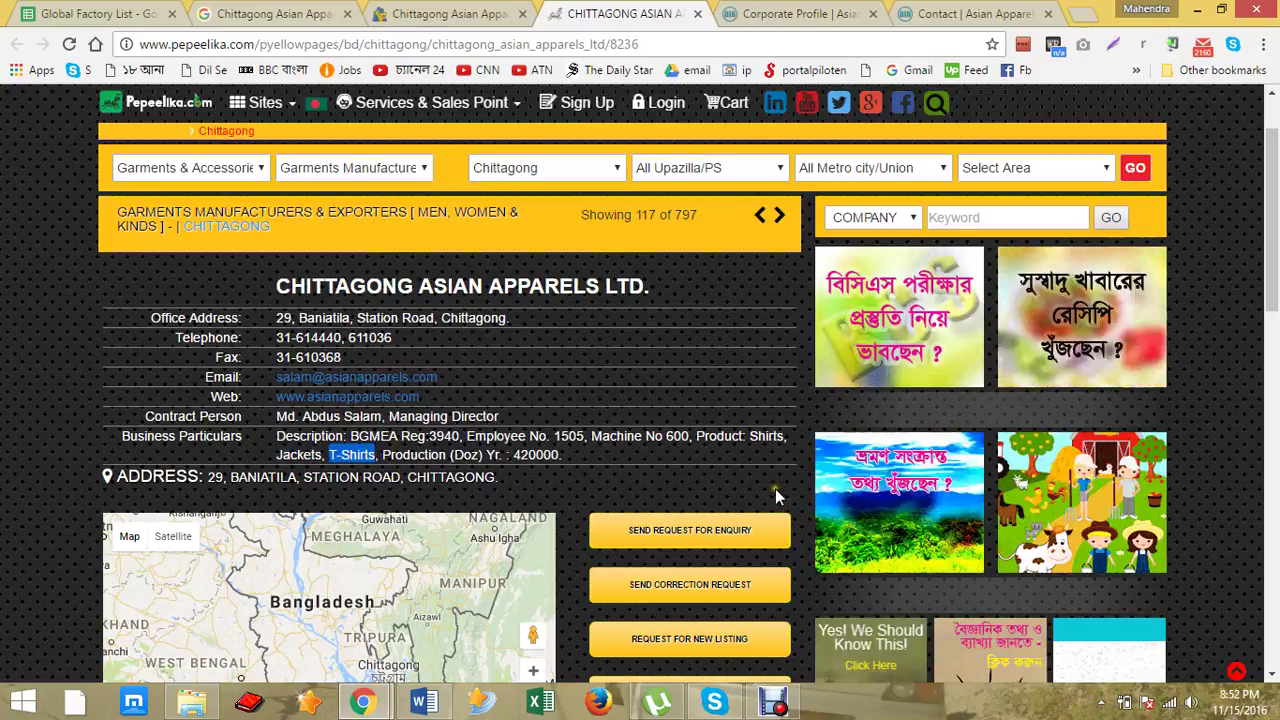
{"action": "key", "text": "alt+Tab"}
{"action": "key", "text": "ctrl+v"}
{"action": "left_click", "coordinate": [677, 528]}
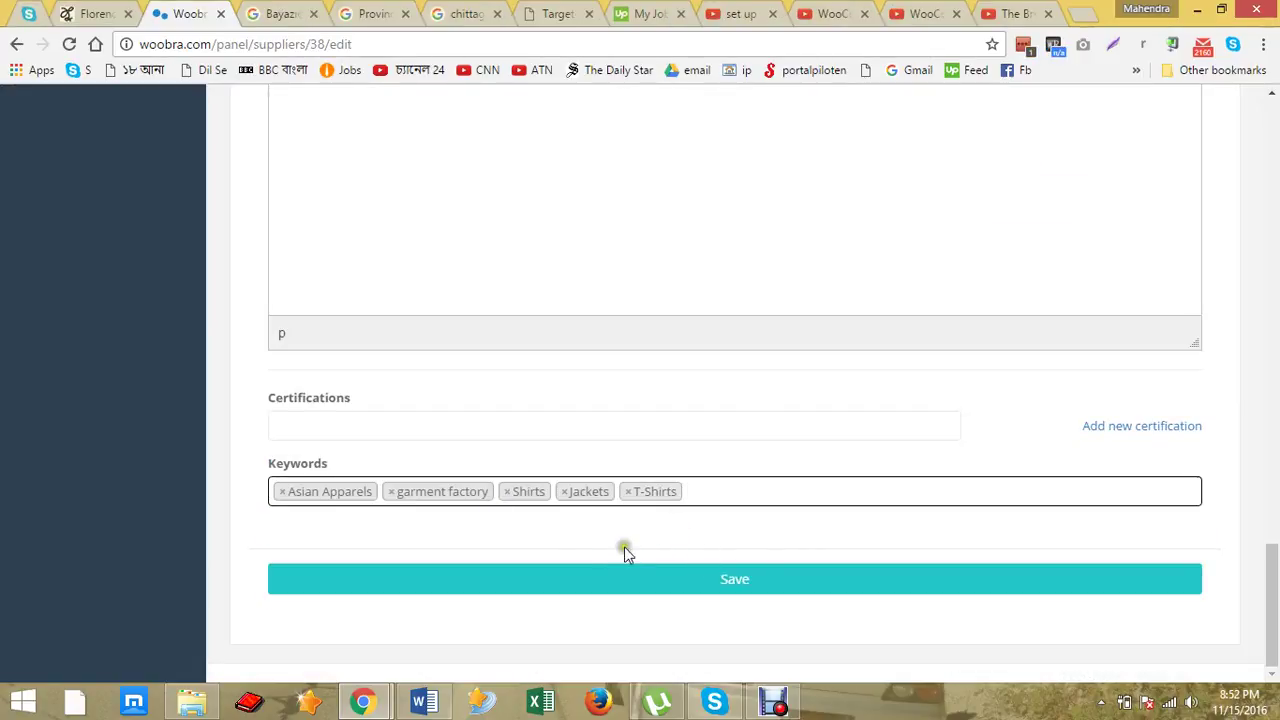
{"action": "left_click", "coordinate": [886, 571]}
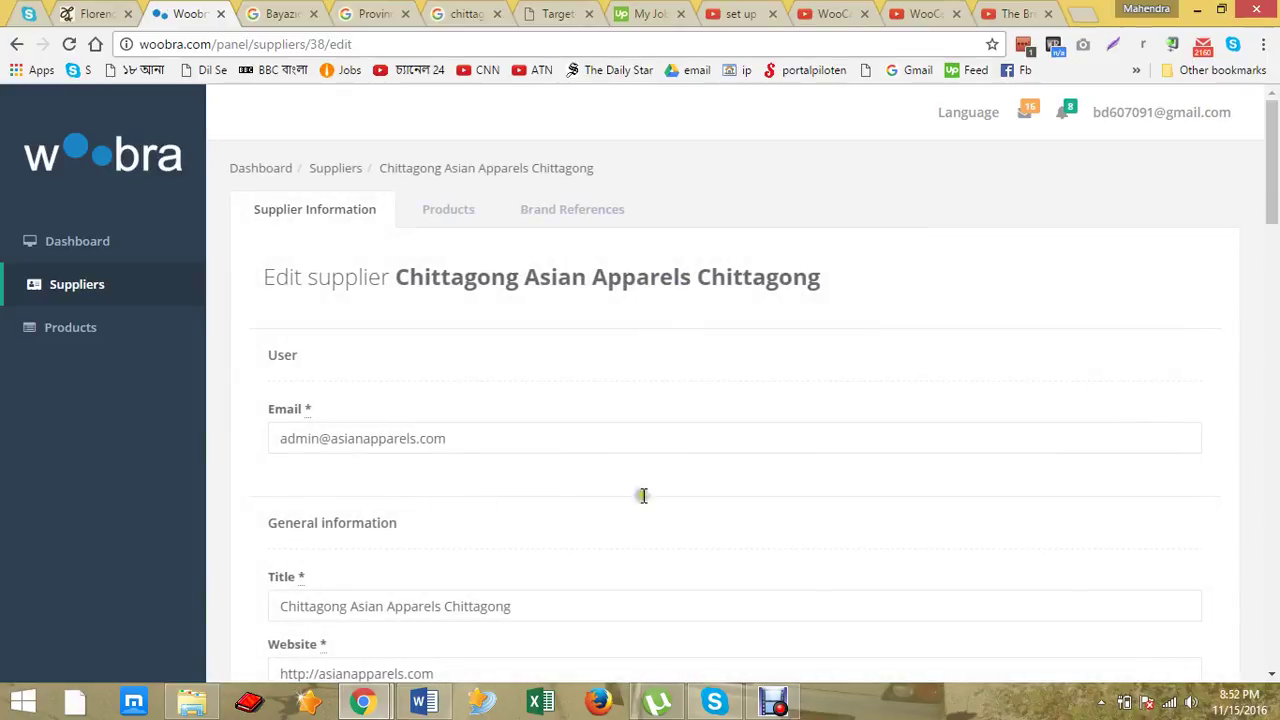
Step: Start a new product for Chittagong Asian Apparels Chittagong and enter T-Shirts as its Title
{"action": "left_click", "coordinate": [452, 212]}
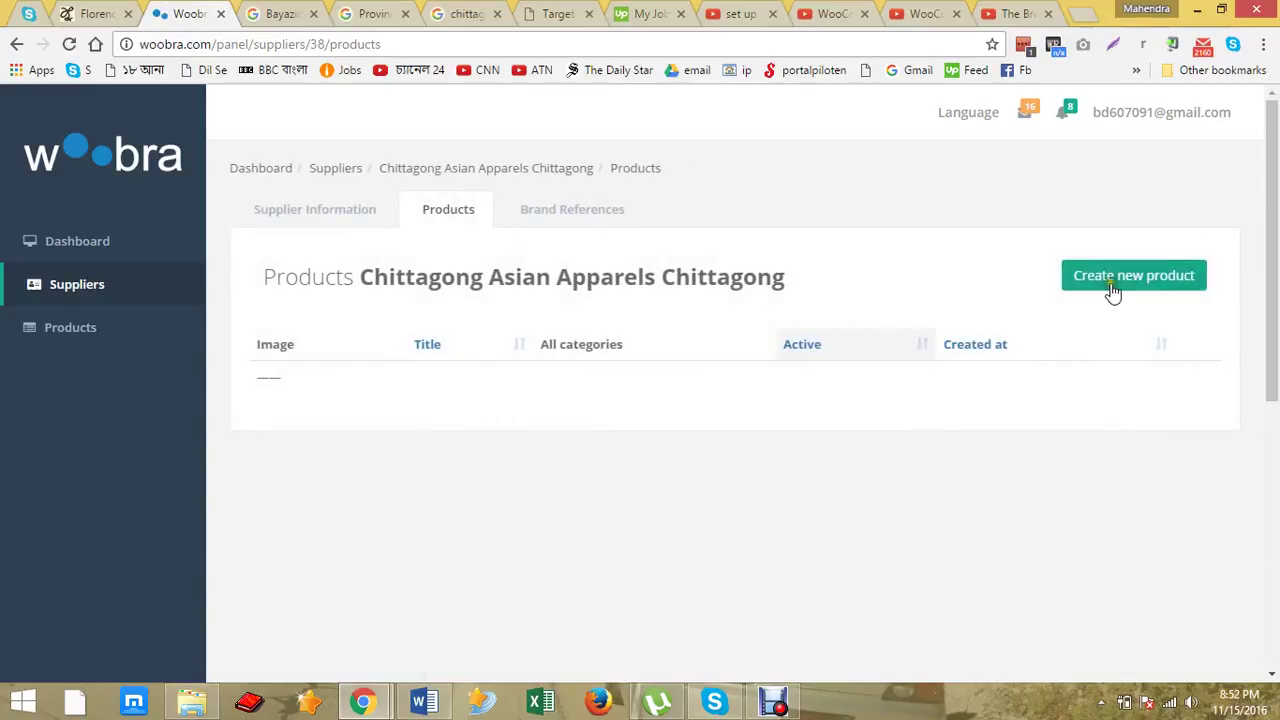
{"action": "left_click", "coordinate": [1113, 285]}
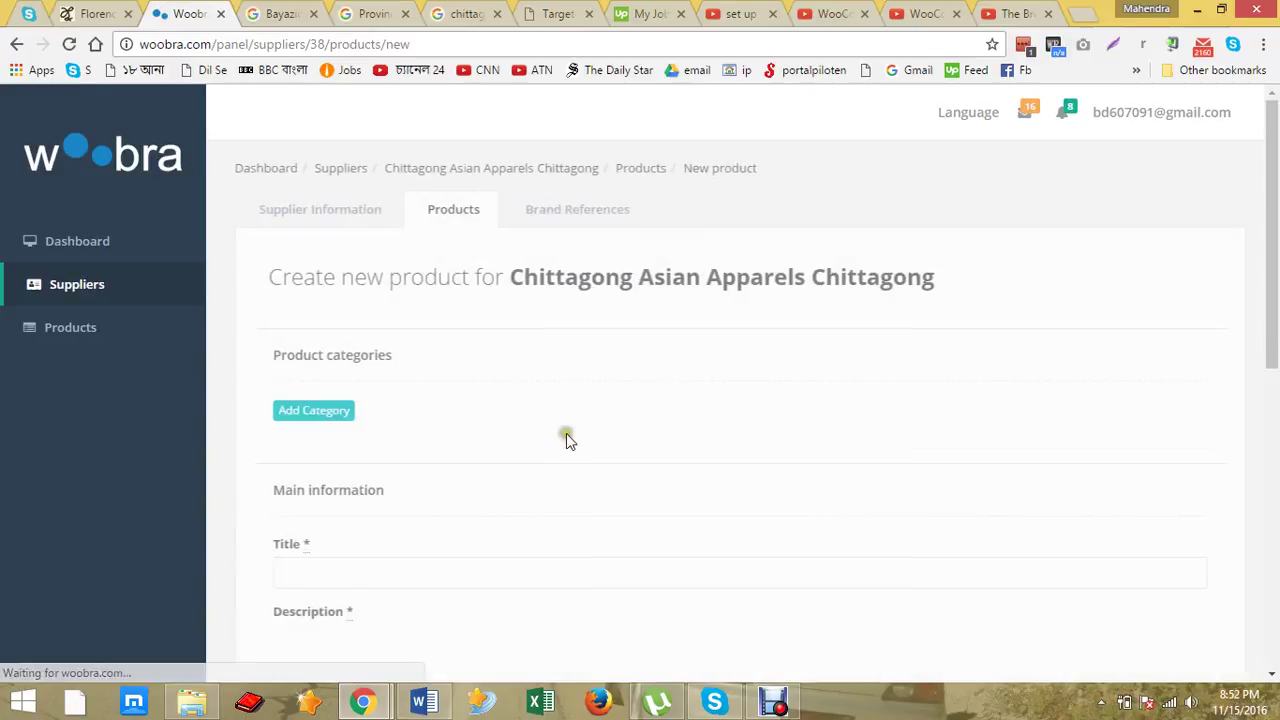
{"action": "scroll", "coordinate": [403, 577], "scroll_direction": "down", "scroll_amount": 1}
{"action": "left_click", "coordinate": [342, 473]}
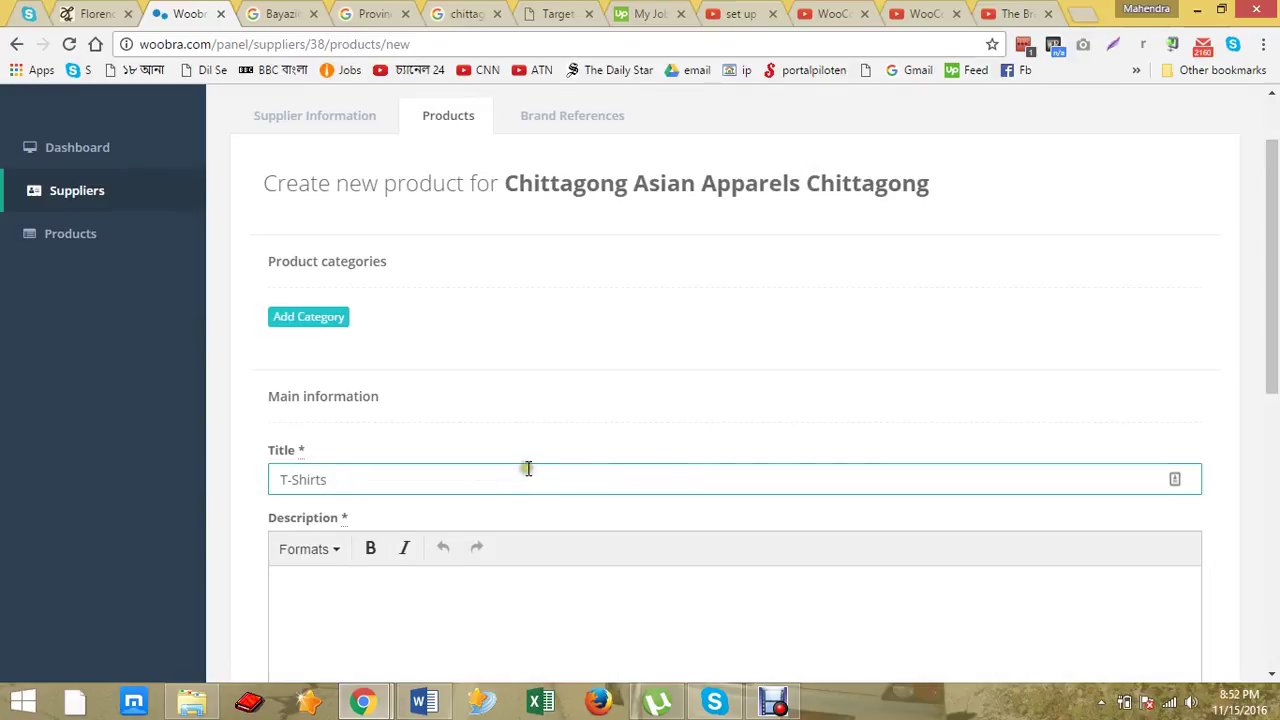
Step: Add T-Shirts to the new product's Keywords
{"action": "scroll", "coordinate": [523, 460], "scroll_direction": "down", "scroll_amount": 2}
{"action": "left_click", "coordinate": [490, 449]}
{"action": "scroll", "coordinate": [490, 470], "scroll_direction": "down", "scroll_amount": 1}
{"action": "scroll", "coordinate": [474, 470], "scroll_direction": "down", "scroll_amount": 3}
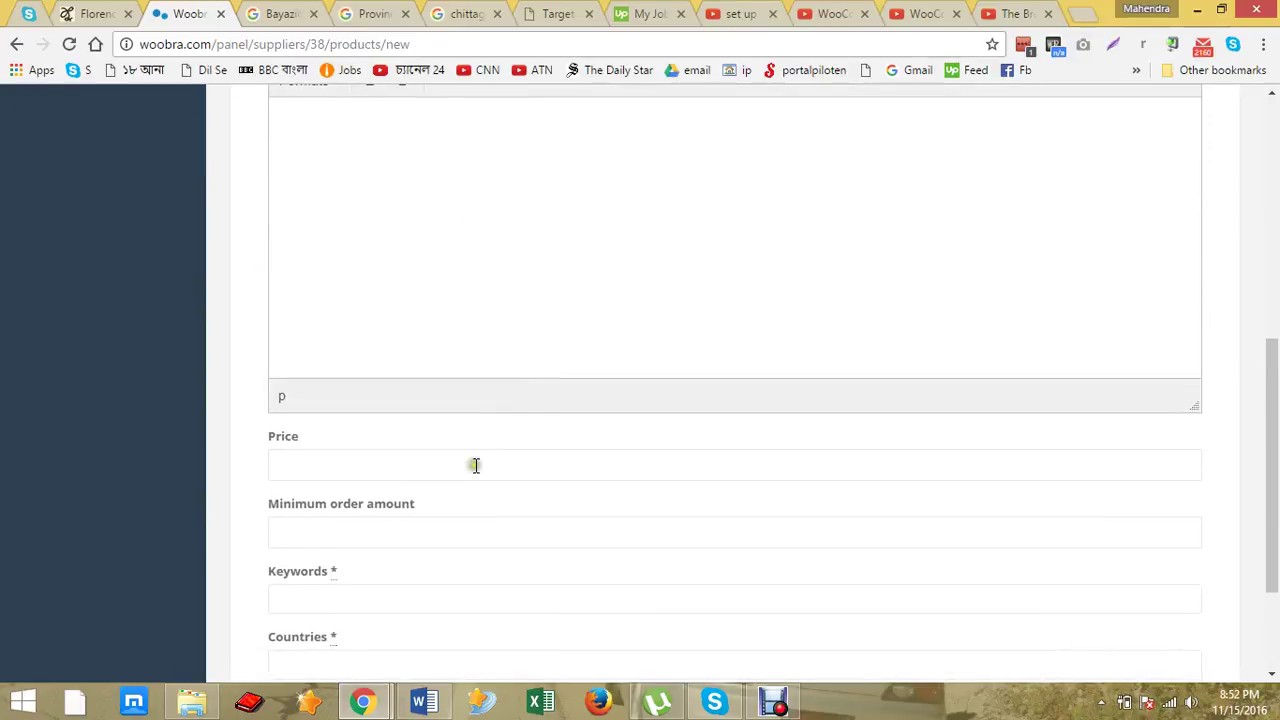
{"action": "left_click", "coordinate": [314, 500]}
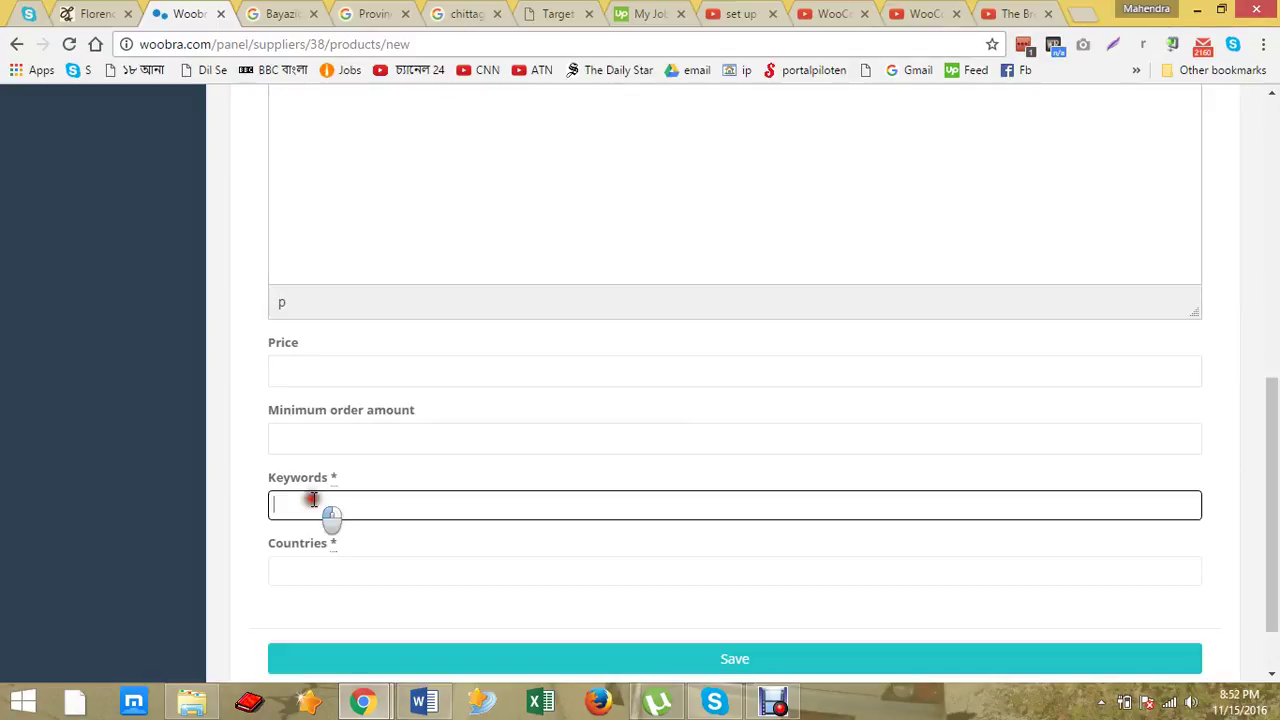
{"action": "type", "text": "t-shirt"}
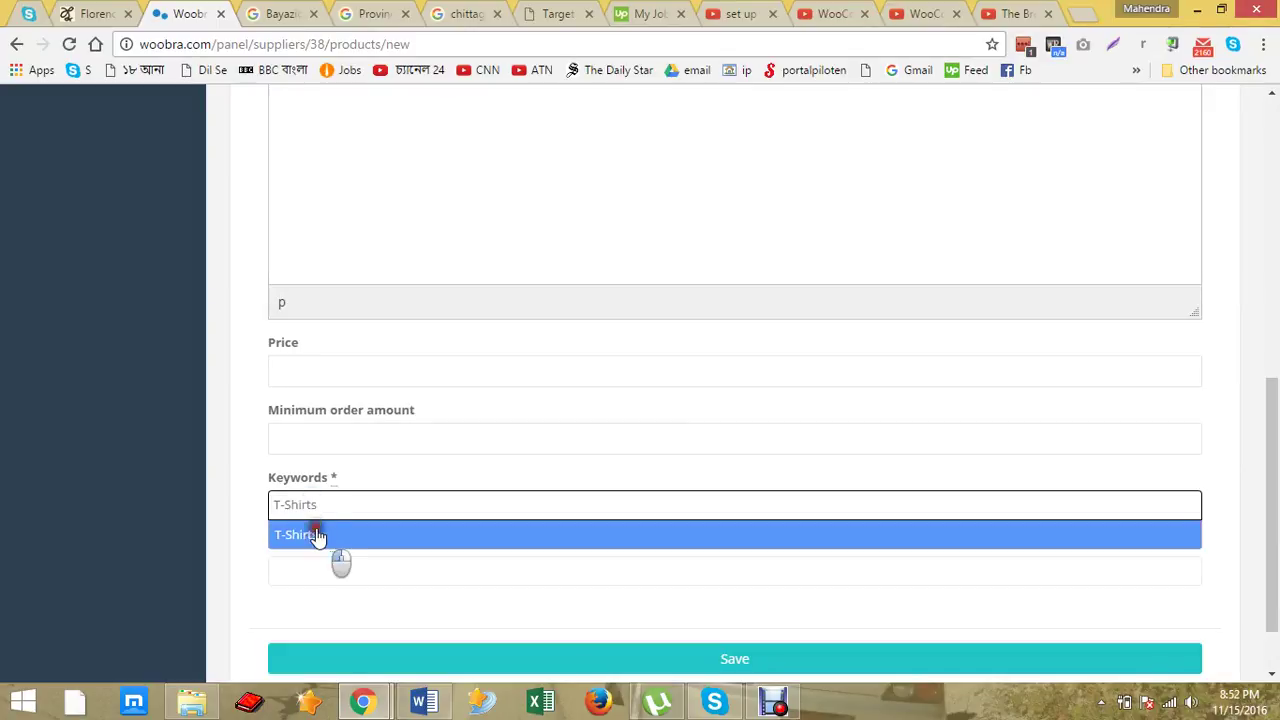
{"action": "left_click", "coordinate": [330, 540]}
Step: Set the new product's Countries to Bangladesh
{"action": "left_click", "coordinate": [442, 570]}
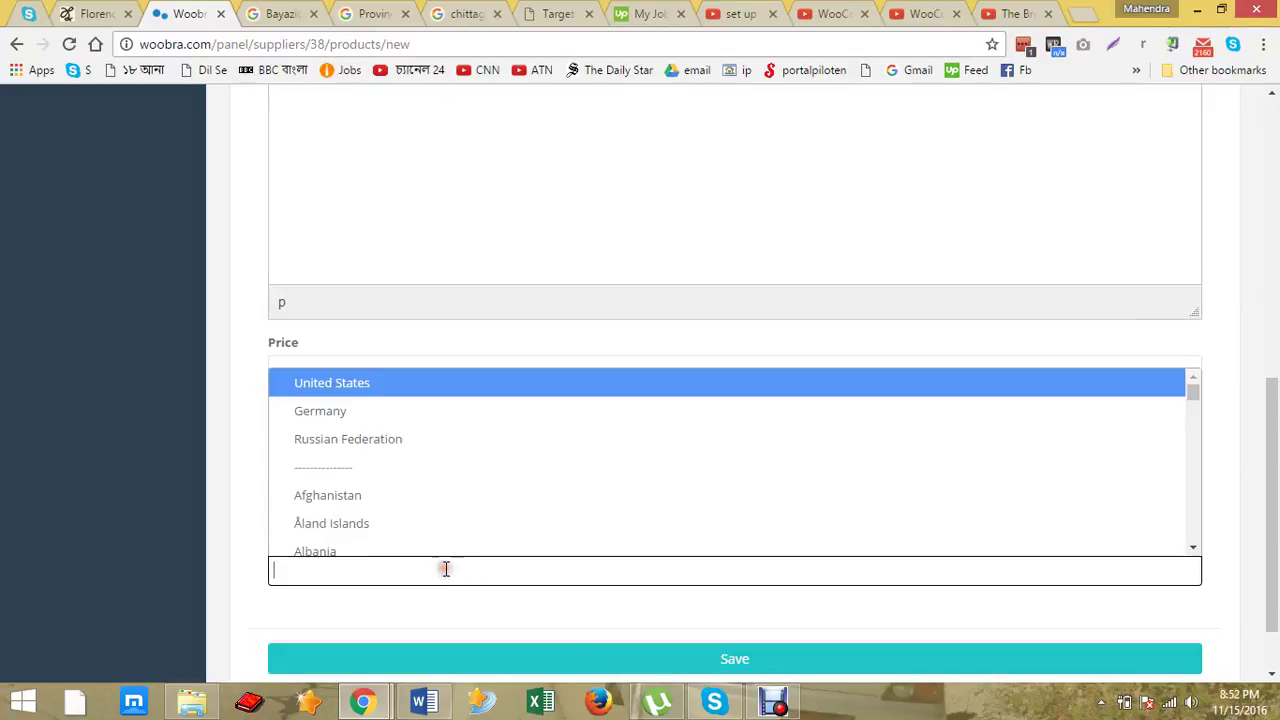
{"action": "type", "text": "b"}
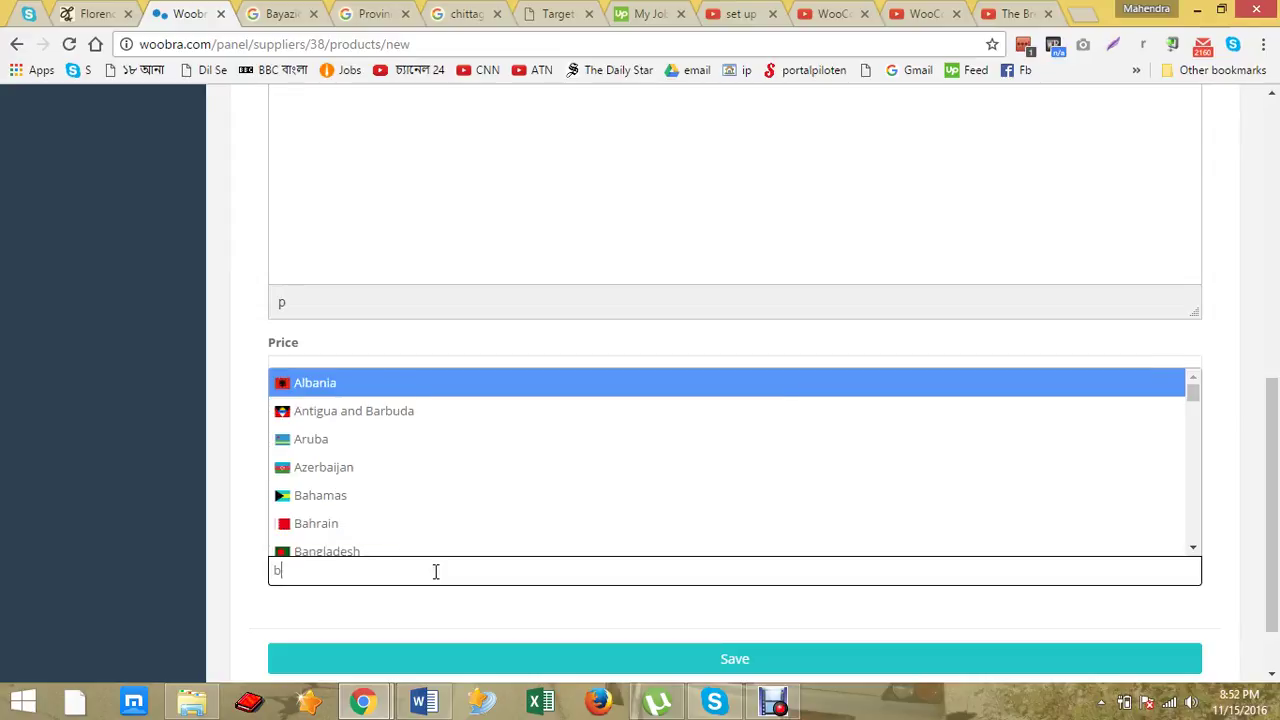
{"action": "left_click", "coordinate": [403, 551]}
{"action": "scroll", "coordinate": [446, 343], "scroll_direction": "up", "scroll_amount": 2}
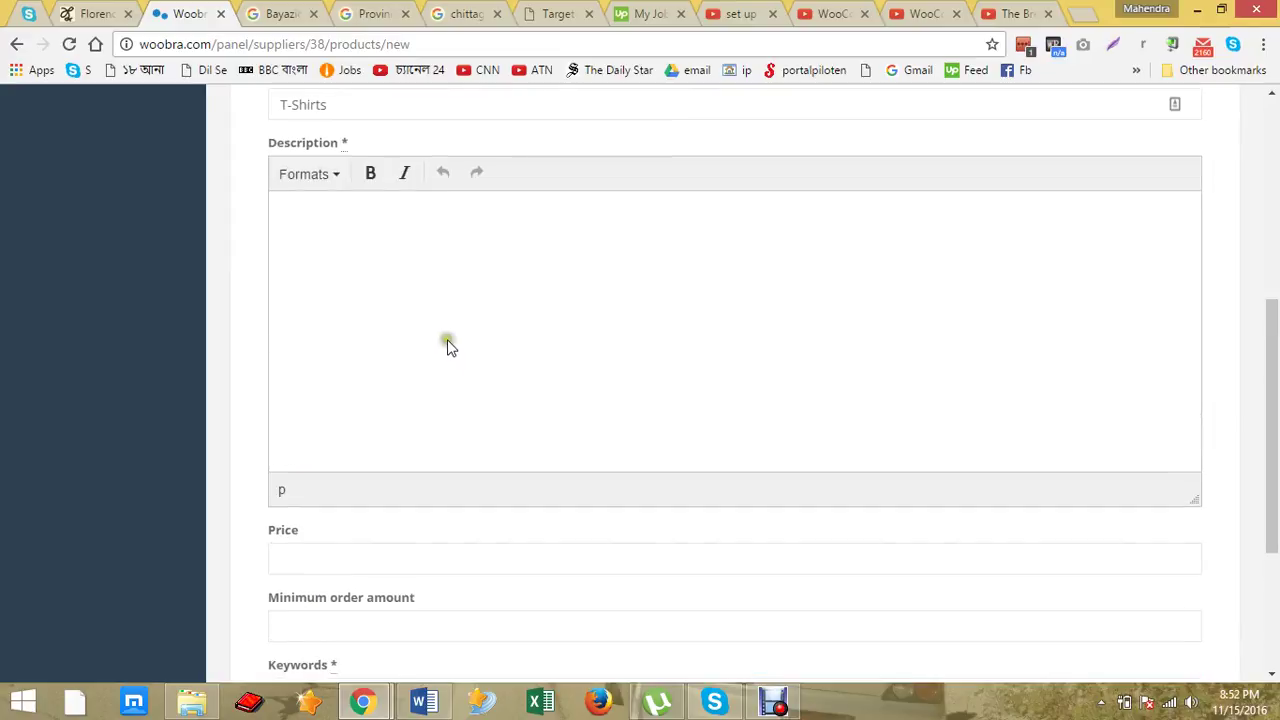
{"action": "left_click", "coordinate": [442, 338]}
{"action": "scroll", "coordinate": [505, 418], "scroll_direction": "up", "scroll_amount": 4}
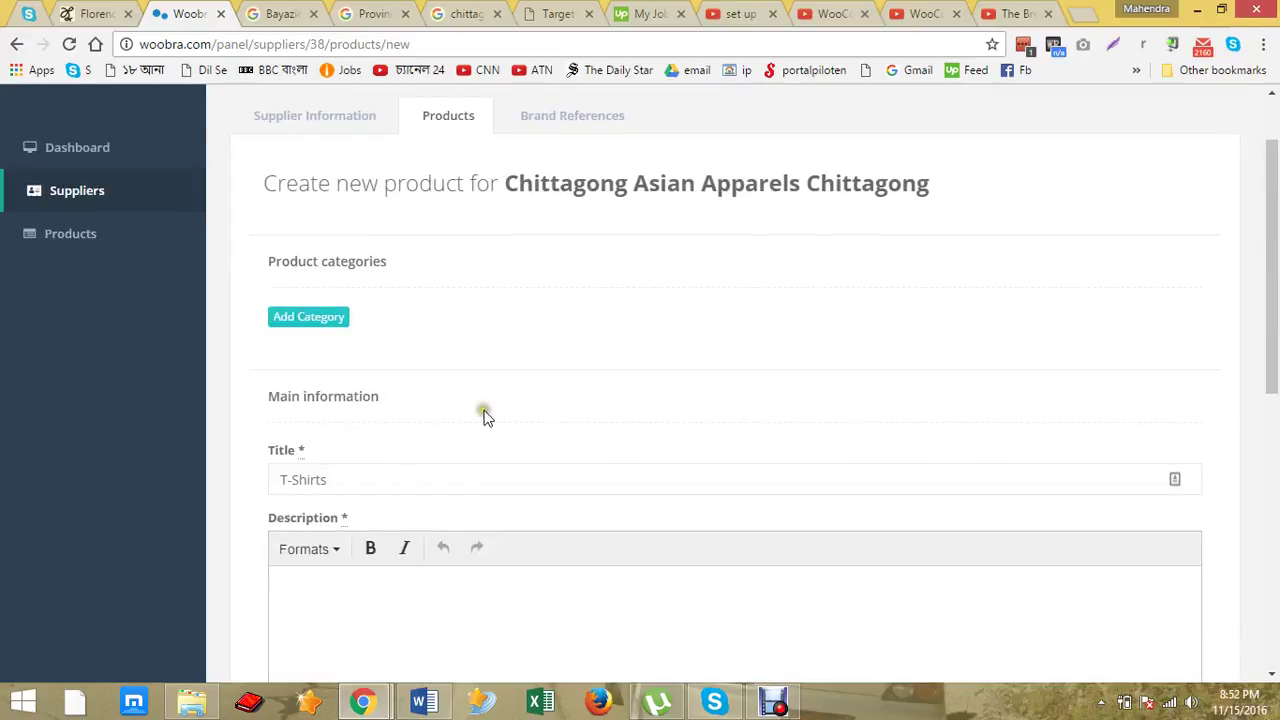
{"action": "scroll", "coordinate": [403, 574], "scroll_direction": "down", "scroll_amount": 1}
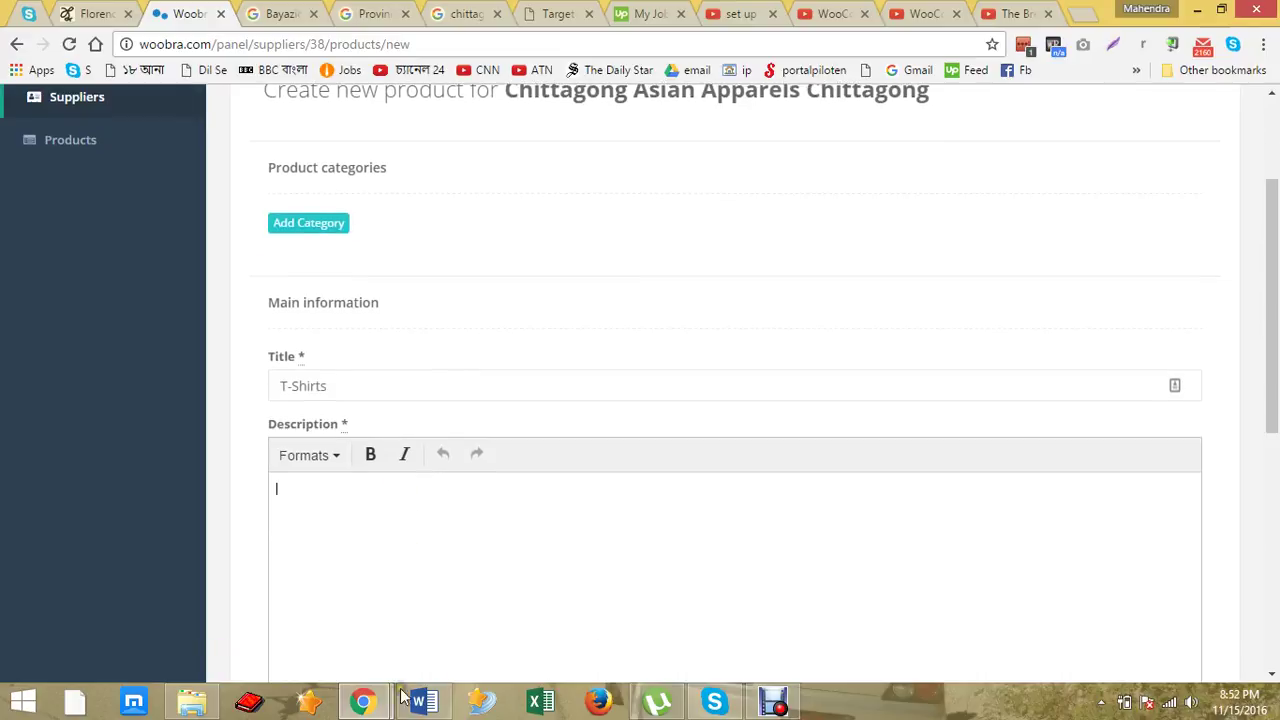
{"action": "mouse_move", "coordinate": [372, 703]}
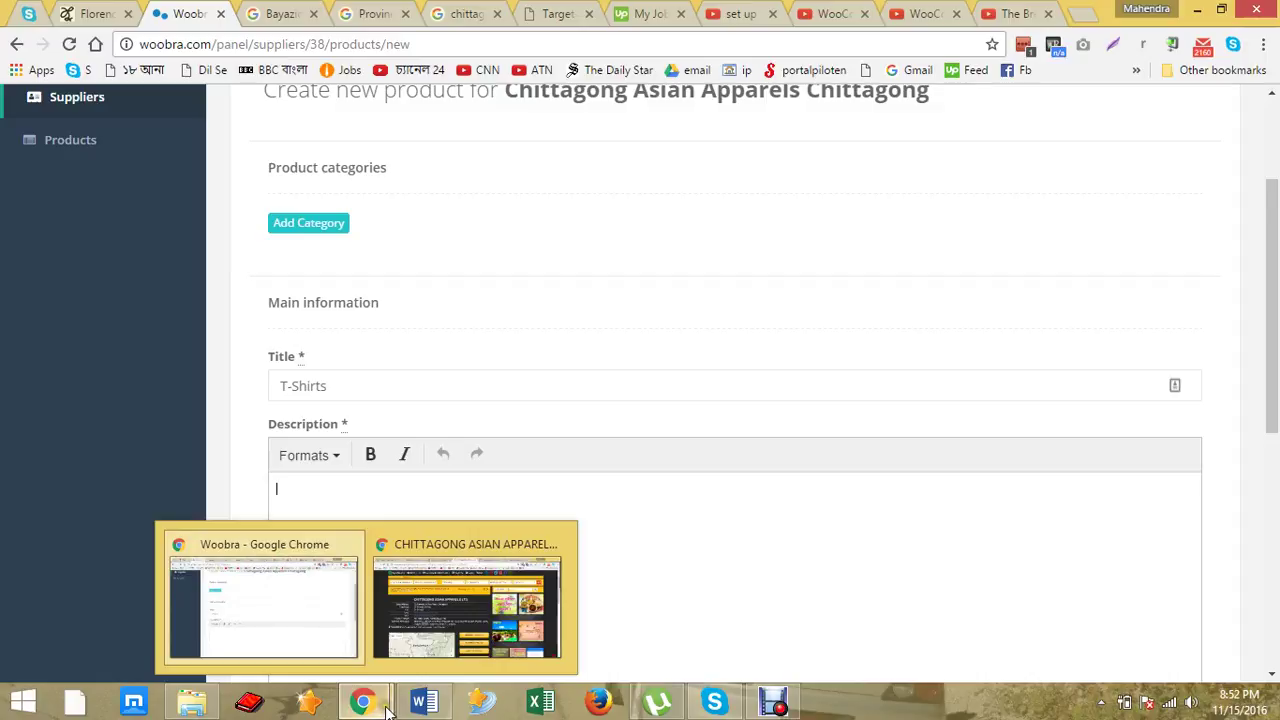
{"action": "left_click", "coordinate": [770, 700]}
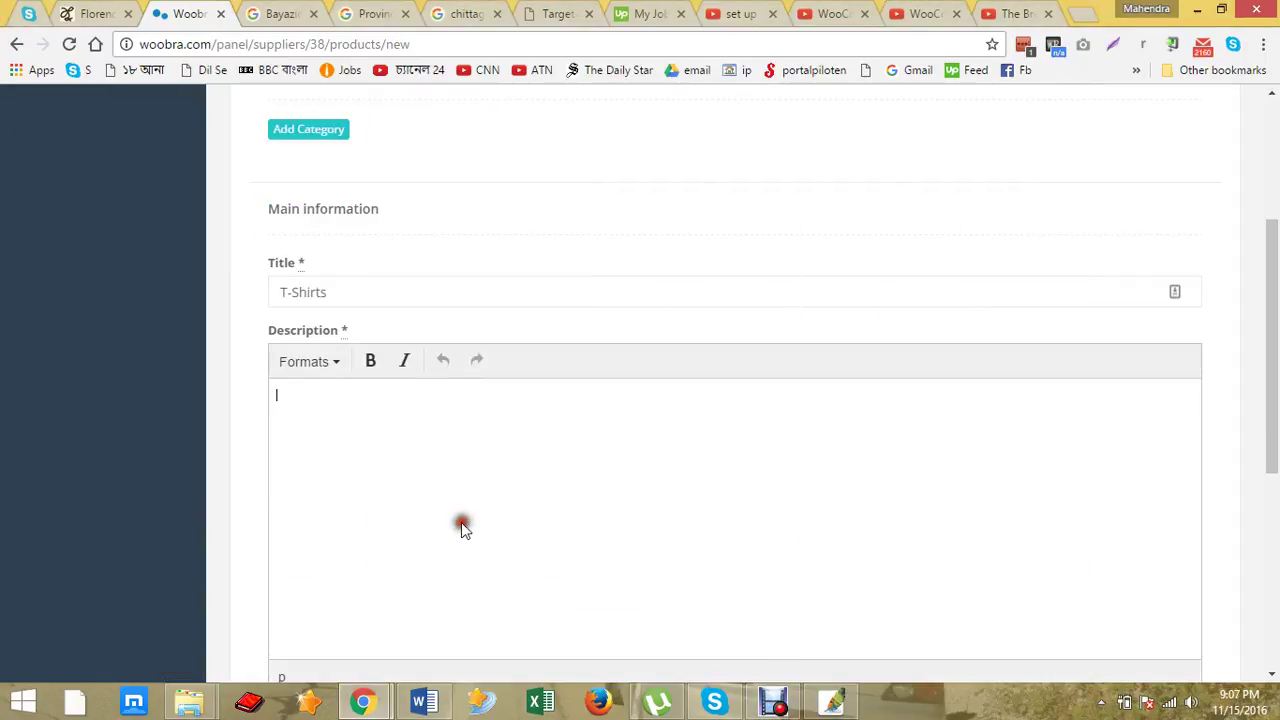
Step: Copy both t-shirt paragraphs from all product.docx in Word and enter them once as the product's Description in Woobra
{"action": "left_click", "coordinate": [425, 703]}
{"action": "left_click_drag", "start_coordinate": [886, 429], "coordinate": [557, 256]}
{"action": "key", "text": "ctrl+c"}
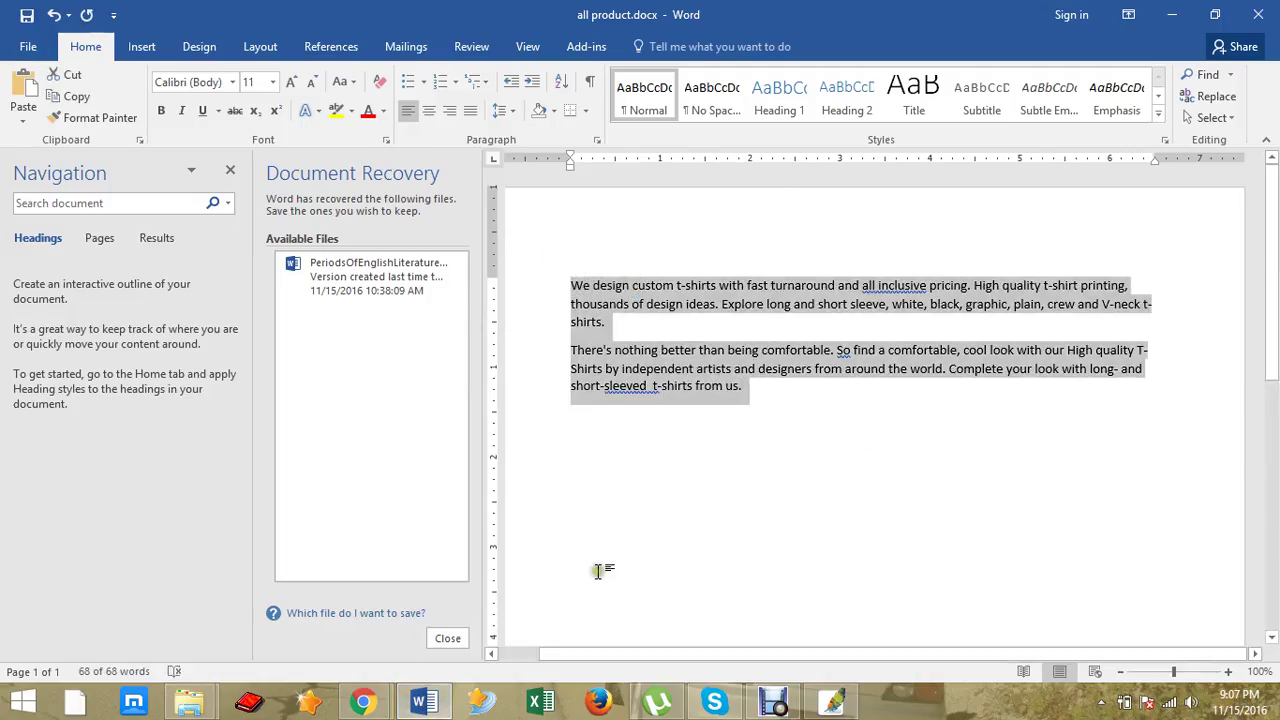
{"action": "left_click", "coordinate": [362, 703]}
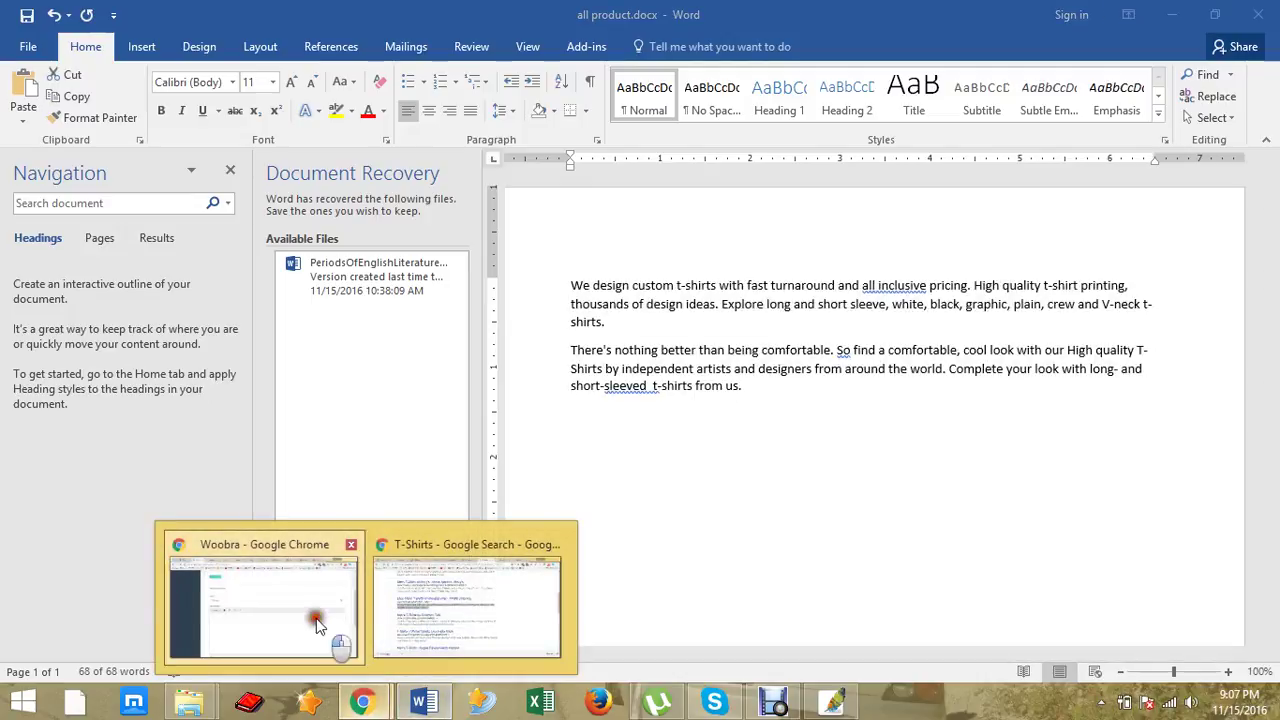
{"action": "left_click", "coordinate": [316, 624]}
{"action": "key", "text": "ctrl+v"}
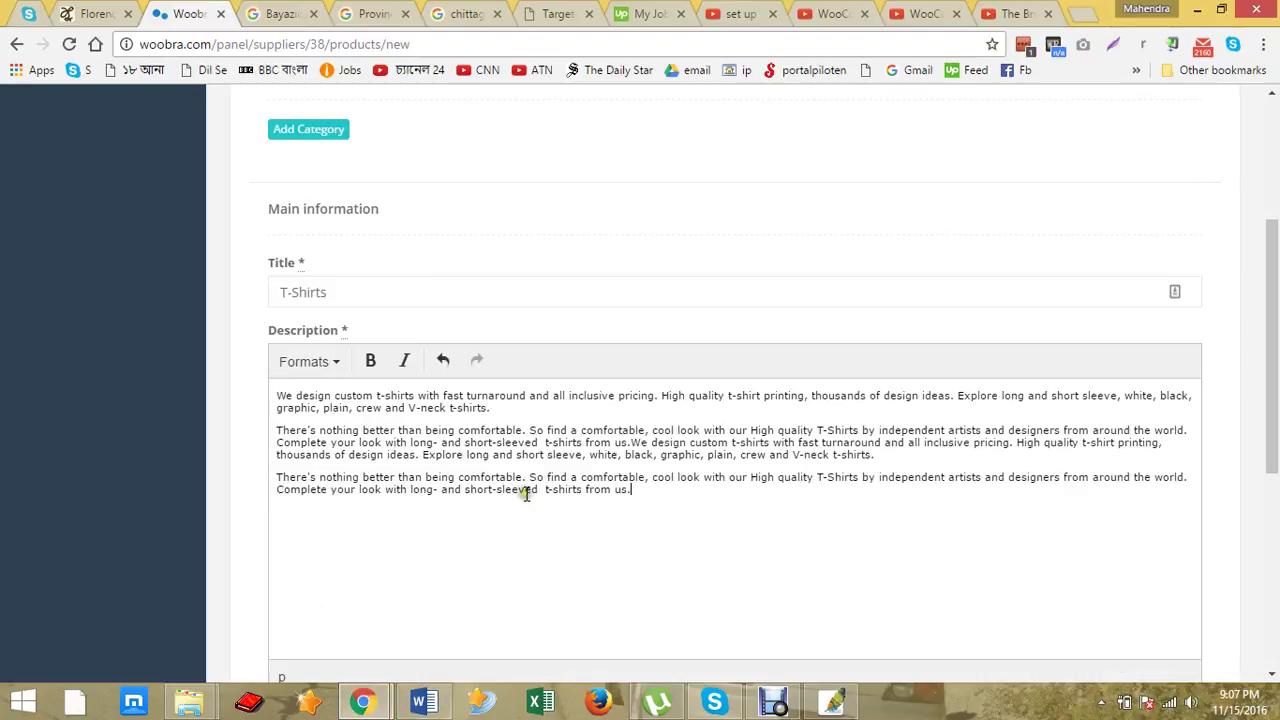
{"action": "key", "text": "ctrl+z"}
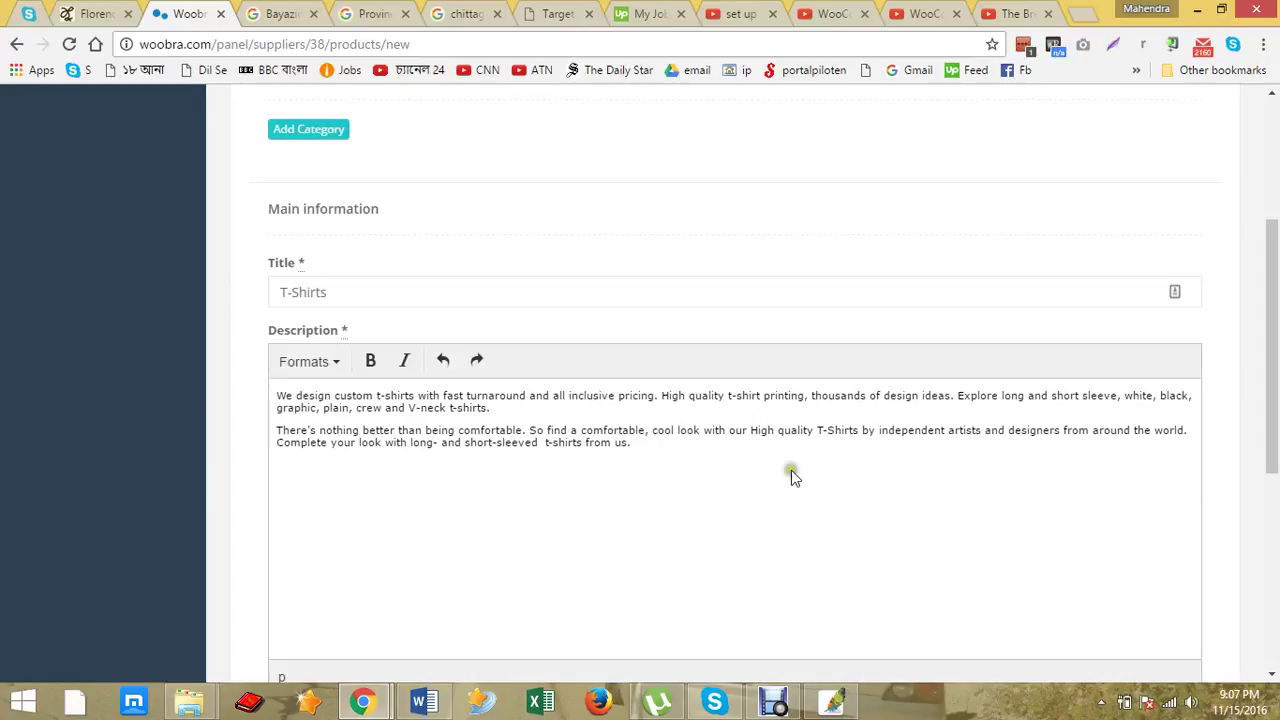
{"action": "key", "text": "ctrl+a"}
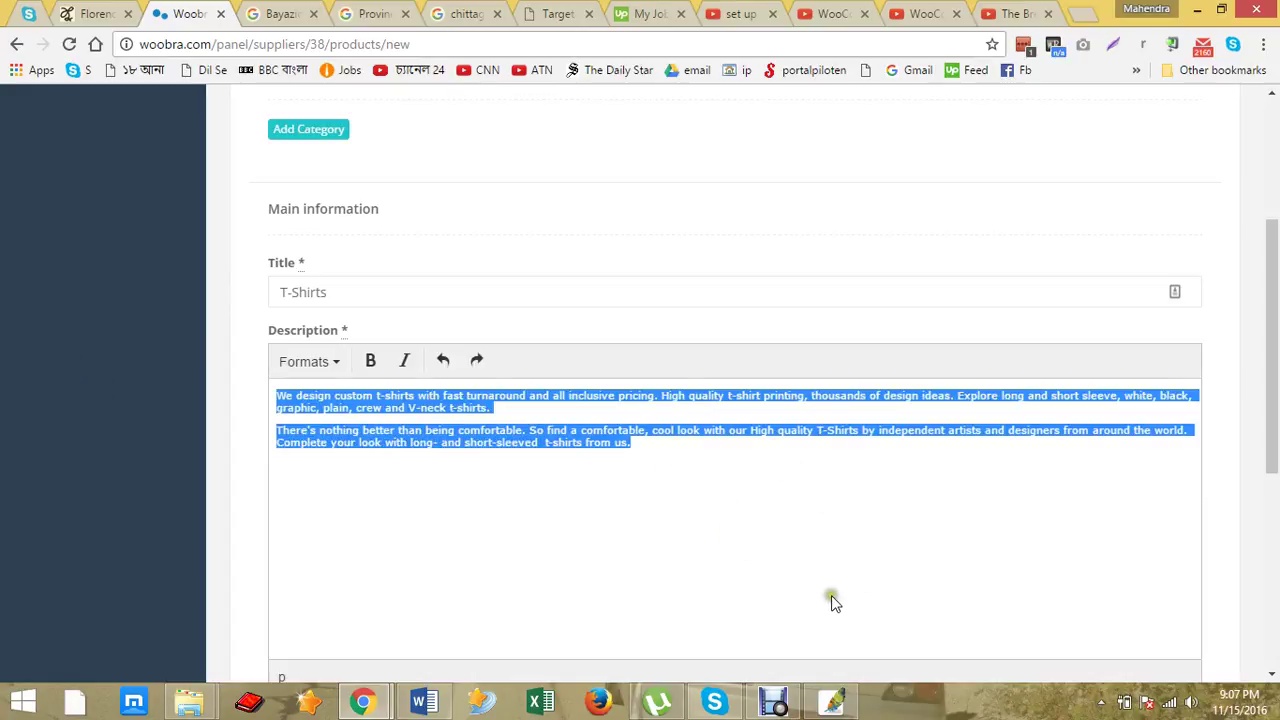
{"action": "key", "text": "ctrl+v"}
{"action": "left_click", "coordinate": [505, 532]}
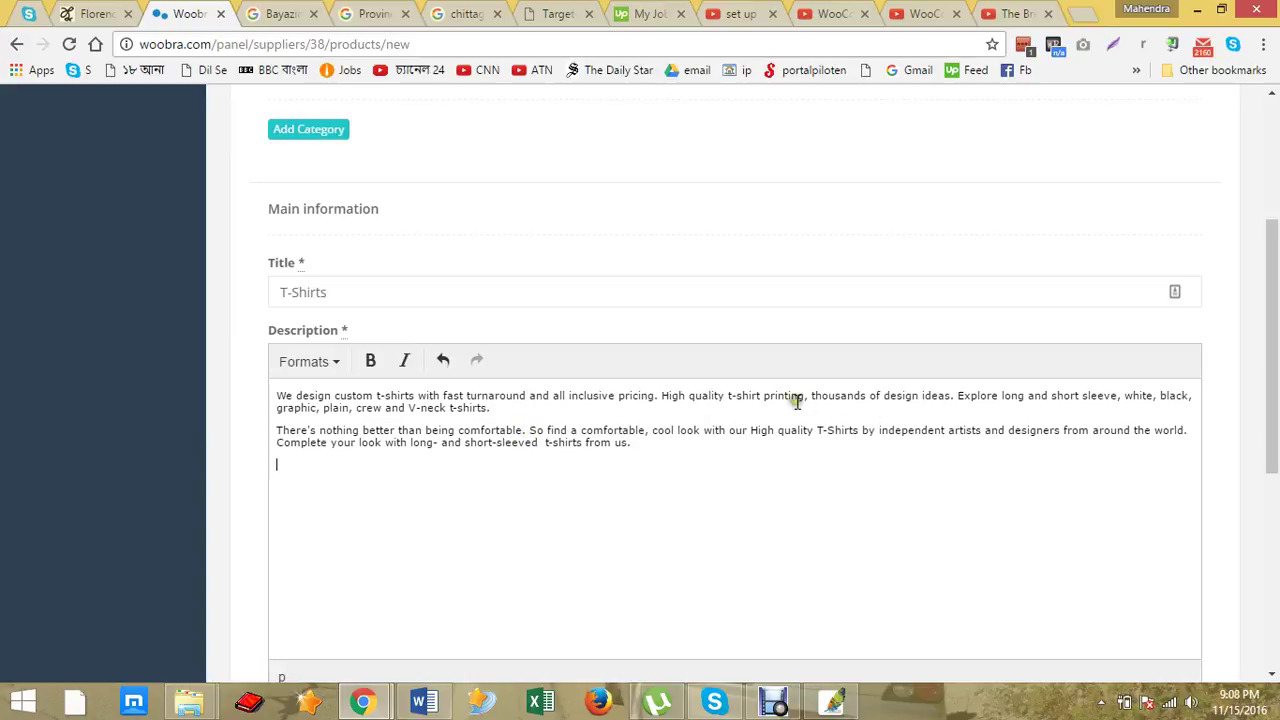
Step: Move the text from "There's nothing better" through "around the world." to directly after "all inclusive pricing." in the product Description
{"action": "left_click_drag", "start_coordinate": [661, 395], "coordinate": [955, 395]}
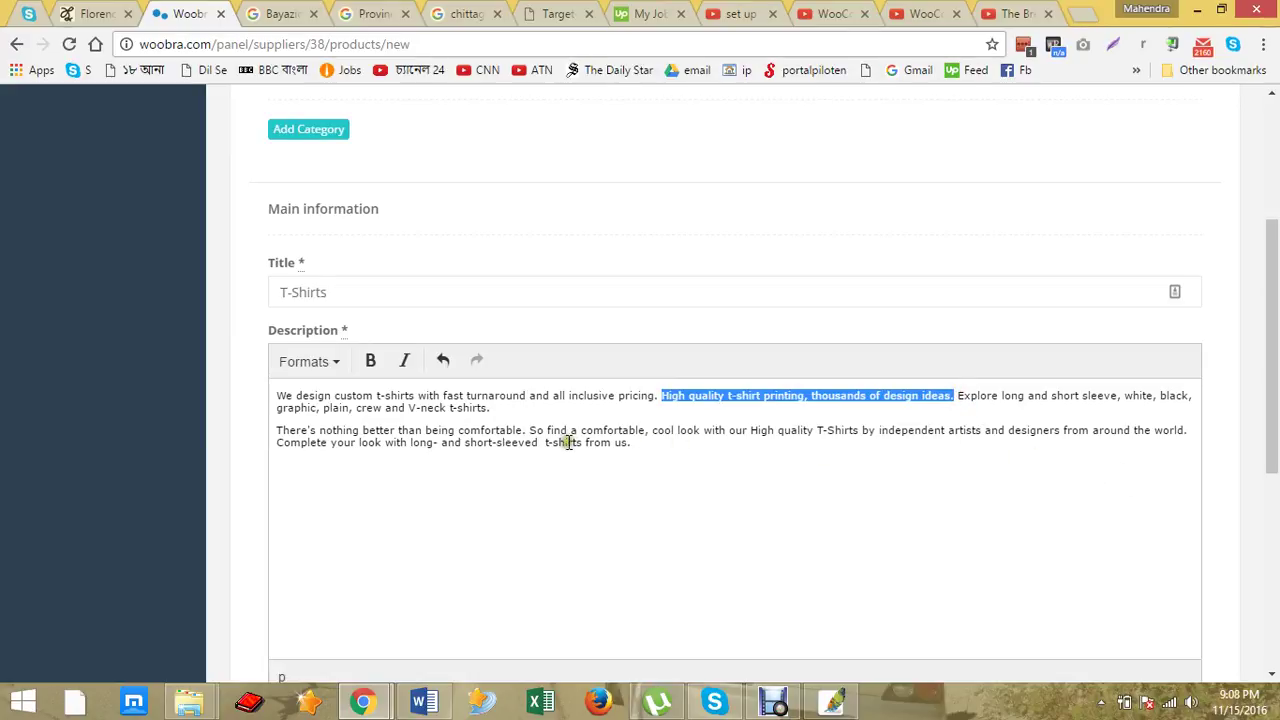
{"action": "left_click", "coordinate": [662, 405]}
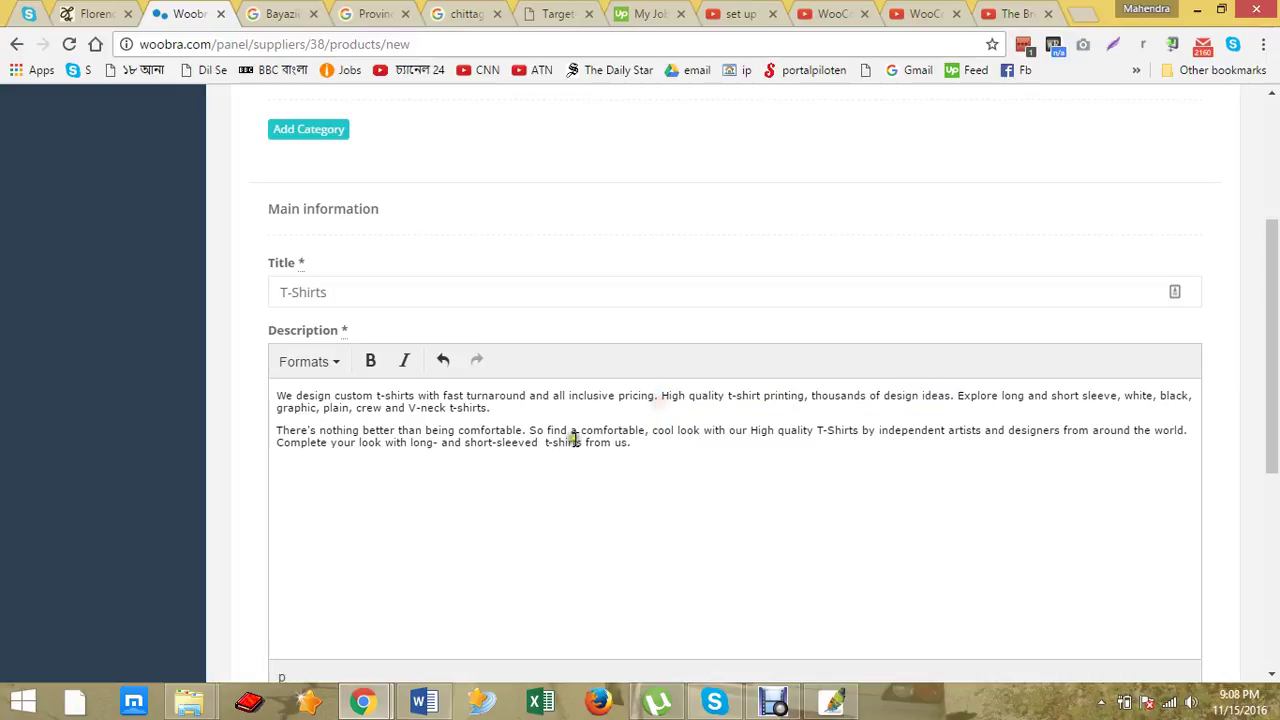
{"action": "left_click", "coordinate": [276, 433]}
{"action": "left_click_drag", "start_coordinate": [278, 430], "coordinate": [1193, 428]}
{"action": "key", "text": "ctrl+c"}
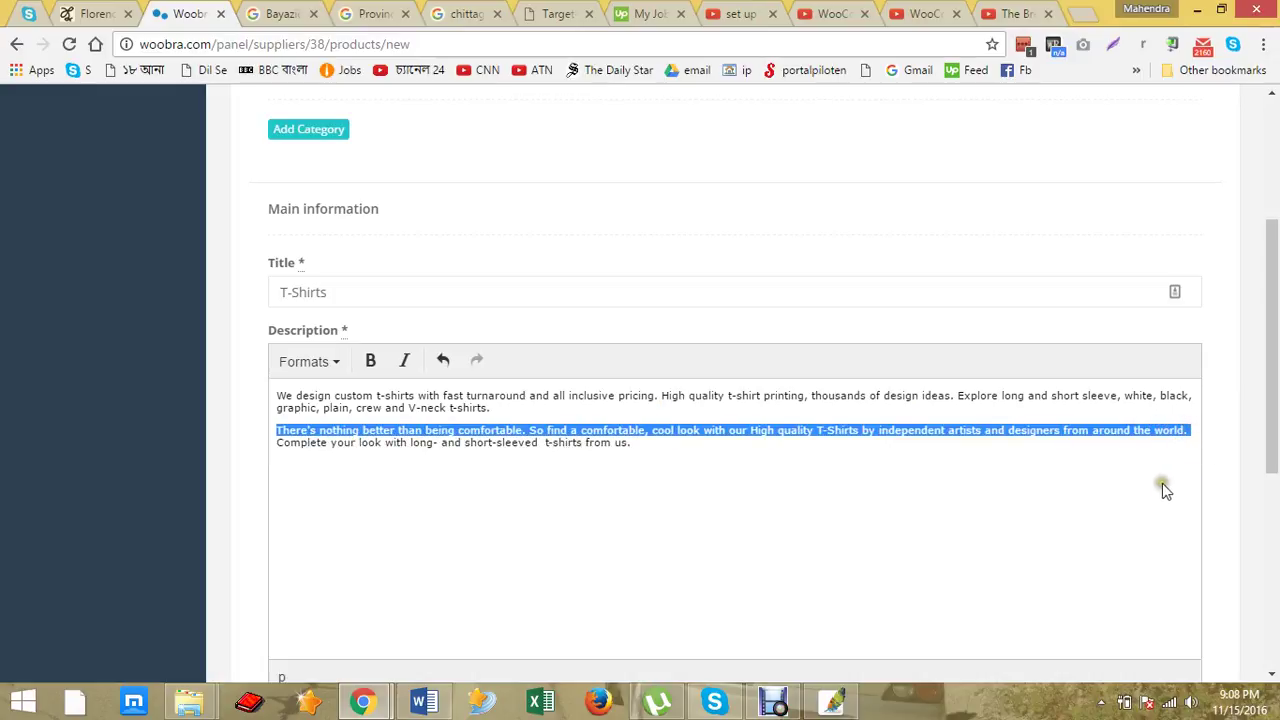
{"action": "key", "text": "BackSpace"}
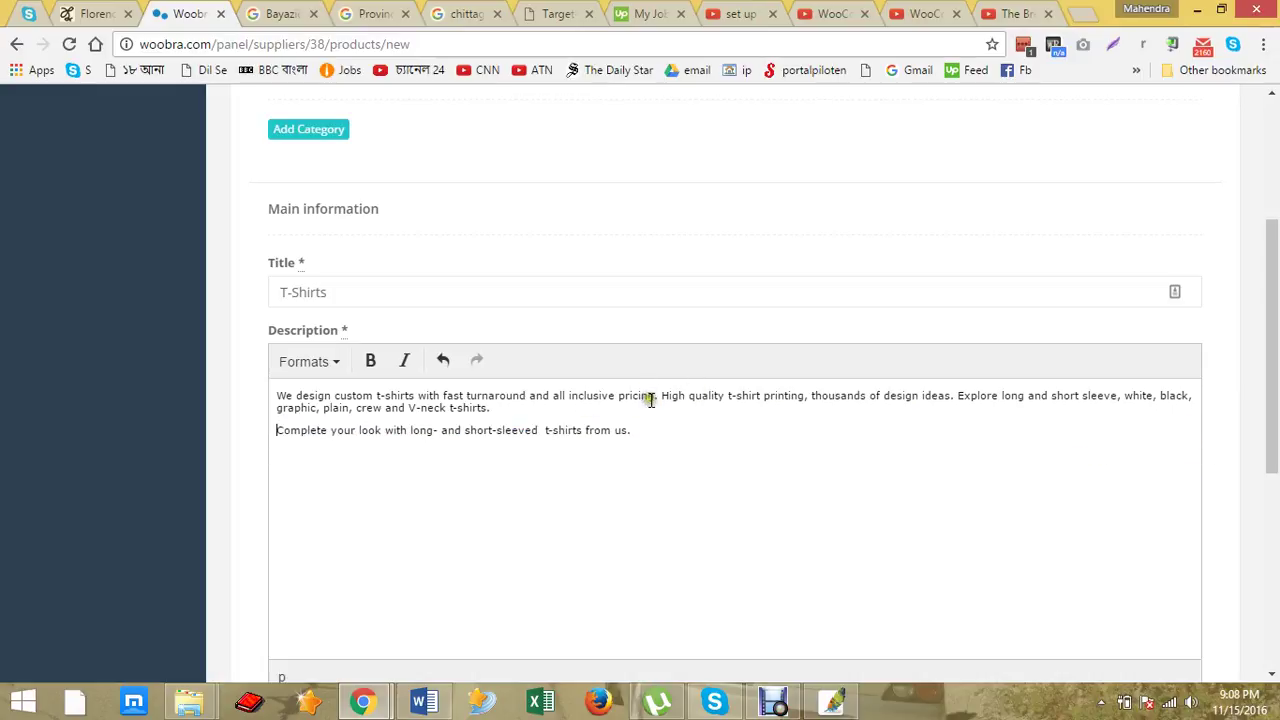
{"action": "left_click", "coordinate": [659, 399]}
{"action": "key", "text": "ctrl+v"}
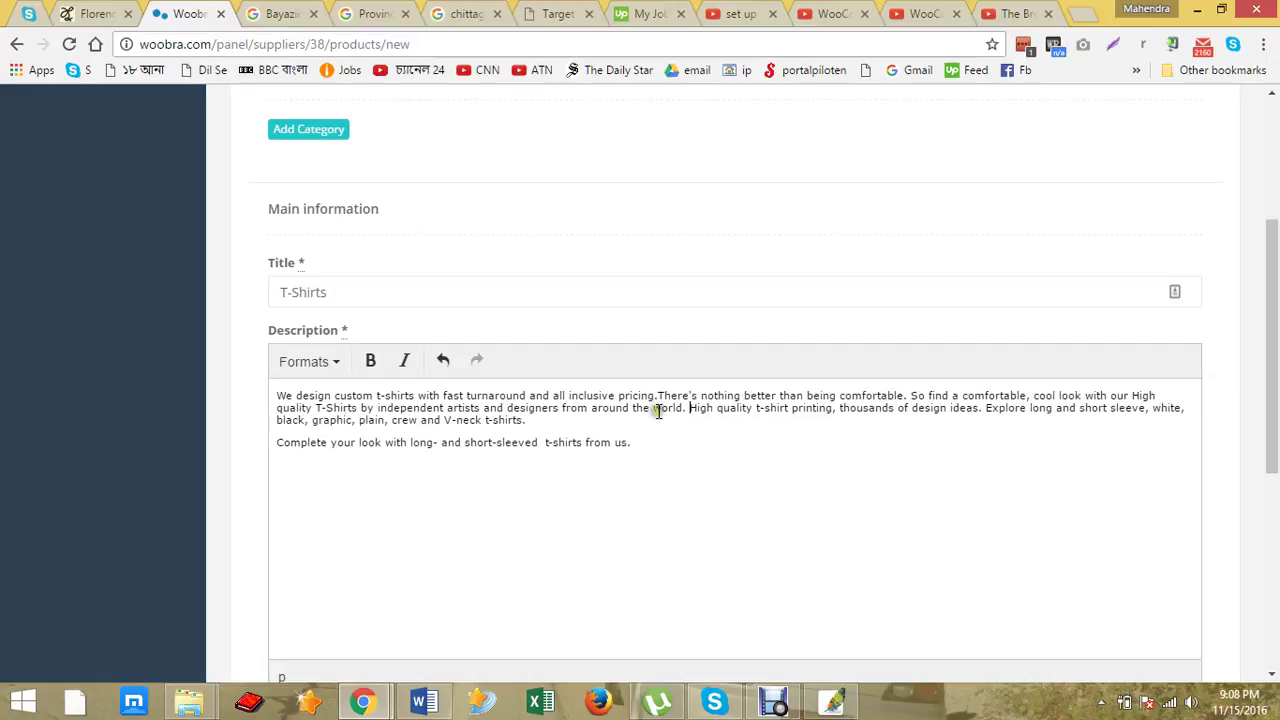
{"action": "left_click", "coordinate": [659, 399]}
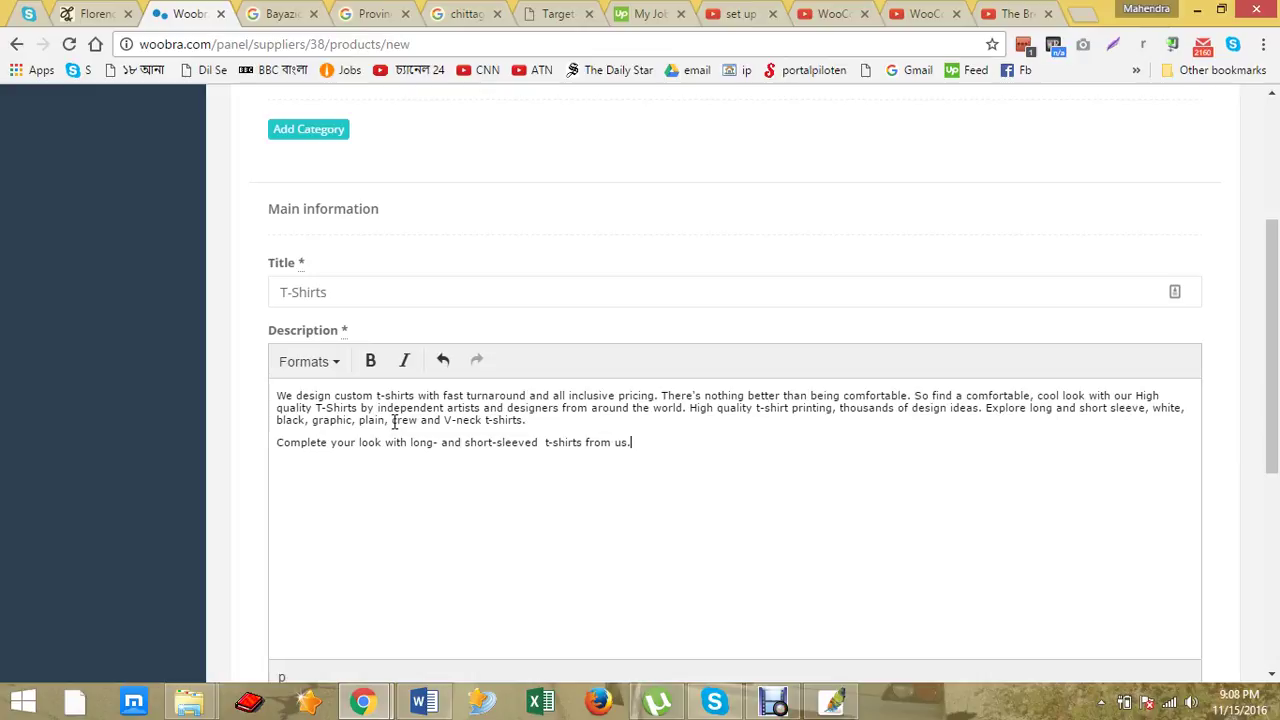
Step: Replace "t-shirts" in the Description's last sentence with the copied phrase "crew and V-neck t-shirts"
{"action": "left_click_drag", "start_coordinate": [393, 421], "coordinate": [522, 421]}
{"action": "key", "text": "ctrl+c"}
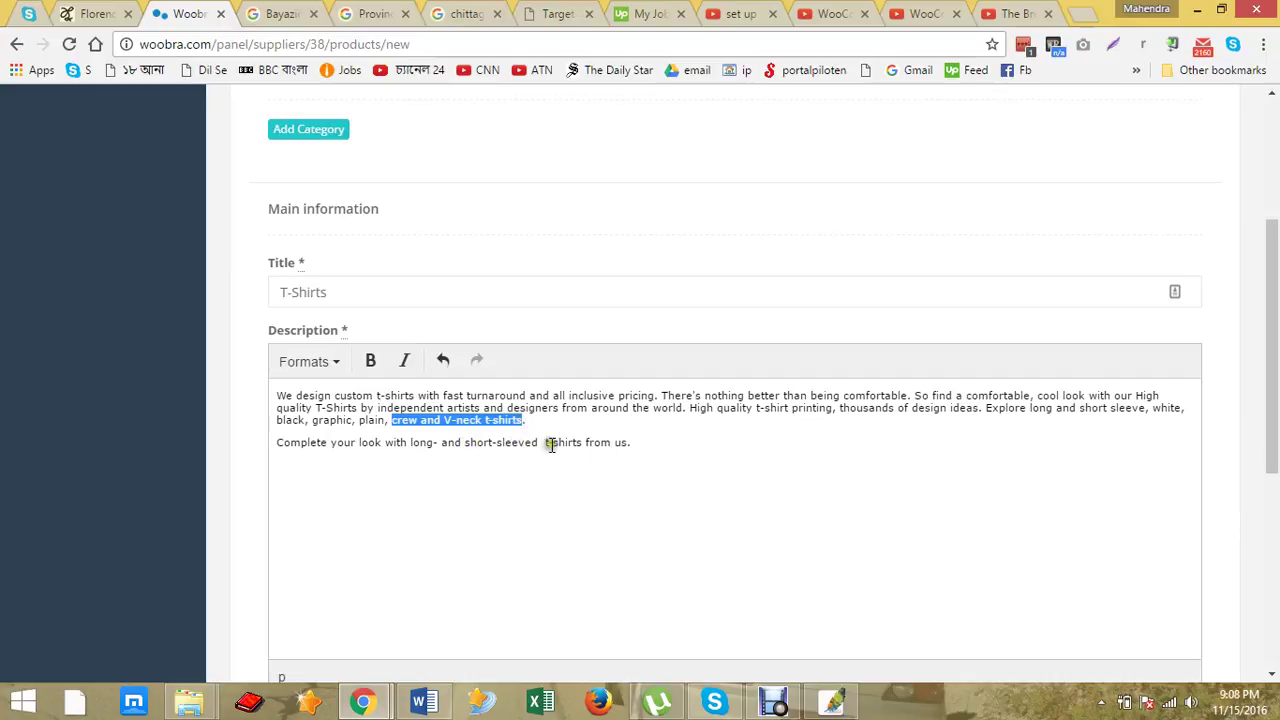
{"action": "left_click_drag", "start_coordinate": [547, 443], "coordinate": [581, 443]}
{"action": "key", "text": "ctrl+v"}
Step: Copy the full revised product Description over the old text in all product.docx in Word, save the document, and return to Woobra
{"action": "left_click_drag", "start_coordinate": [814, 451], "coordinate": [3, 352]}
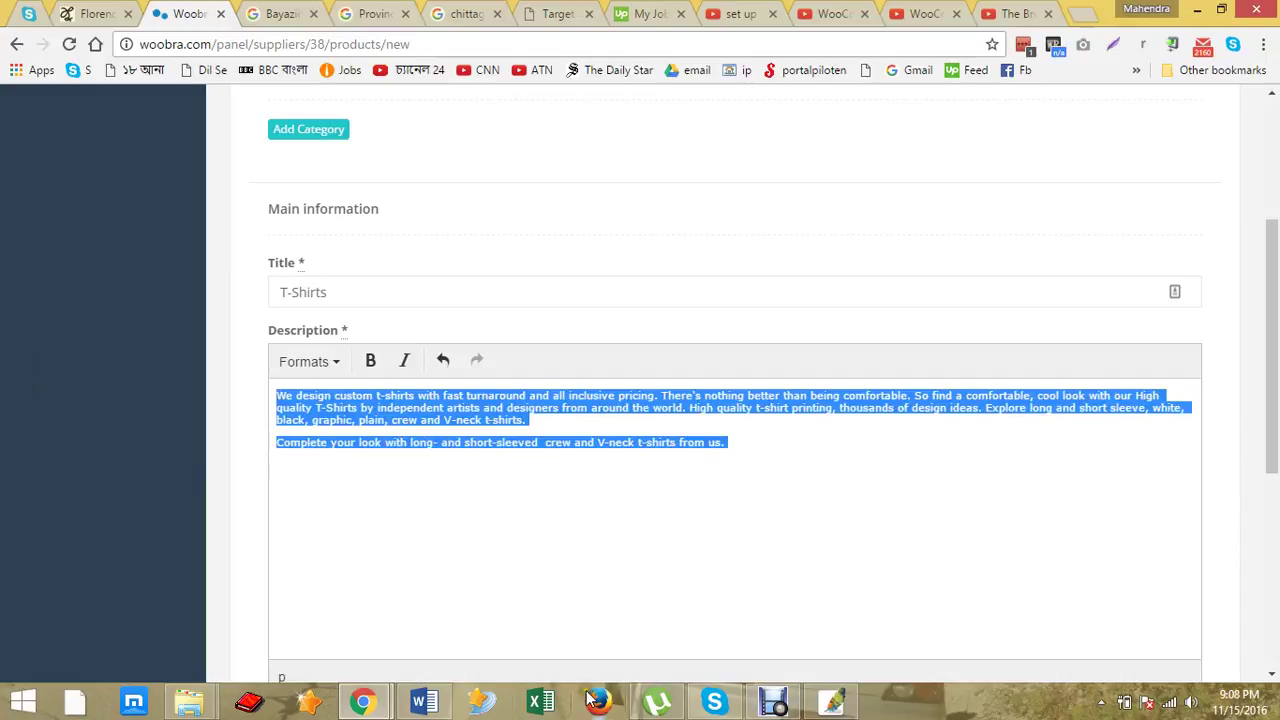
{"action": "left_click", "coordinate": [424, 700]}
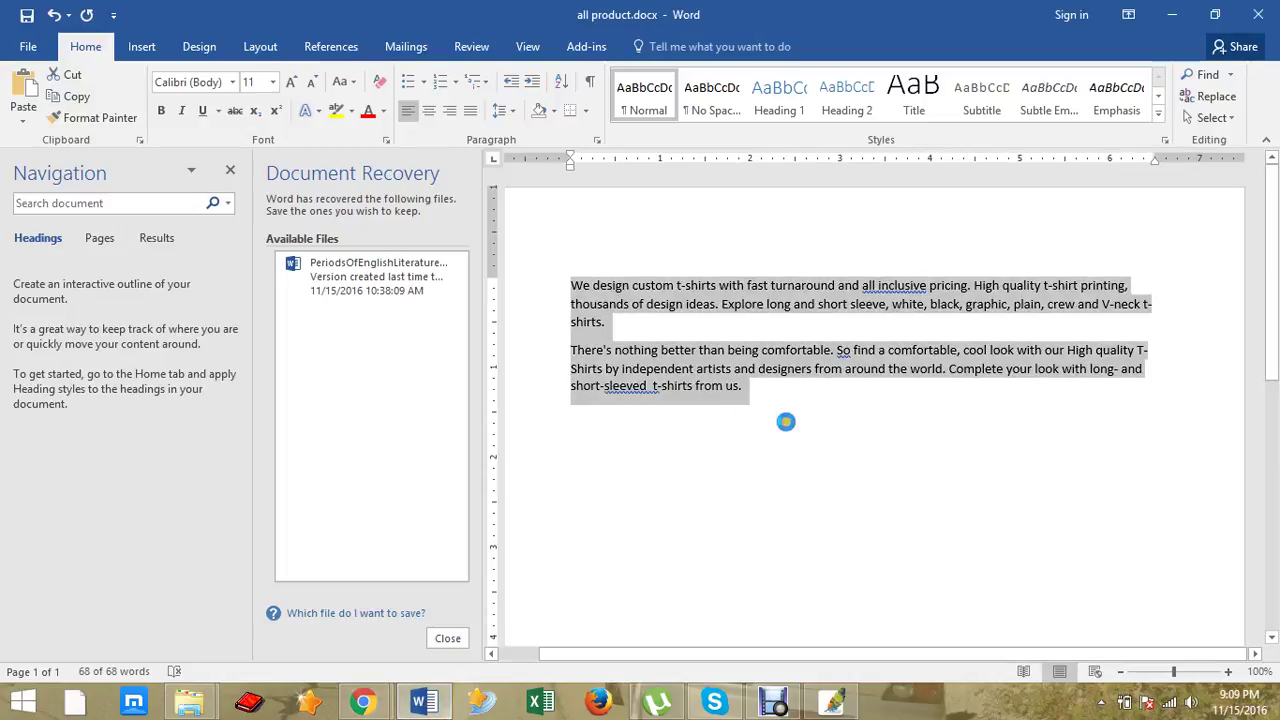
{"action": "type", "text": "We design custom t-shirts with fast turnaround and all inclusive pricing. There's nothing better than being comfortable. So find a comfortable, cool look with our High quality T-Shirts by independent artists and designers from around the world. High quality t-shirt printing, thousands of design ideas. Explore long and short sleeve, white, black, graphic, plain, crew and V-neck t-shirts.  Complete your look with long- and short-sleeved  crew and V-neck t-shirts from us."}
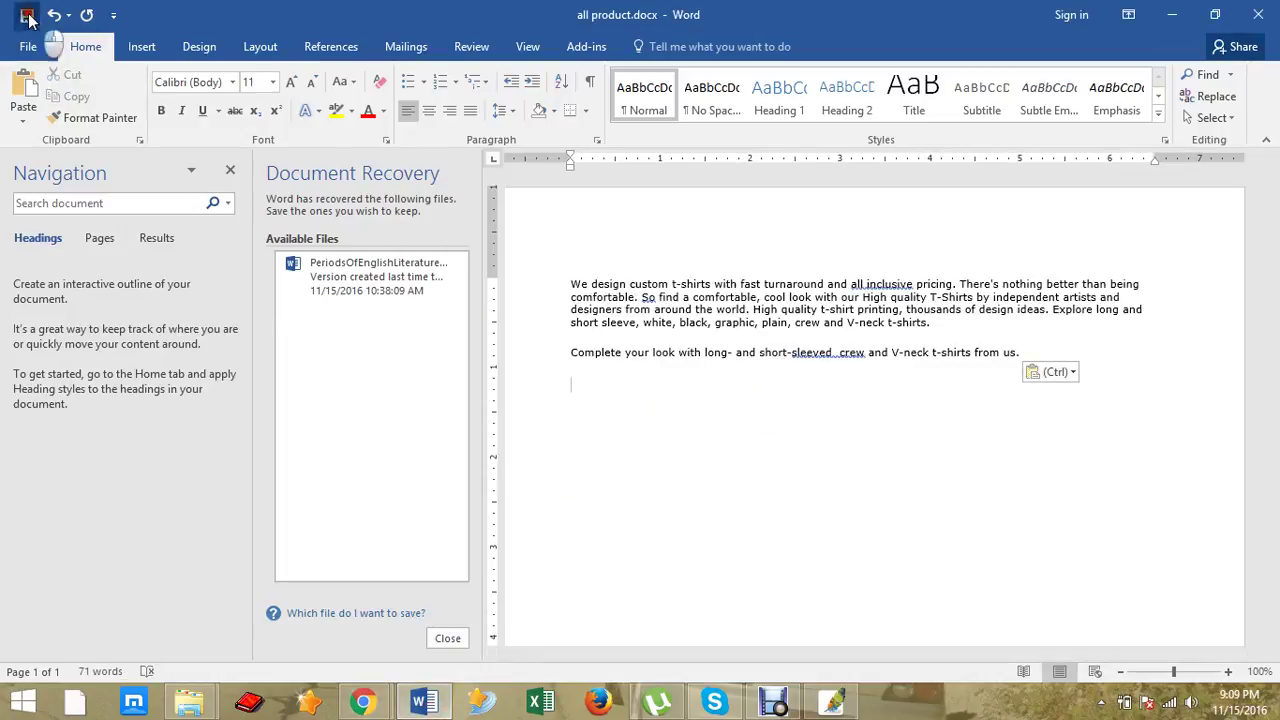
{"action": "key", "text": "ctrl+s"}
{"action": "key", "text": "alt+Tab"}
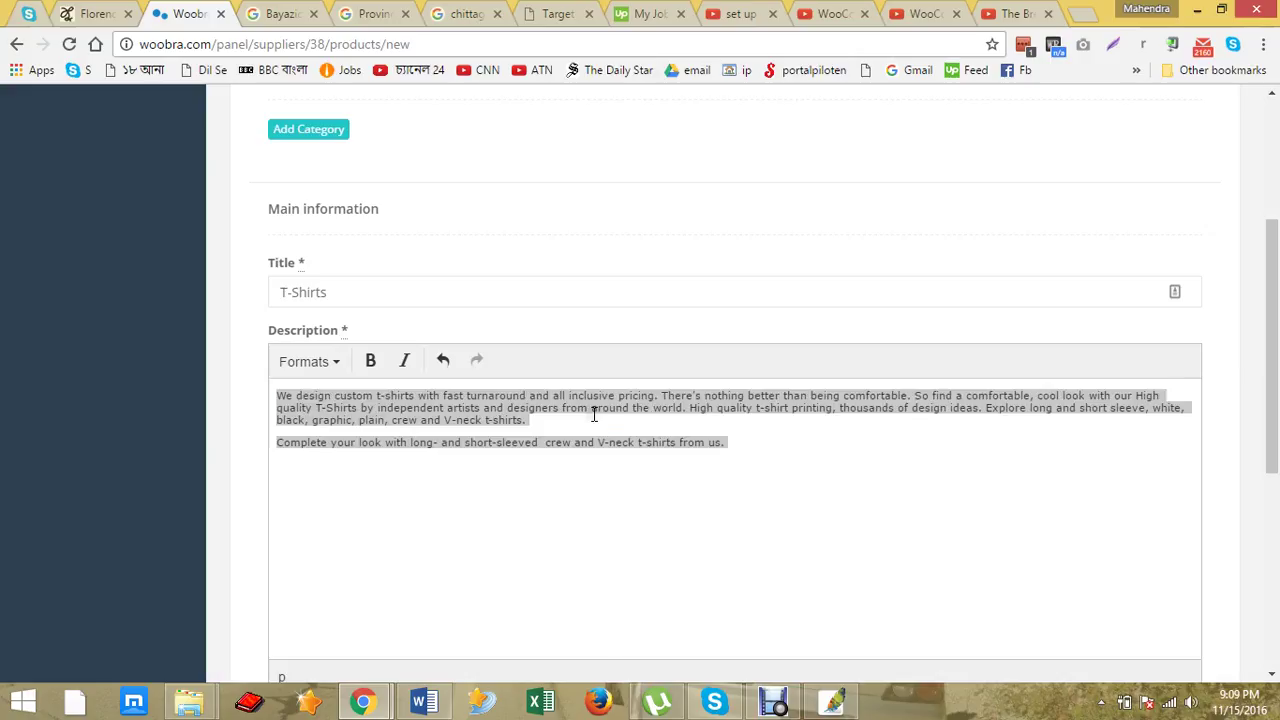
Step: Copy "Asian Apparels" from the "Chittagong Asian Apparels Chittagong" Google search query in the other Chrome window
{"action": "left_click", "coordinate": [571, 523]}
{"action": "scroll", "coordinate": [572, 517], "scroll_direction": "down", "scroll_amount": 3}
{"action": "scroll", "coordinate": [565, 511], "scroll_direction": "down", "scroll_amount": 1}
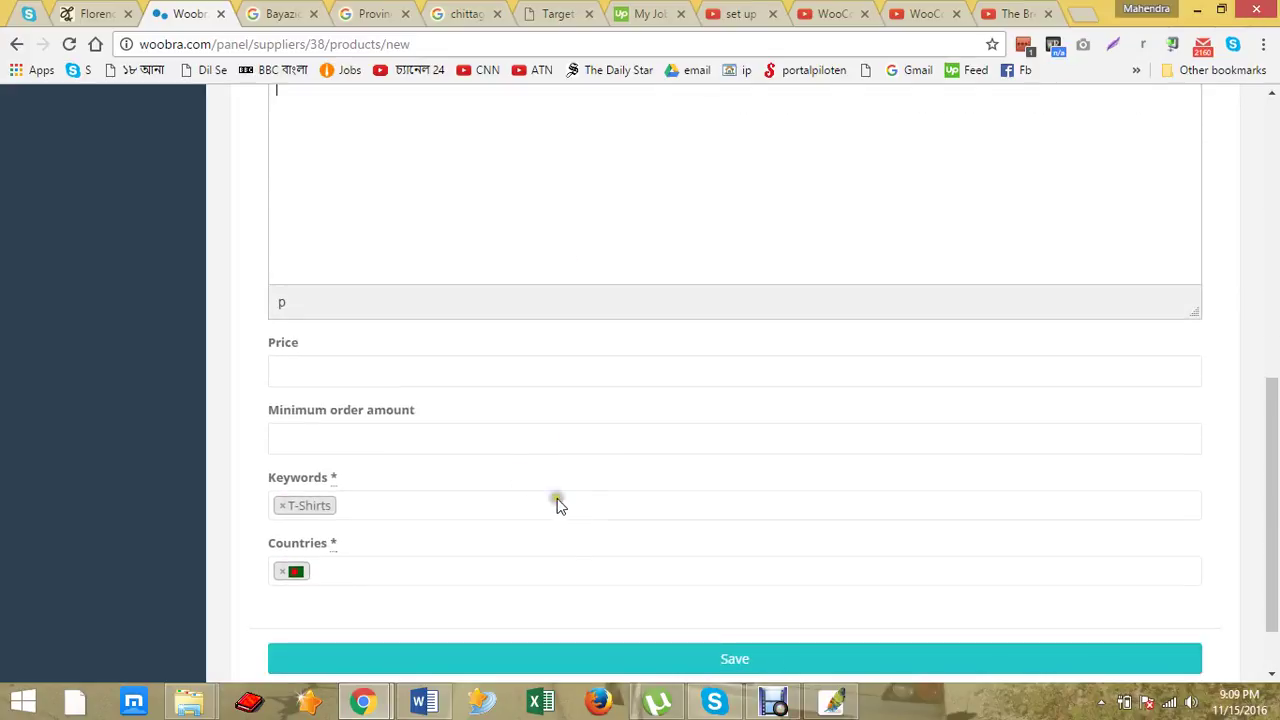
{"action": "scroll", "coordinate": [370, 550], "scroll_direction": "down", "scroll_amount": 1}
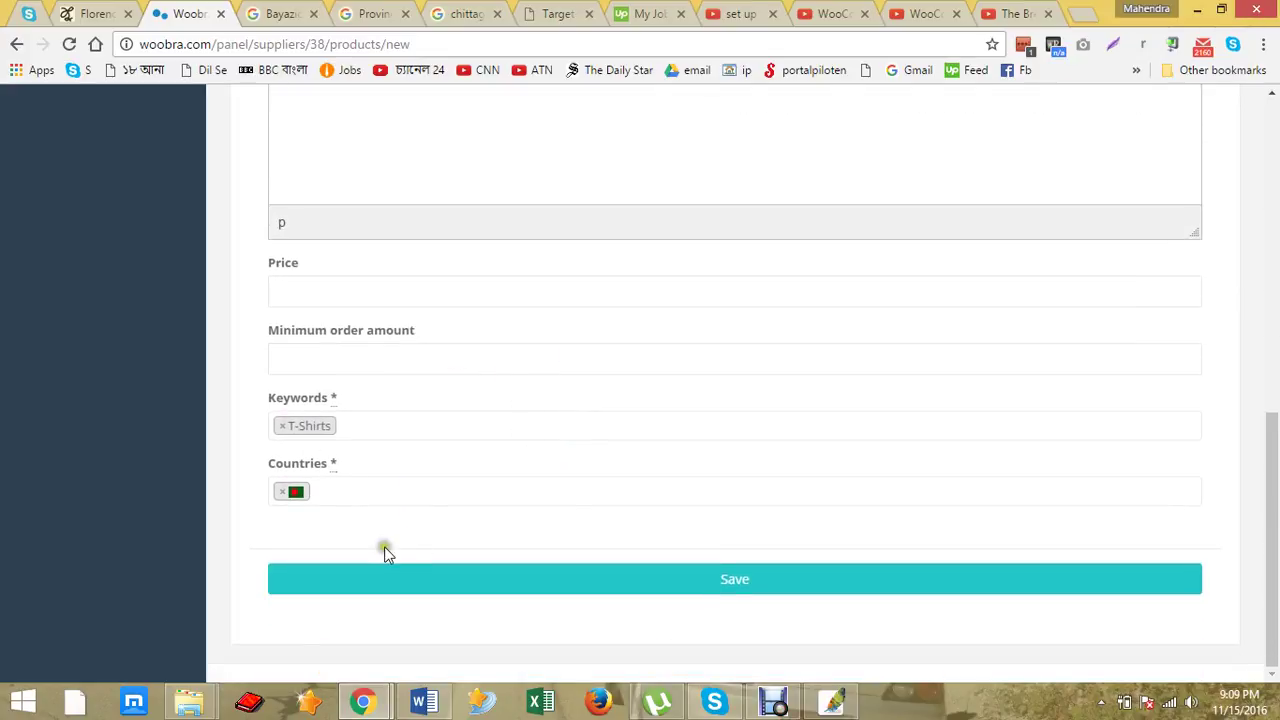
{"action": "left_click", "coordinate": [460, 425]}
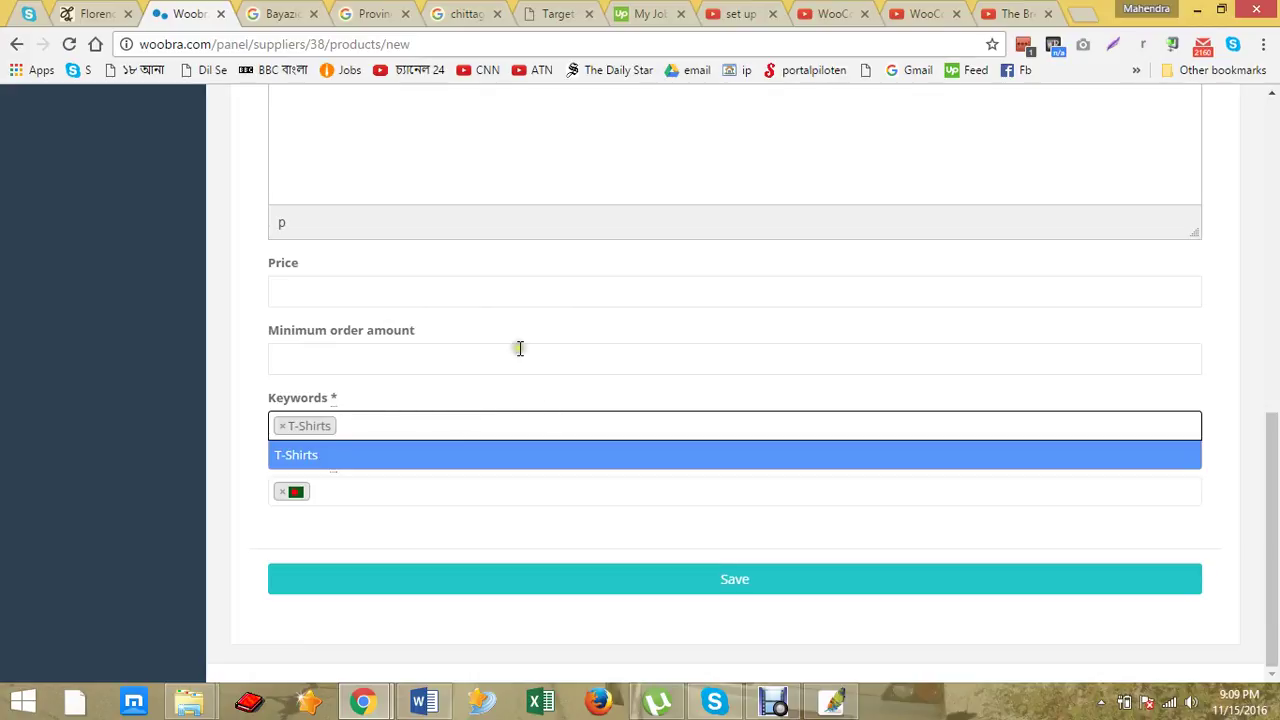
{"action": "mouse_move", "coordinate": [362, 700]}
{"action": "left_click", "coordinate": [433, 615]}
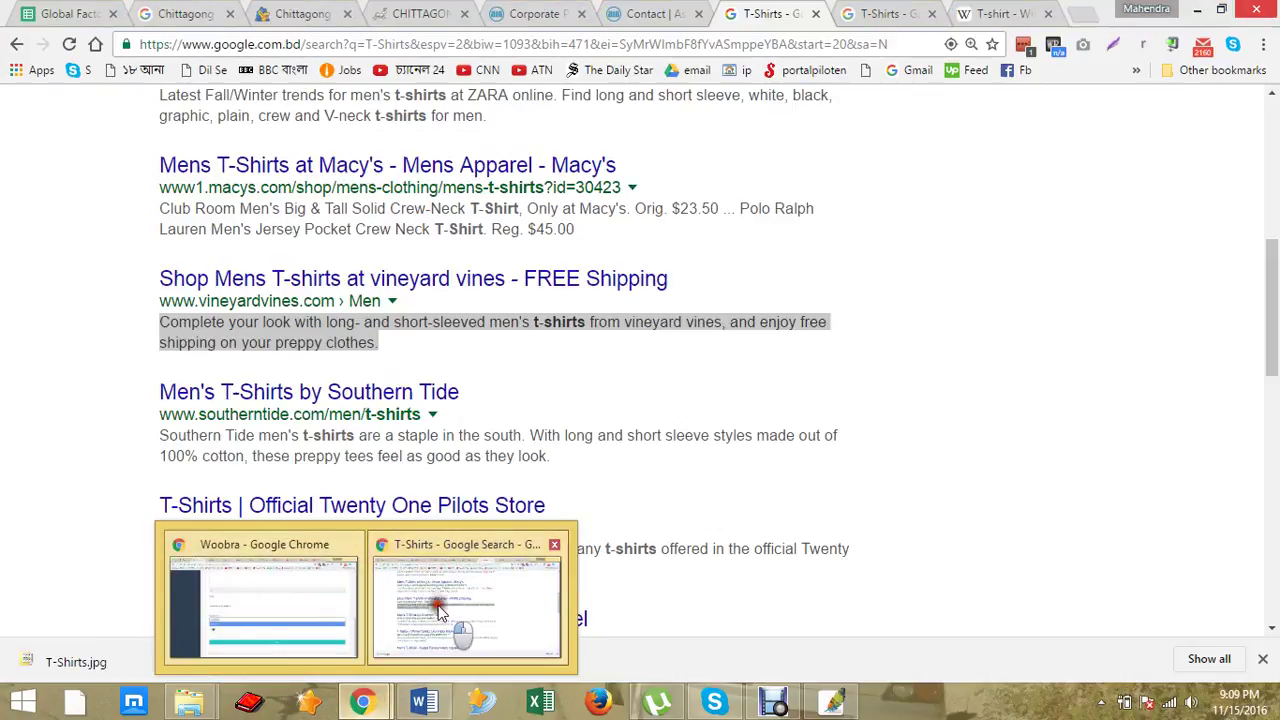
{"action": "scroll", "coordinate": [525, 336], "scroll_direction": "up", "scroll_amount": 5}
{"action": "left_click", "coordinate": [186, 14]}
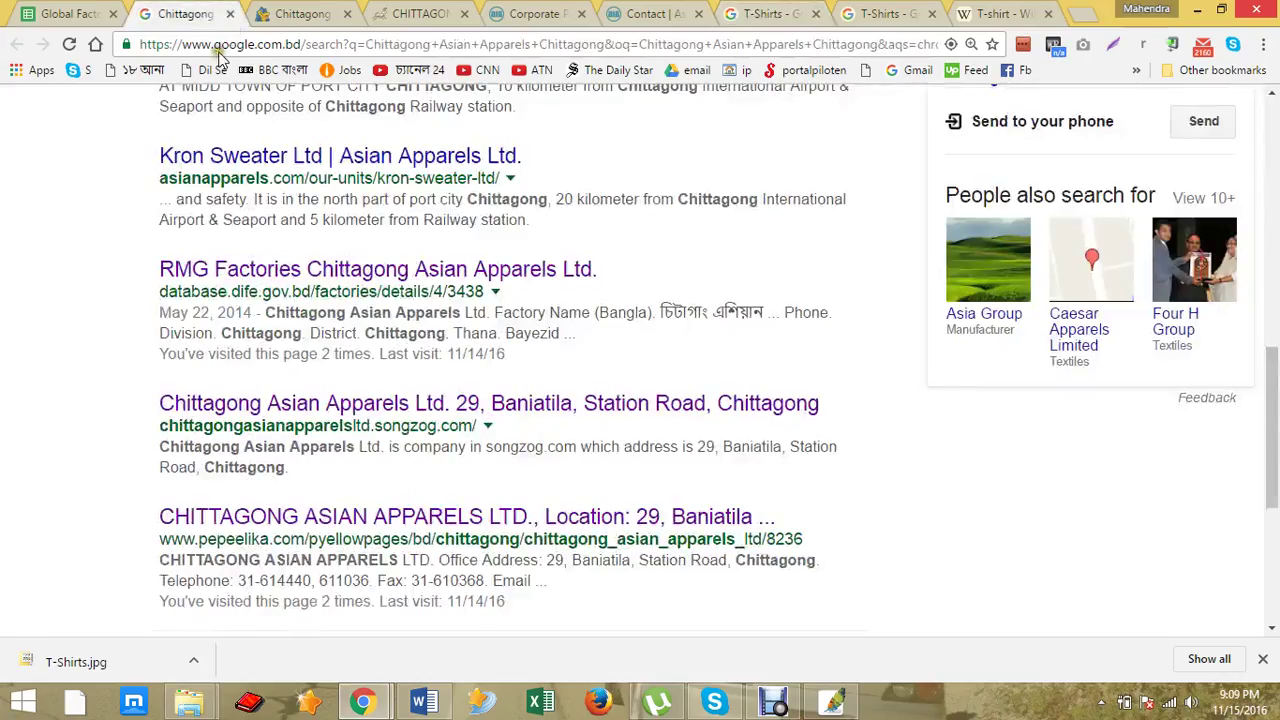
{"action": "scroll", "coordinate": [316, 199], "scroll_direction": "up", "scroll_amount": 8}
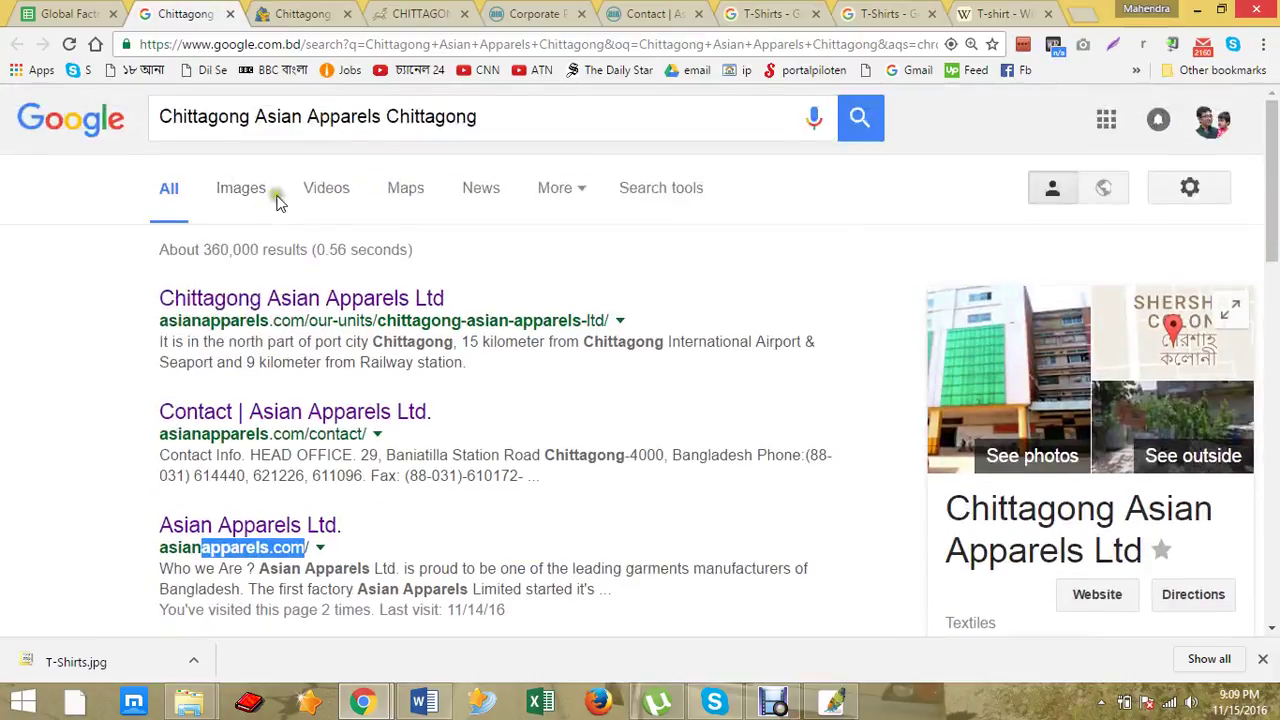
{"action": "left_click_drag", "start_coordinate": [258, 116], "coordinate": [381, 120]}
{"action": "key", "text": "ctrl+c"}
Step: Add the copied "Asian Apparels" to the product's Keywords in Woobra and submit the product form
{"action": "key", "text": "alt+Tab"}
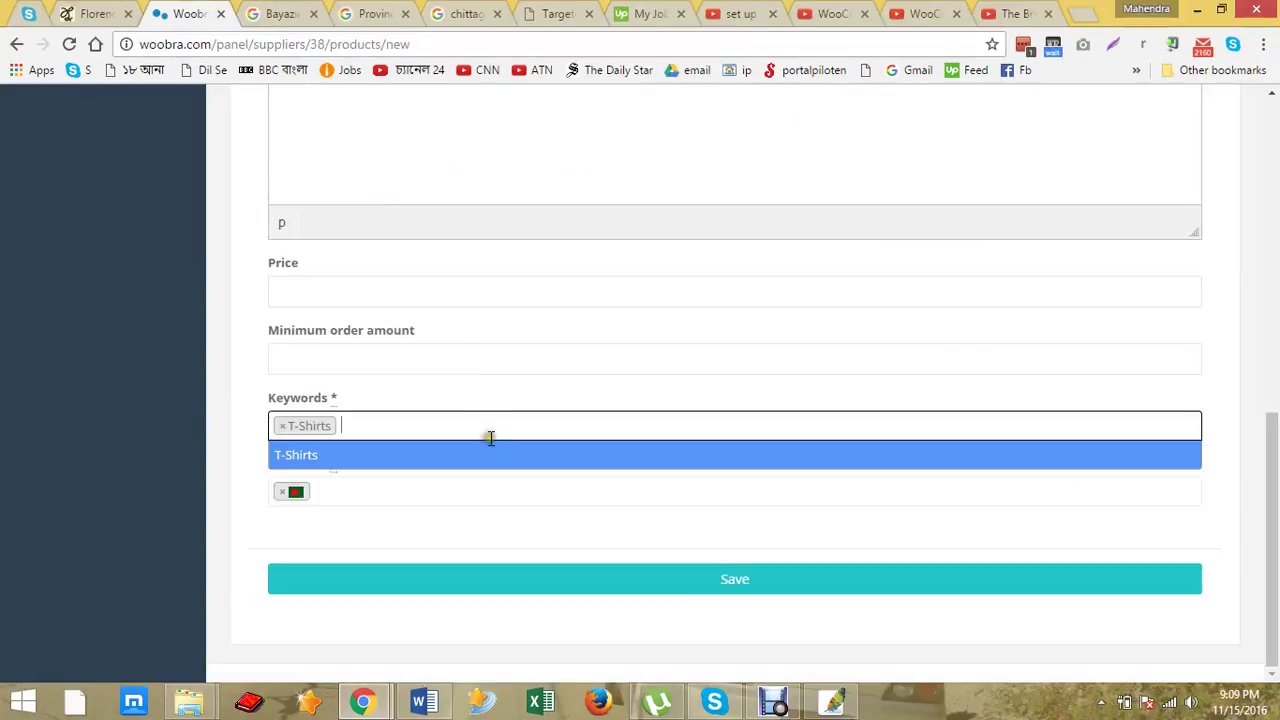
{"action": "key", "text": "ctrl+v"}
{"action": "left_click", "coordinate": [462, 456]}
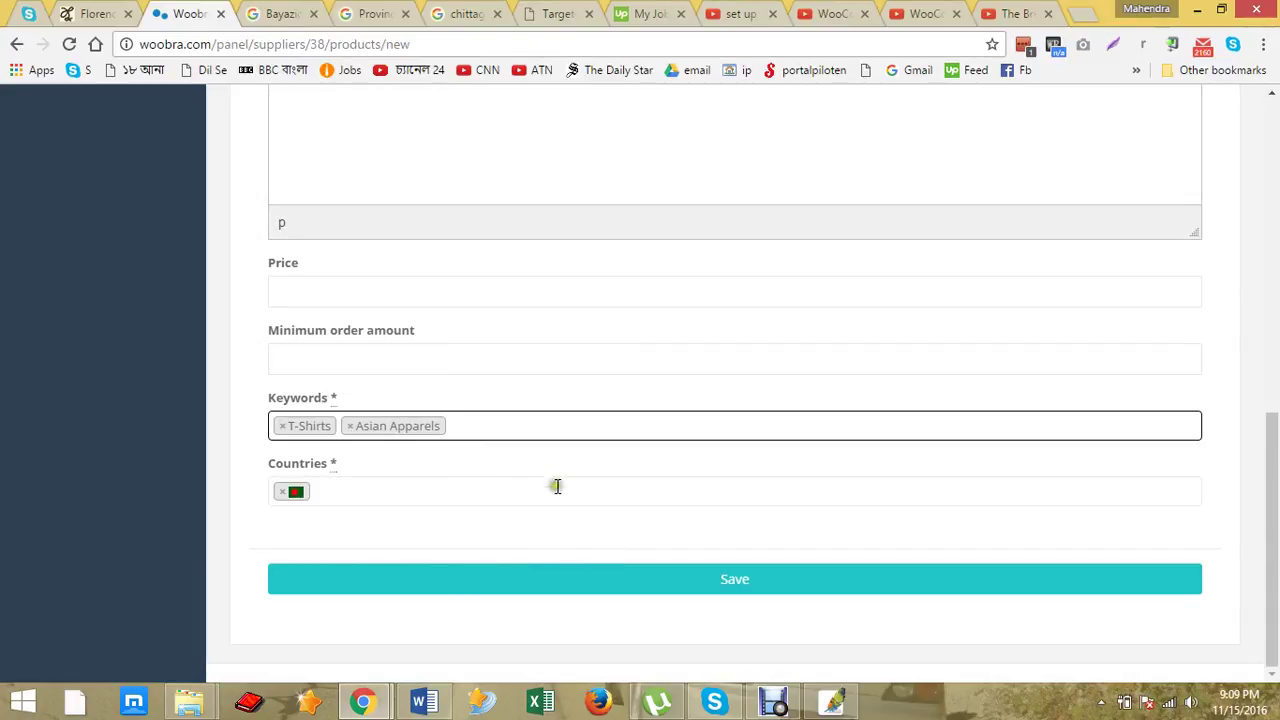
{"action": "left_click", "coordinate": [731, 586]}
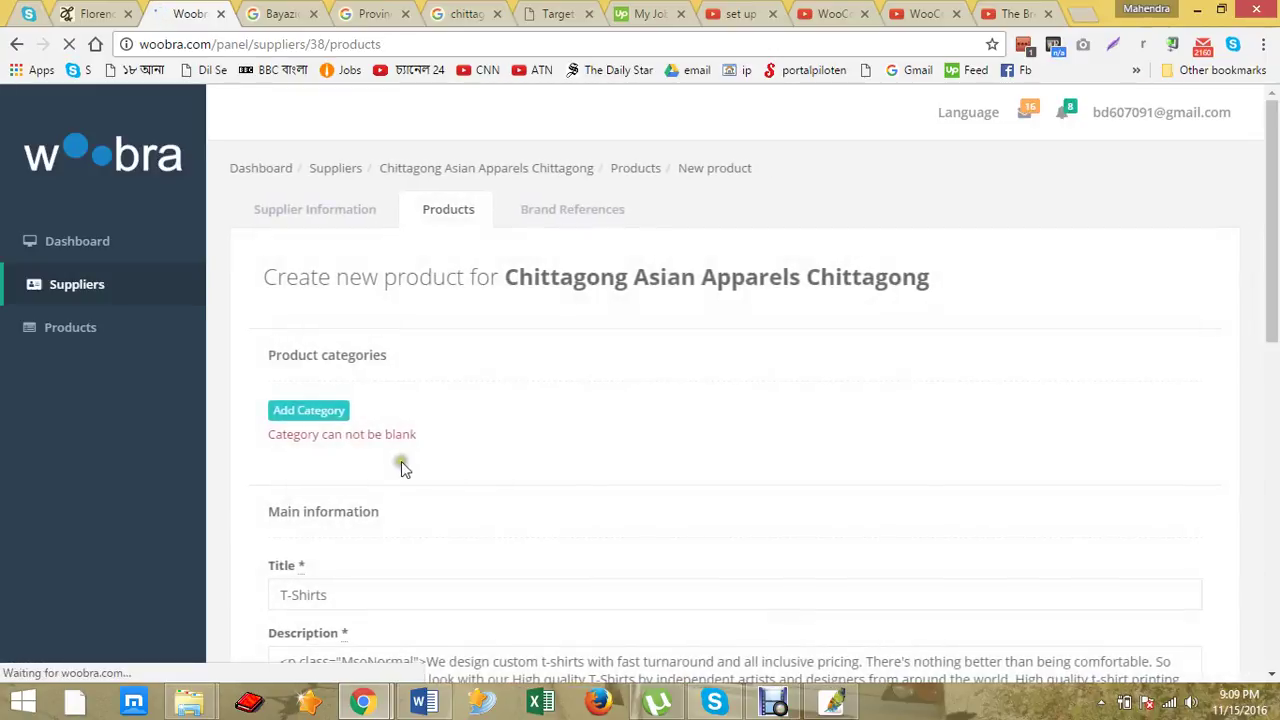
Step: Start adding a product category and choose Apparel & Accessories > Clothing > Shirts & Tops in the category lists
{"action": "left_click", "coordinate": [308, 415]}
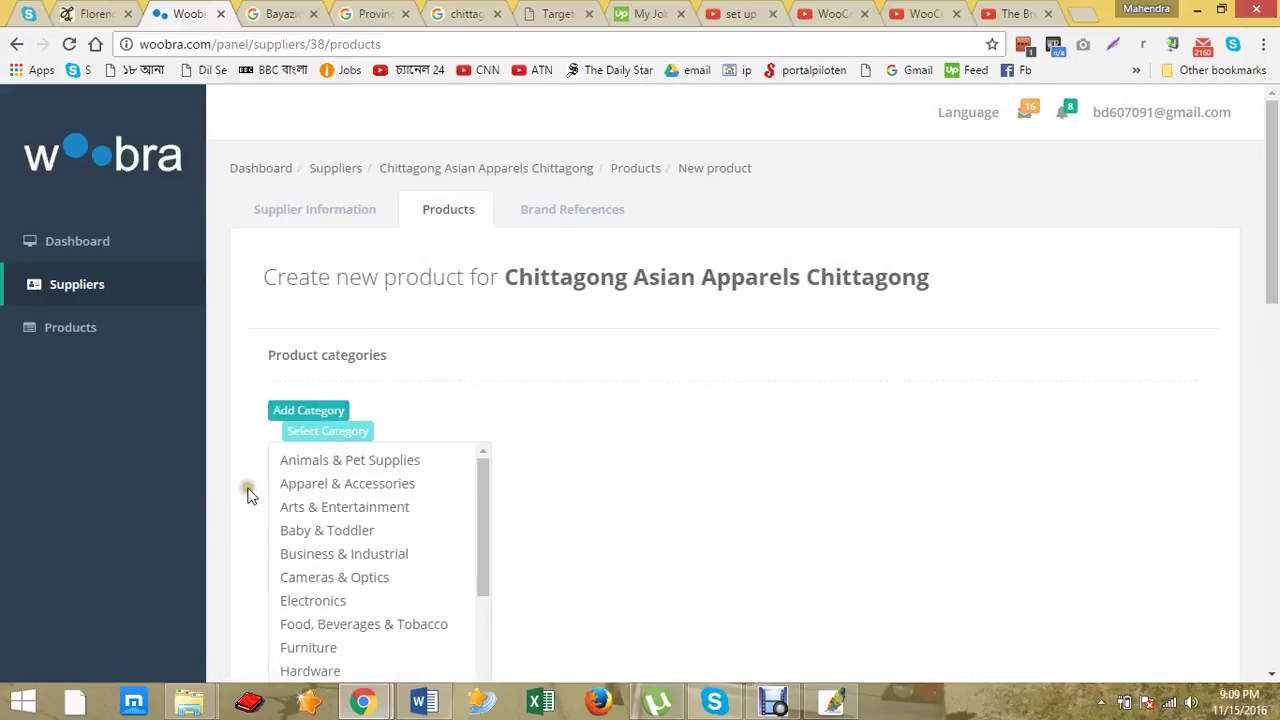
{"action": "scroll", "coordinate": [248, 493], "scroll_direction": "down", "scroll_amount": 2}
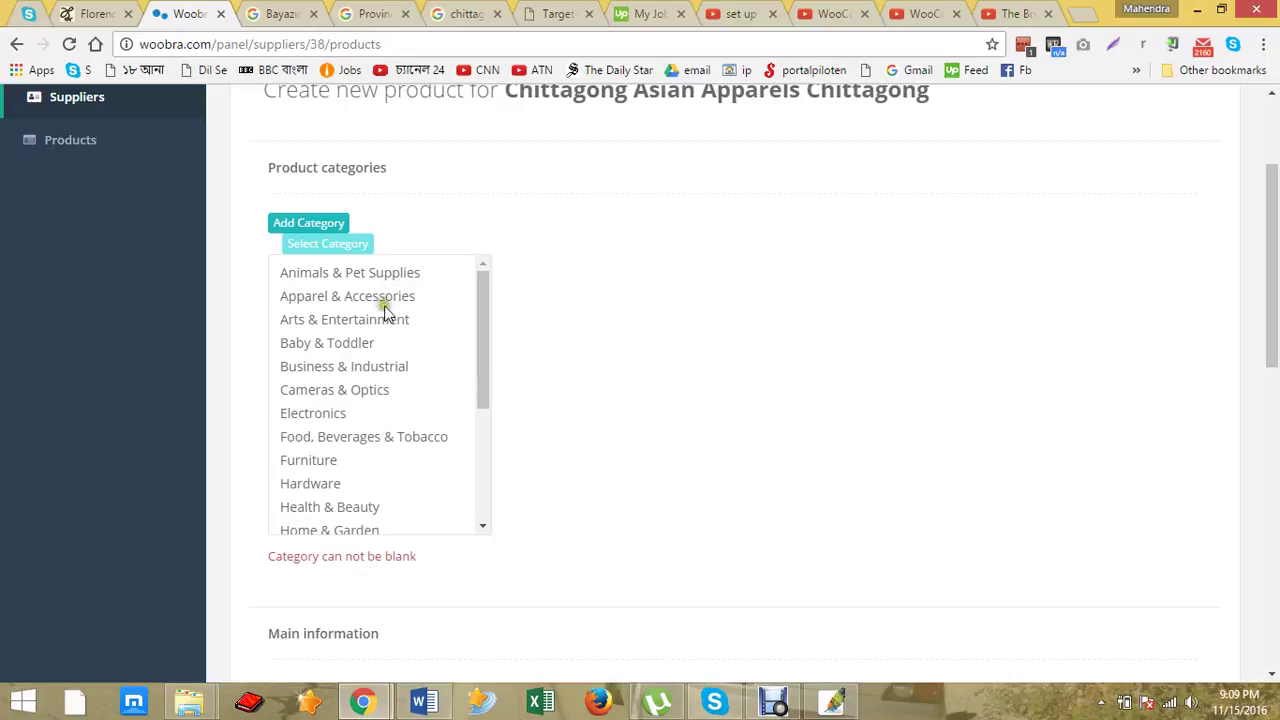
{"action": "left_click", "coordinate": [340, 298]}
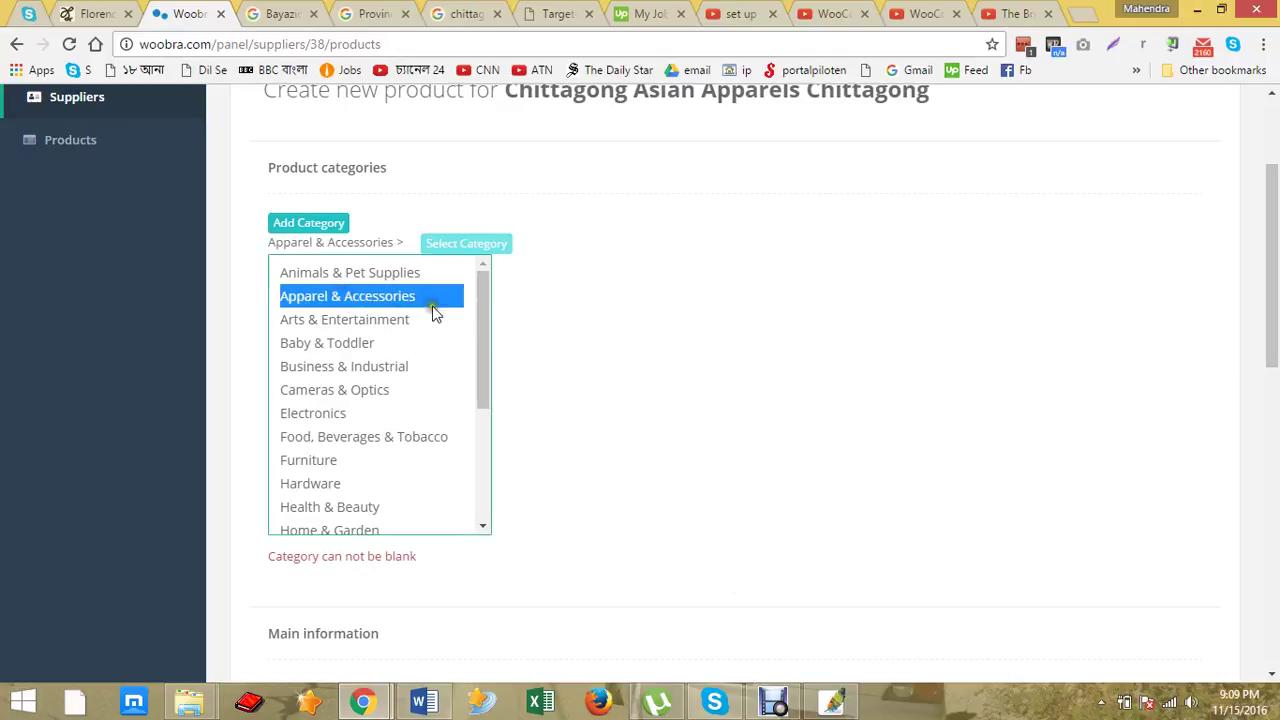
{"action": "left_click", "coordinate": [400, 320]}
{"action": "left_click", "coordinate": [406, 296]}
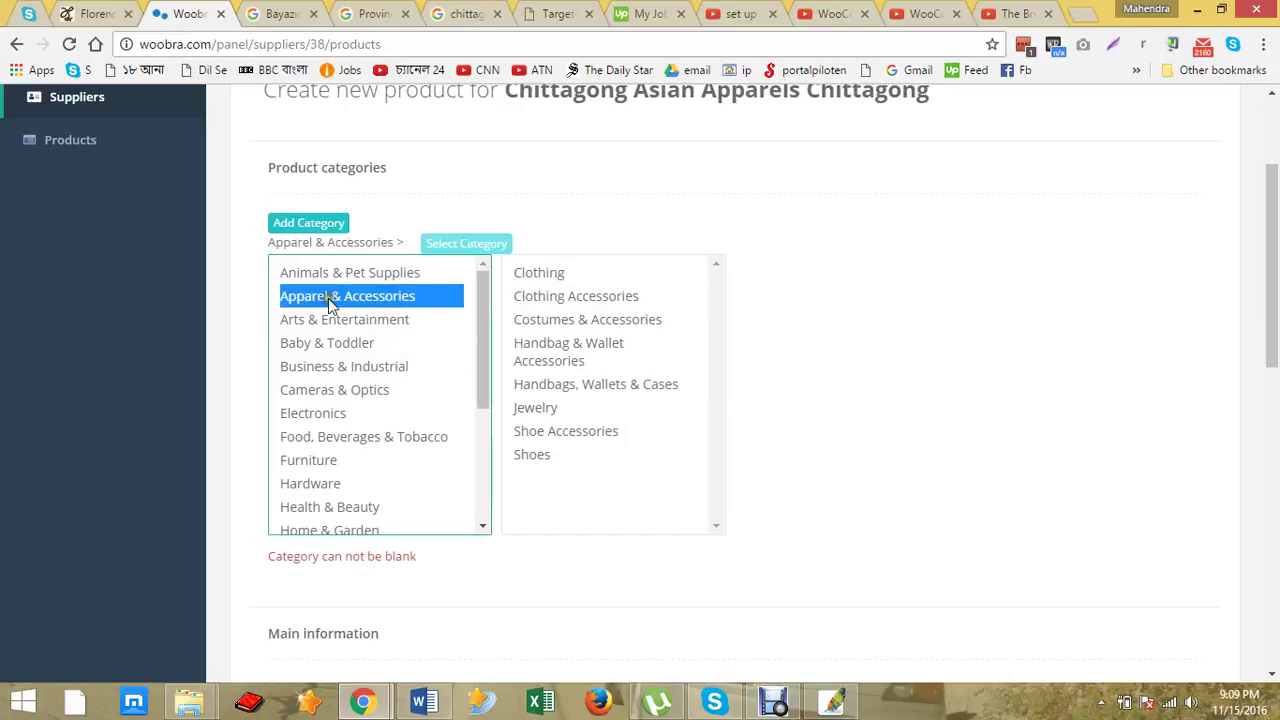
{"action": "left_click", "coordinate": [586, 273]}
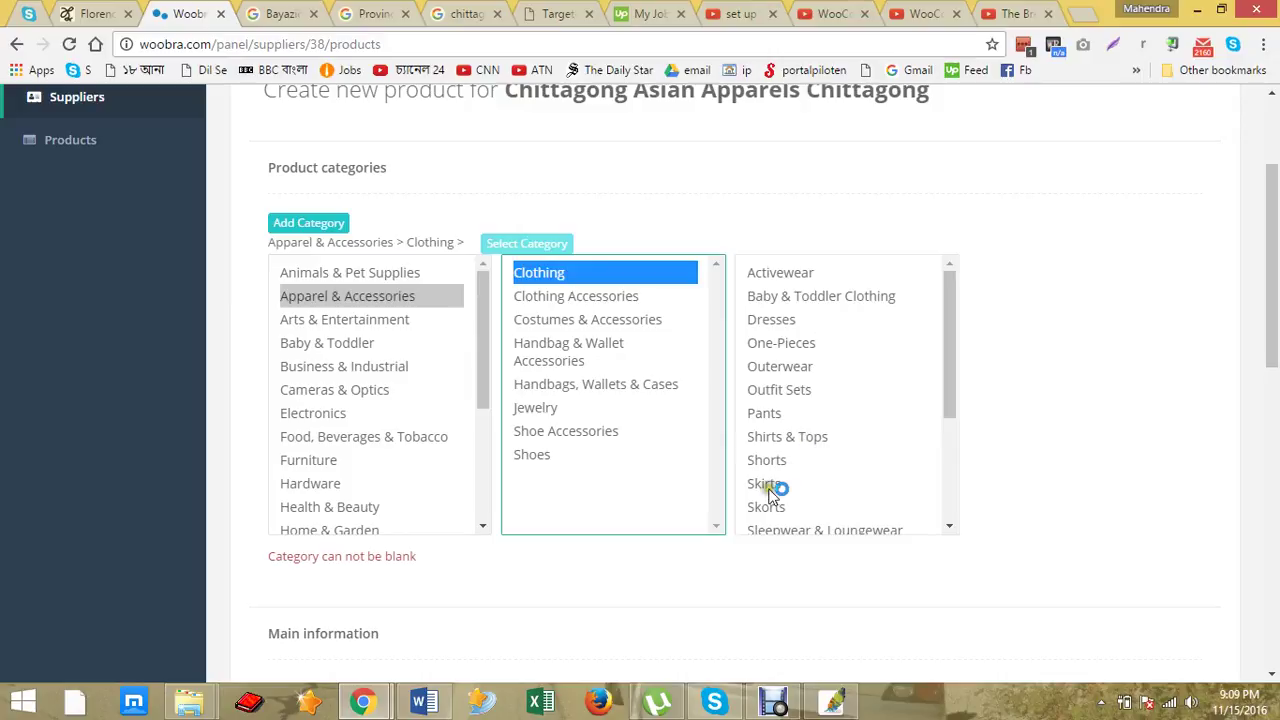
{"action": "left_click", "coordinate": [806, 440]}
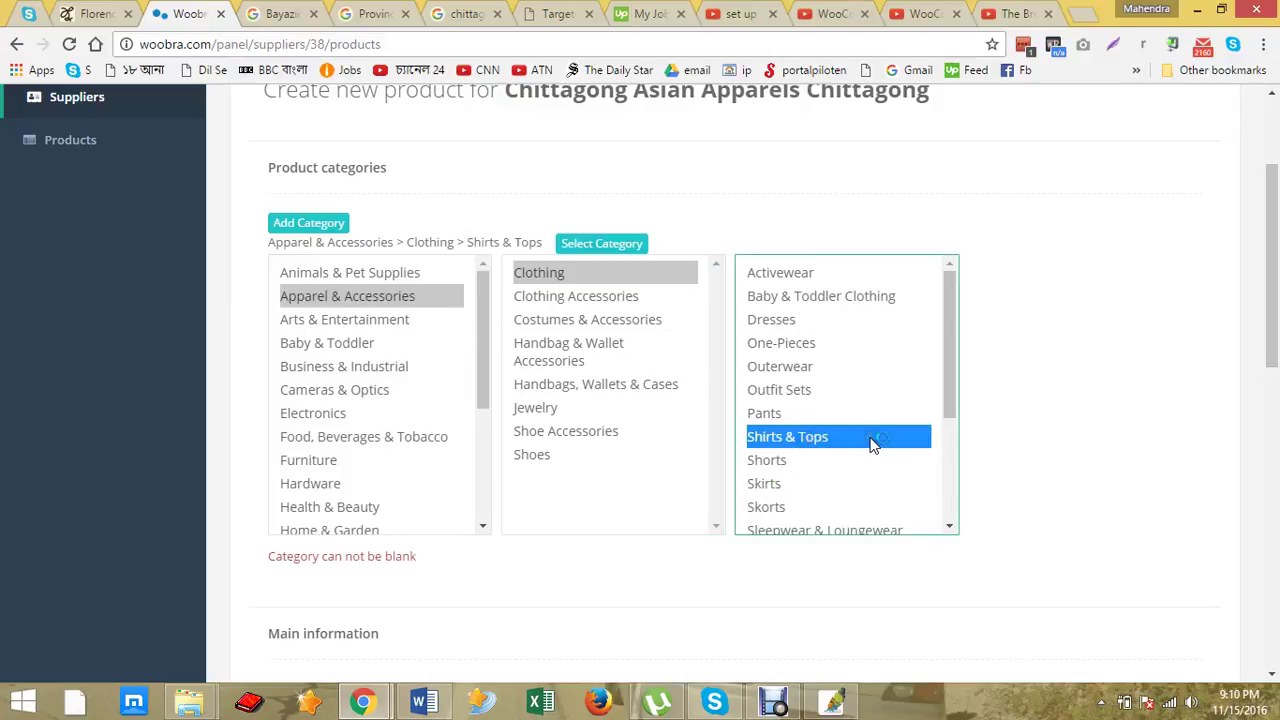
Step: Look through the remaining Clothing subcategories and those under Clothing Accessories for one that suits t-shirts
{"action": "scroll", "coordinate": [866, 436], "scroll_direction": "down", "scroll_amount": 3}
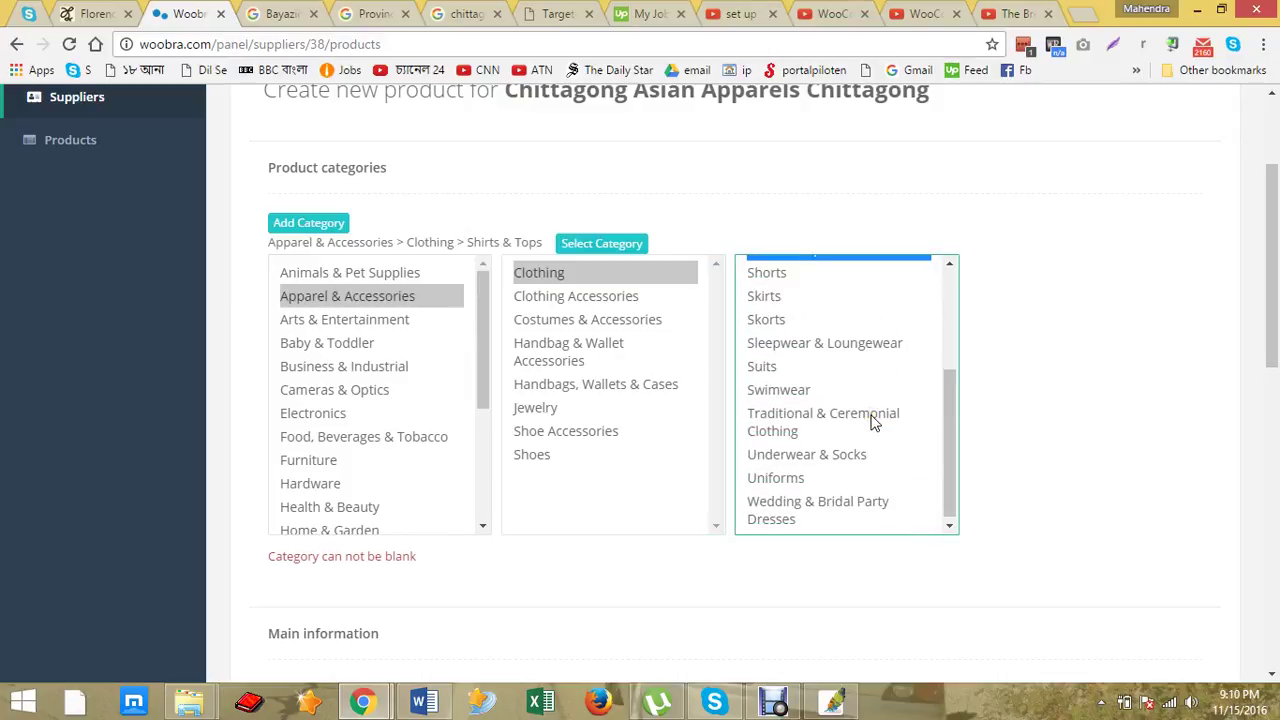
{"action": "scroll", "coordinate": [868, 422], "scroll_direction": "up", "scroll_amount": 2}
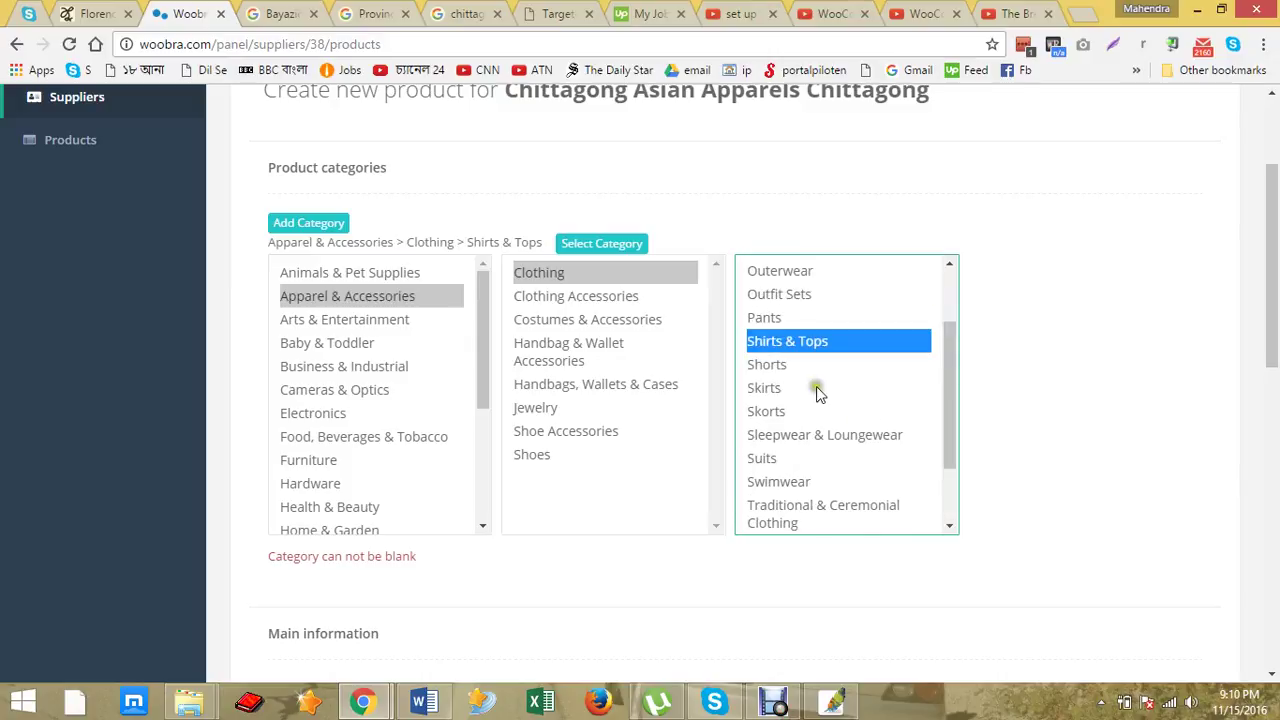
{"action": "scroll", "coordinate": [838, 414], "scroll_direction": "up", "scroll_amount": 3}
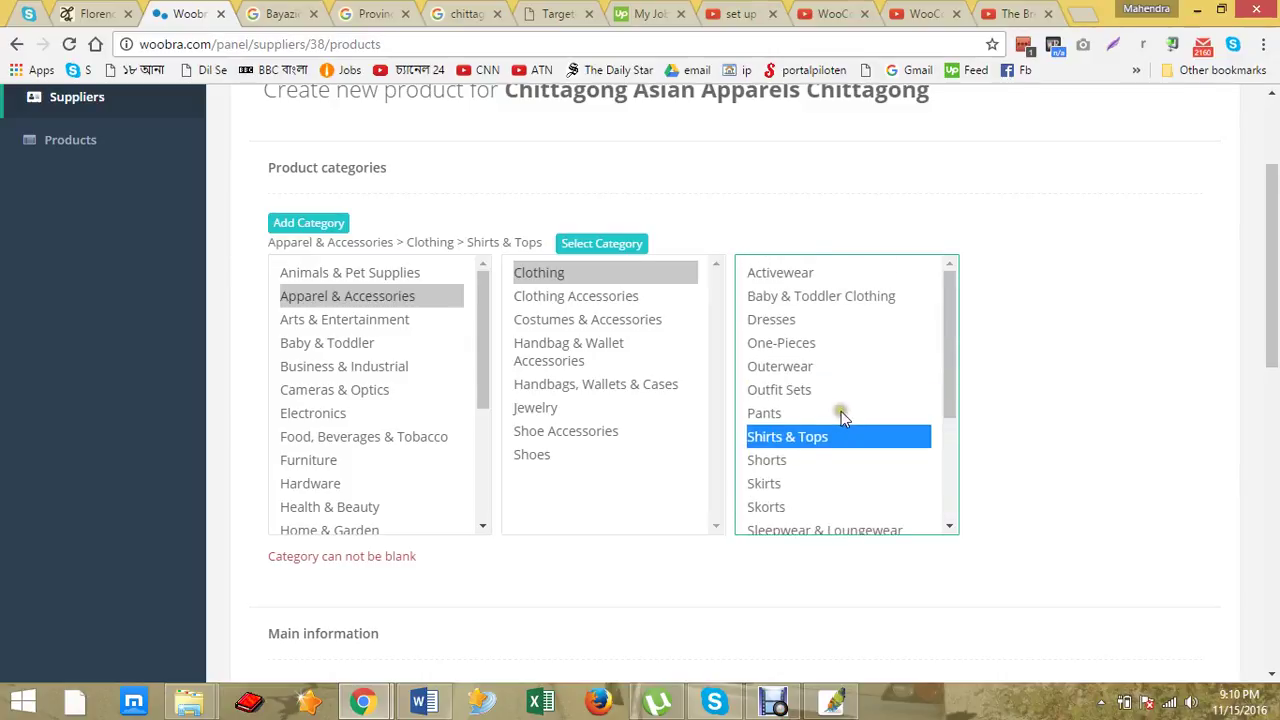
{"action": "scroll", "coordinate": [820, 490], "scroll_direction": "down", "scroll_amount": 2}
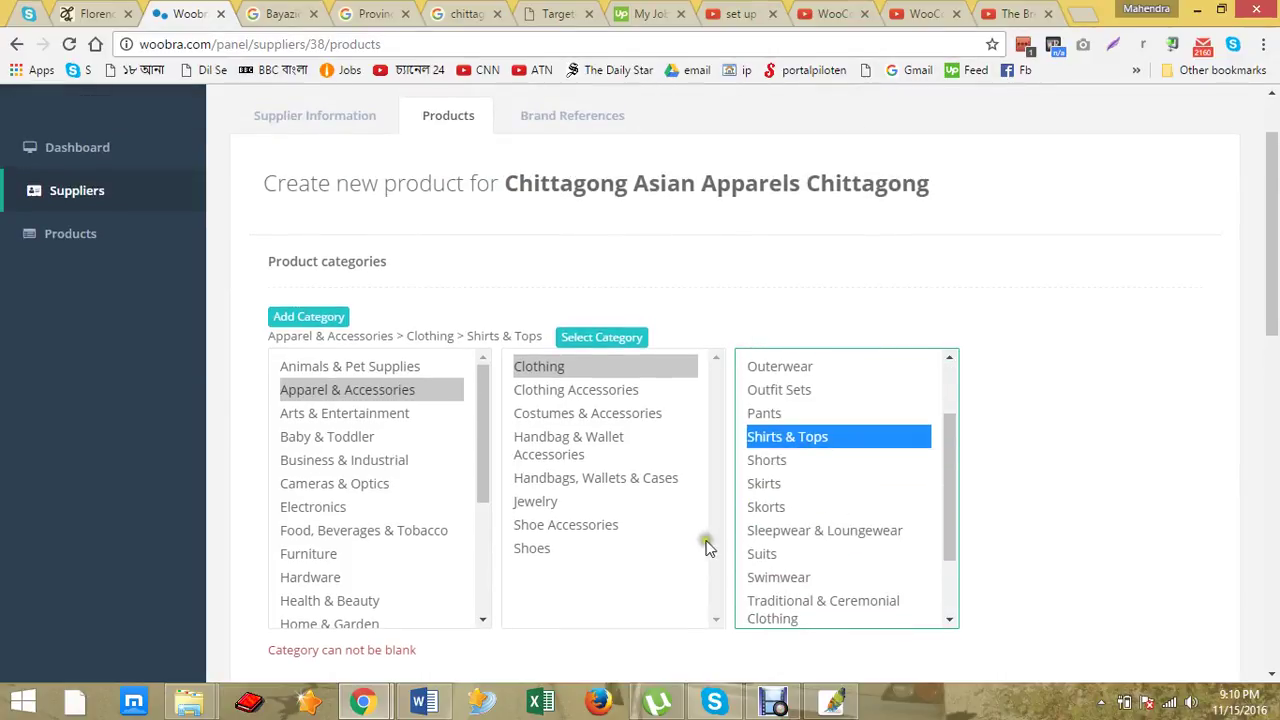
{"action": "scroll", "coordinate": [669, 514], "scroll_direction": "down", "scroll_amount": 1}
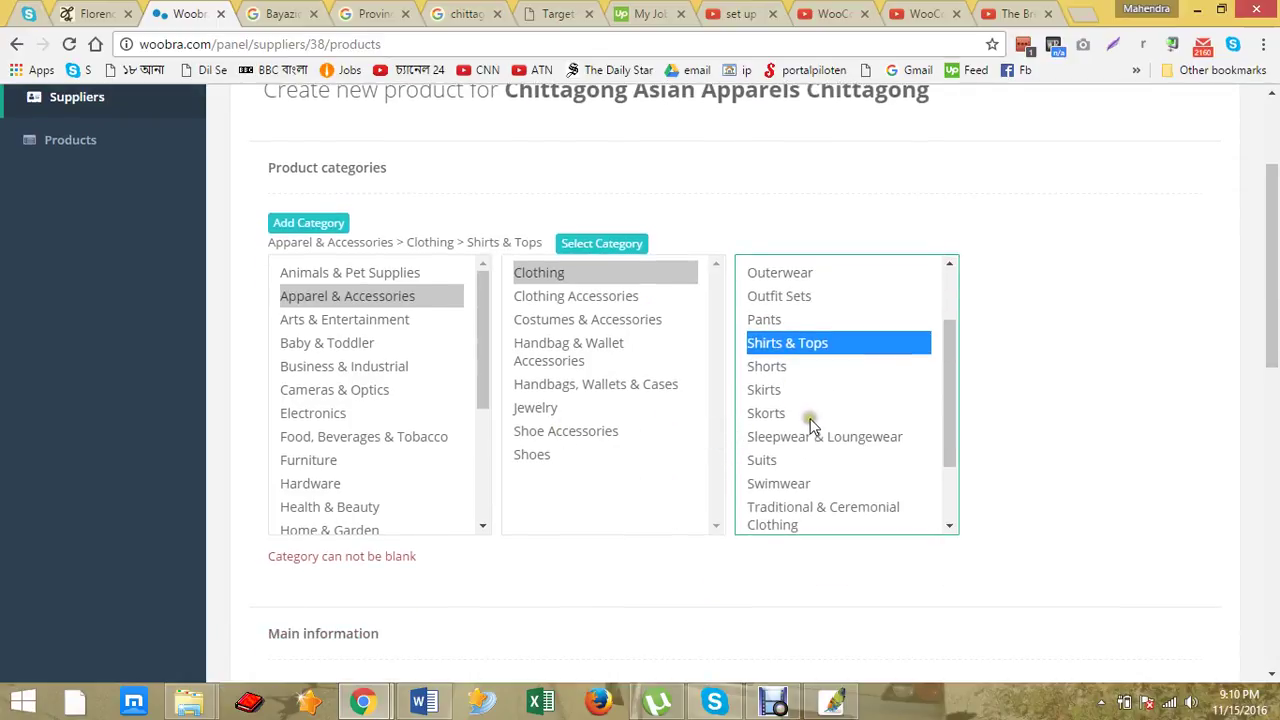
{"action": "scroll", "coordinate": [810, 422], "scroll_direction": "up", "scroll_amount": 2}
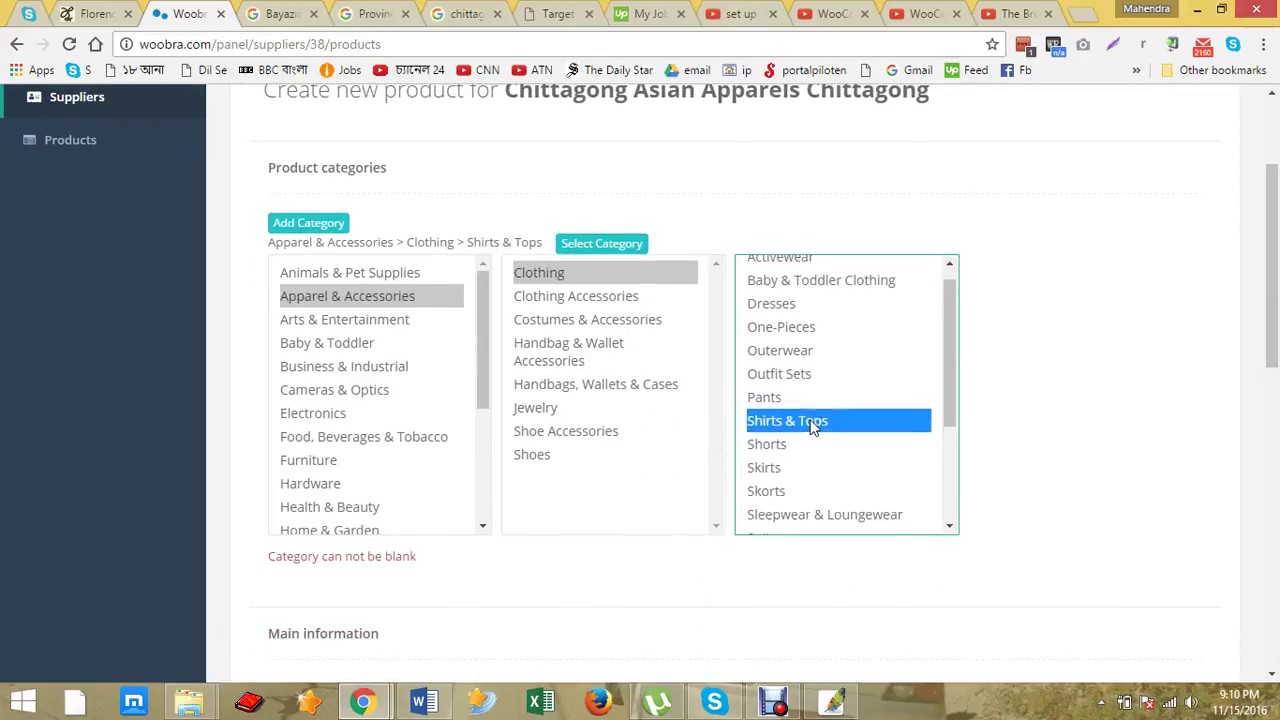
{"action": "left_click", "coordinate": [628, 296]}
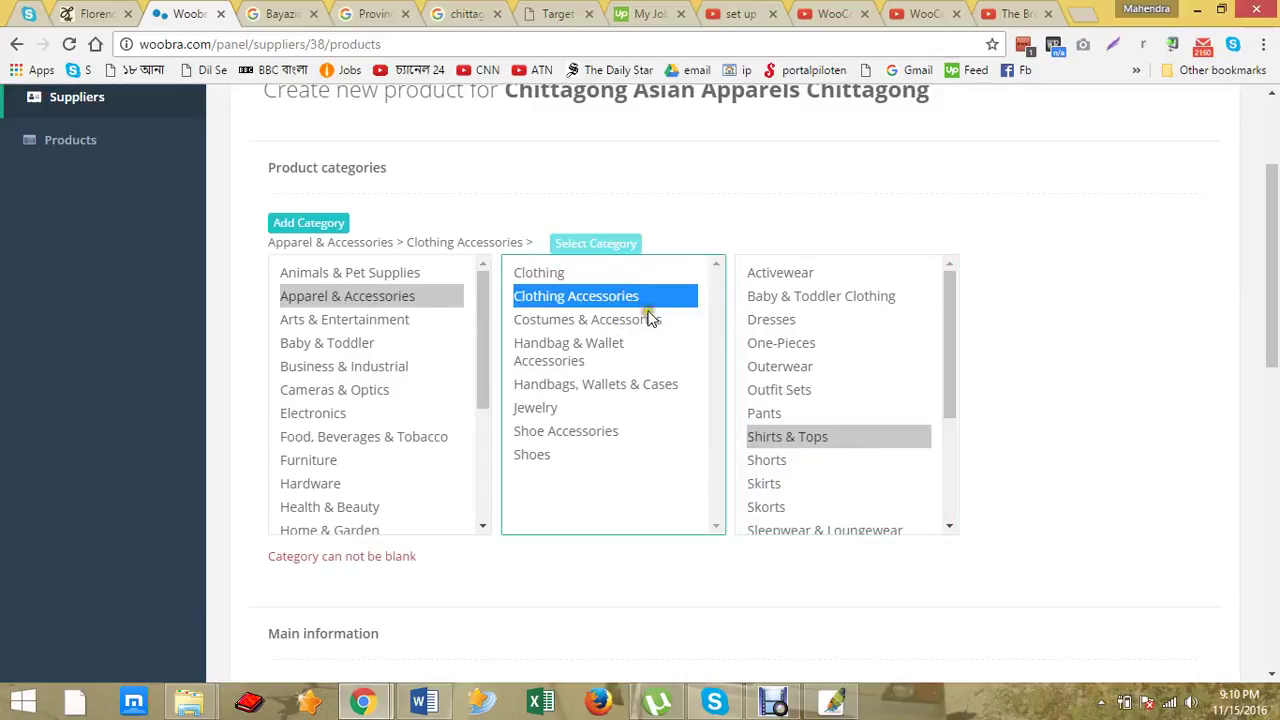
{"action": "left_click", "coordinate": [646, 298]}
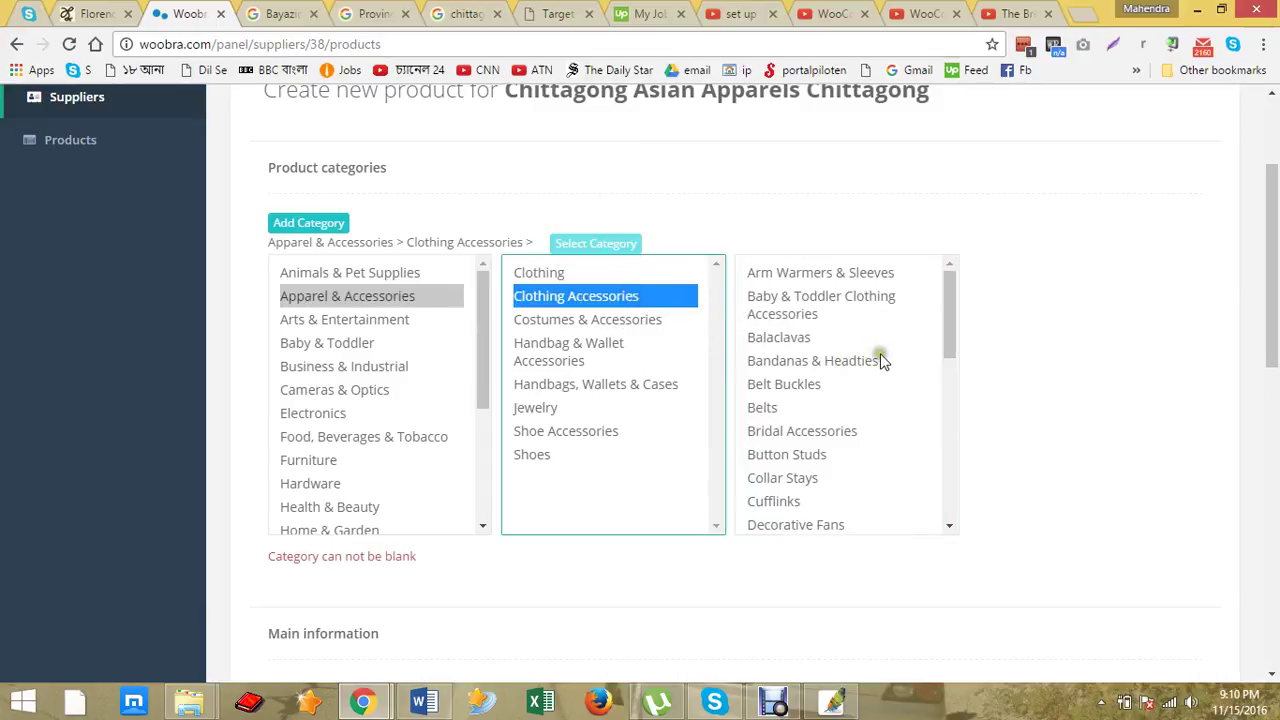
{"action": "scroll", "coordinate": [812, 360], "scroll_direction": "down", "scroll_amount": 3}
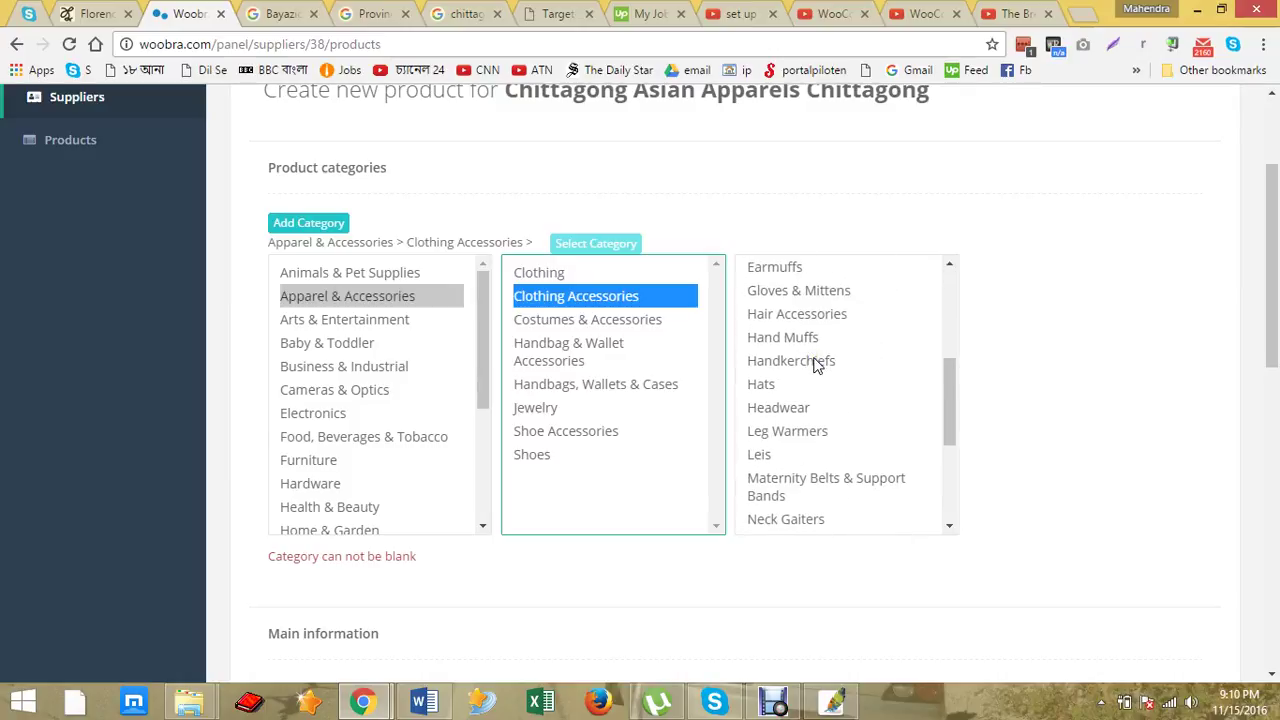
{"action": "scroll", "coordinate": [815, 365], "scroll_direction": "down", "scroll_amount": 3}
{"action": "scroll", "coordinate": [800, 460], "scroll_direction": "down", "scroll_amount": 1}
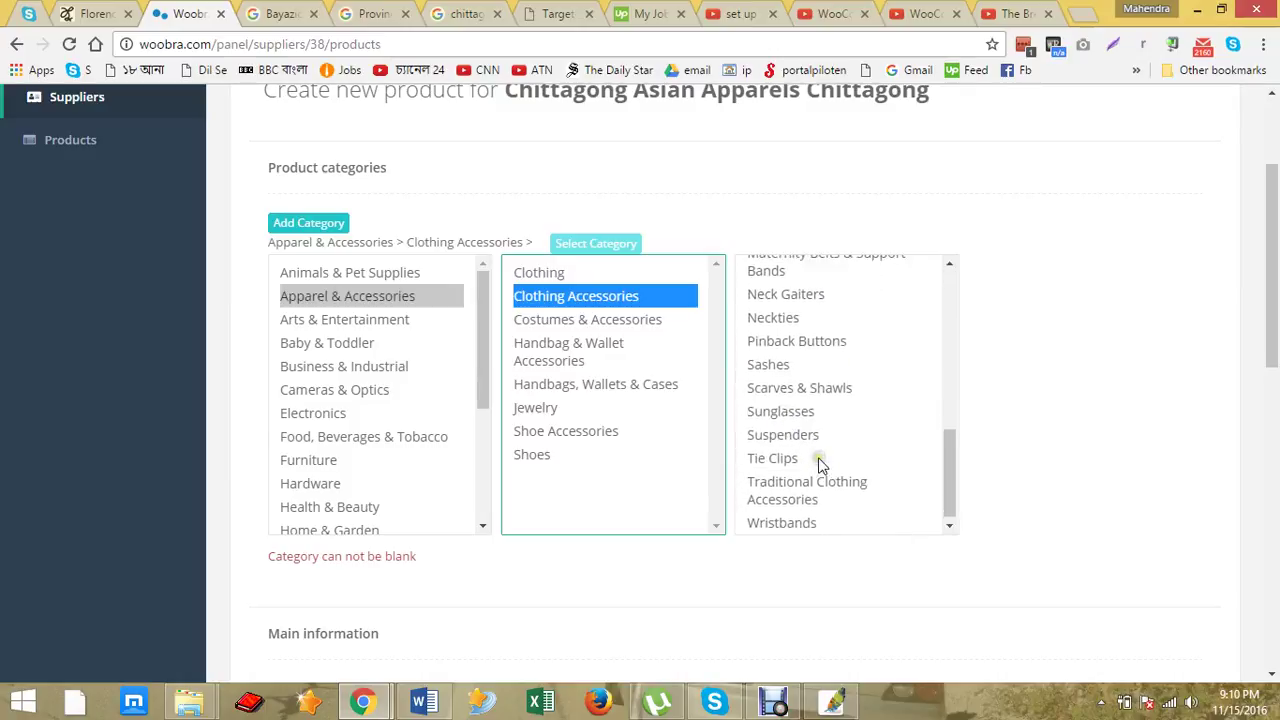
{"action": "scroll", "coordinate": [818, 457], "scroll_direction": "up", "scroll_amount": 6}
Step: Choose Clothing > Shirts & Tops under Apparel & Accessories again and add it as the product's category
{"action": "left_click", "coordinate": [636, 275]}
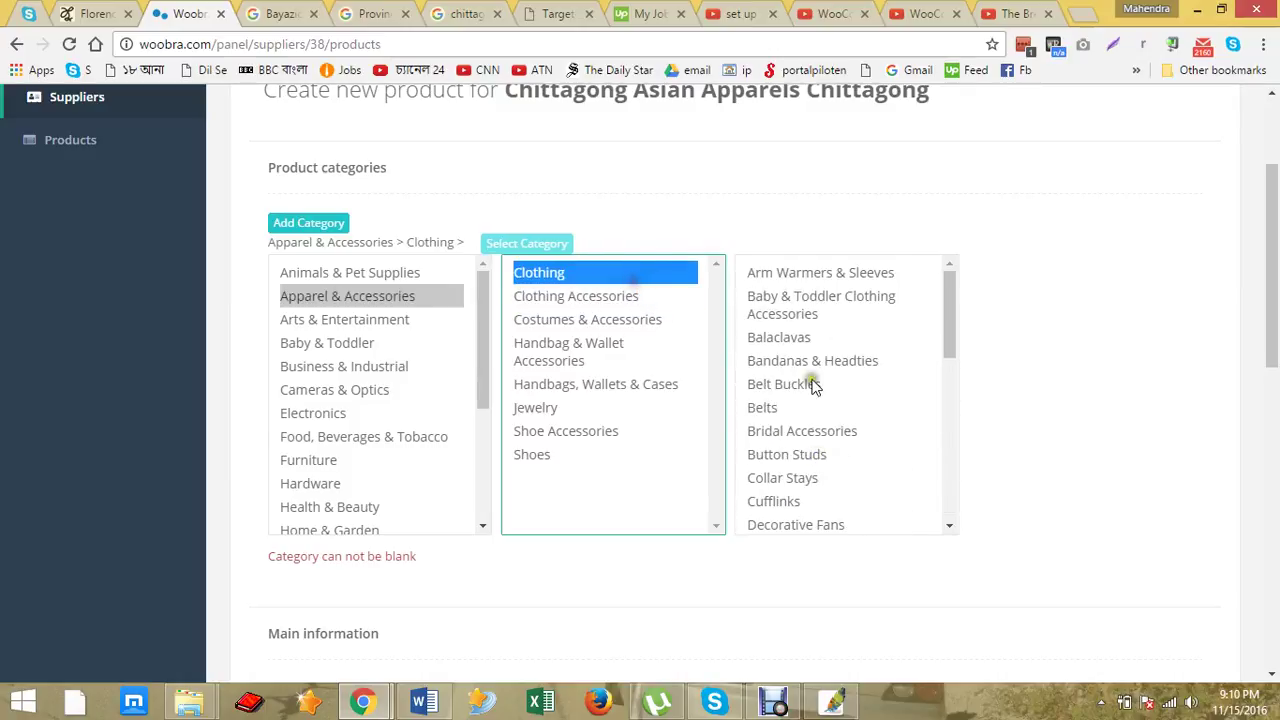
{"action": "left_click", "coordinate": [773, 442]}
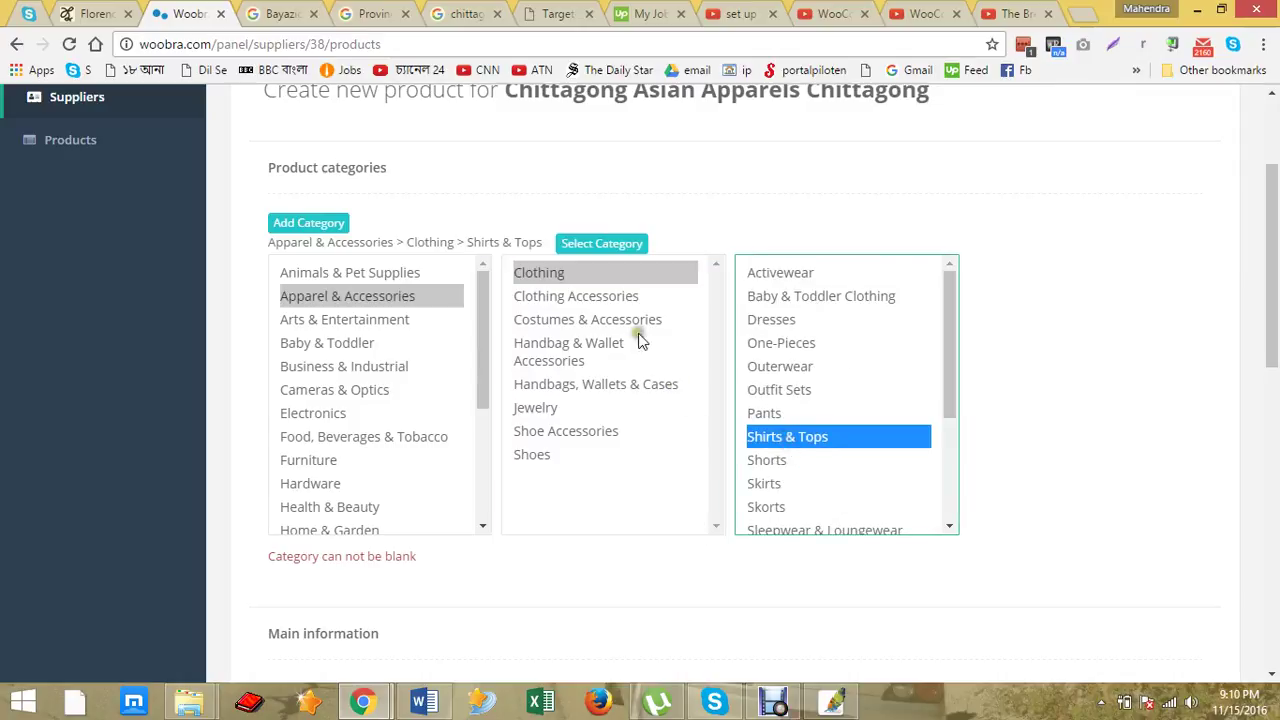
{"action": "left_click", "coordinate": [601, 246]}
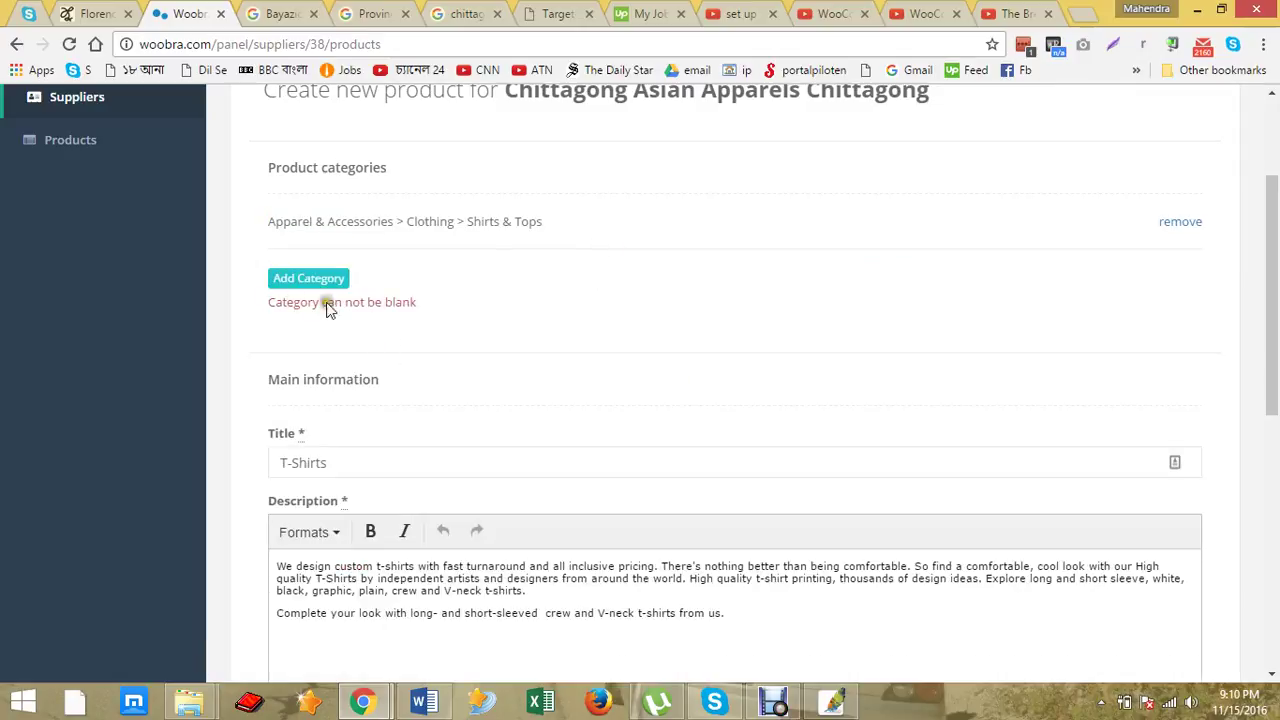
Step: Save the T-Shirts product and look over its form while it submits
{"action": "scroll", "coordinate": [583, 331], "scroll_direction": "down", "scroll_amount": 6}
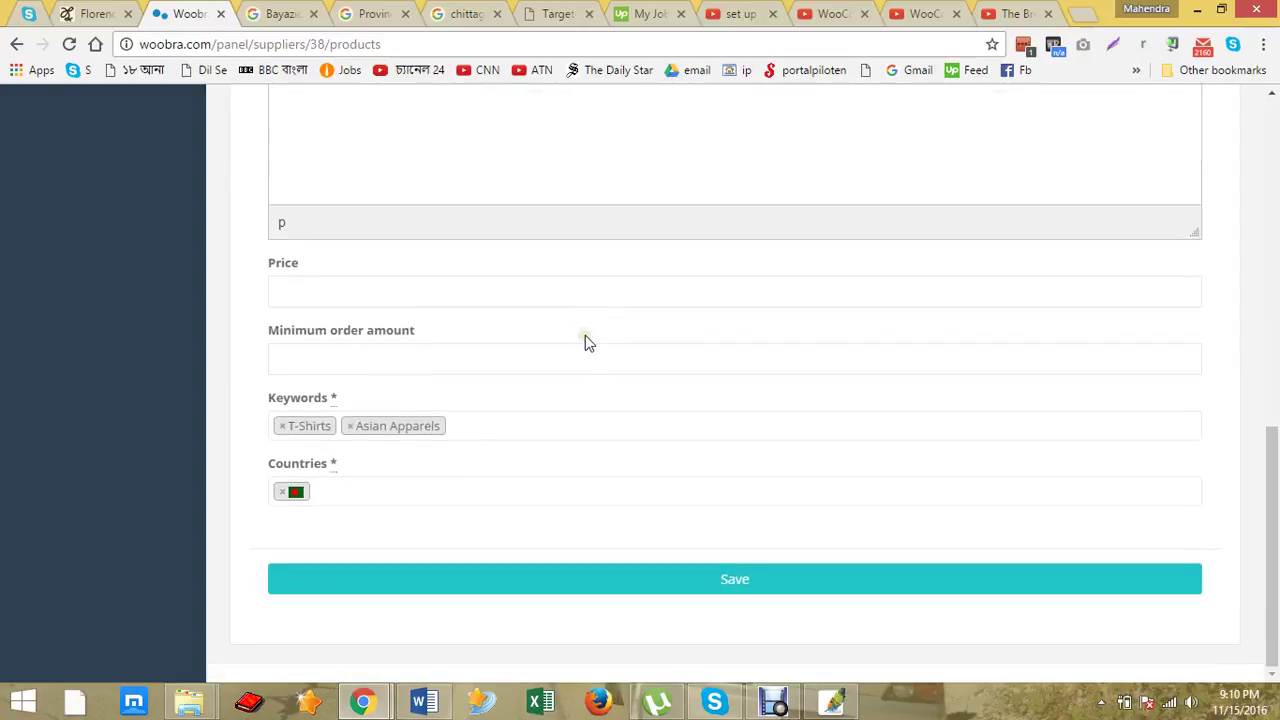
{"action": "left_click", "coordinate": [738, 584]}
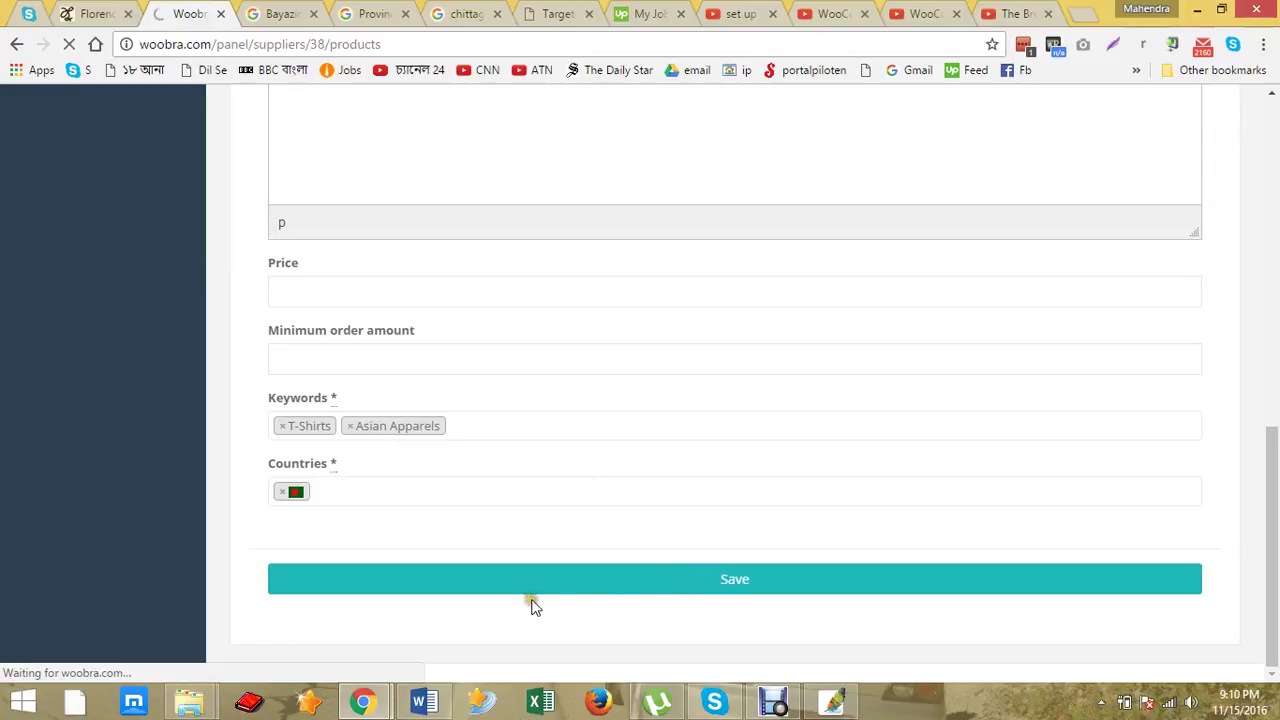
{"action": "scroll", "coordinate": [575, 622], "scroll_direction": "up", "scroll_amount": 2}
{"action": "scroll", "coordinate": [575, 622], "scroll_direction": "up", "scroll_amount": 6}
{"action": "scroll", "coordinate": [600, 600], "scroll_direction": "down", "scroll_amount": 4}
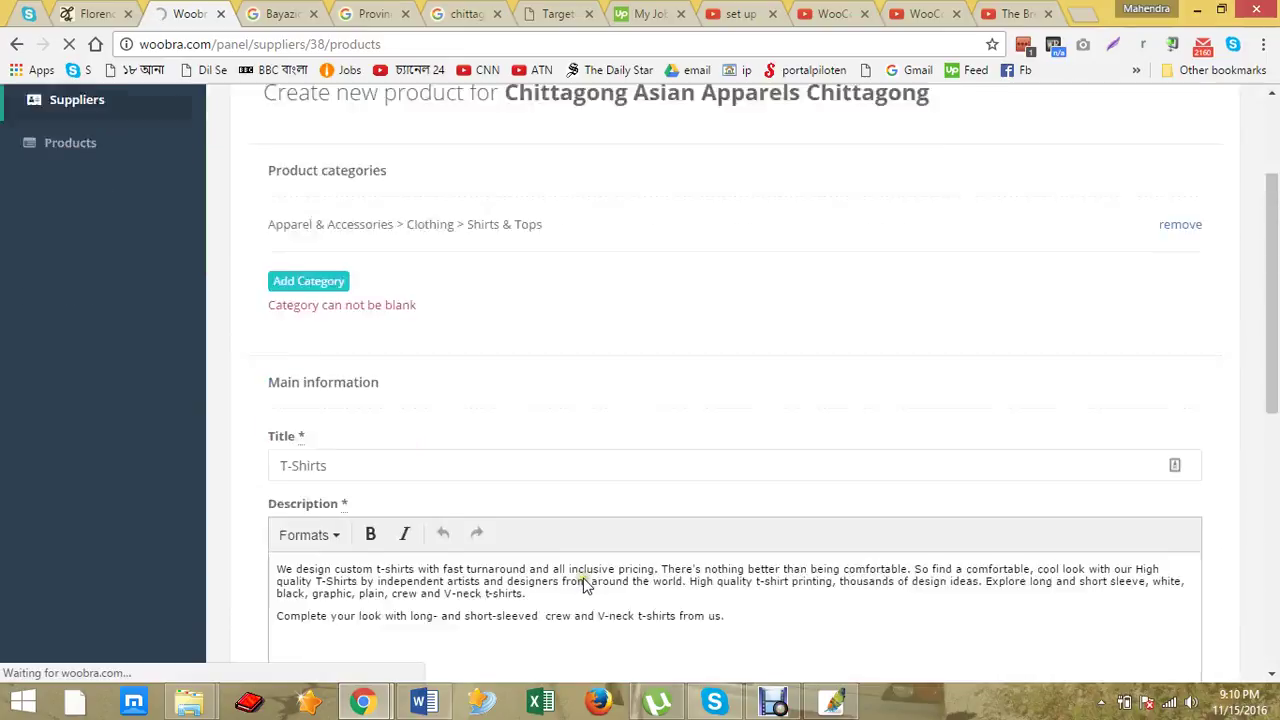
Step: Check the "add products and info's to data base - Diomercado" folder for T-Shirts.jpg and return to the Woobra product page
{"action": "scroll", "coordinate": [580, 585], "scroll_direction": "down", "scroll_amount": 1}
{"action": "mouse_move", "coordinate": [192, 704]}
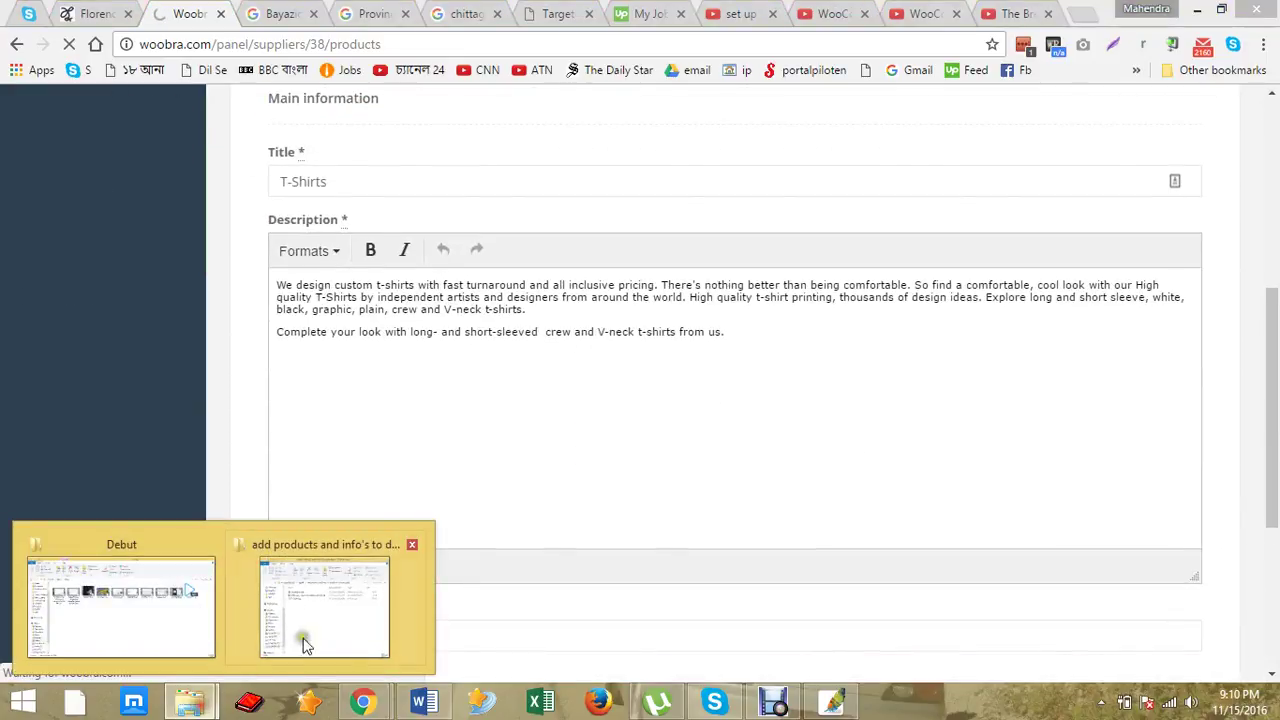
{"action": "mouse_move", "coordinate": [239, 617]}
{"action": "left_click", "coordinate": [365, 622]}
{"action": "left_click", "coordinate": [310, 300]}
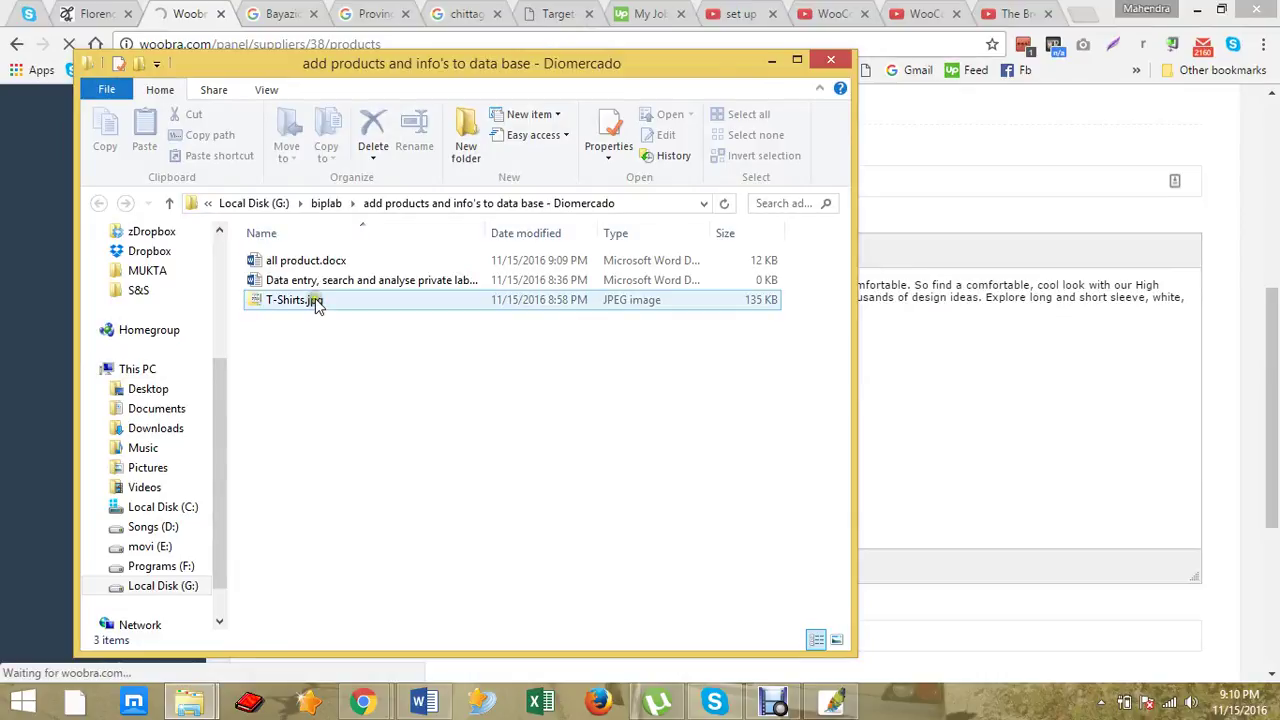
{"action": "left_click", "coordinate": [172, 12]}
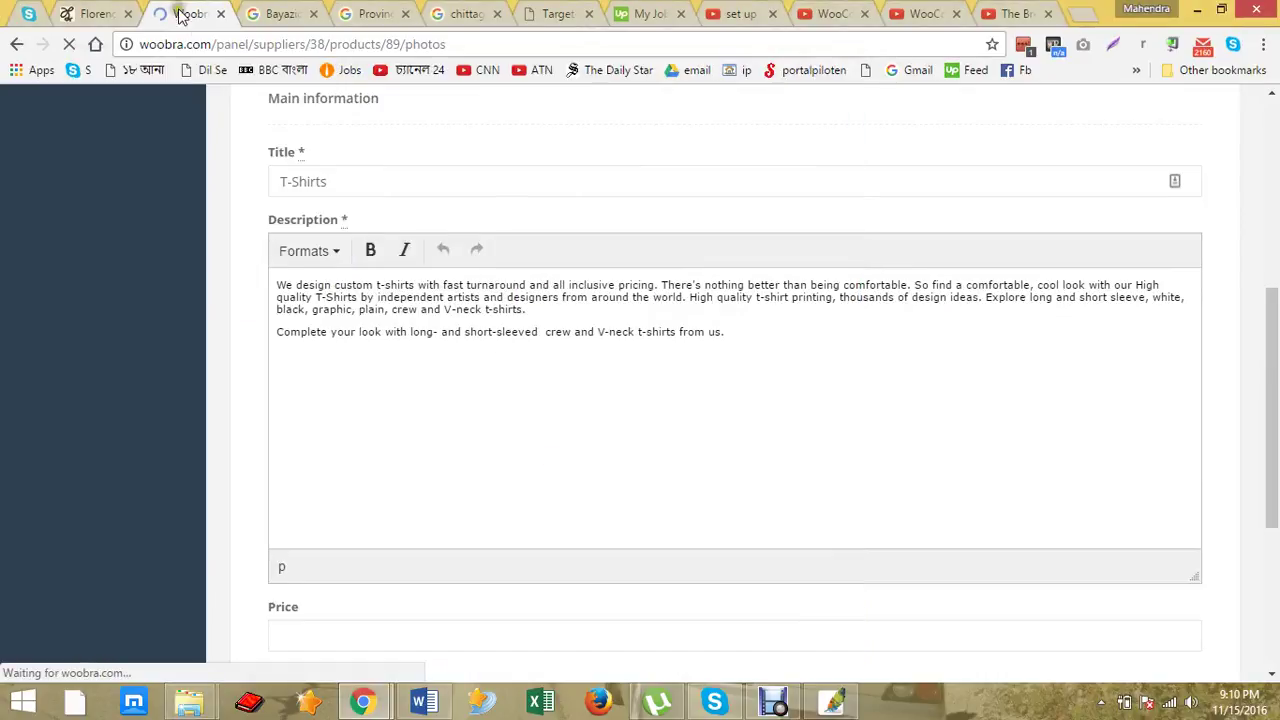
Step: Upload T-Shirts.jpg as the T-Shirts product's photo and open the supplier's product list
{"action": "left_click", "coordinate": [303, 320]}
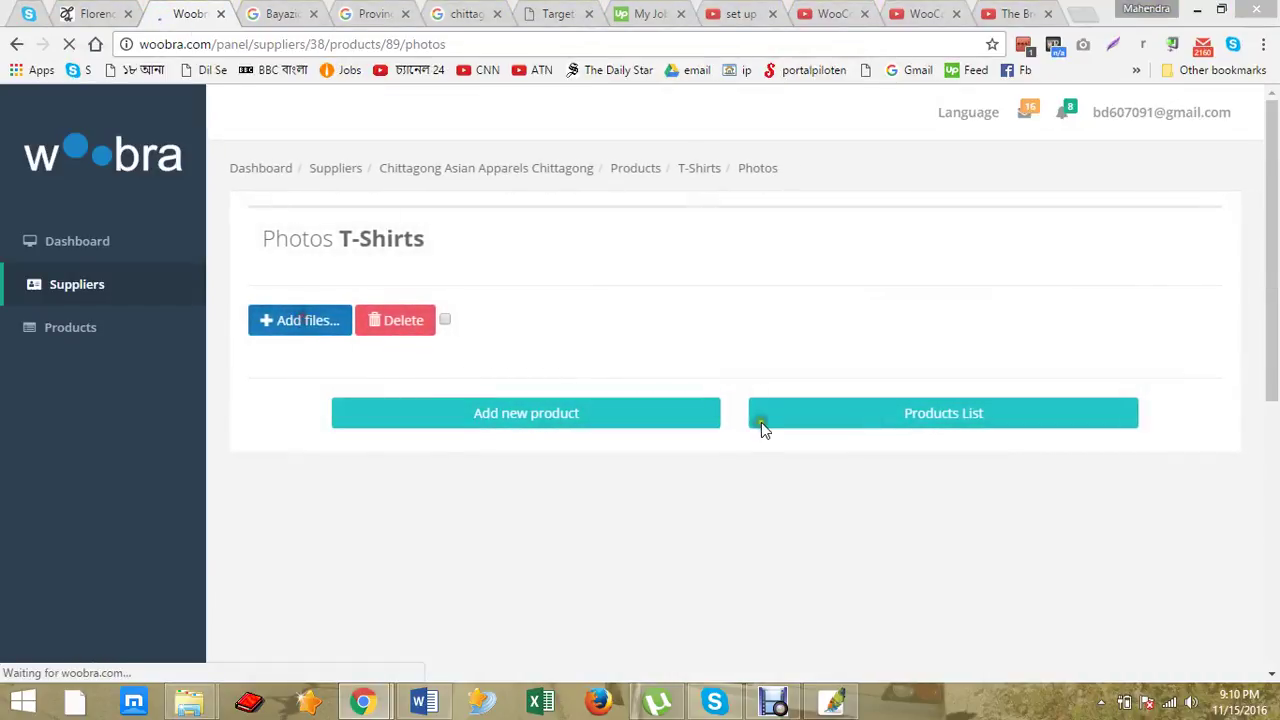
{"action": "left_click", "coordinate": [520, 228]}
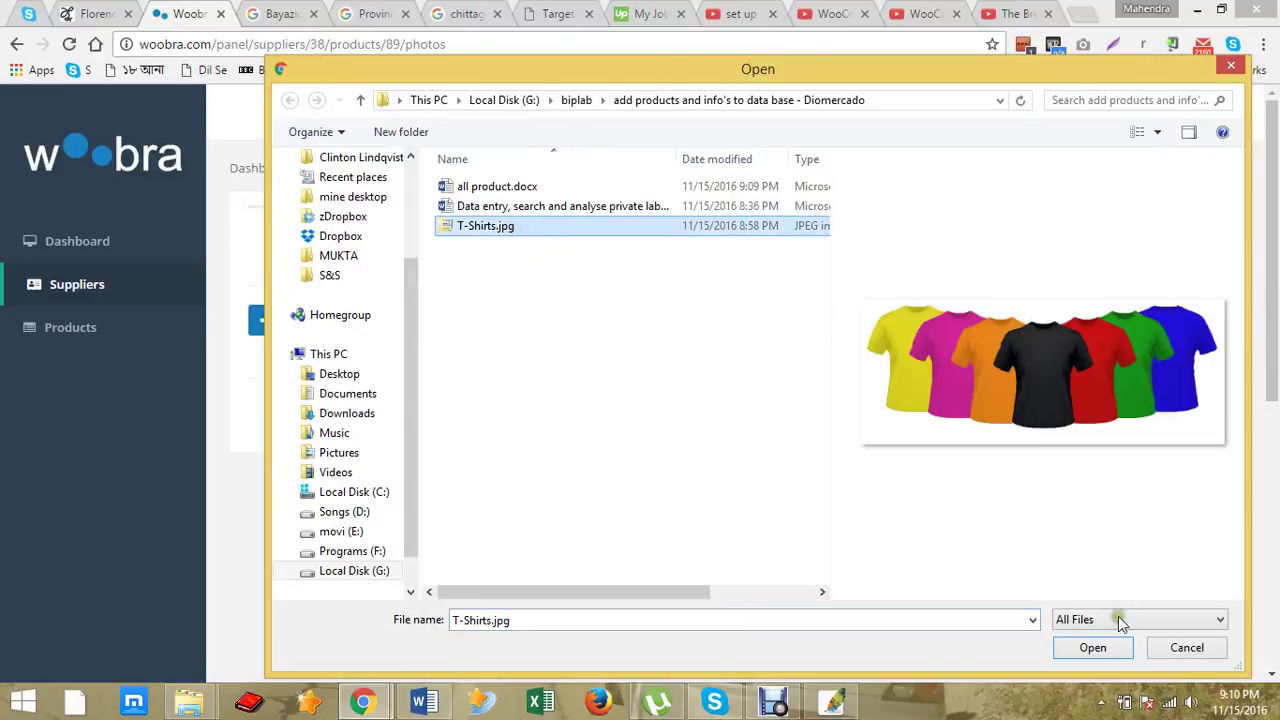
{"action": "left_click", "coordinate": [1092, 647]}
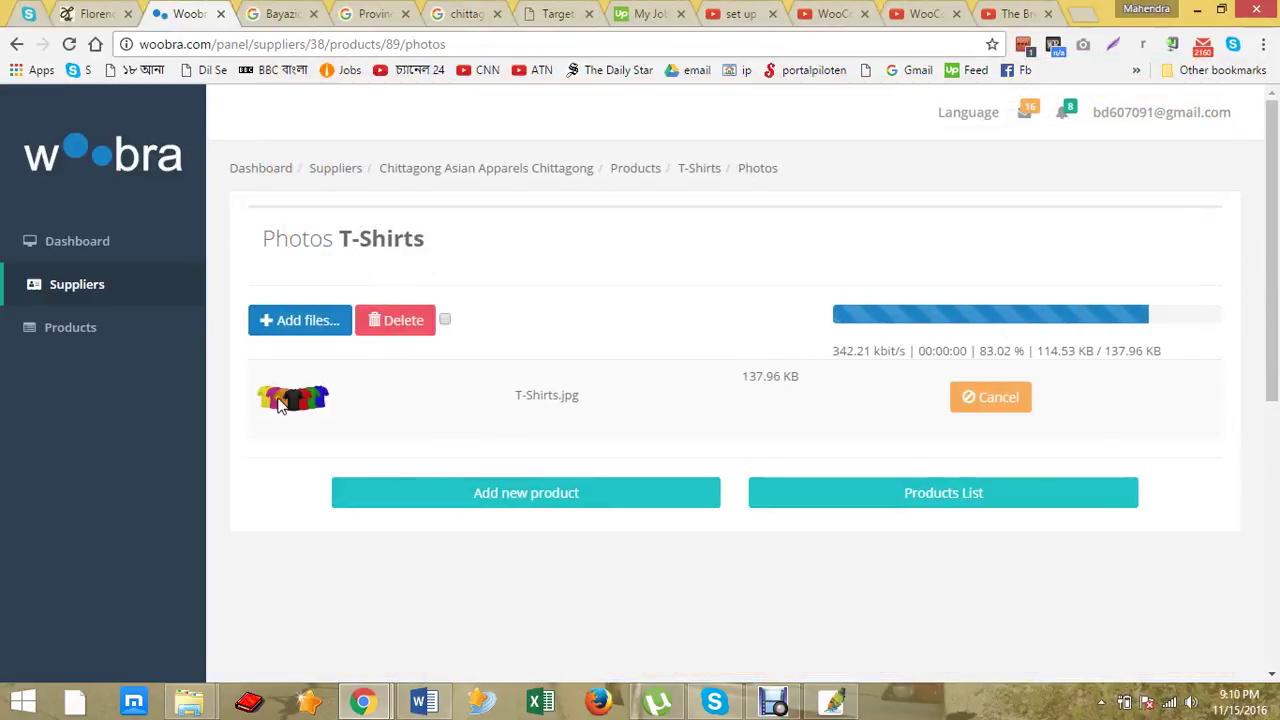
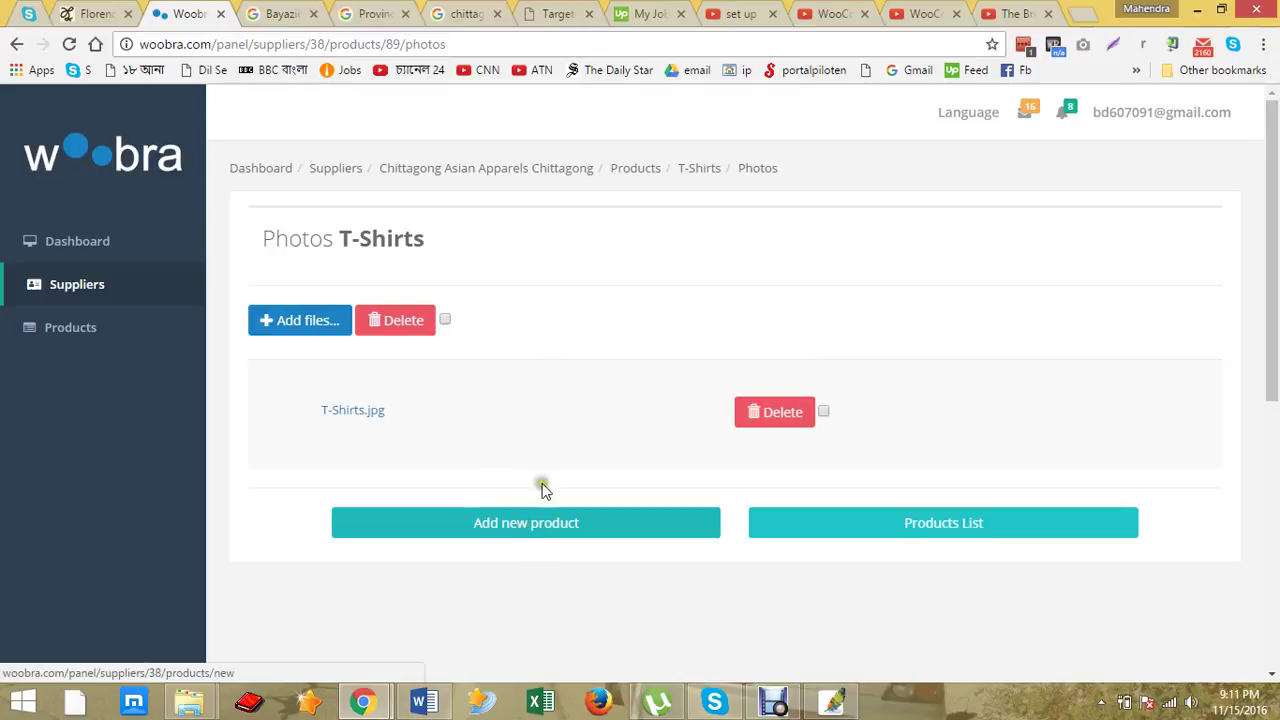
{"action": "left_click", "coordinate": [652, 170]}
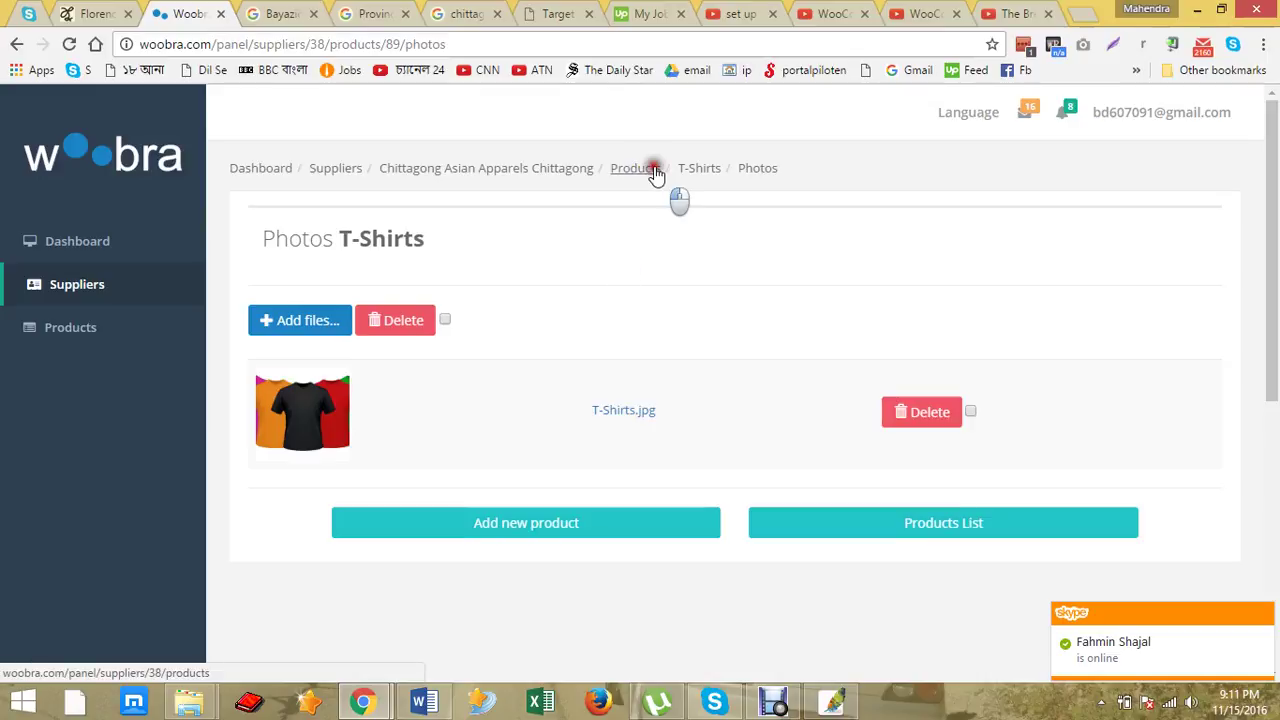
{"action": "left_click", "coordinate": [652, 170]}
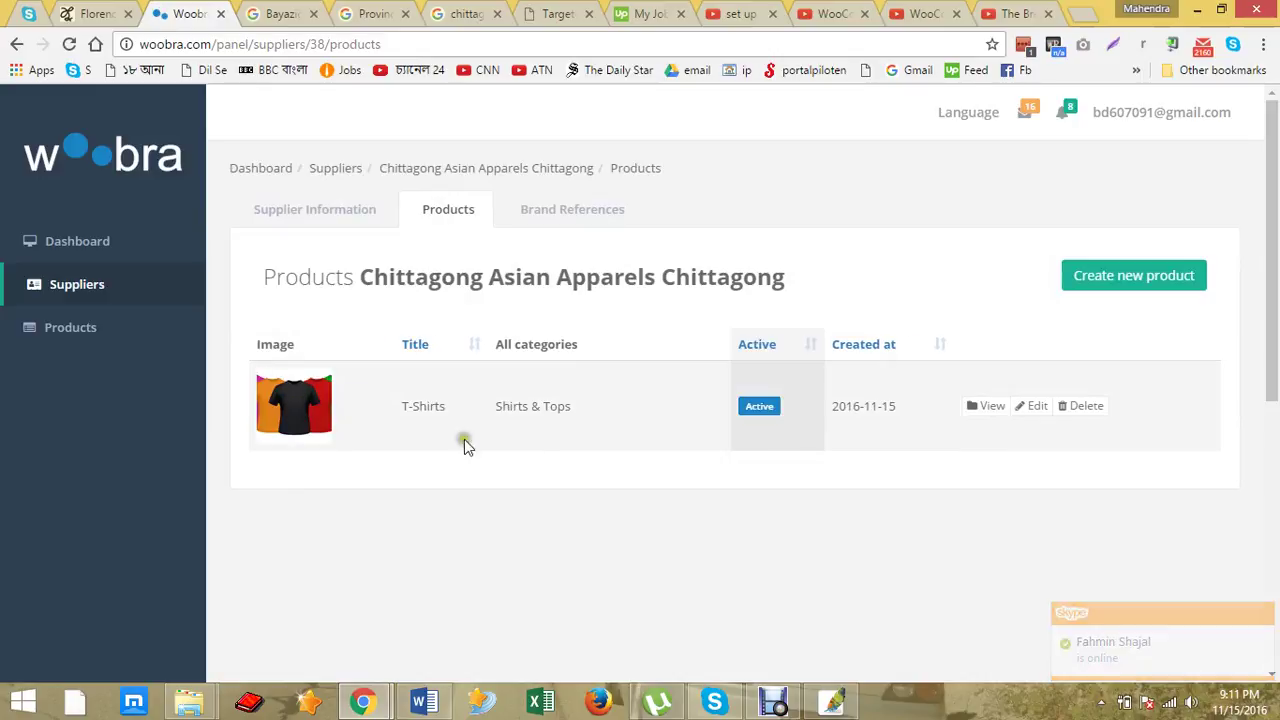
Step: Switch to the Asian Apparels website, look over its corporate profile and open its Buyers page
{"action": "left_click", "coordinate": [773, 702]}
{"action": "left_click", "coordinate": [540, 513]}
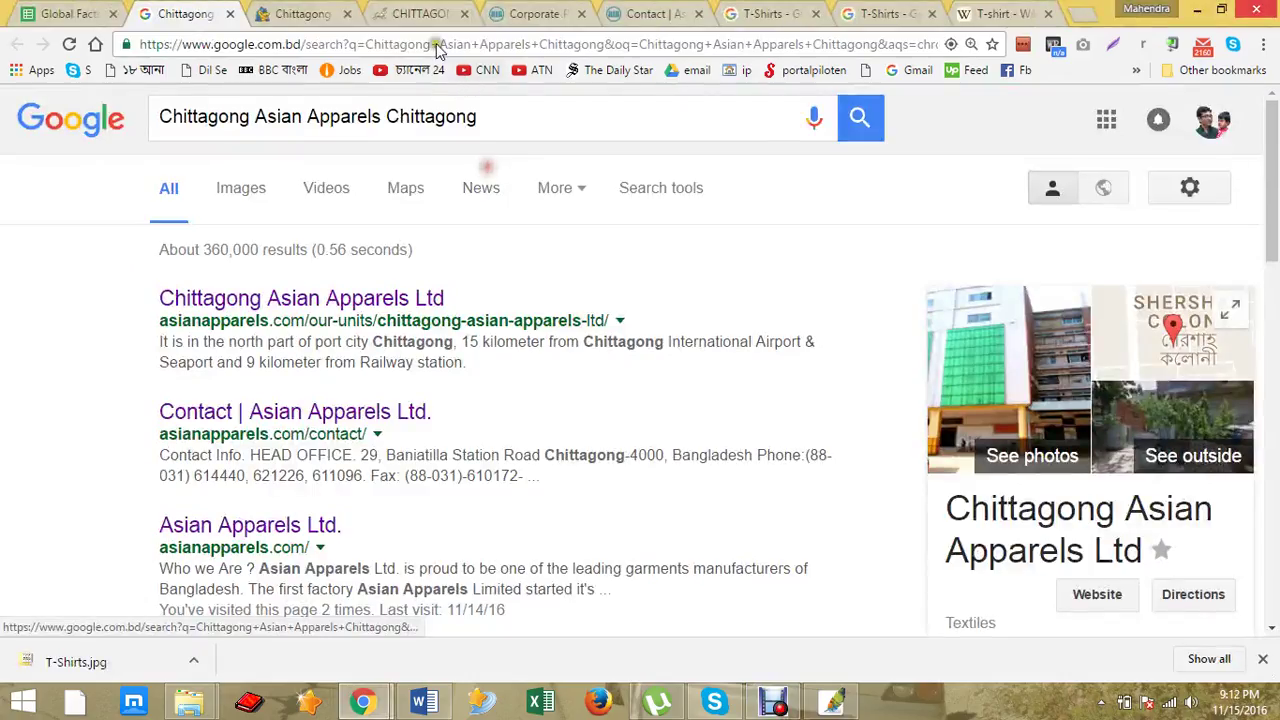
{"action": "left_click", "coordinate": [540, 14]}
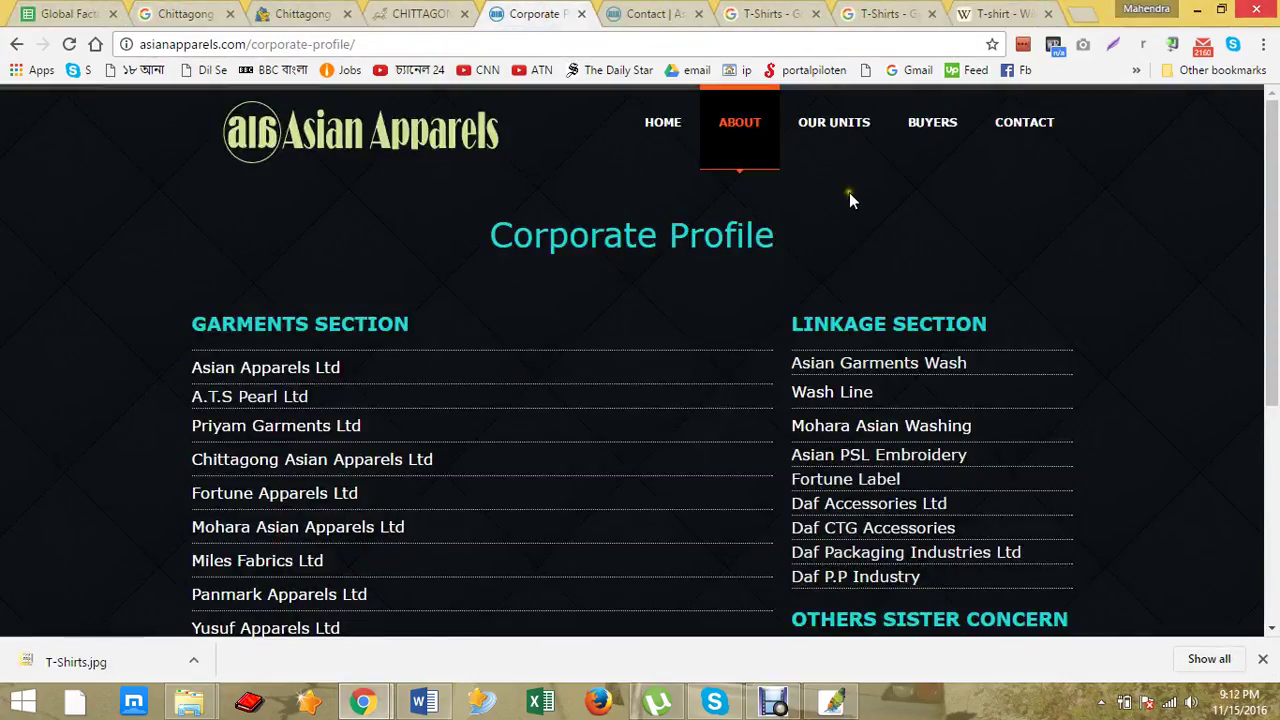
{"action": "scroll", "coordinate": [923, 180], "scroll_direction": "down", "scroll_amount": 3}
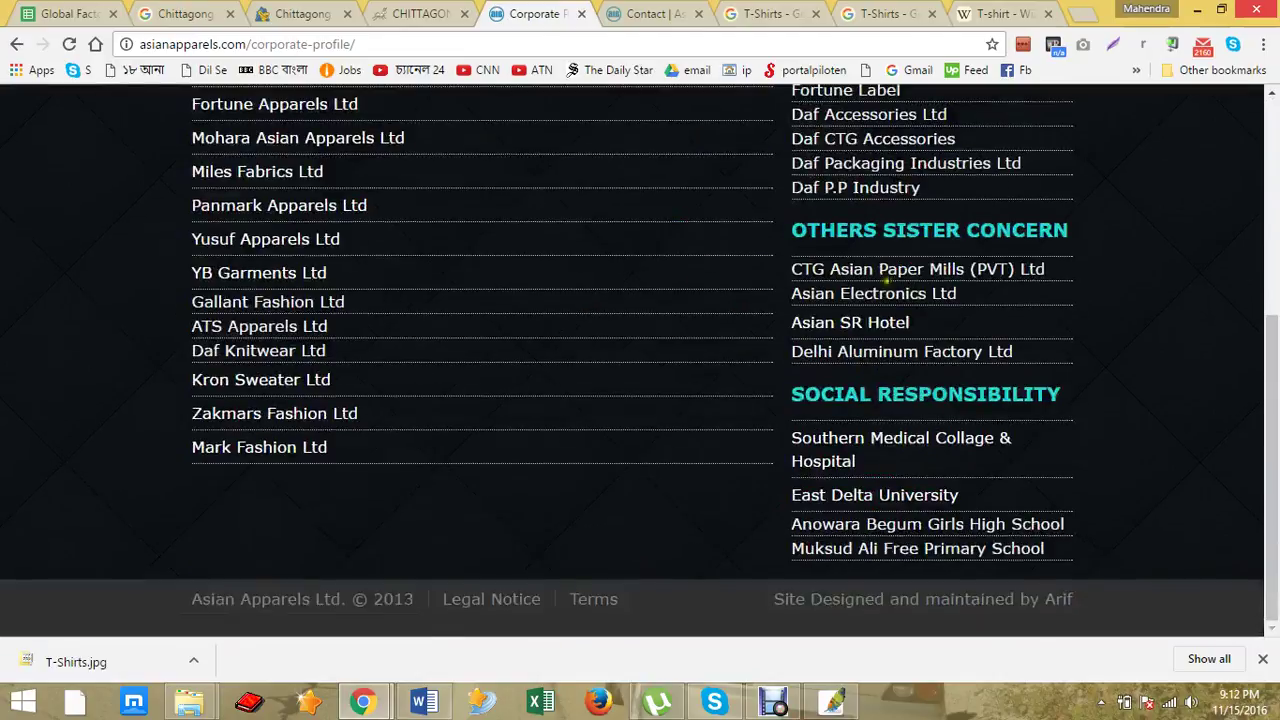
{"action": "scroll", "coordinate": [940, 160], "scroll_direction": "up", "scroll_amount": 3}
{"action": "left_click", "coordinate": [962, 124]}
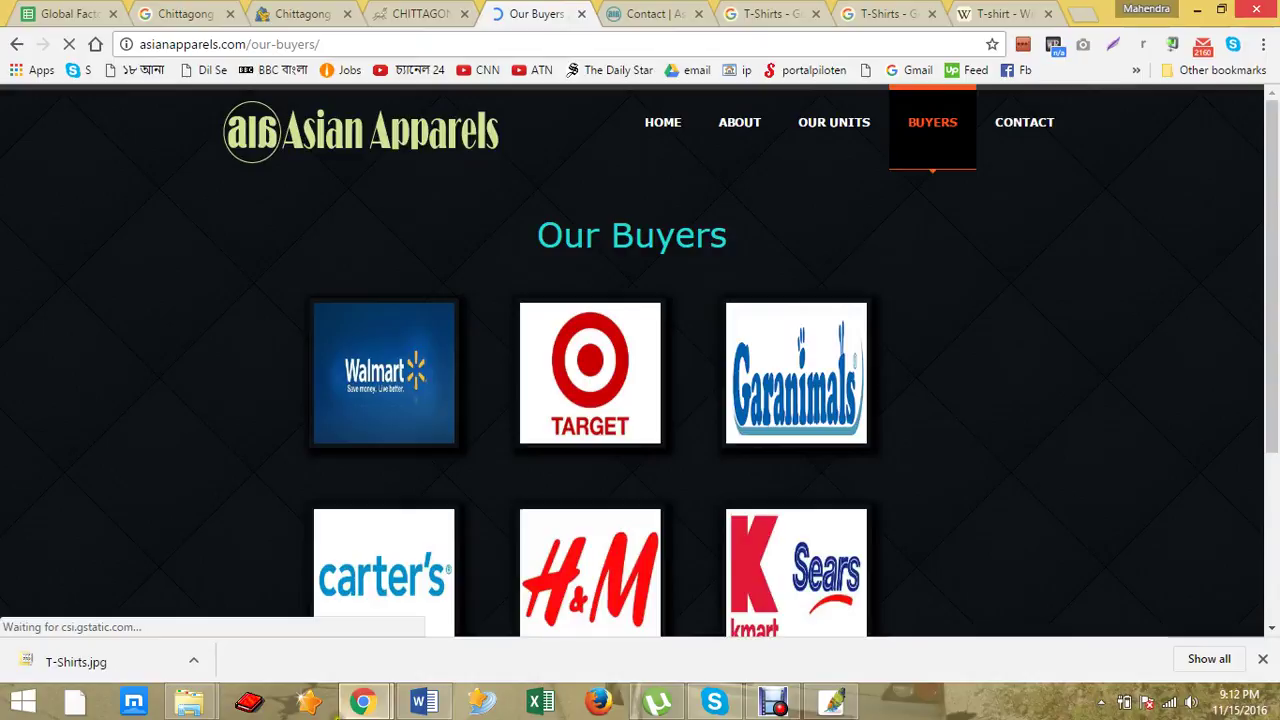
Step: Open the supplier's Brand References in Woobra and copy the Walmart logo's link address from the Asian Apparels buyers page
{"action": "mouse_move", "coordinate": [362, 700]}
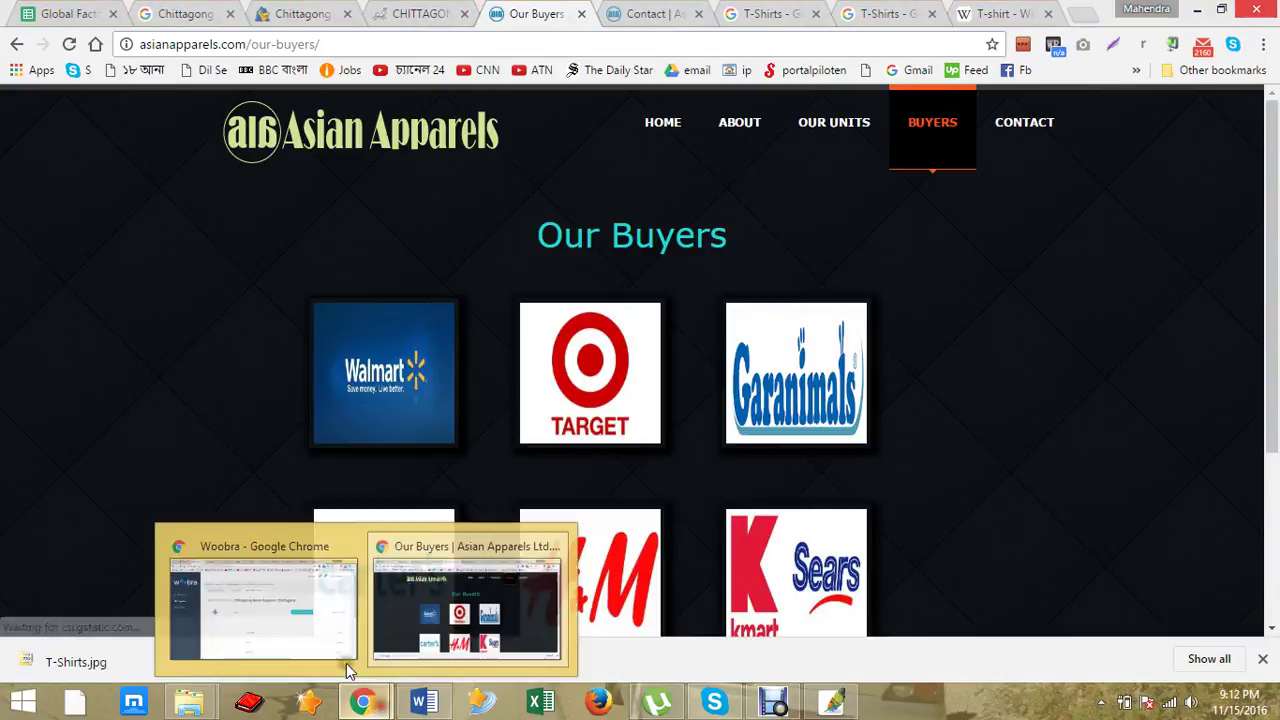
{"action": "left_click", "coordinate": [280, 612]}
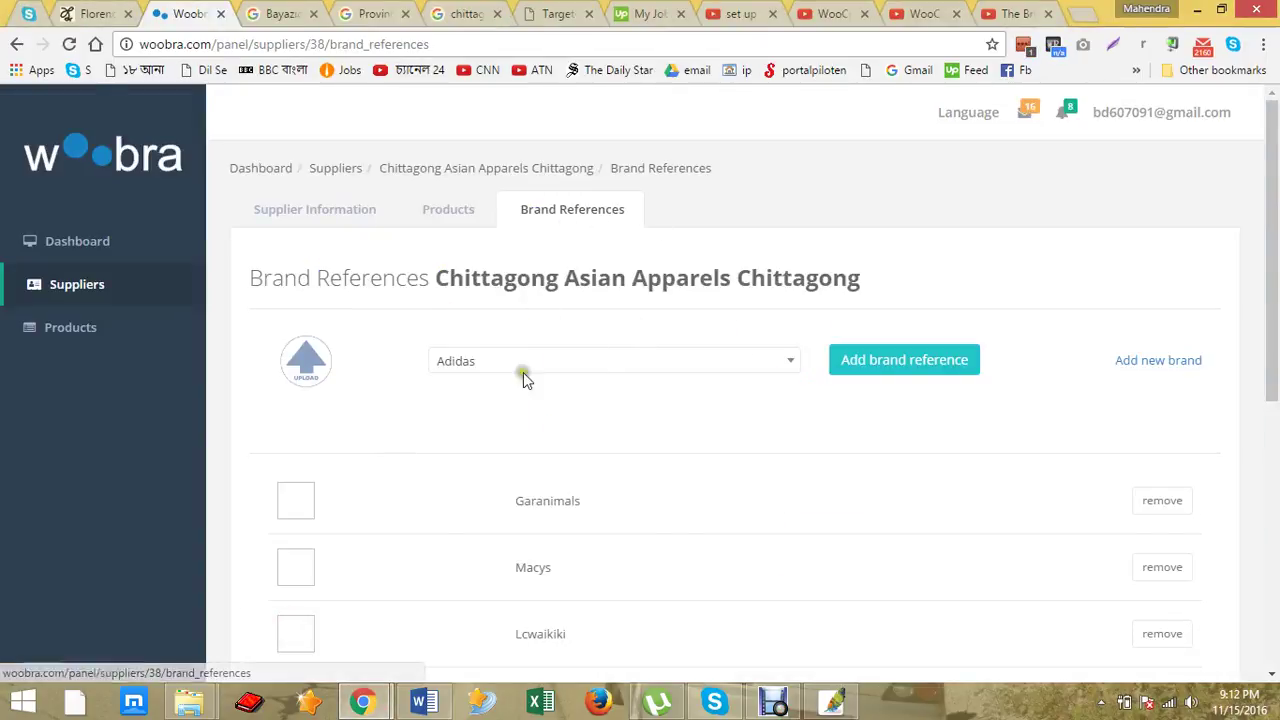
{"action": "mouse_move", "coordinate": [364, 700]}
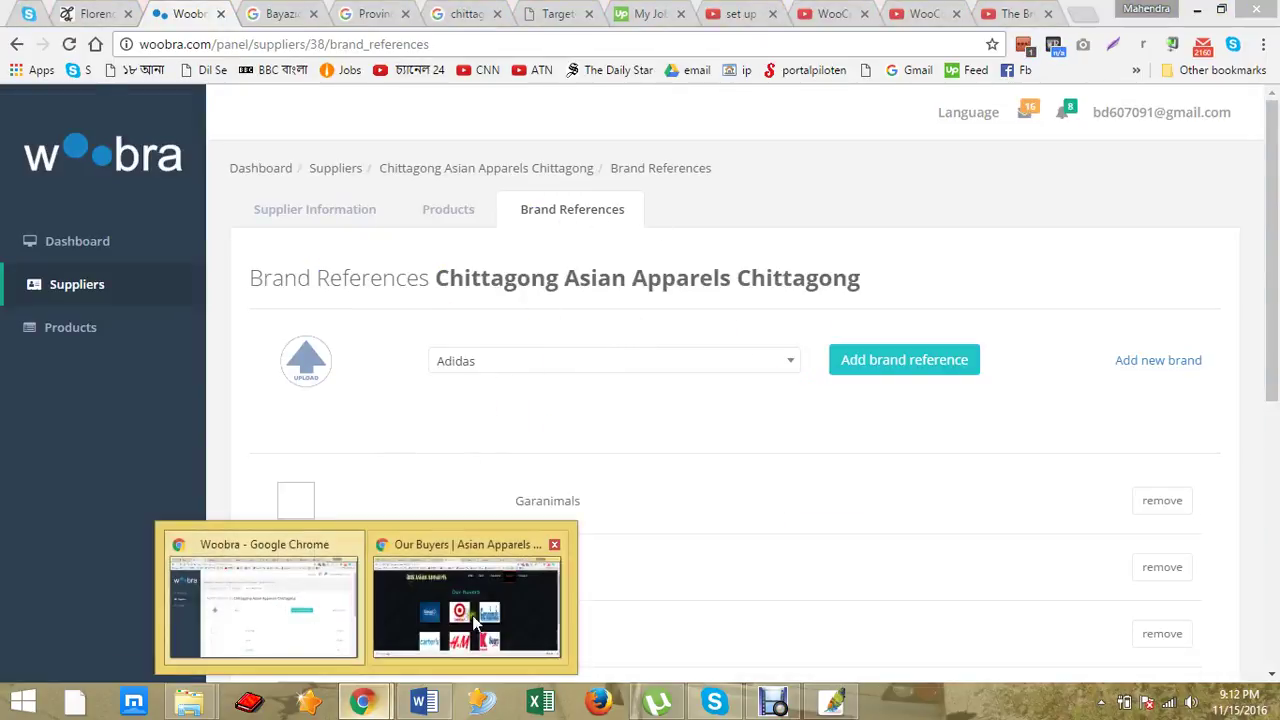
{"action": "left_click", "coordinate": [456, 610]}
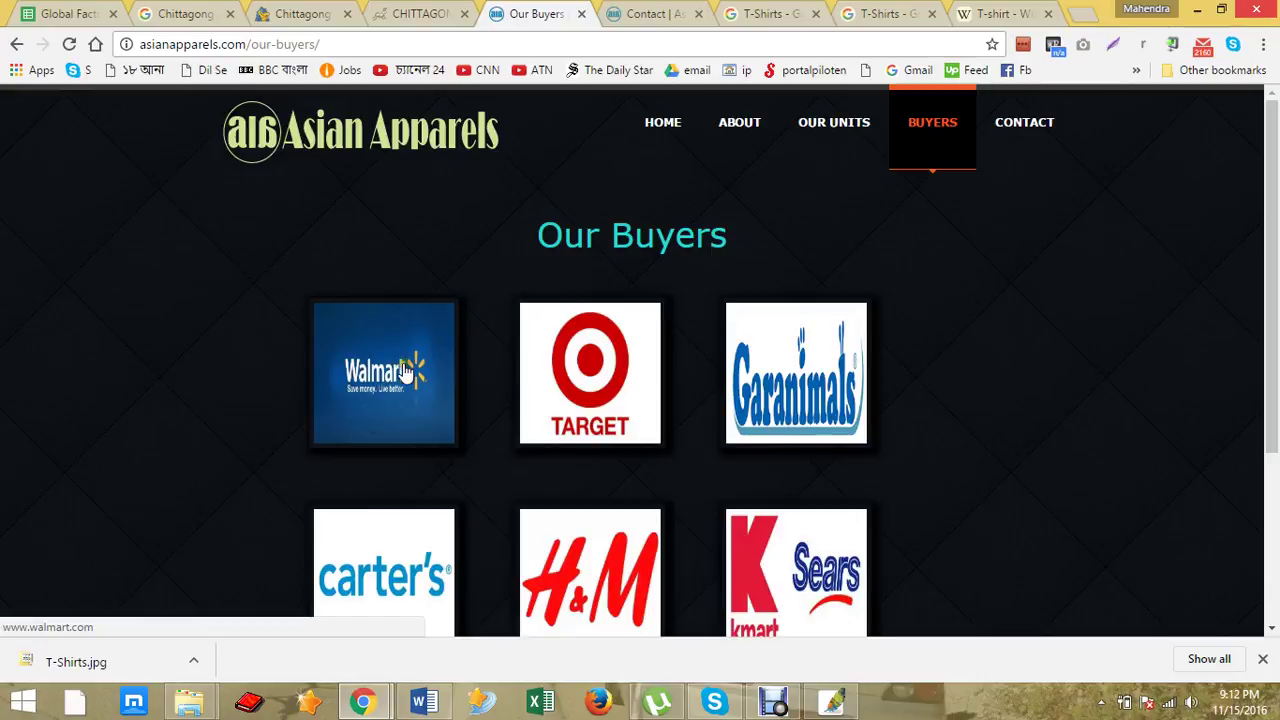
{"action": "right_click", "coordinate": [380, 386]}
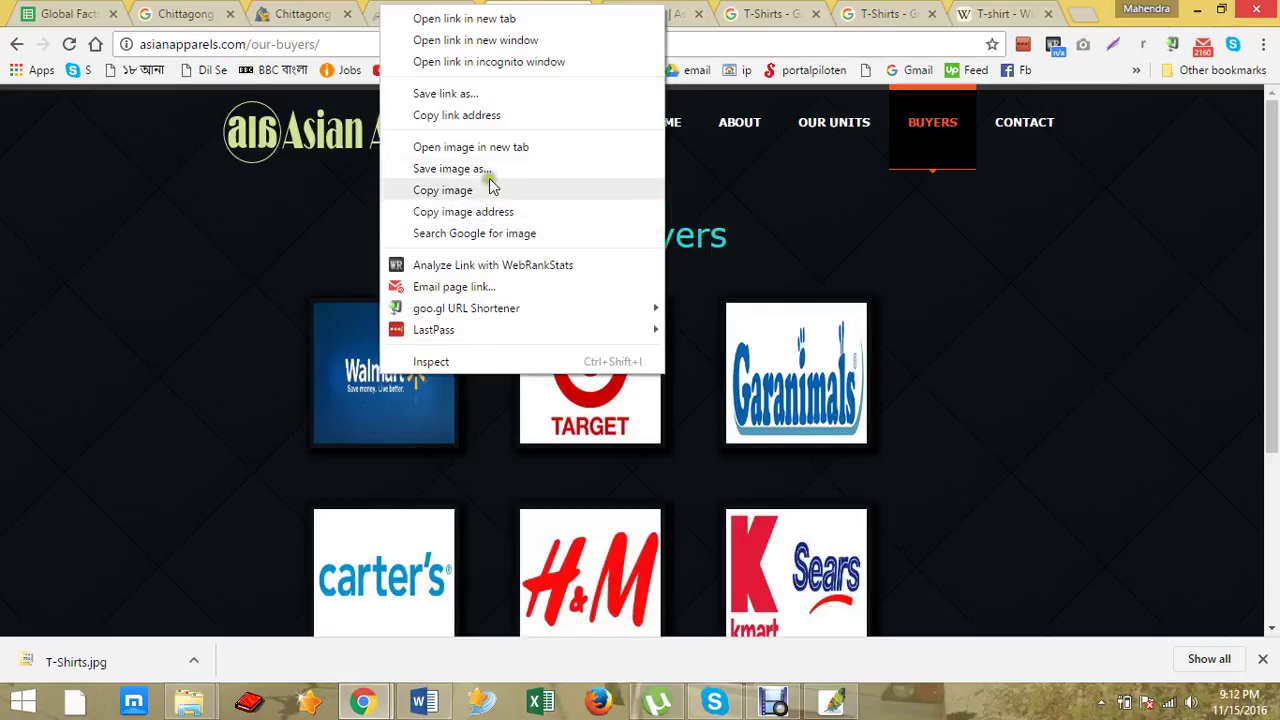
{"action": "left_click", "coordinate": [487, 116]}
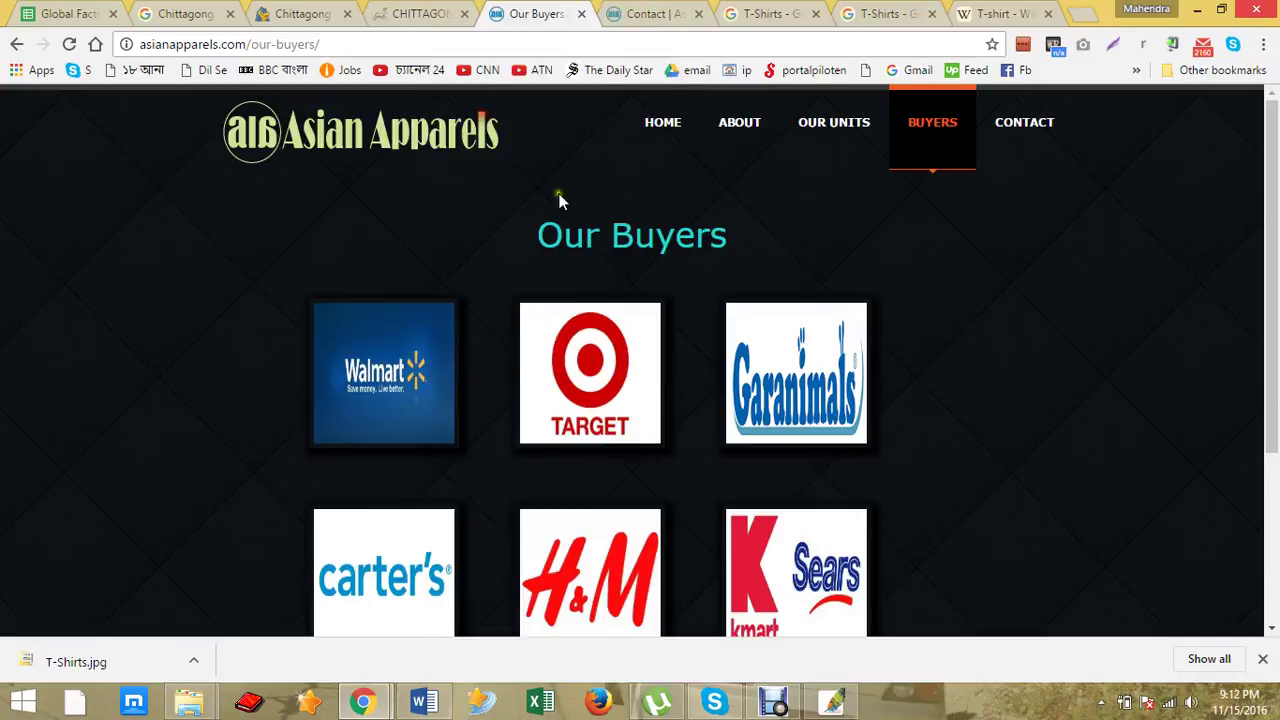
Step: Search the Woobra brand list using the walmart part of the copied link and add WALMART as a brand reference
{"action": "key", "text": "alt+Tab"}
{"action": "left_click", "coordinate": [543, 364]}
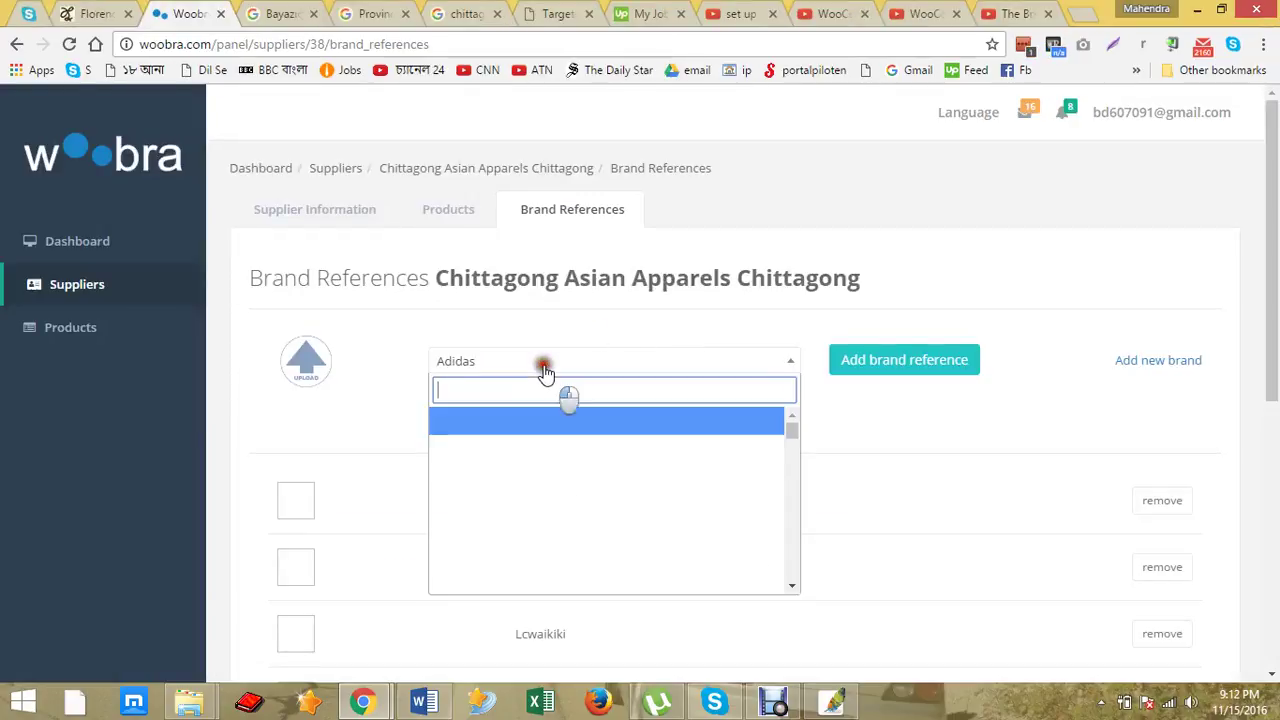
{"action": "key", "text": "ctrl+v"}
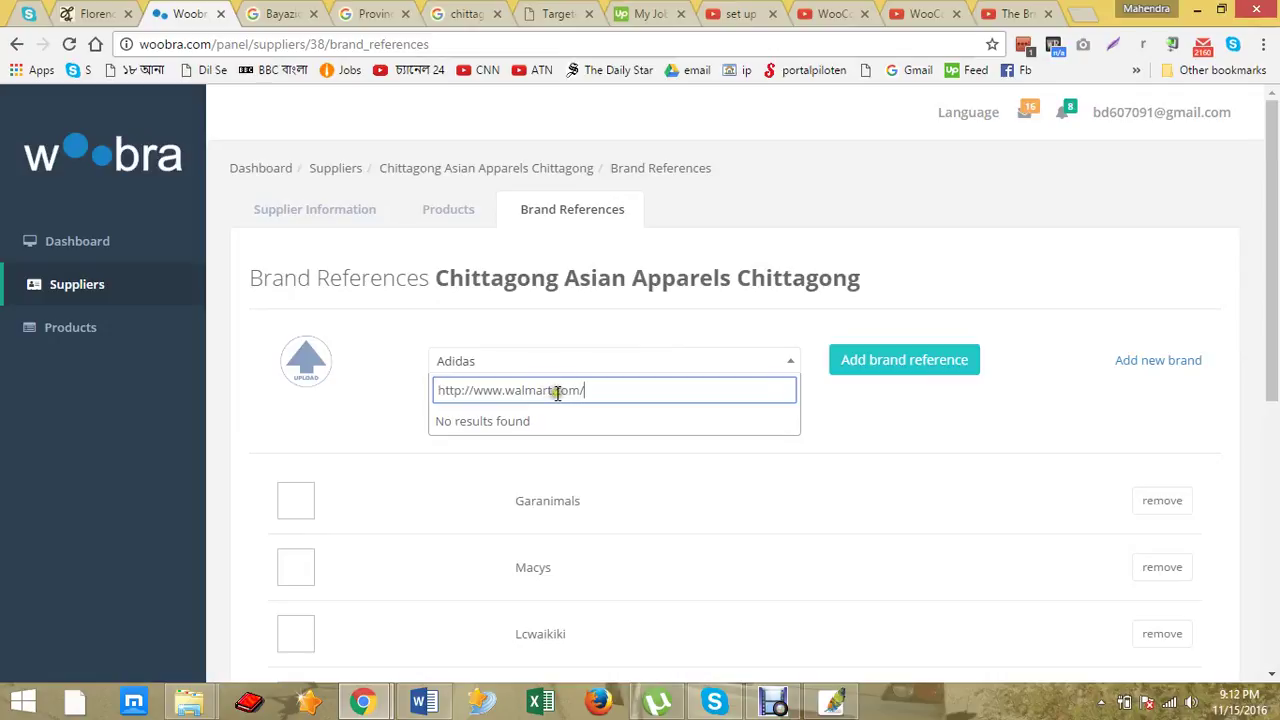
{"action": "left_click_drag", "start_coordinate": [557, 392], "coordinate": [946, 451]}
{"action": "key", "text": "BackSpace"}
{"action": "left_click", "coordinate": [505, 392]}
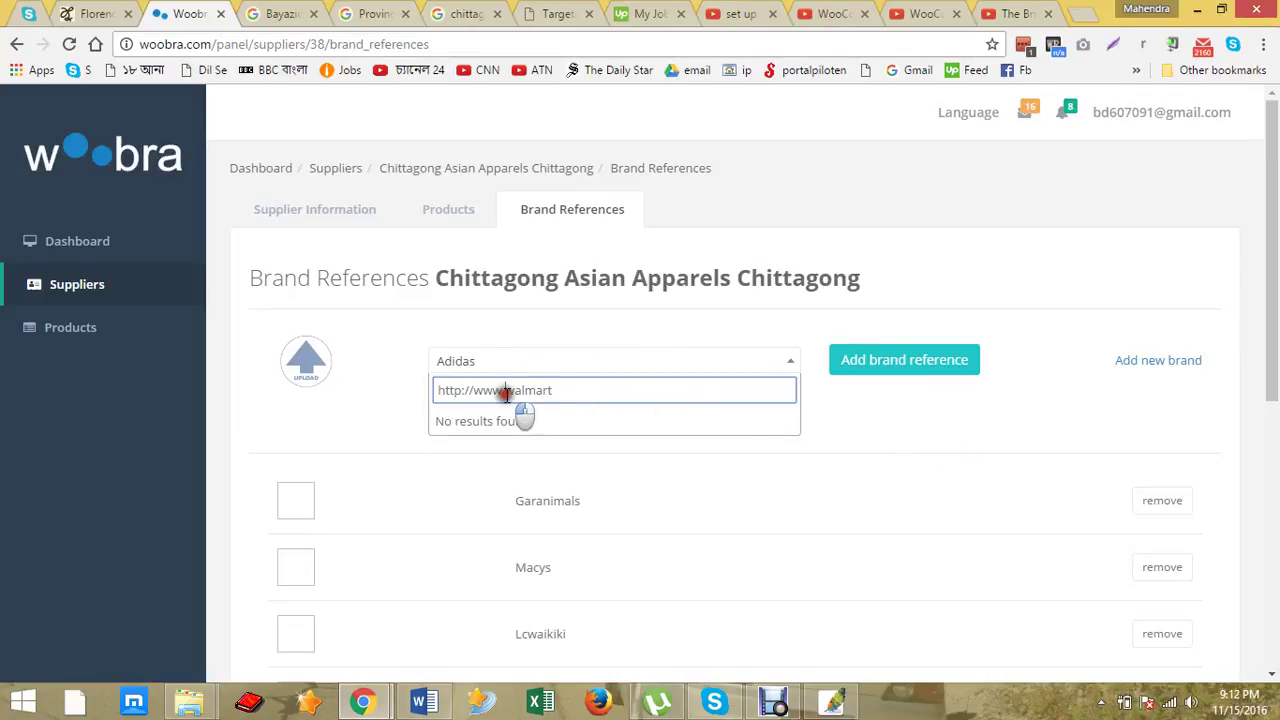
{"action": "left_click_drag", "start_coordinate": [505, 392], "coordinate": [438, 392]}
{"action": "key", "text": "BackSpace"}
{"action": "left_click", "coordinate": [495, 425]}
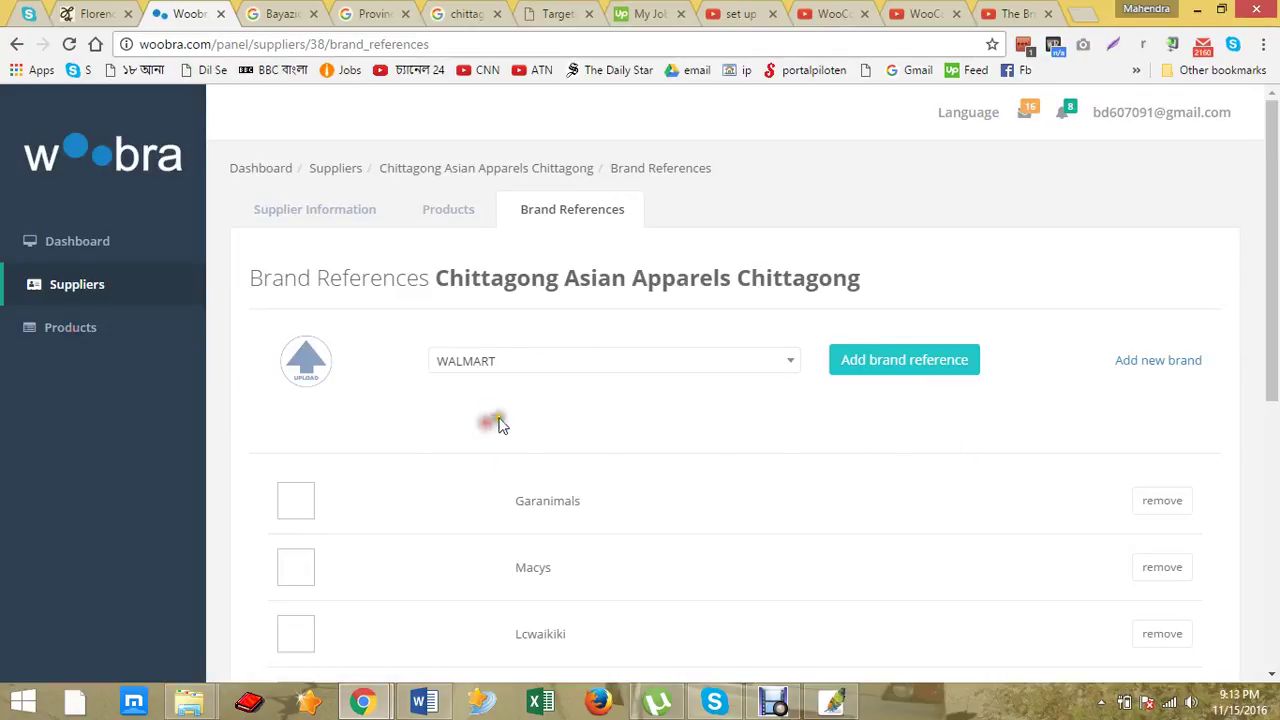
{"action": "left_click", "coordinate": [905, 362]}
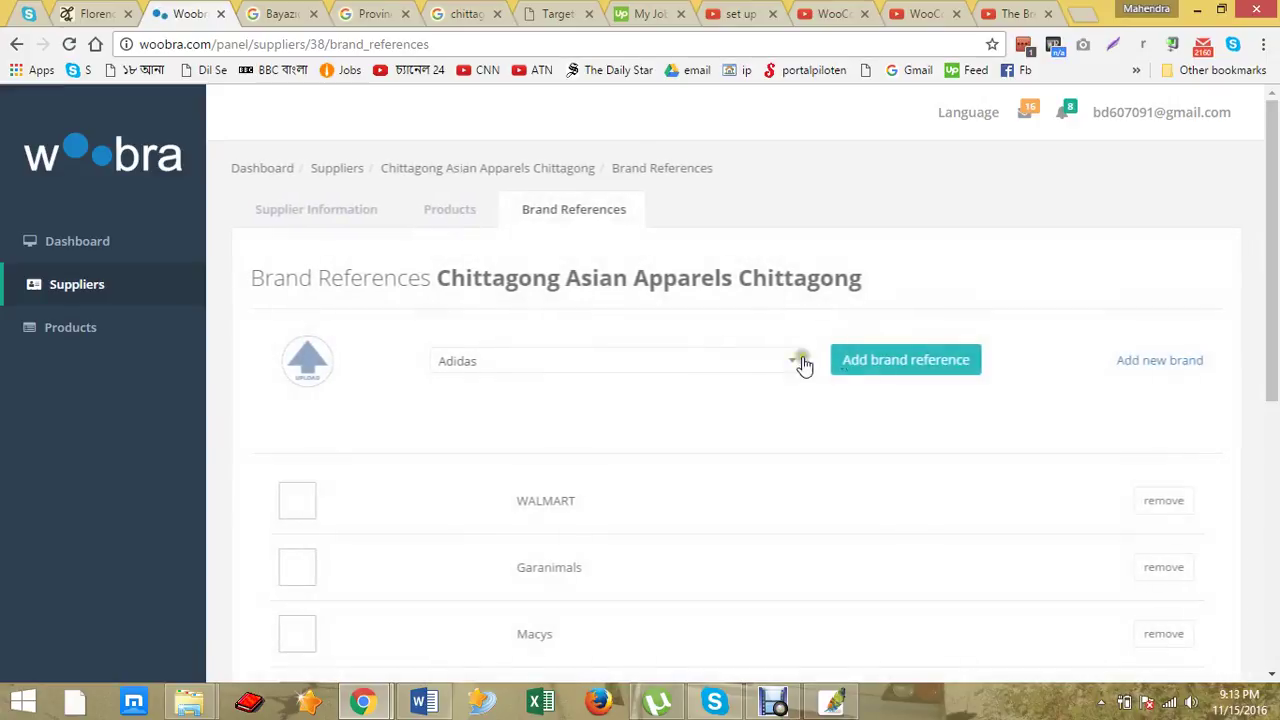
Step: Check the next buyer on the Asian Apparels page and add Target as a brand reference in Woobra
{"action": "key", "text": "alt+Tab"}
{"action": "right_click", "coordinate": [600, 390]}
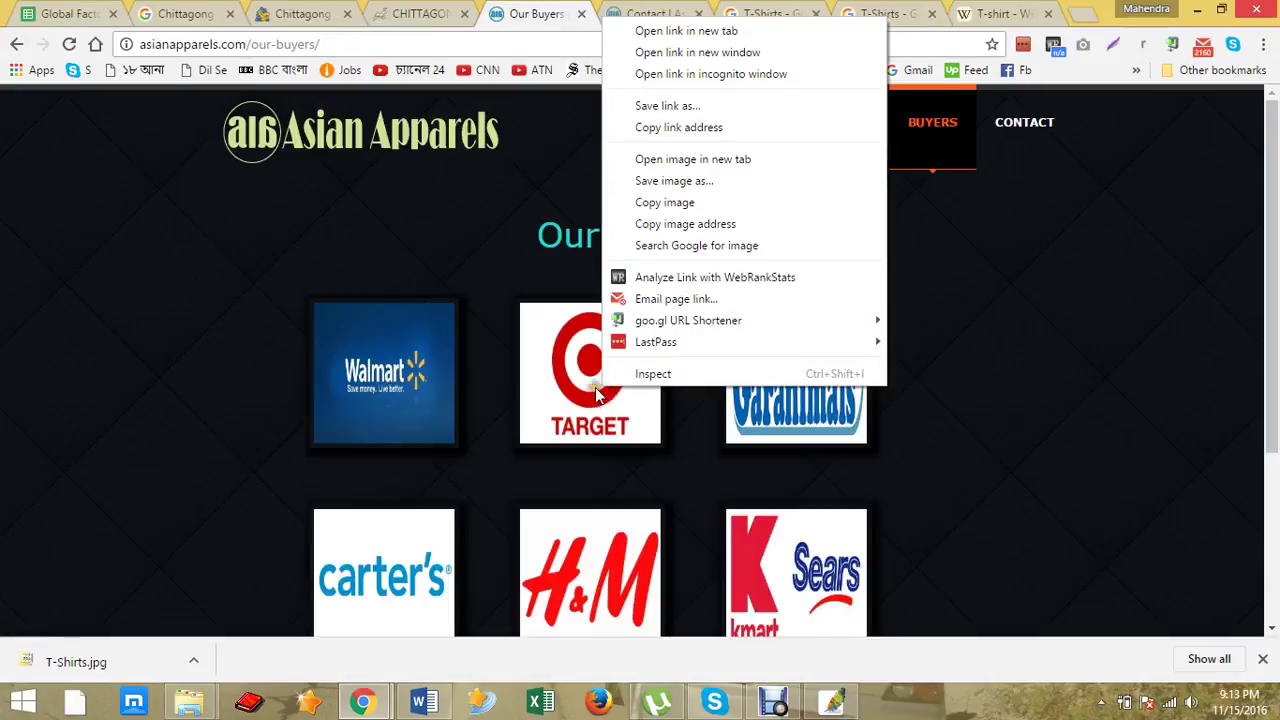
{"action": "key", "text": "Escape"}
{"action": "key", "text": "alt+Tab"}
{"action": "left_click", "coordinate": [575, 365]}
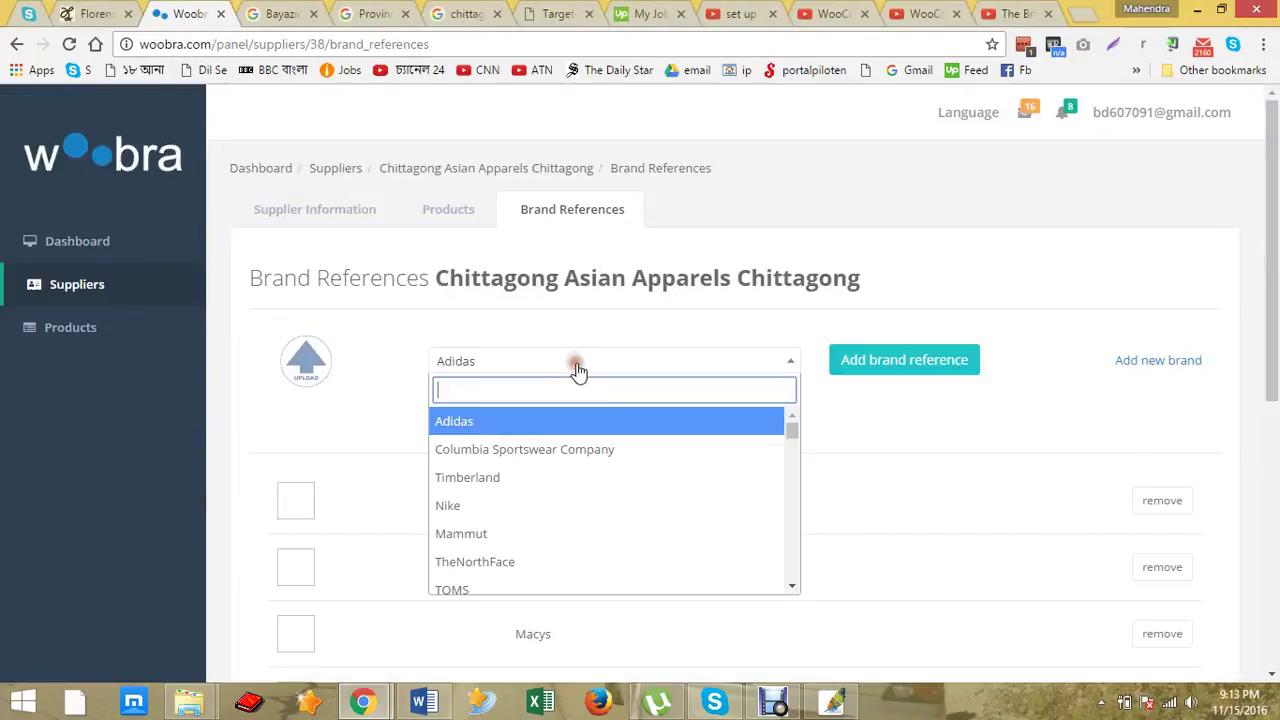
{"action": "type", "text": "ta"}
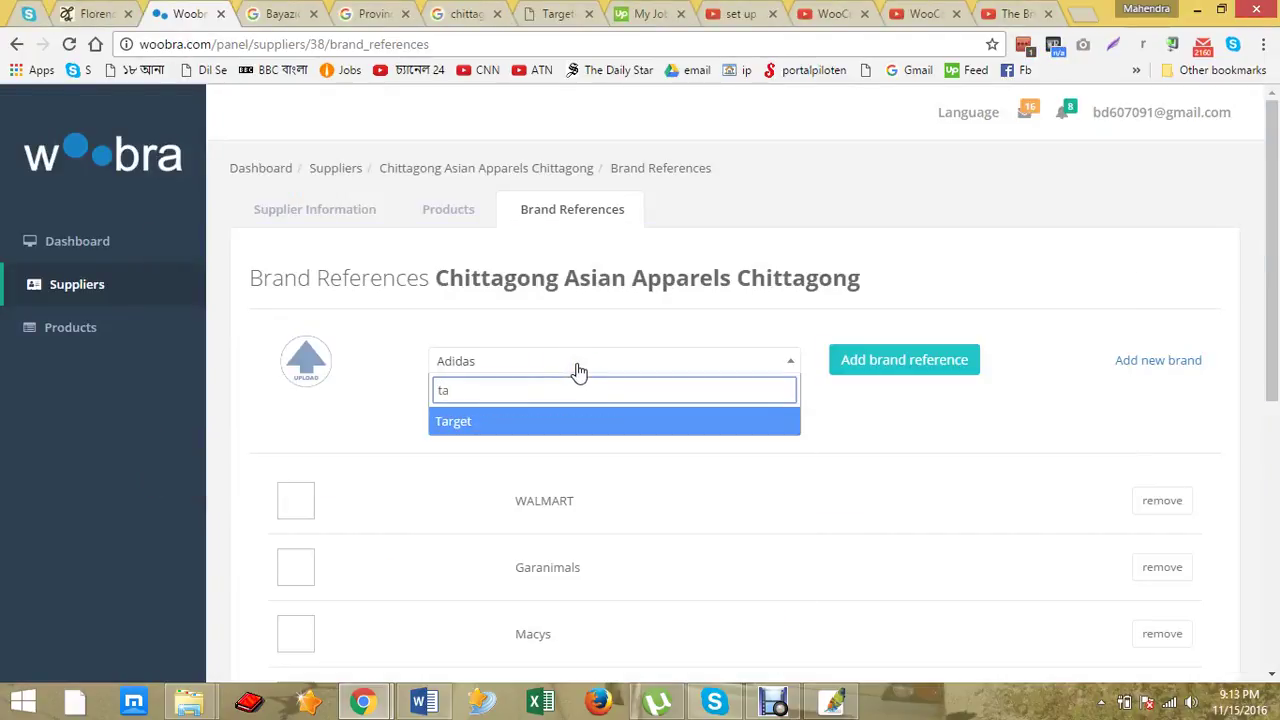
{"action": "left_click", "coordinate": [598, 421]}
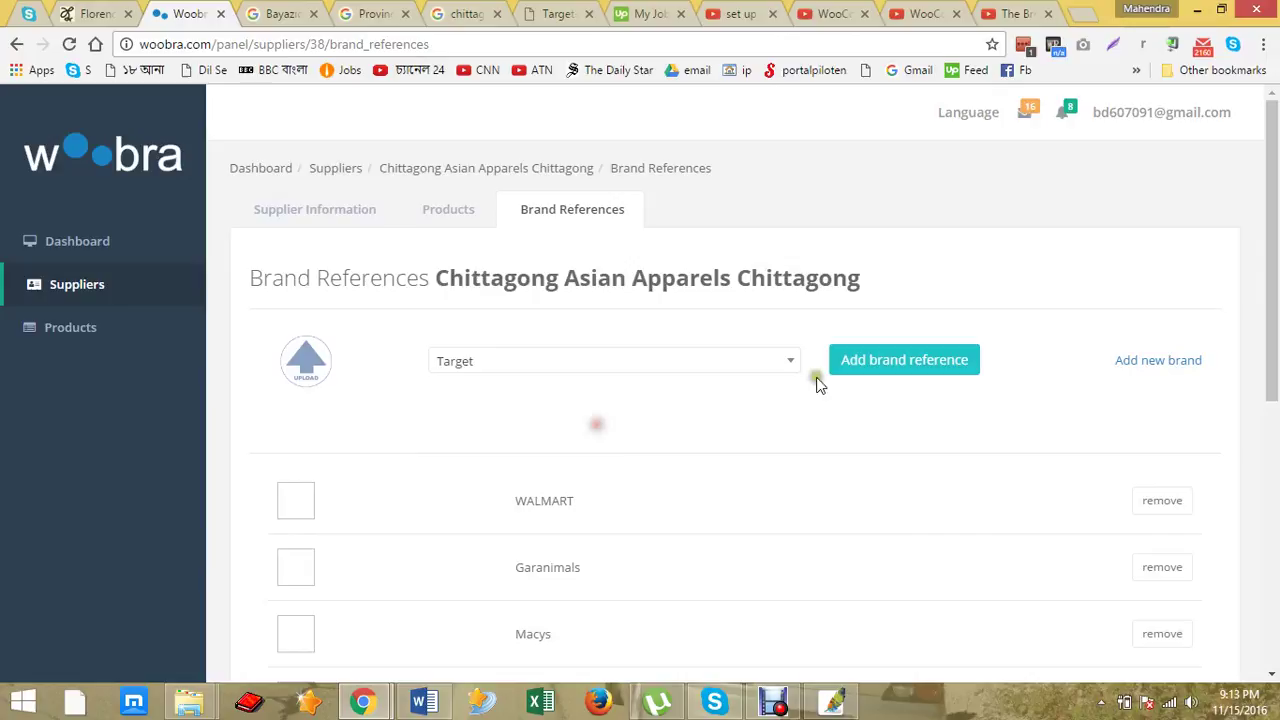
{"action": "left_click", "coordinate": [883, 365]}
Step: Look through the remaining Asian Apparels buyers and search the Woobra brand list for "hm"
{"action": "key", "text": "alt+Tab"}
{"action": "scroll", "coordinate": [632, 451], "scroll_direction": "down", "scroll_amount": 3}
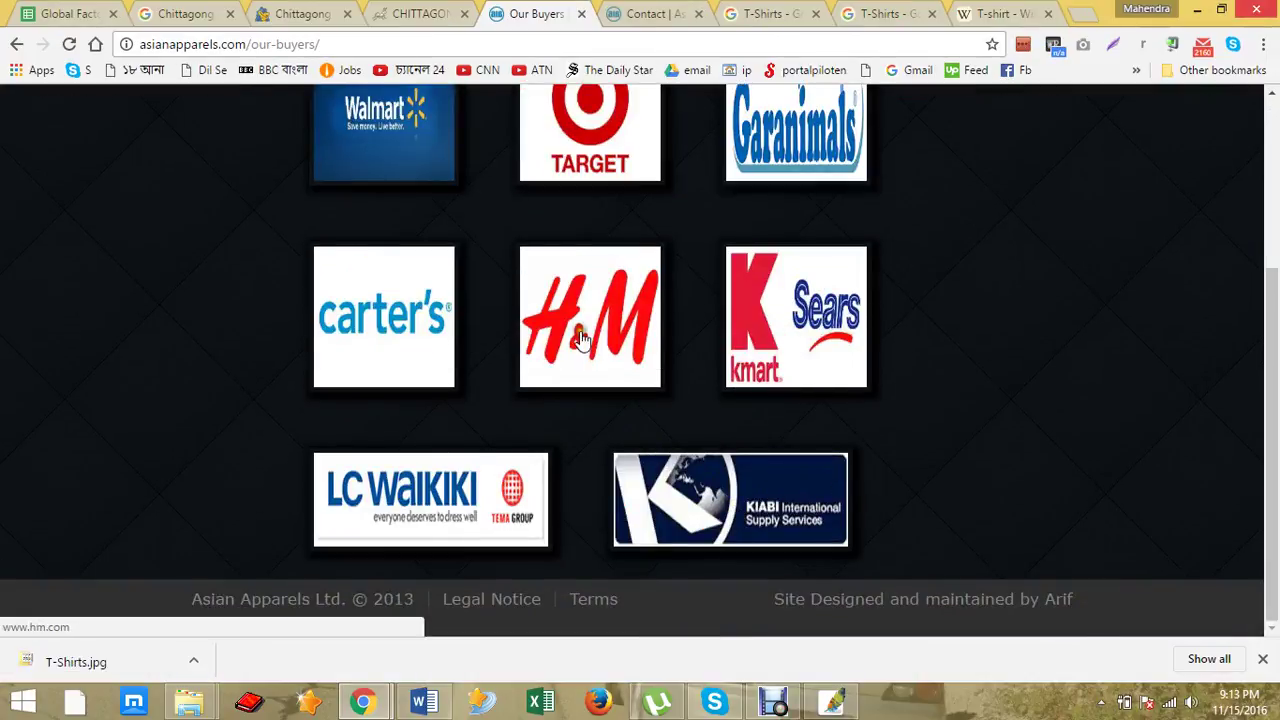
{"action": "key", "text": "alt+Tab"}
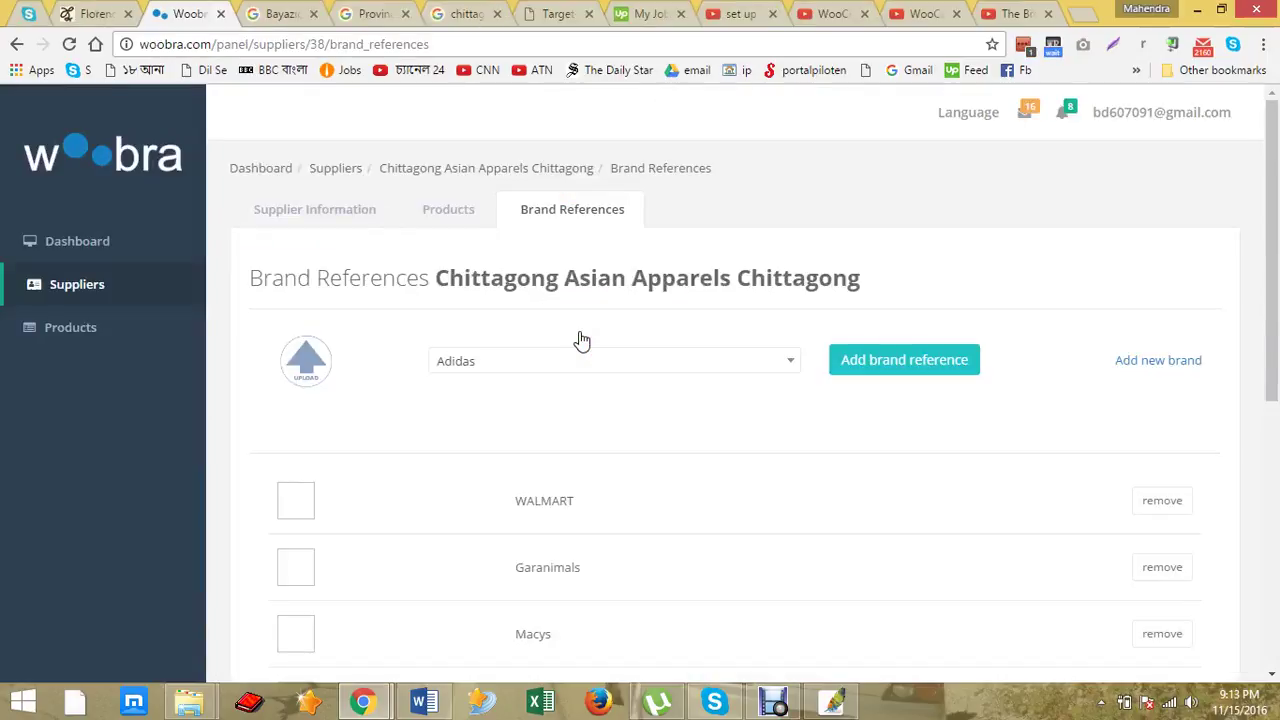
{"action": "left_click", "coordinate": [552, 363]}
{"action": "type", "text": "h"}
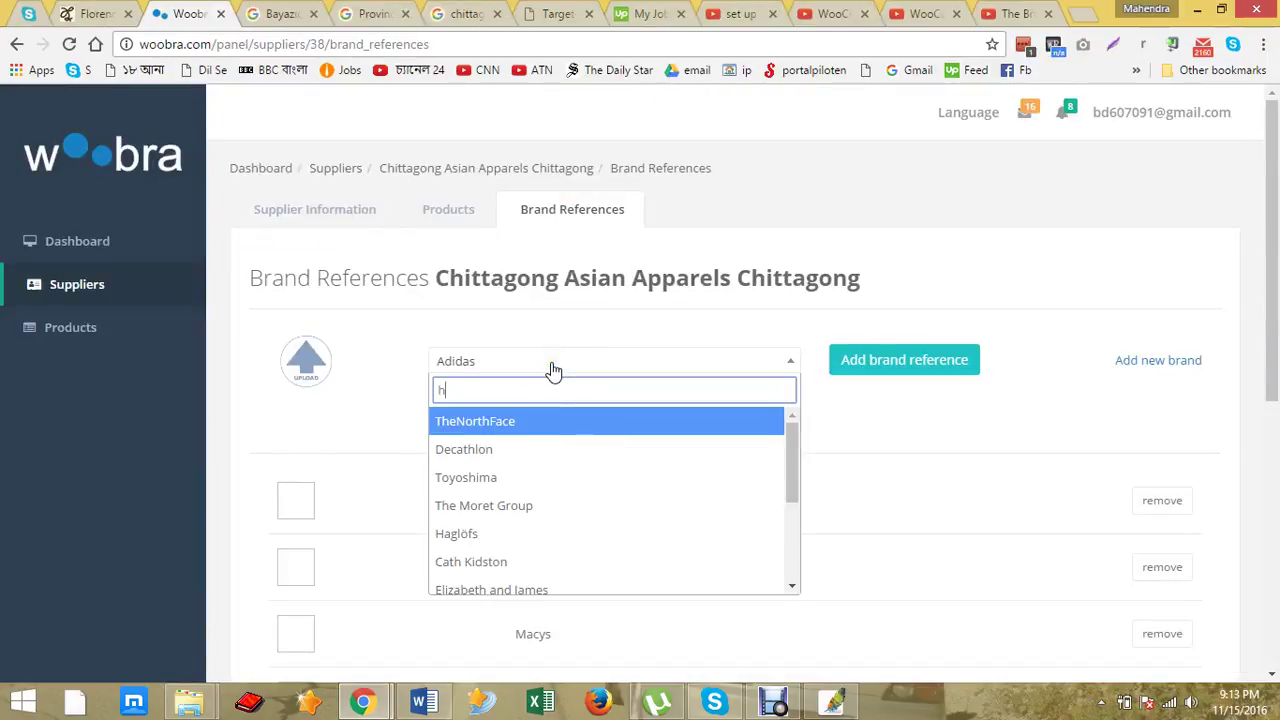
{"action": "type", "text": "m"}
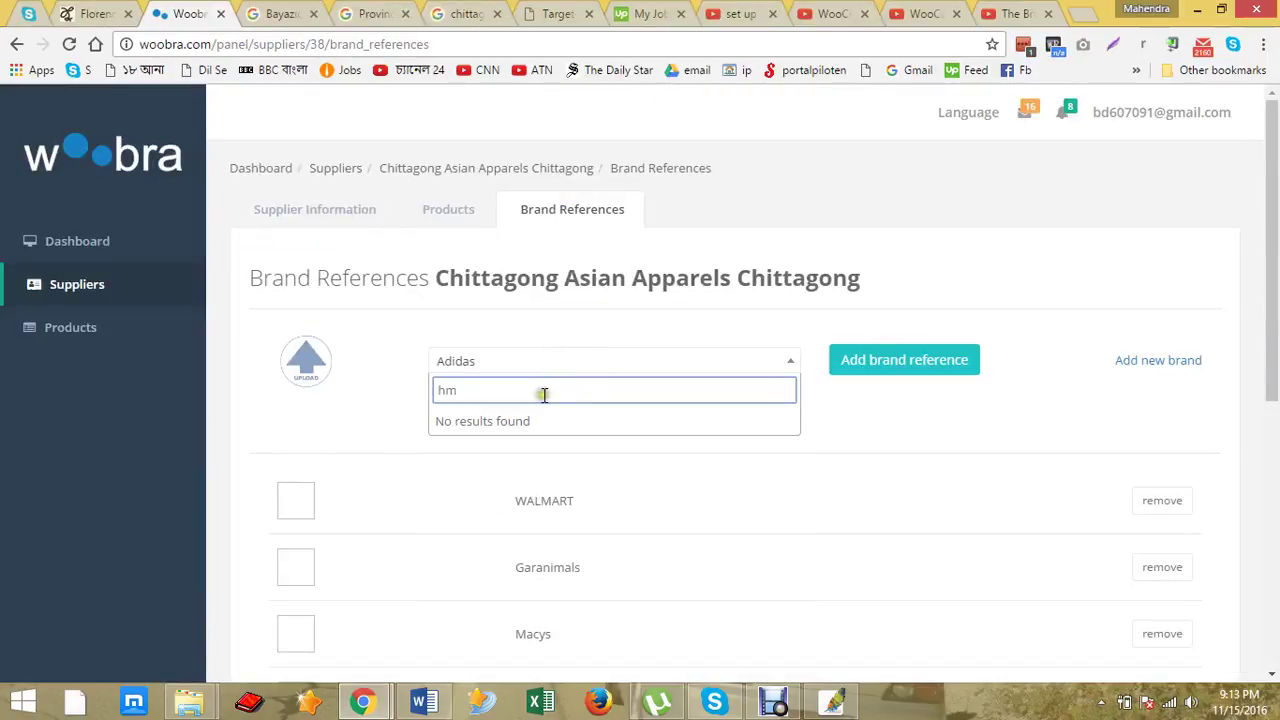
{"action": "left_click", "coordinate": [1148, 361]}
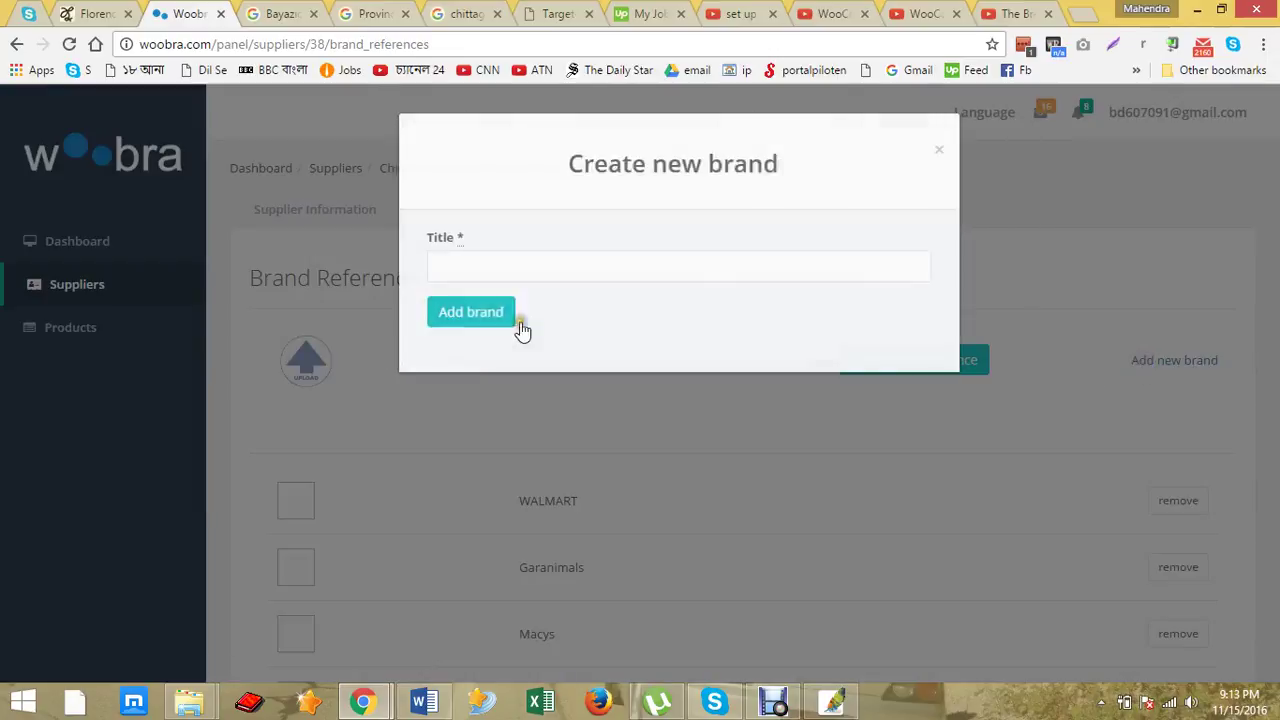
{"action": "left_click", "coordinate": [472, 276]}
{"action": "type", "text": "h"}
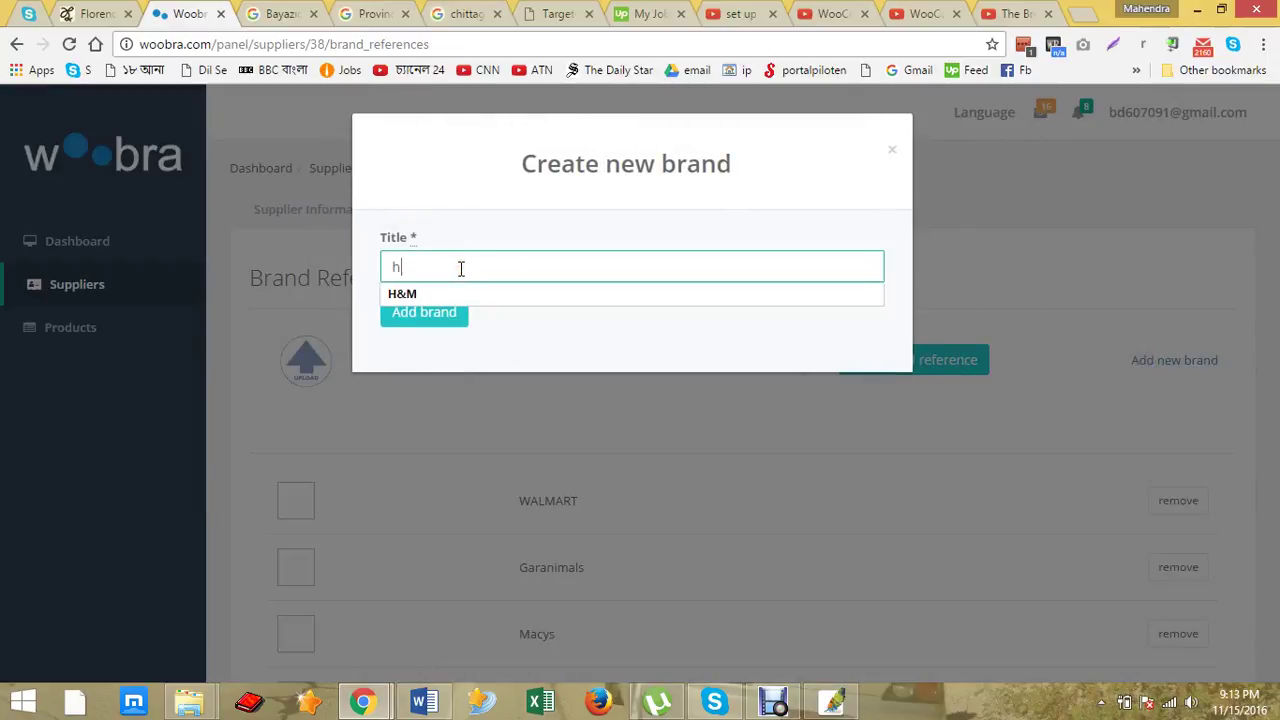
{"action": "left_click", "coordinate": [465, 296]}
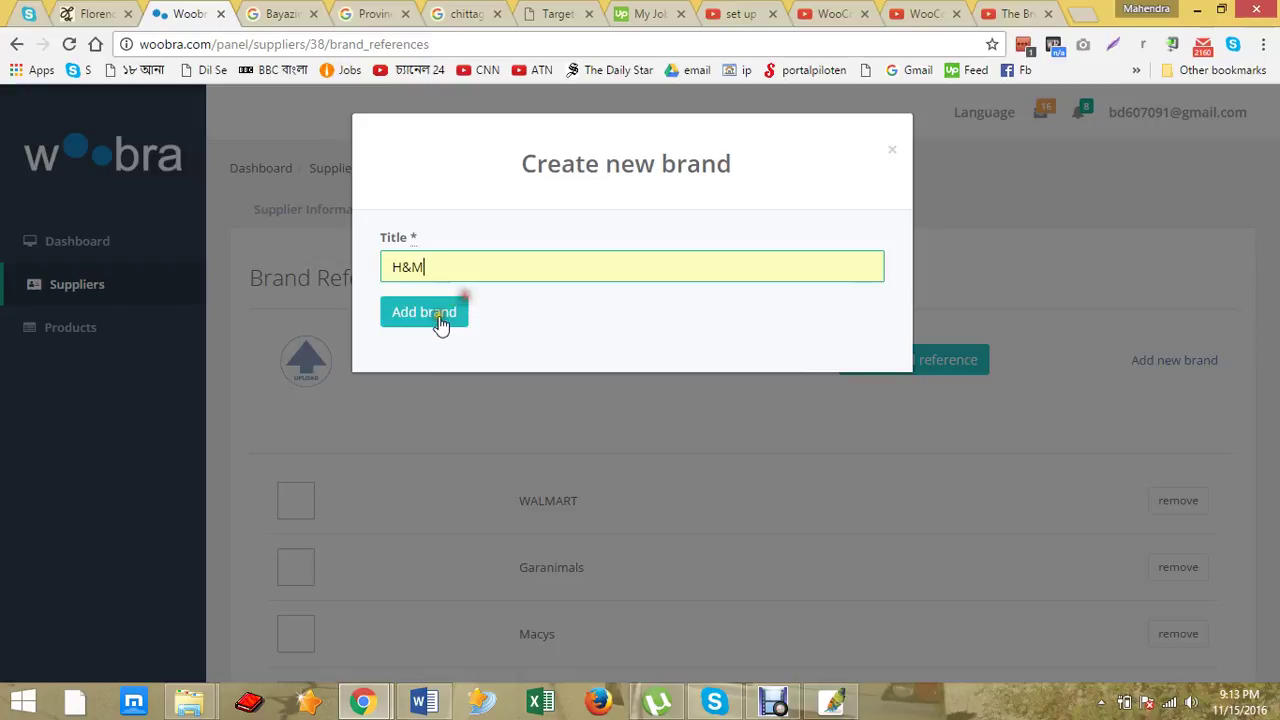
{"action": "left_click", "coordinate": [892, 153]}
Step: Find H&M in the Woobra brand list by searching "h&" and add it as a brand reference for the supplier
{"action": "left_click", "coordinate": [517, 364]}
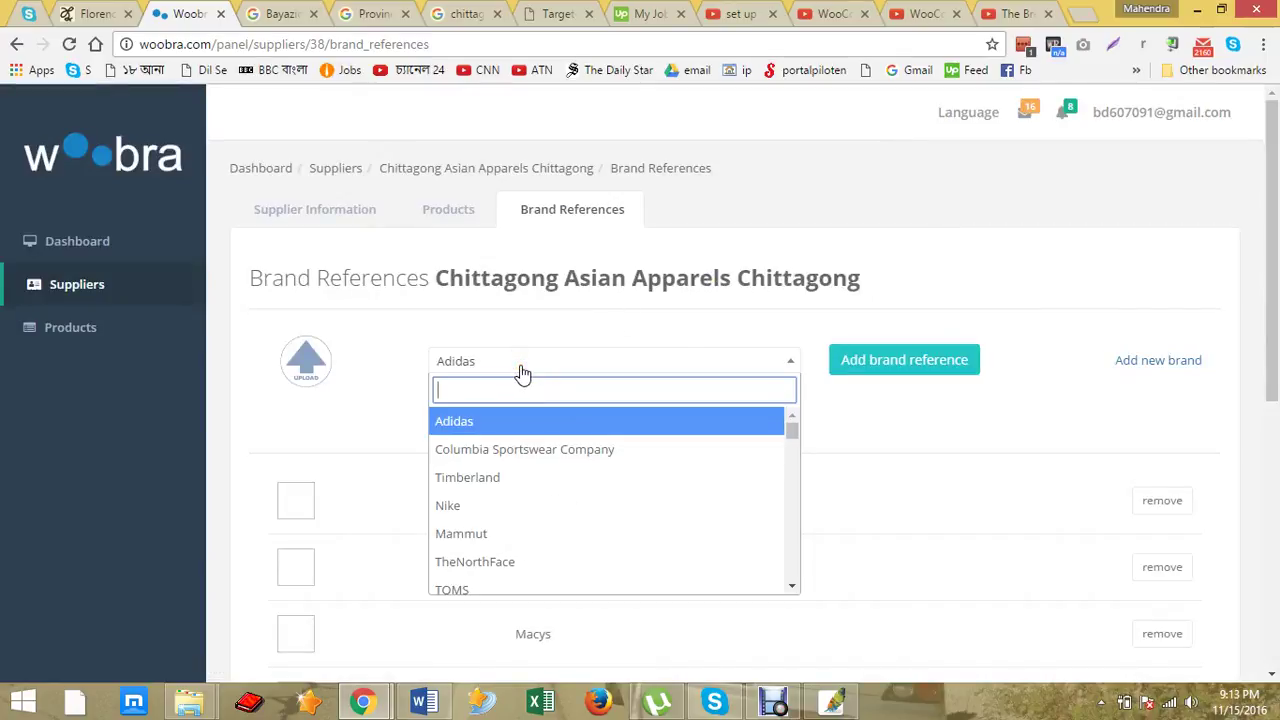
{"action": "type", "text": "h"}
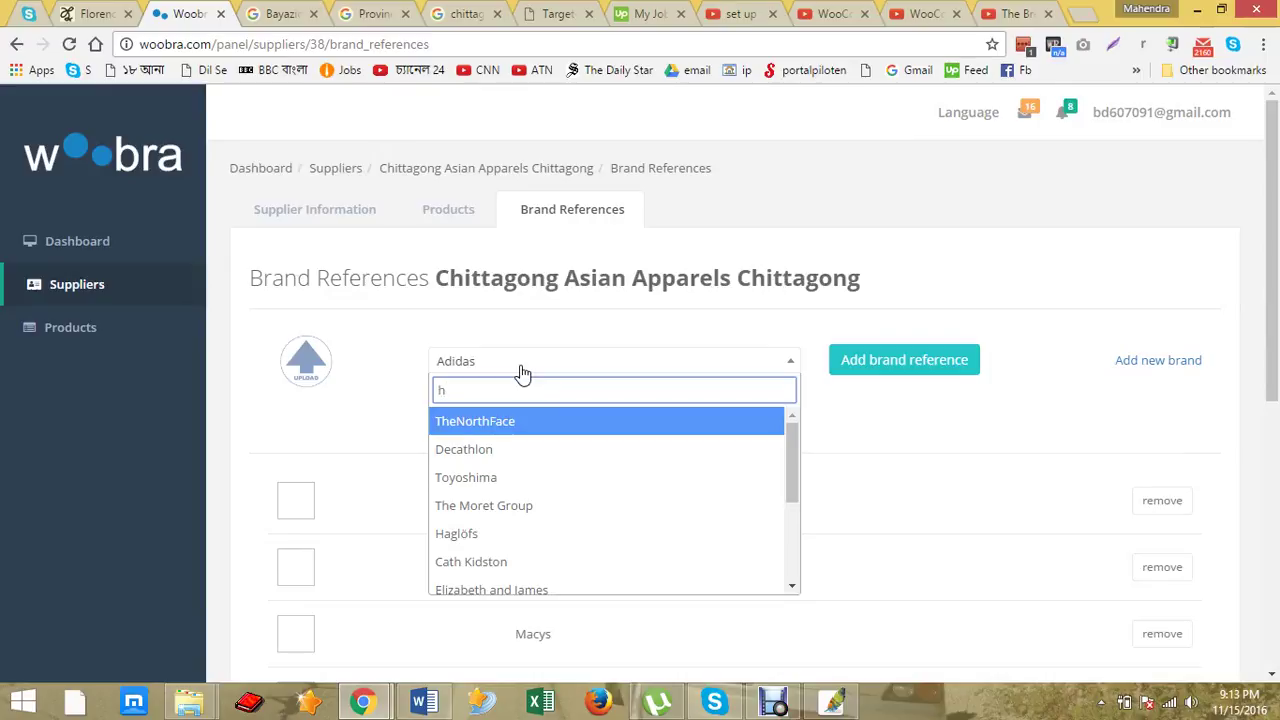
{"action": "type", "text": "&"}
{"action": "left_click", "coordinate": [514, 424]}
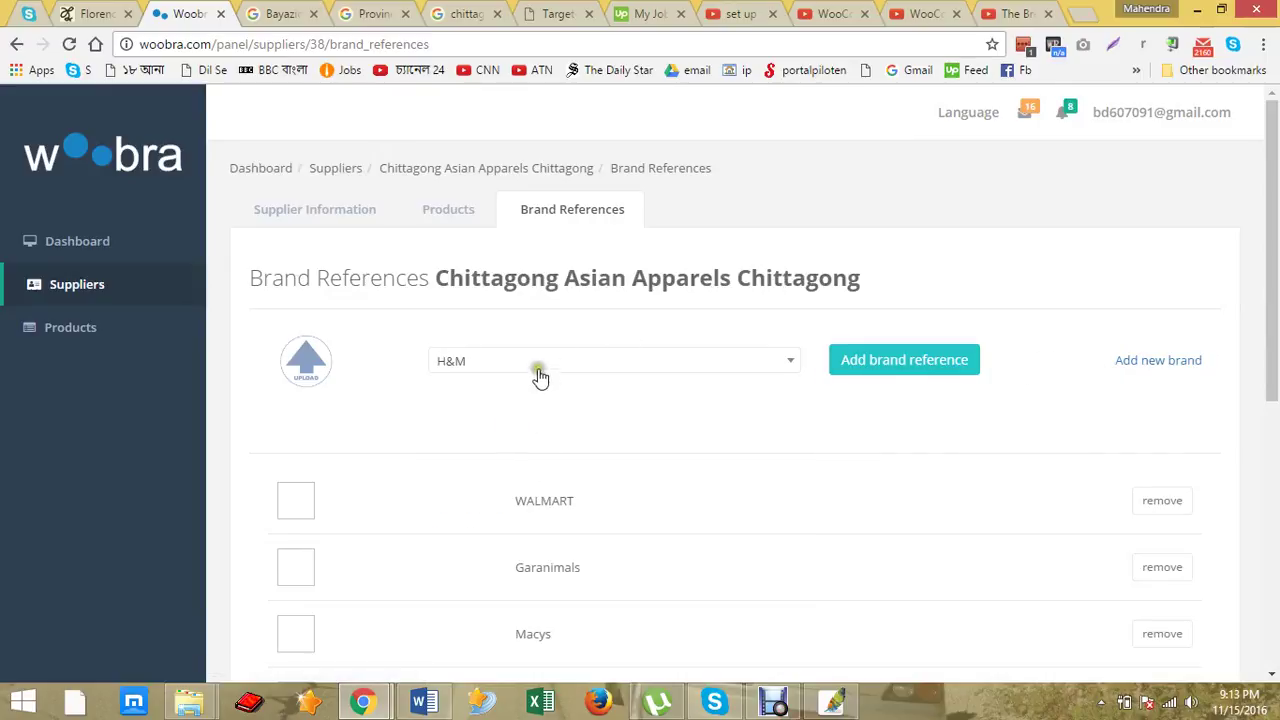
{"action": "left_click", "coordinate": [900, 369]}
Step: Review the brand references recorded for Chittagong Asian Apparels Chittagong and check the supplier's product list
{"action": "left_click", "coordinate": [1168, 366]}
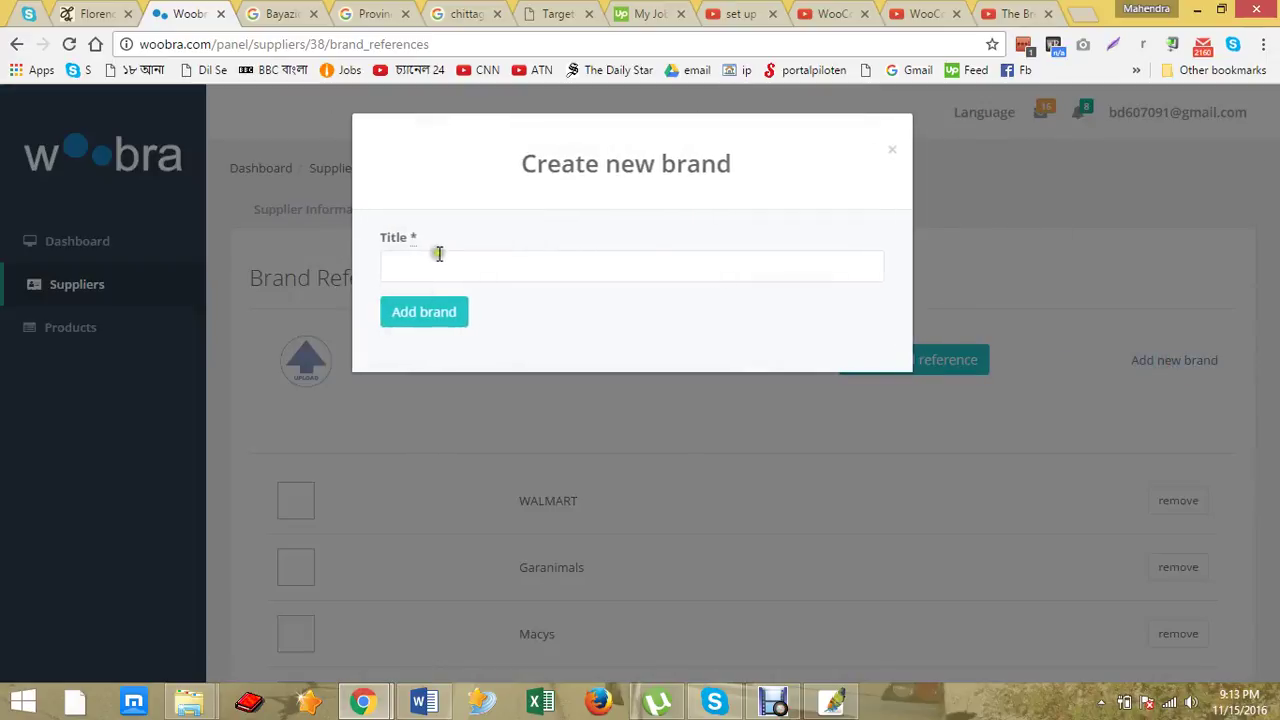
{"action": "left_click", "coordinate": [893, 151]}
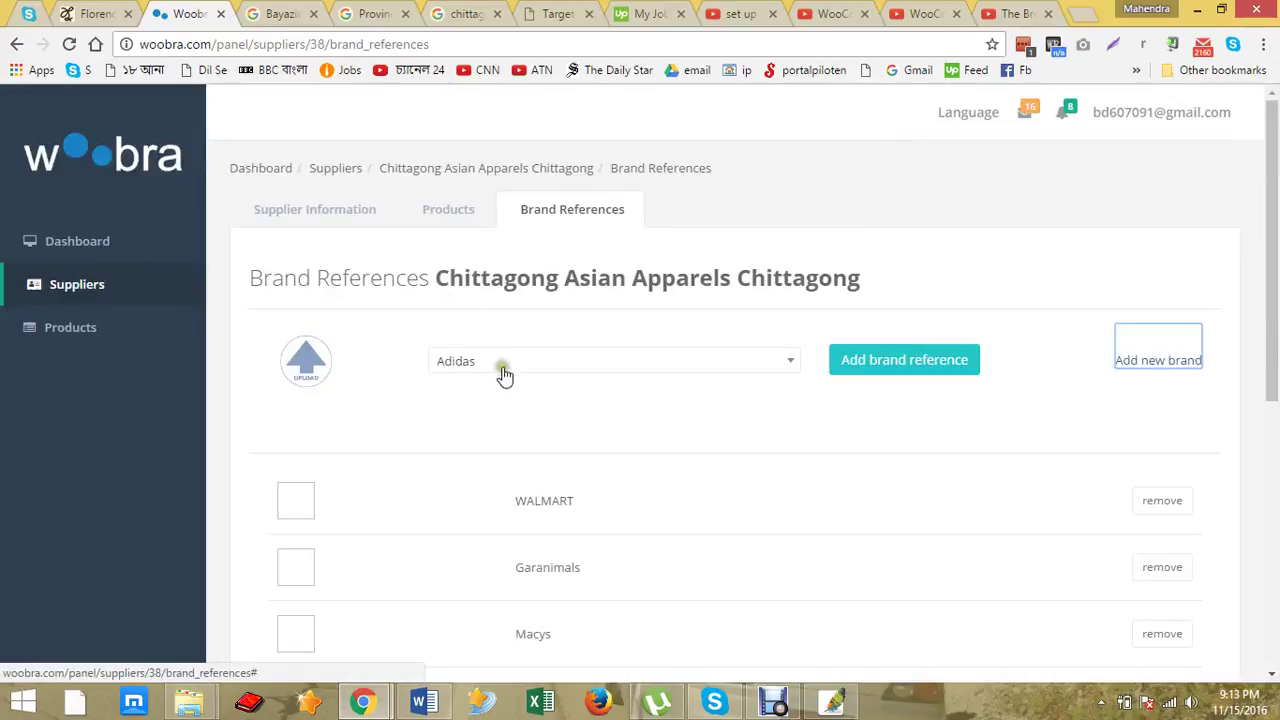
{"action": "scroll", "coordinate": [635, 478], "scroll_direction": "down", "scroll_amount": 4}
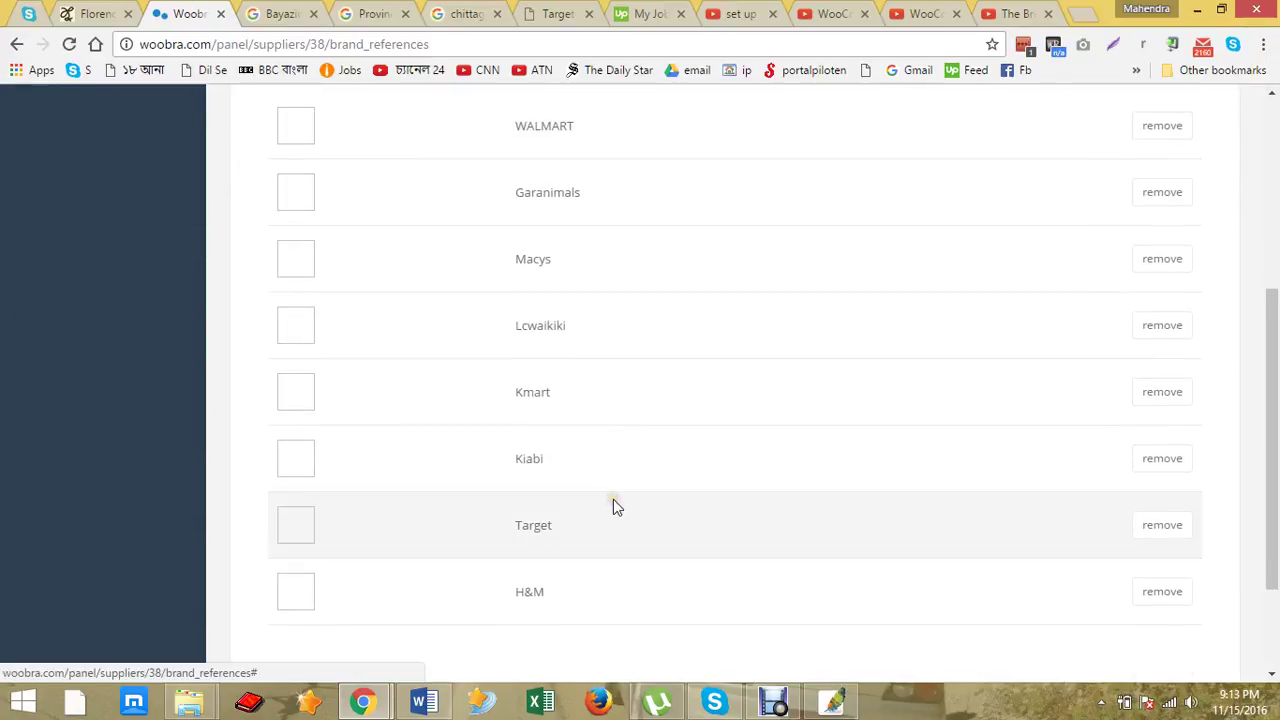
{"action": "scroll", "coordinate": [626, 543], "scroll_direction": "up", "scroll_amount": 4}
{"action": "scroll", "coordinate": [597, 486], "scroll_direction": "down", "scroll_amount": 4}
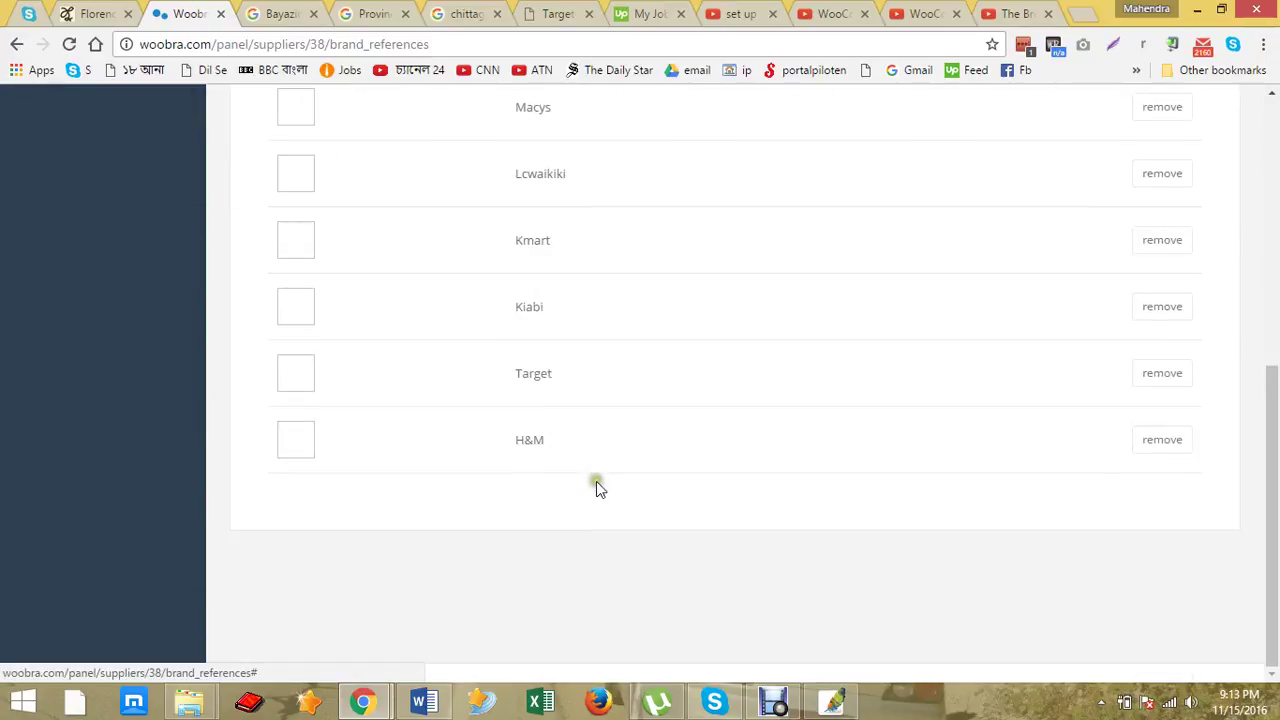
{"action": "scroll", "coordinate": [597, 486], "scroll_direction": "up", "scroll_amount": 4}
{"action": "left_click", "coordinate": [460, 212]}
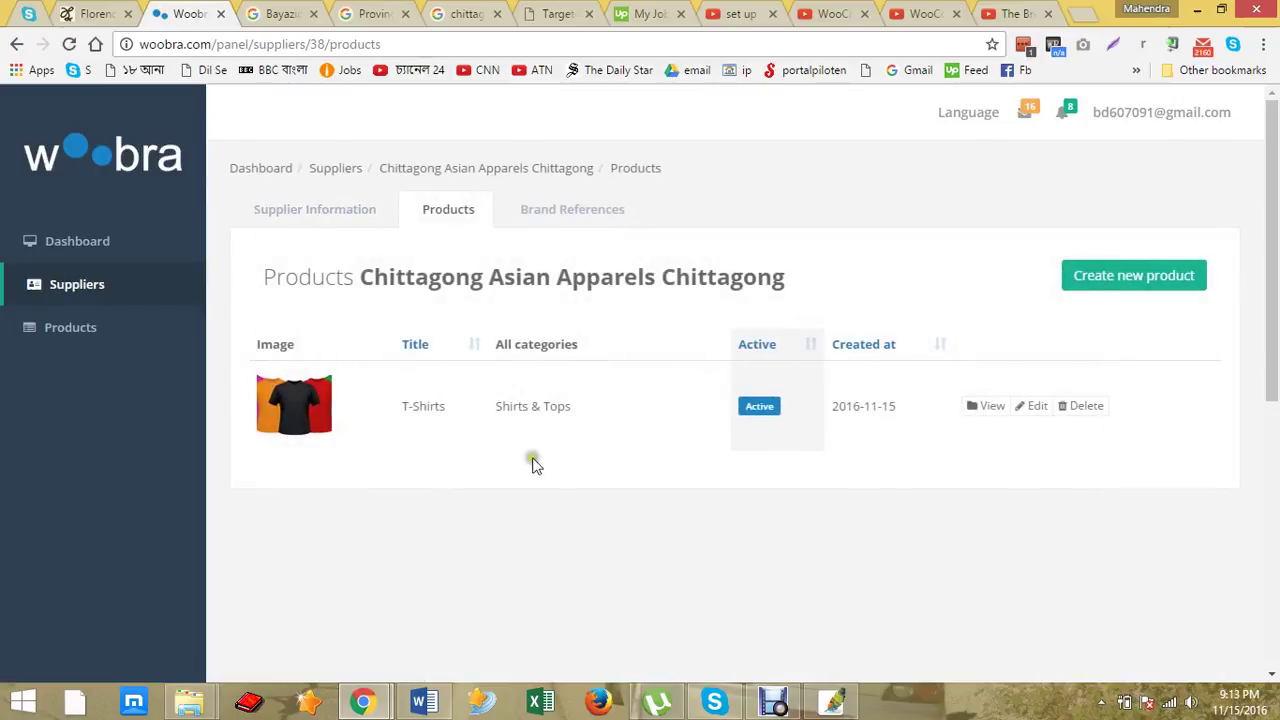
Step: Switch to the Global Factory List spreadsheet and enter "Done" as the Suggestion for Chittagong Asian Apparels Chittagong in C14
{"action": "left_click", "coordinate": [773, 701]}
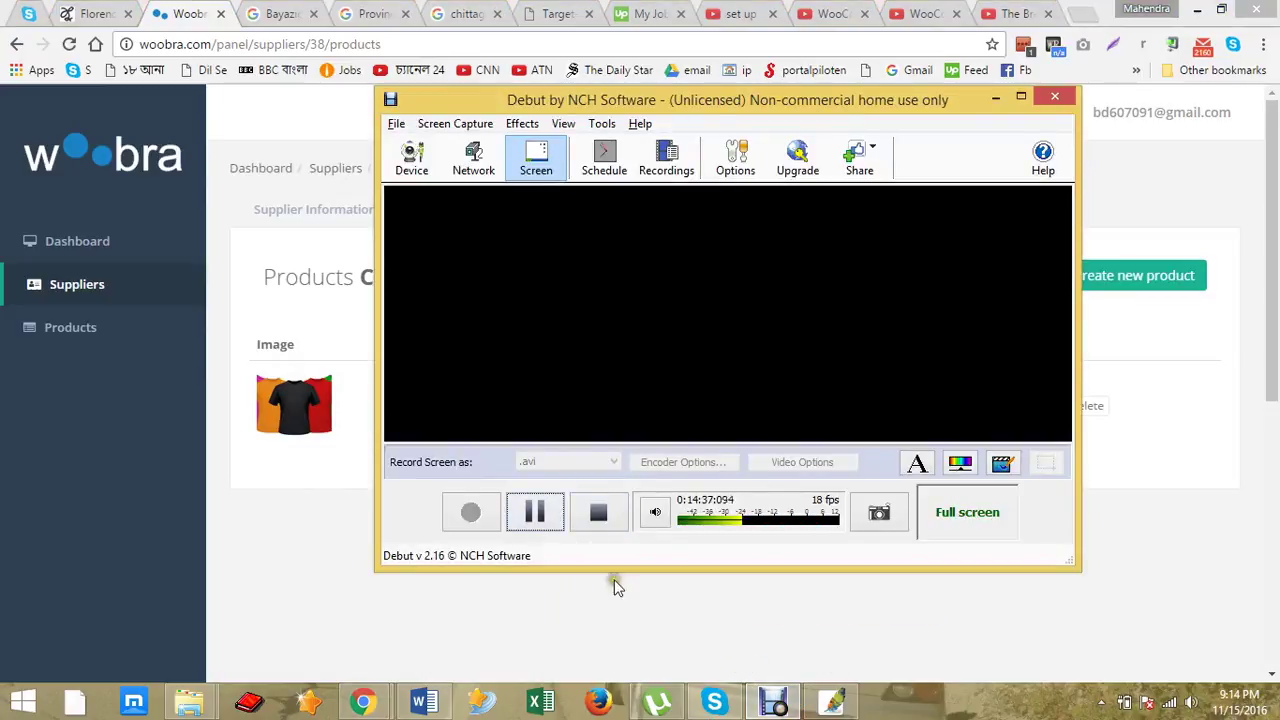
{"action": "mouse_move", "coordinate": [365, 703]}
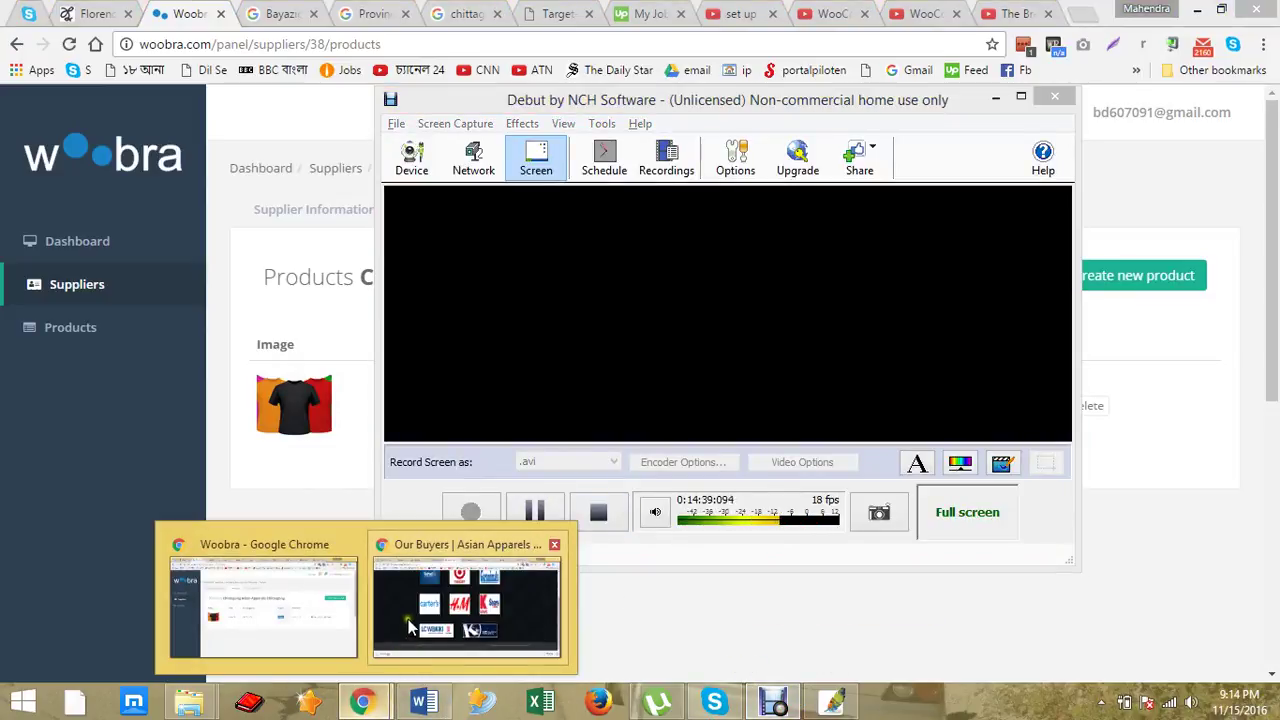
{"action": "left_click", "coordinate": [470, 600]}
{"action": "left_click", "coordinate": [68, 18]}
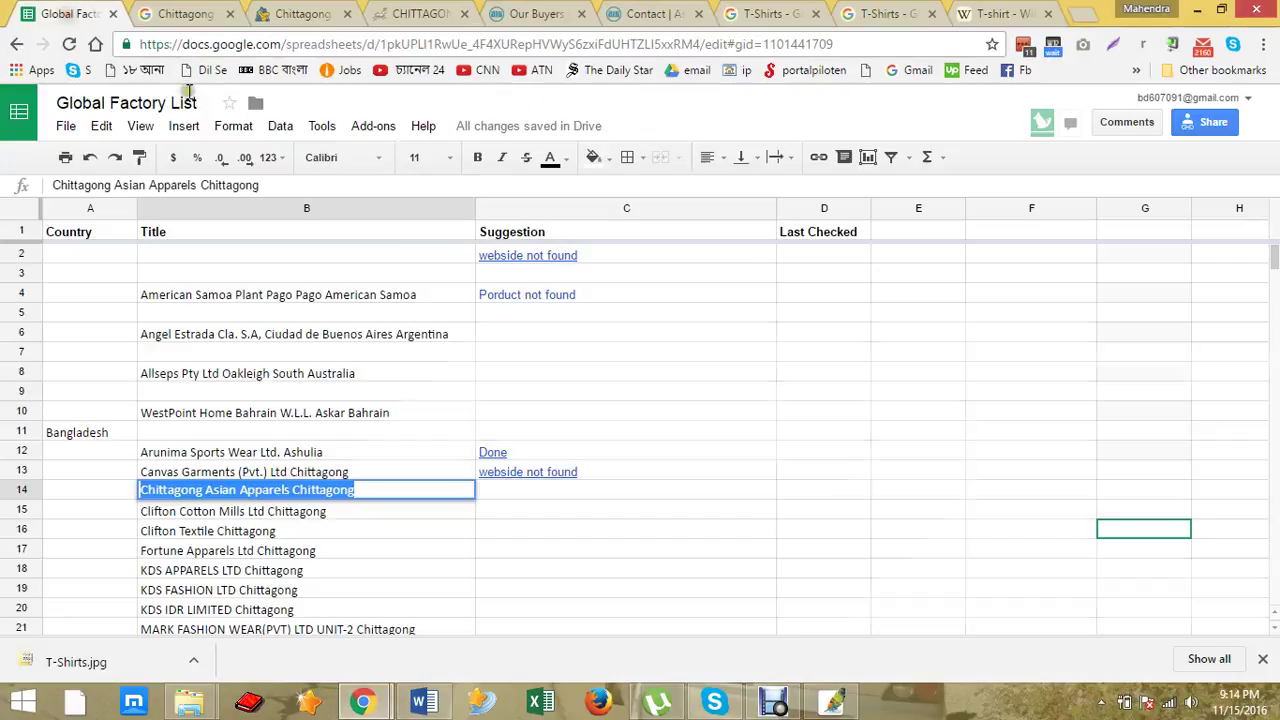
{"action": "left_click", "coordinate": [517, 491]}
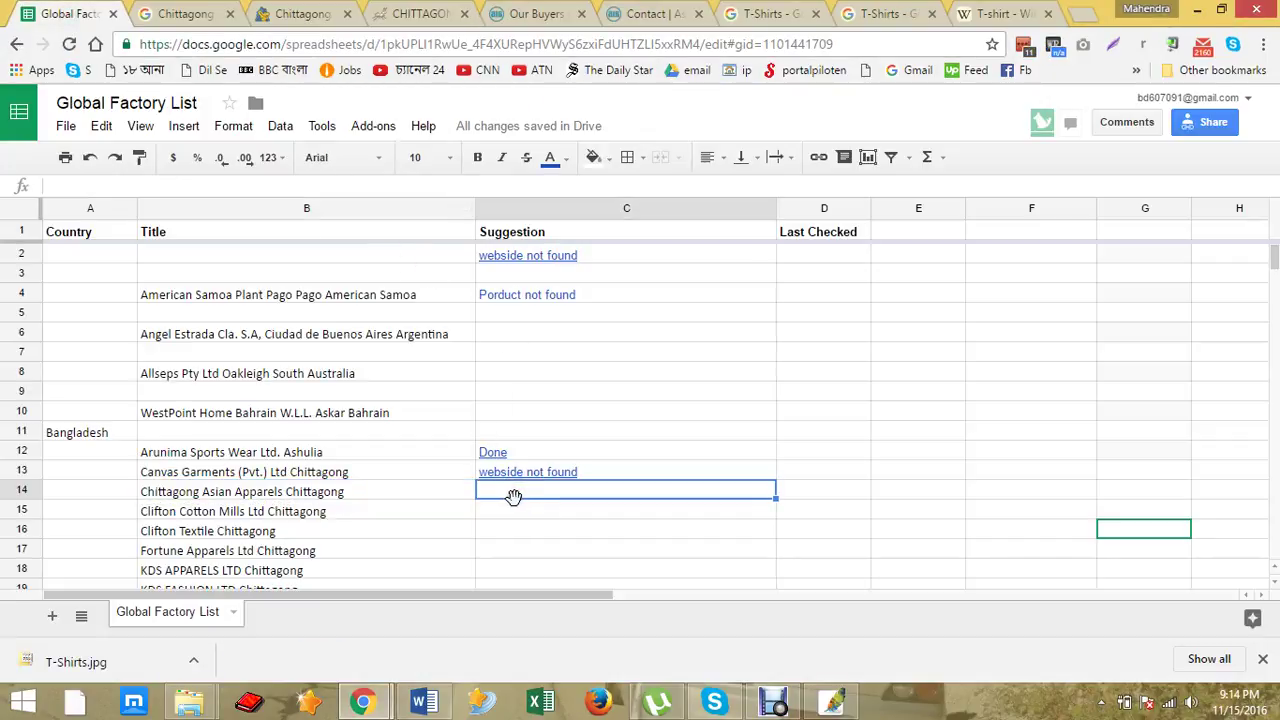
{"action": "type", "text": "Done"}
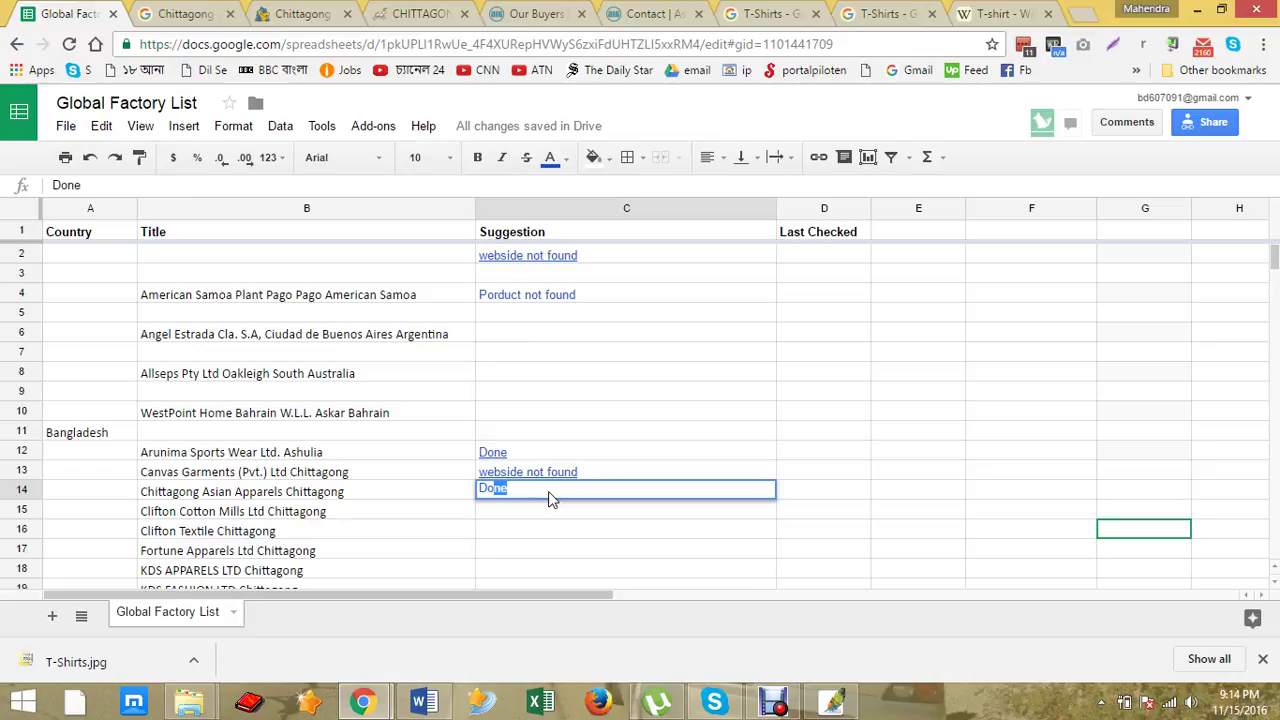
{"action": "key", "text": "Tab"}
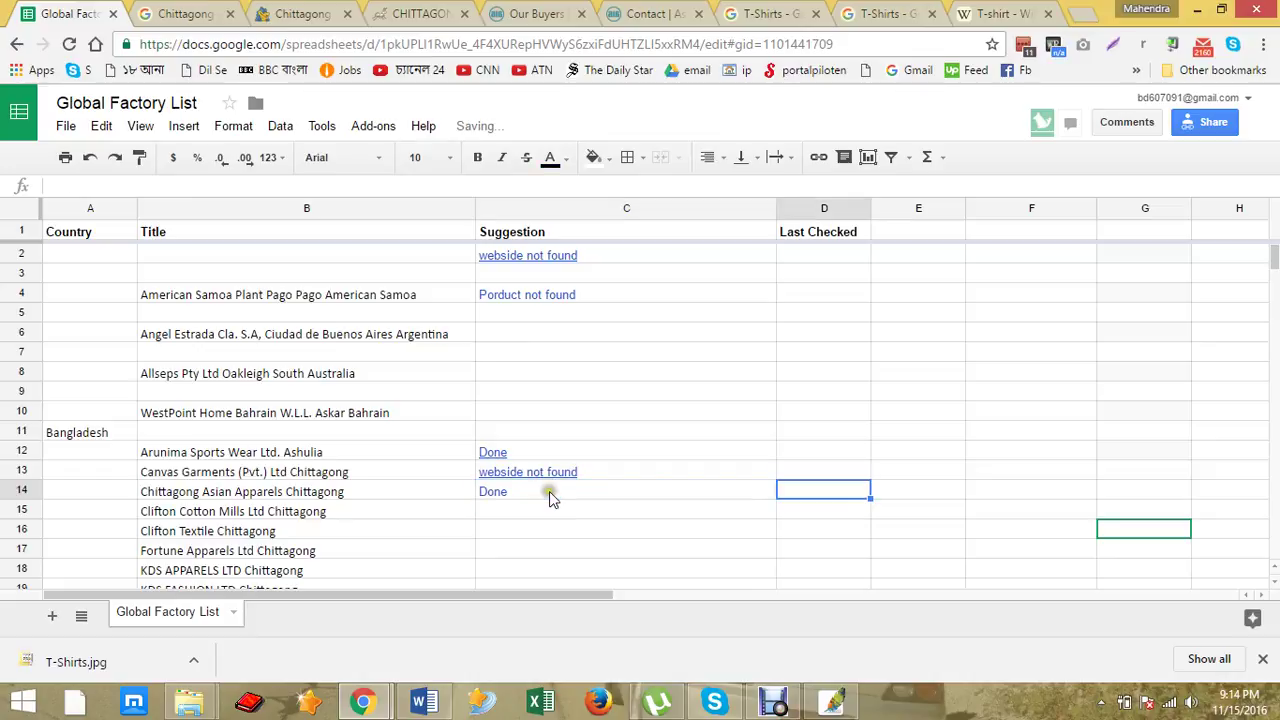
Step: Review the Suggestion notes in the Global Factory List and the Bangladeshi factories they belong to
{"action": "left_click", "coordinate": [549, 491]}
{"action": "scroll", "coordinate": [558, 512], "scroll_direction": "down", "scroll_amount": 1}
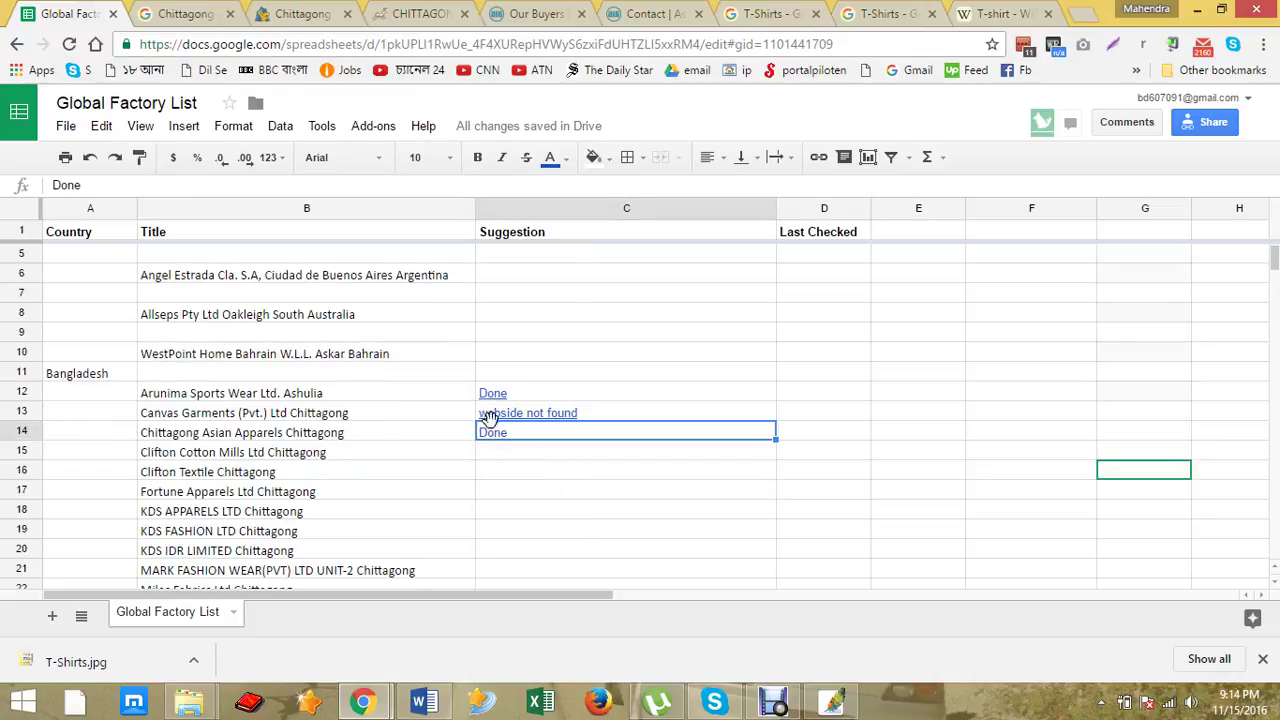
{"action": "left_click", "coordinate": [593, 413]}
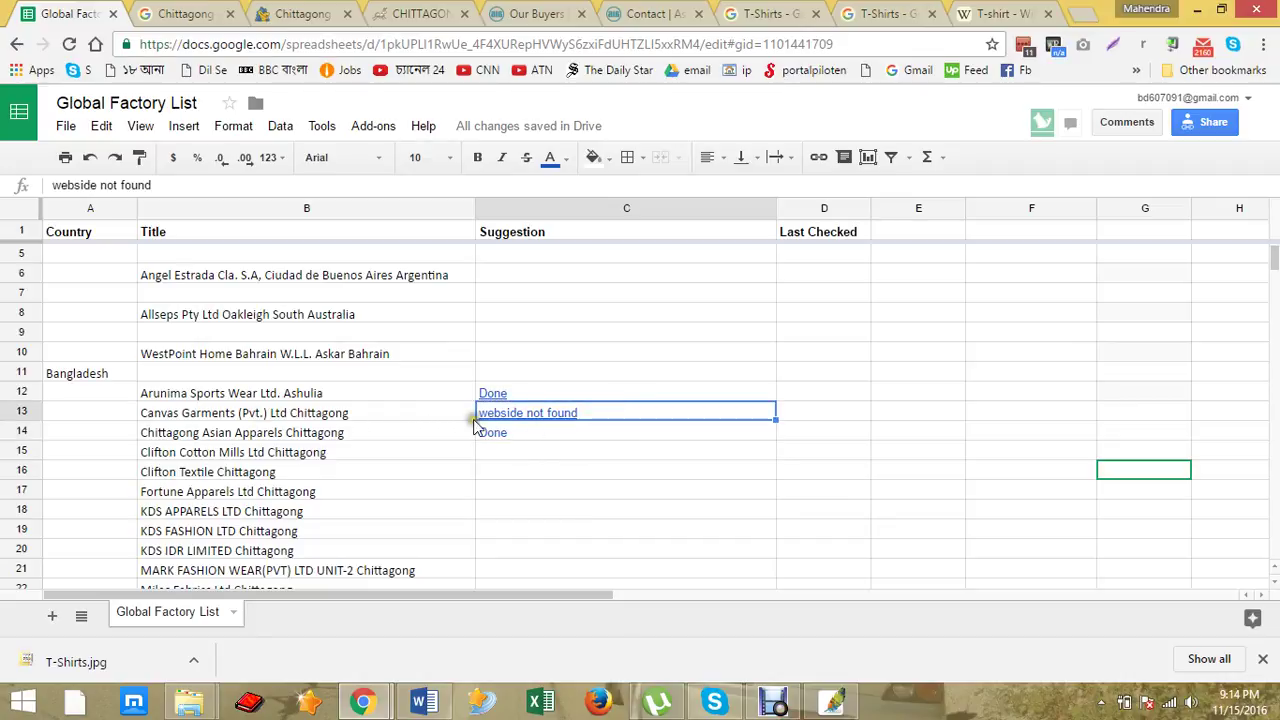
{"action": "scroll", "coordinate": [500, 438], "scroll_direction": "up", "scroll_amount": 1}
{"action": "left_click", "coordinate": [527, 304]}
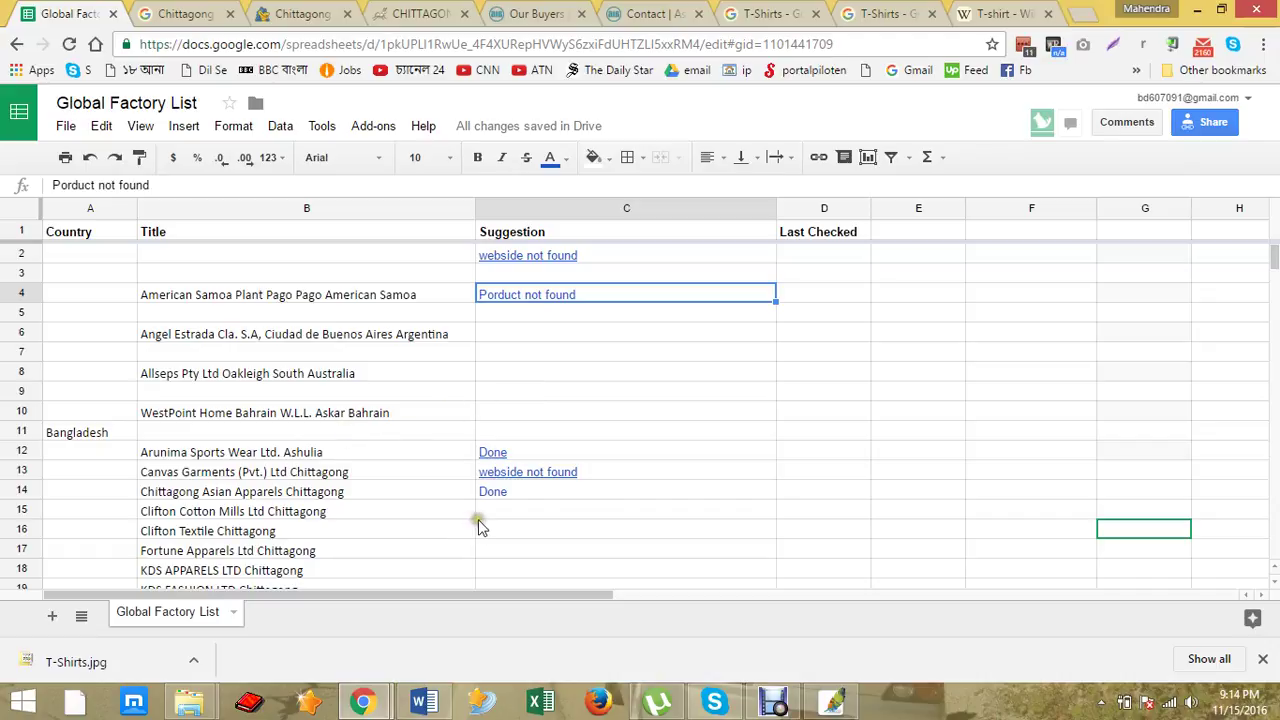
{"action": "left_click", "coordinate": [533, 514]}
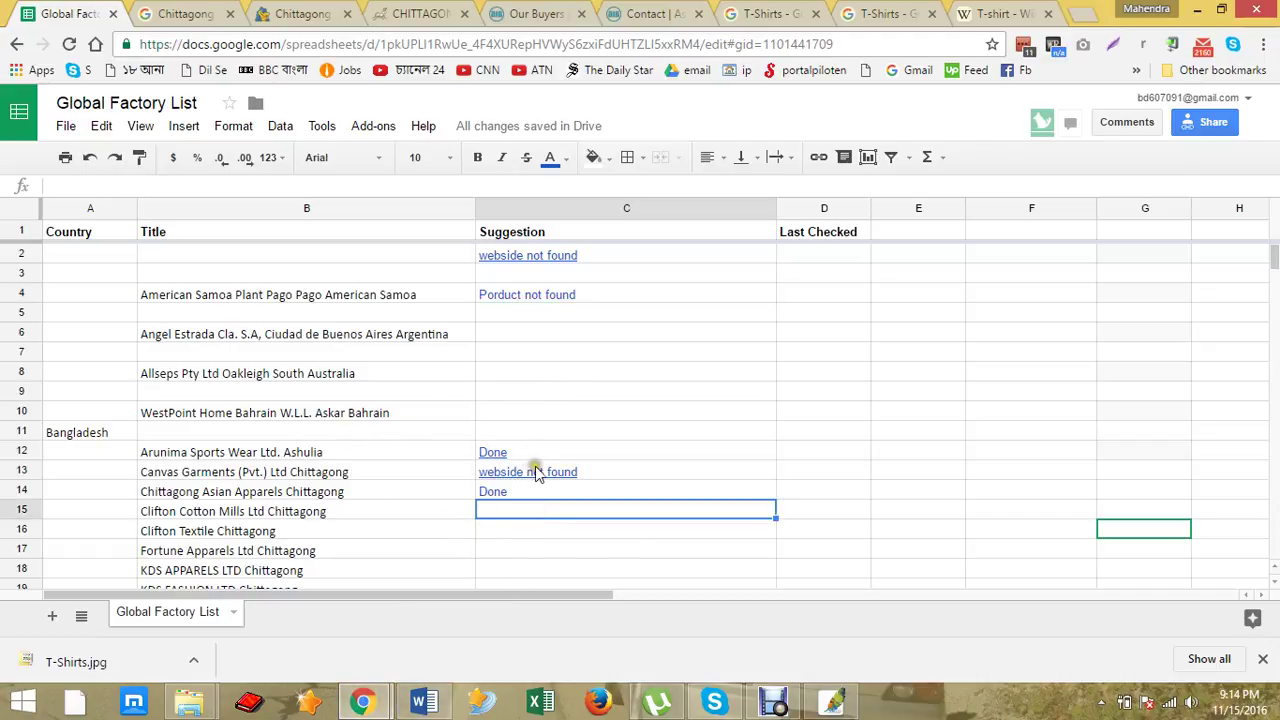
{"action": "left_click", "coordinate": [160, 476]}
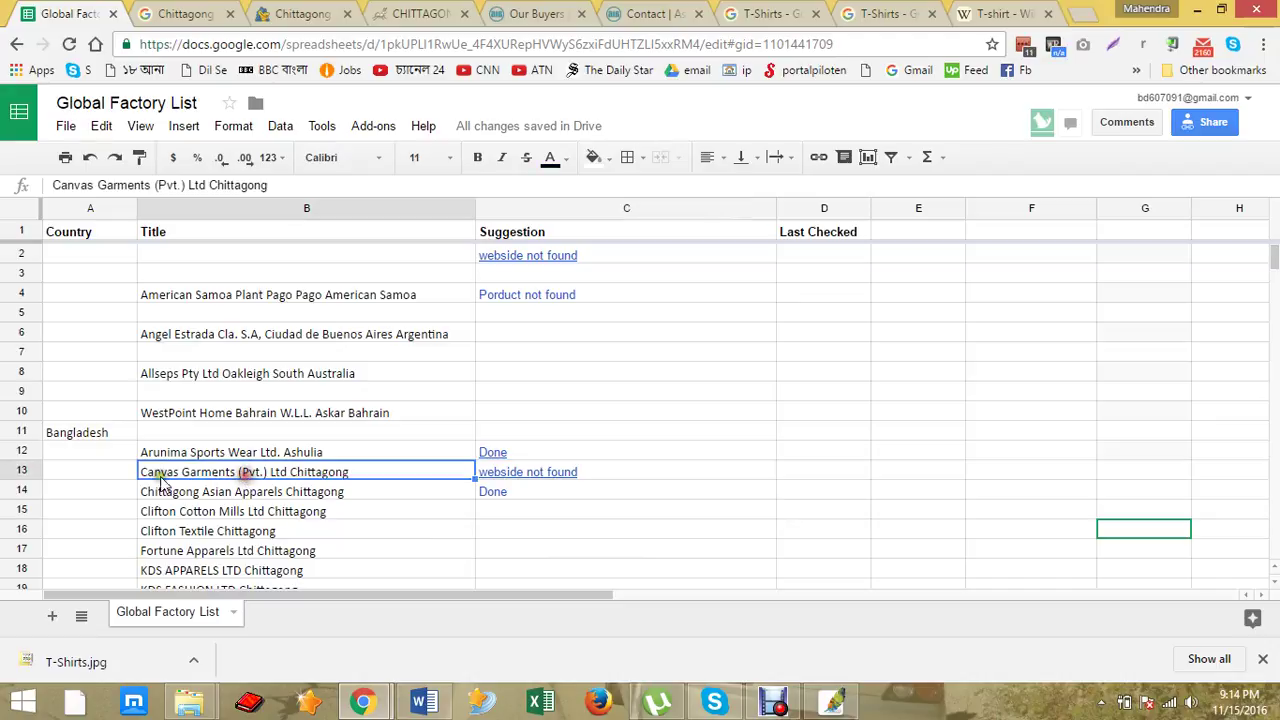
Step: Take the factory name "Clifton Cotton Mills Ltd Chittagong" from B15 and search Google for it
{"action": "left_click", "coordinate": [316, 520]}
{"action": "double_click", "coordinate": [318, 514]}
{"action": "left_click_drag", "start_coordinate": [320, 510], "coordinate": [129, 517]}
{"action": "right_click", "coordinate": [294, 509]}
{"action": "left_click", "coordinate": [363, 336]}
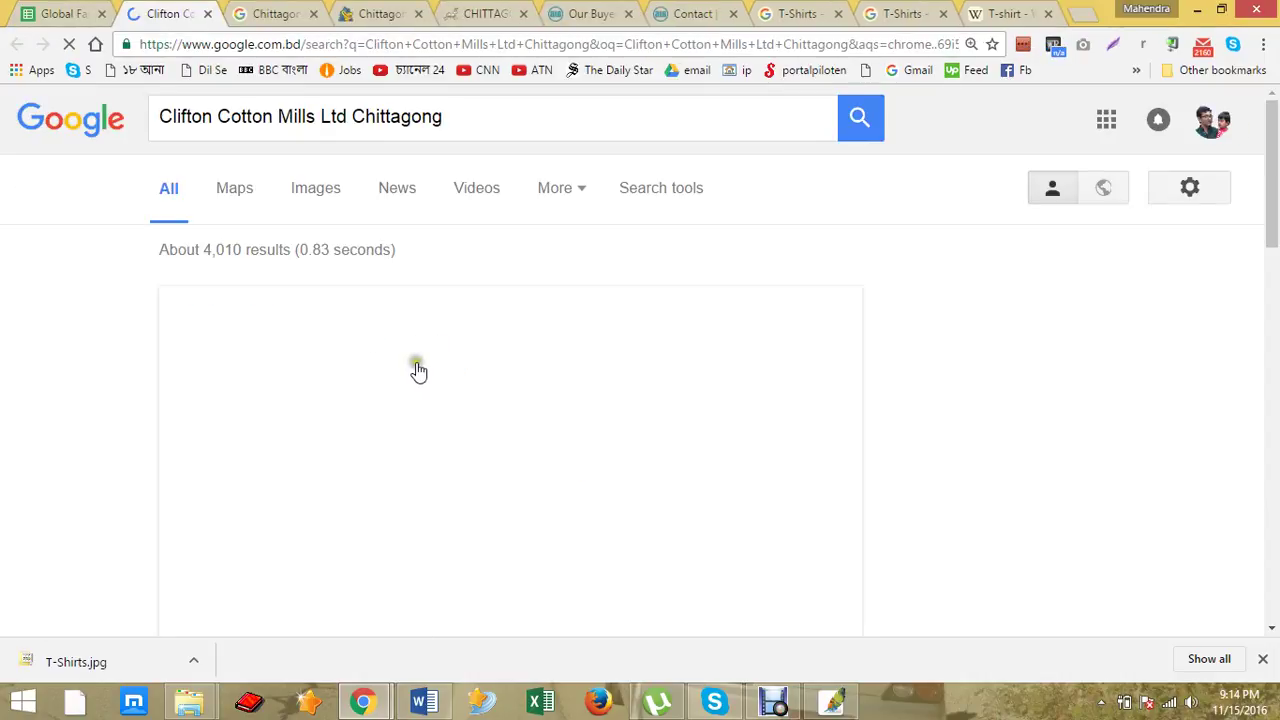
Step: Look through the Google results for Clifton Cotton Mills Ltd Chittagong for a source of company details
{"action": "scroll", "coordinate": [880, 374], "scroll_direction": "down", "scroll_amount": 3}
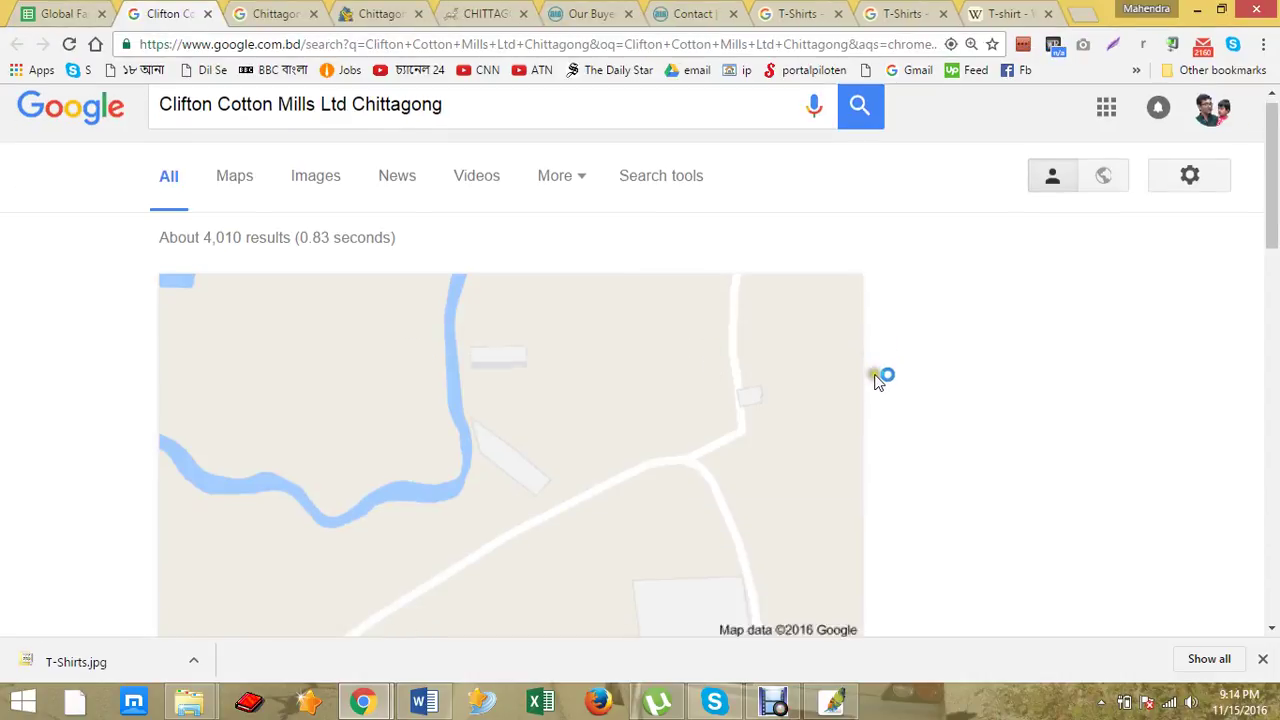
{"action": "scroll", "coordinate": [886, 377], "scroll_direction": "up", "scroll_amount": 3}
{"action": "scroll", "coordinate": [895, 392], "scroll_direction": "down", "scroll_amount": 3}
{"action": "scroll", "coordinate": [896, 394], "scroll_direction": "up", "scroll_amount": 3}
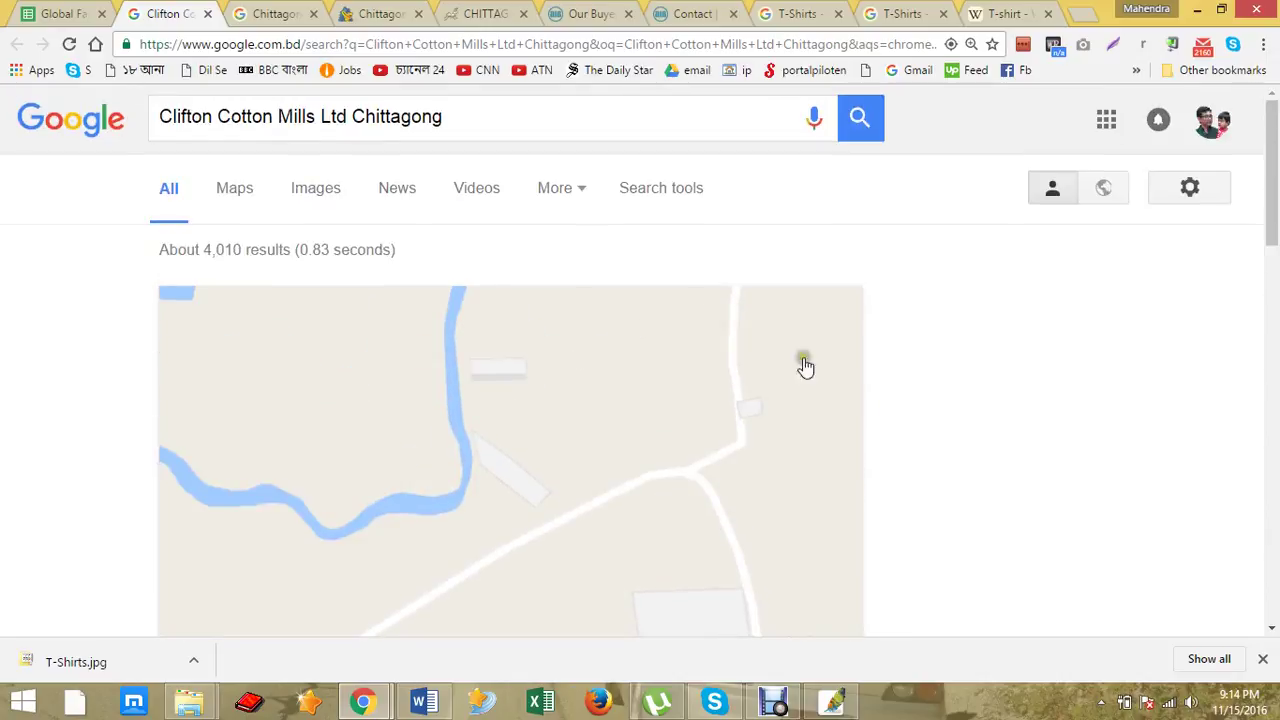
{"action": "scroll", "coordinate": [731, 356], "scroll_direction": "down", "scroll_amount": 4}
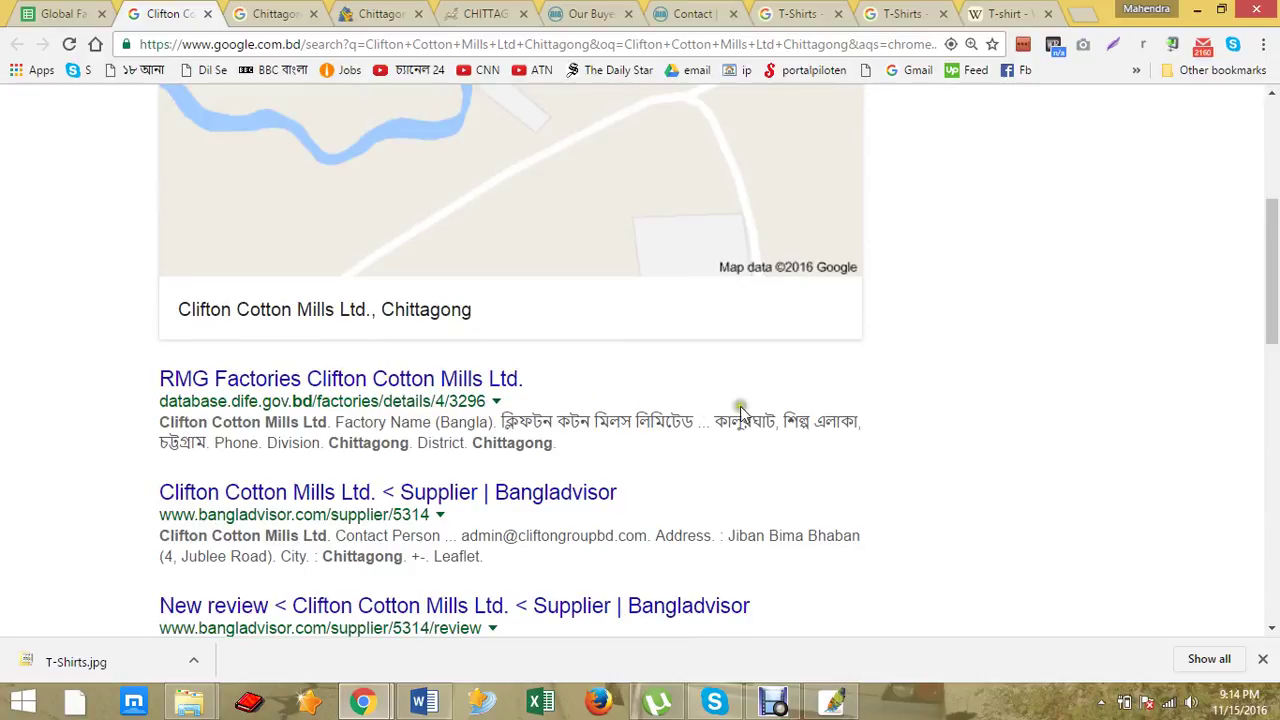
{"action": "scroll", "coordinate": [749, 423], "scroll_direction": "down", "scroll_amount": 2}
{"action": "scroll", "coordinate": [760, 409], "scroll_direction": "up", "scroll_amount": 6}
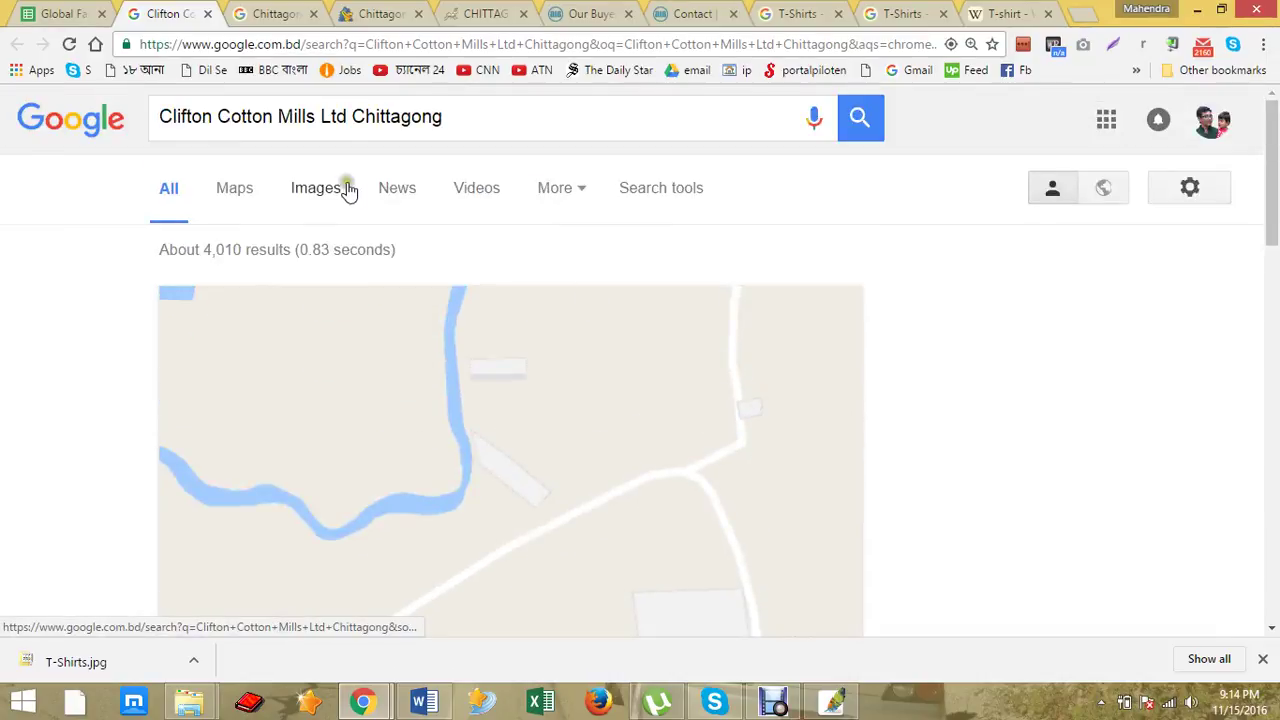
{"action": "scroll", "coordinate": [512, 323], "scroll_direction": "down", "scroll_amount": 6}
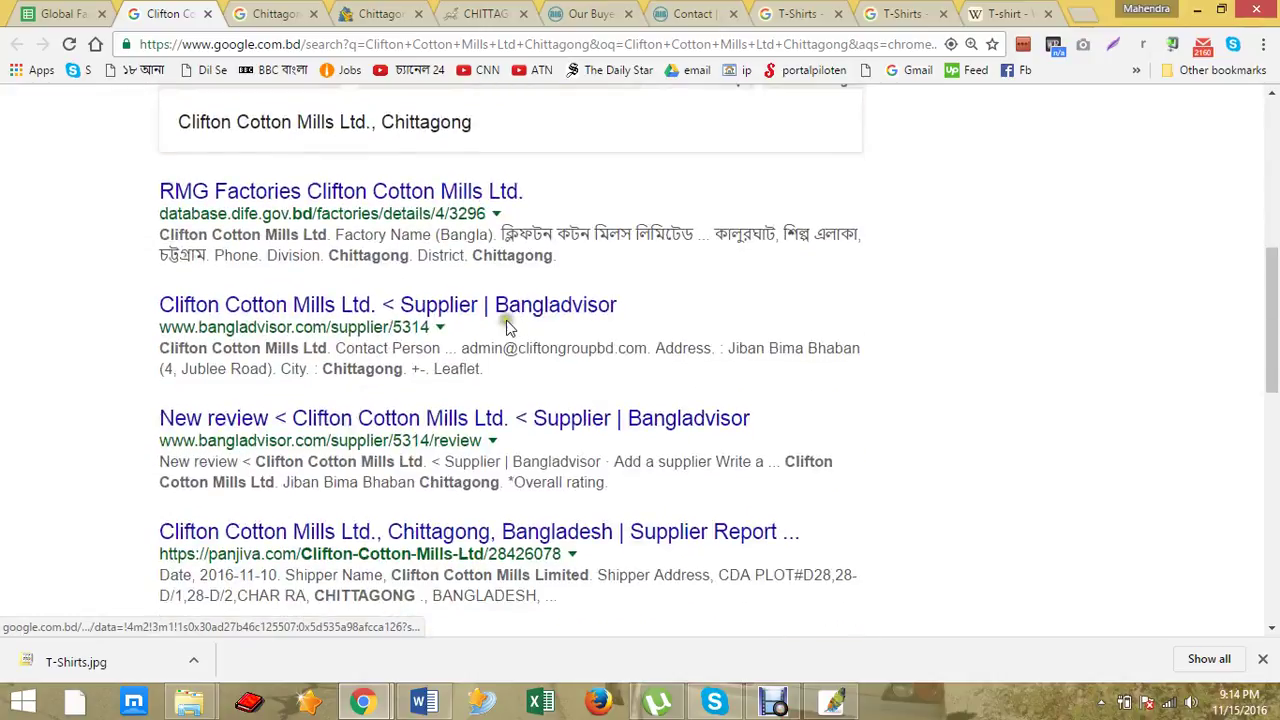
{"action": "scroll", "coordinate": [503, 328], "scroll_direction": "up", "scroll_amount": 1}
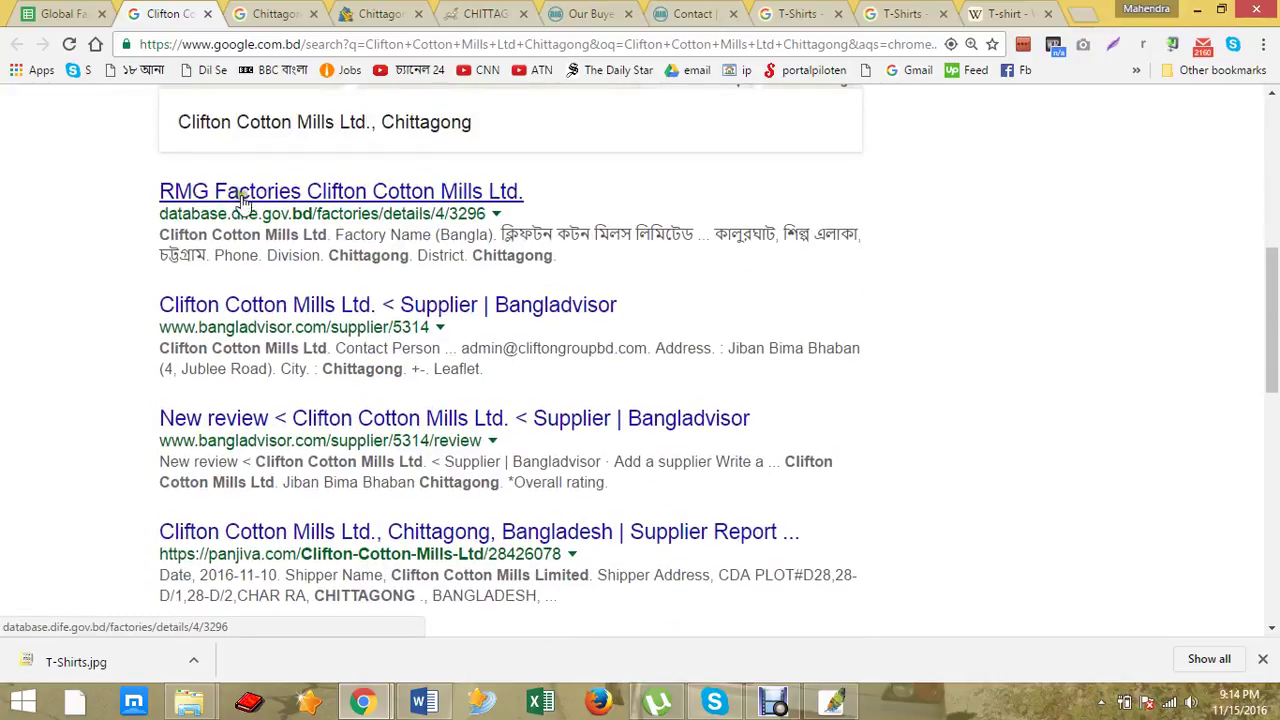
Step: Read the RMG Factories record for Clifton Cotton Mills Ltd., closing old Chittagong research pages, and return to the search results
{"action": "middle_click", "coordinate": [272, 195]}
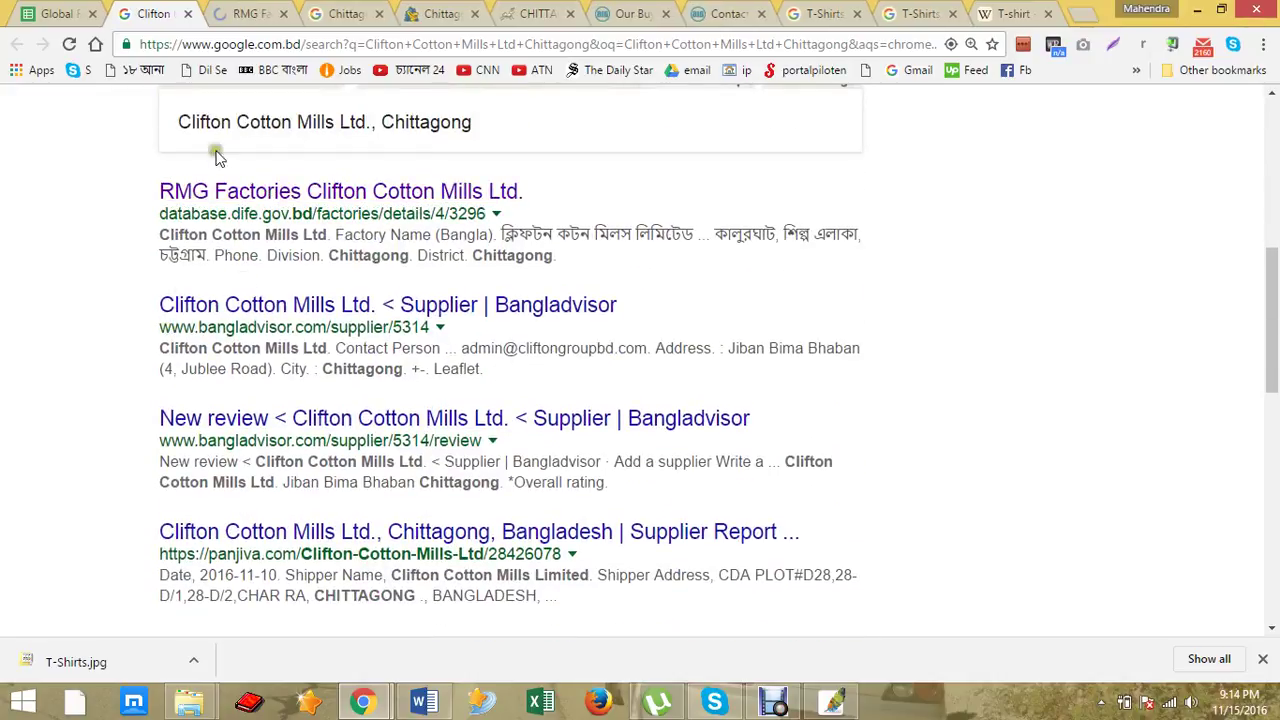
{"action": "left_click", "coordinate": [250, 14]}
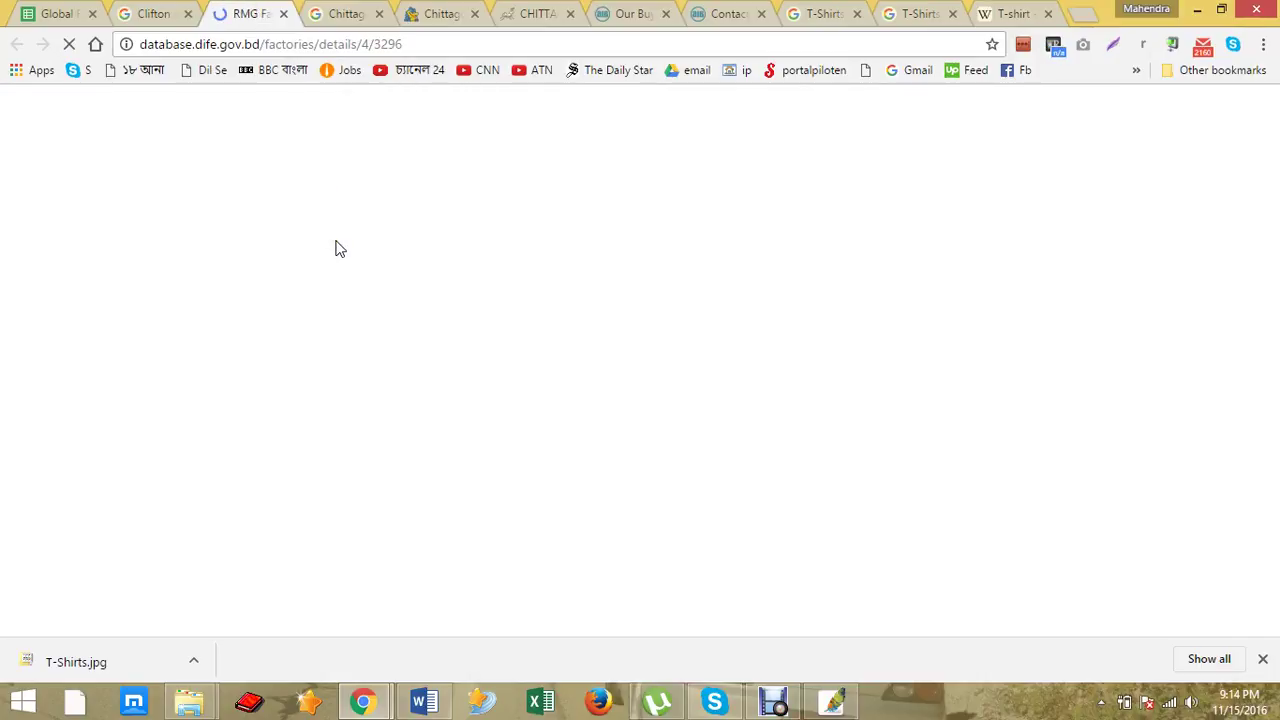
{"action": "left_click", "coordinate": [380, 14]}
{"action": "left_click", "coordinate": [380, 14]}
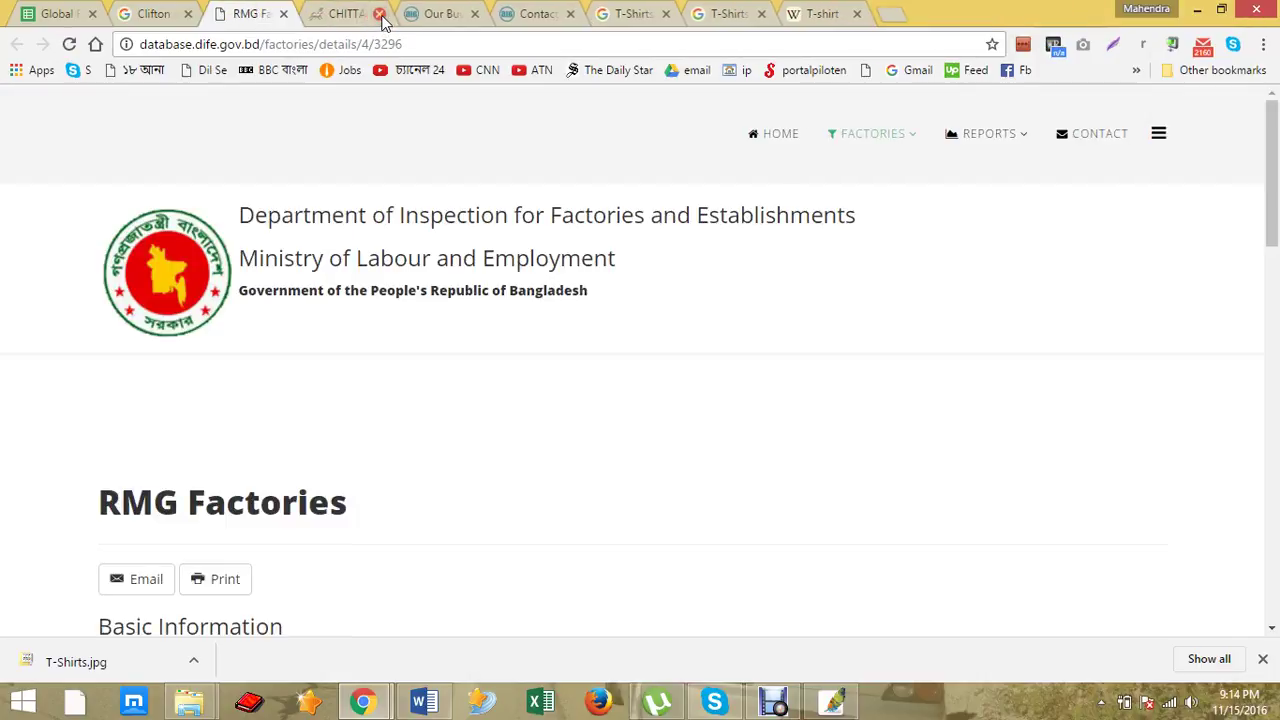
{"action": "scroll", "coordinate": [395, 510], "scroll_direction": "down", "scroll_amount": 3}
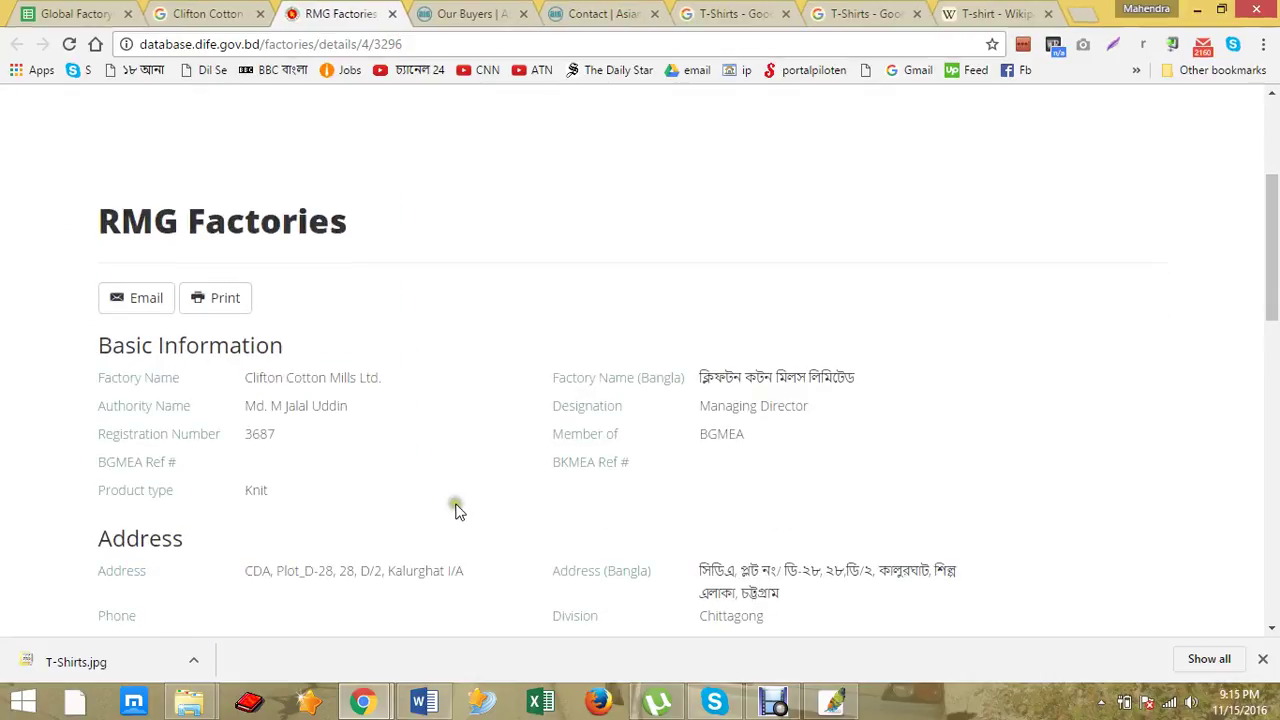
{"action": "scroll", "coordinate": [455, 510], "scroll_direction": "down", "scroll_amount": 5}
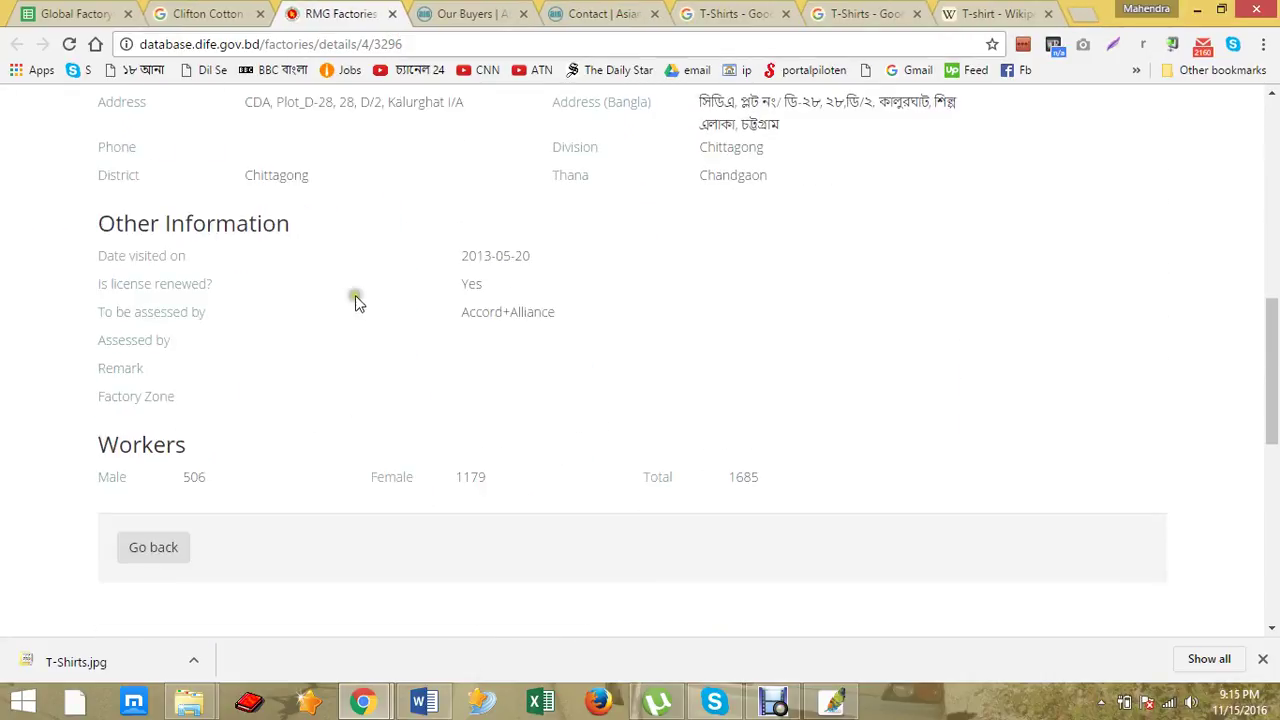
{"action": "left_click", "coordinate": [185, 13]}
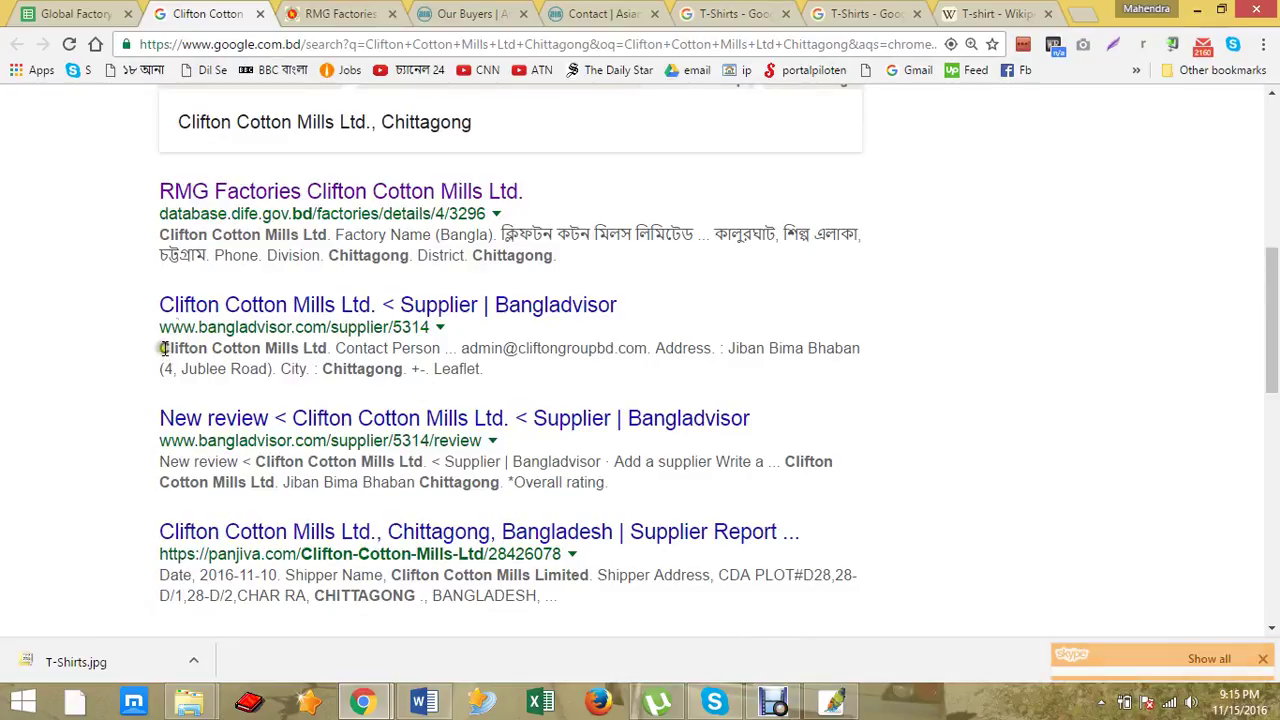
Step: Open the Bangladvisor supplier page for Clifton Cotton Mills Ltd. from the search results and read its contact details
{"action": "middle_click", "coordinate": [388, 310]}
{"action": "left_click", "coordinate": [425, 14]}
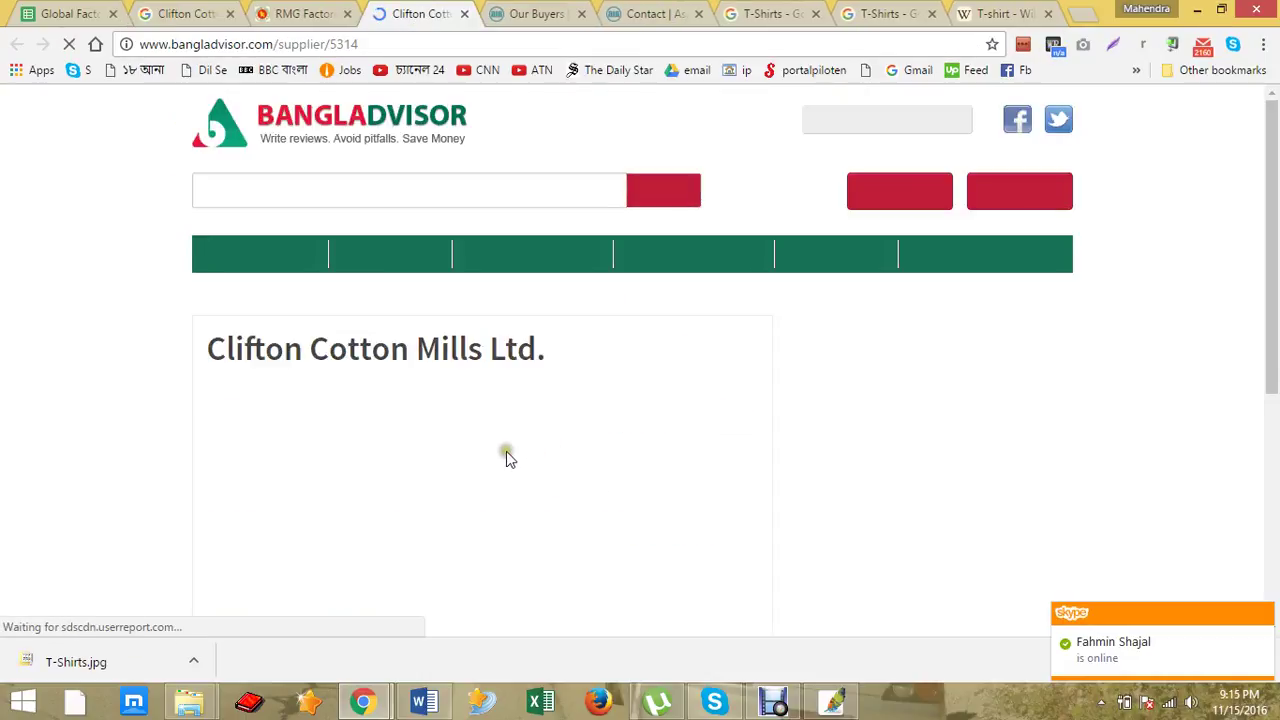
{"action": "scroll", "coordinate": [507, 450], "scroll_direction": "down", "scroll_amount": 3}
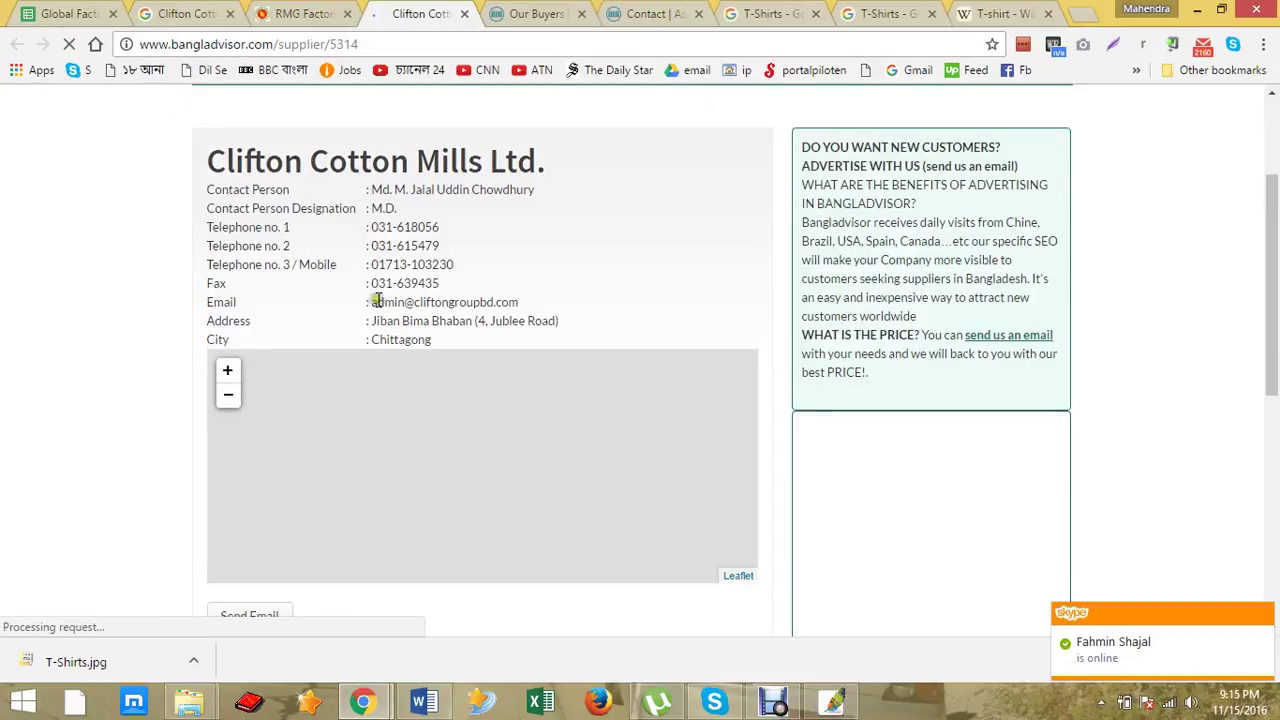
{"action": "left_click_drag", "start_coordinate": [374, 301], "coordinate": [522, 303]}
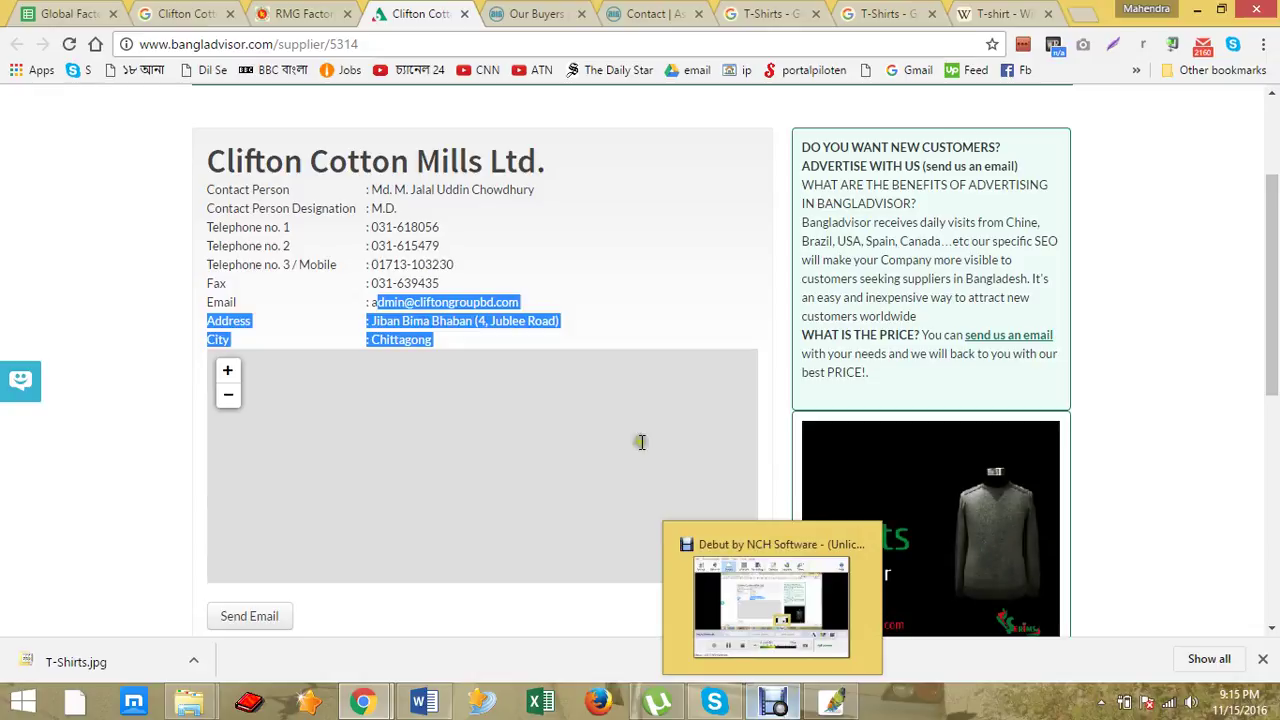
{"action": "left_click", "coordinate": [425, 236]}
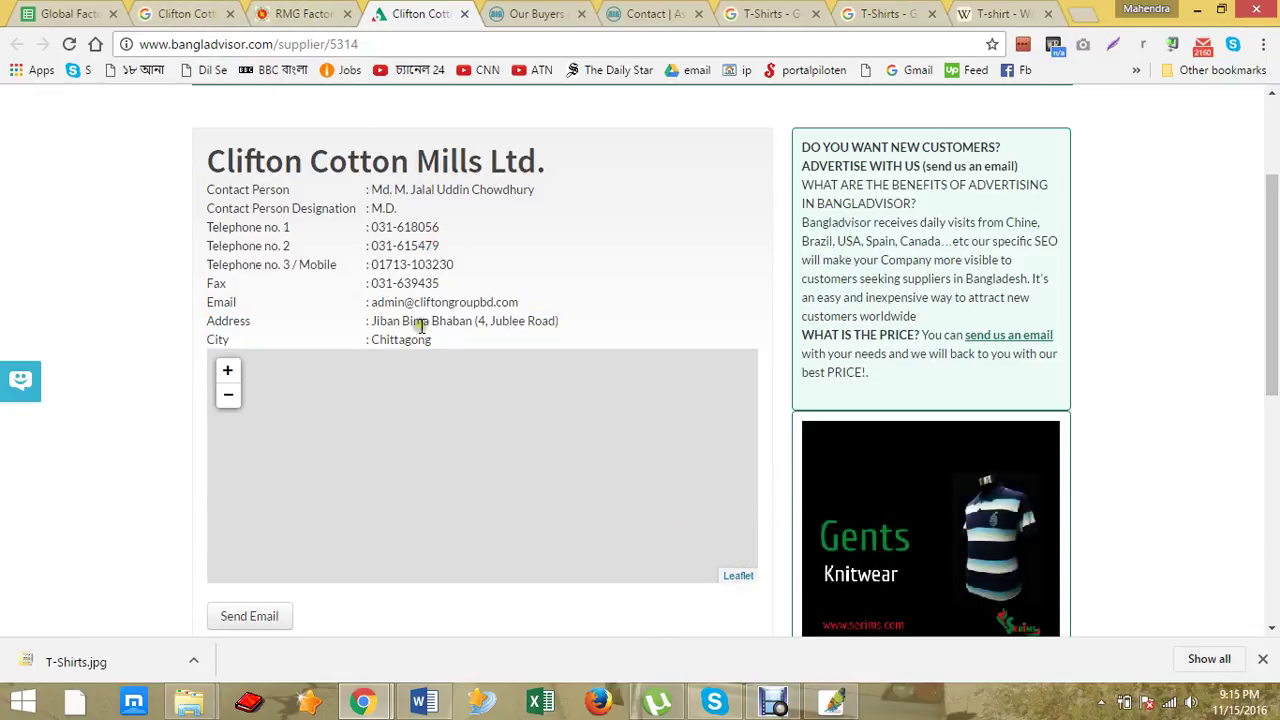
Step: Try the company website cliftongroupbd.com using the domain in the listed email, and return to the Bangladvisor page
{"action": "left_click_drag", "start_coordinate": [413, 308], "coordinate": [517, 304]}
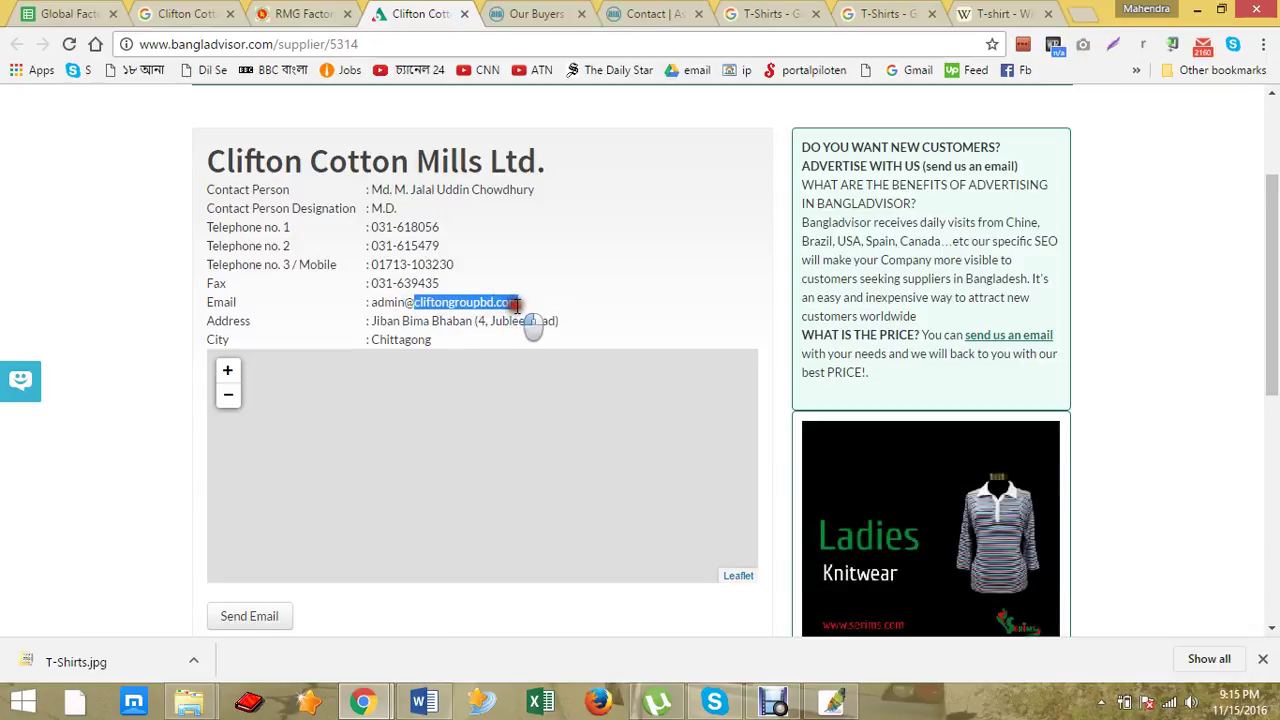
{"action": "right_click", "coordinate": [456, 304]}
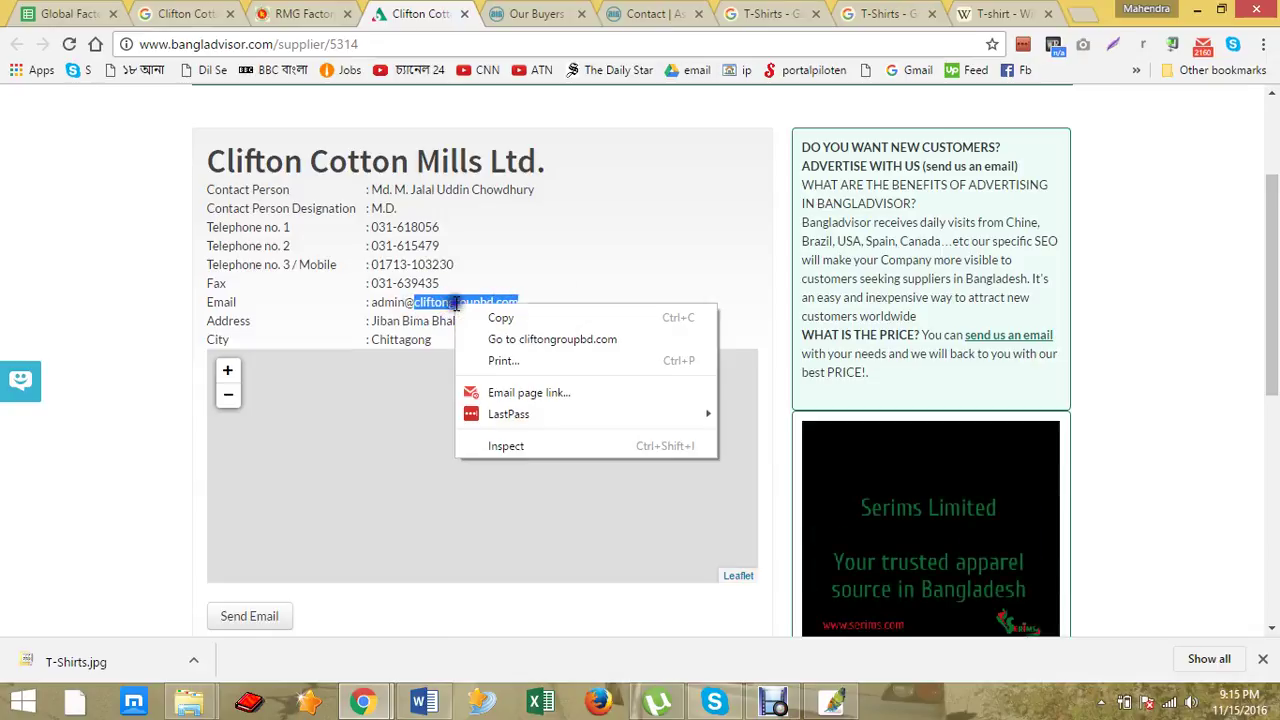
{"action": "left_click", "coordinate": [565, 341]}
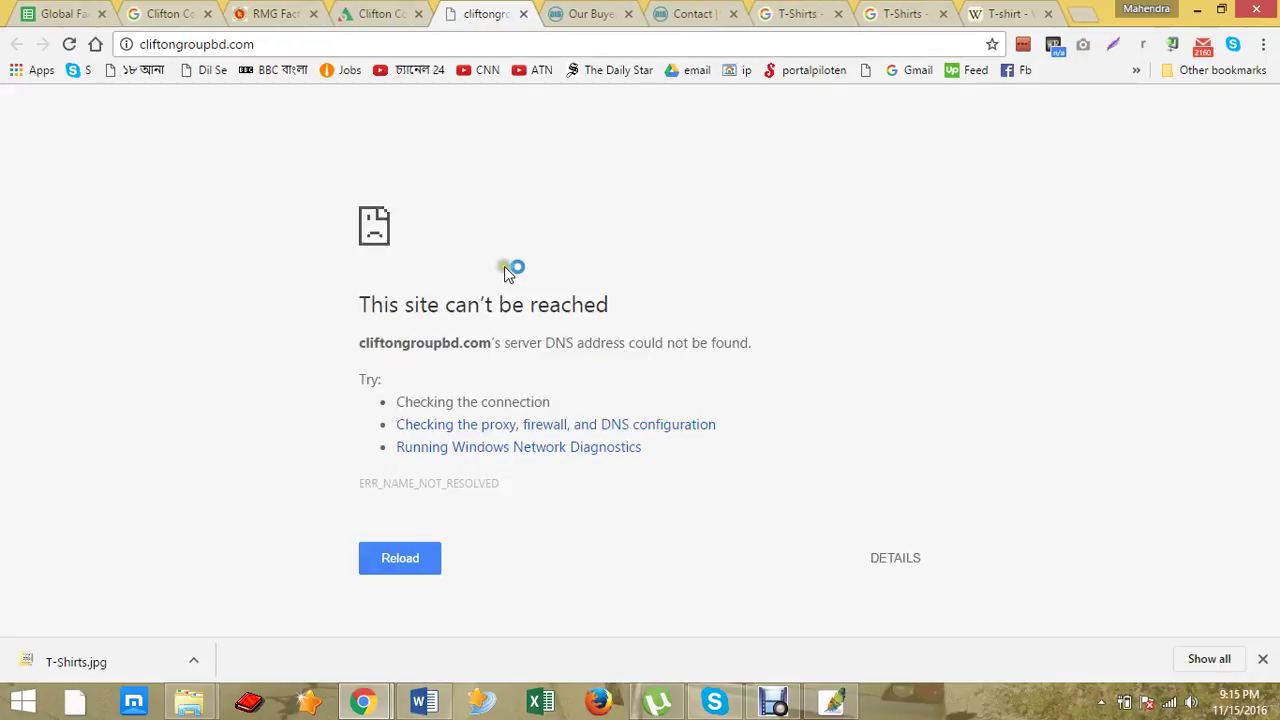
{"action": "left_click", "coordinate": [523, 13]}
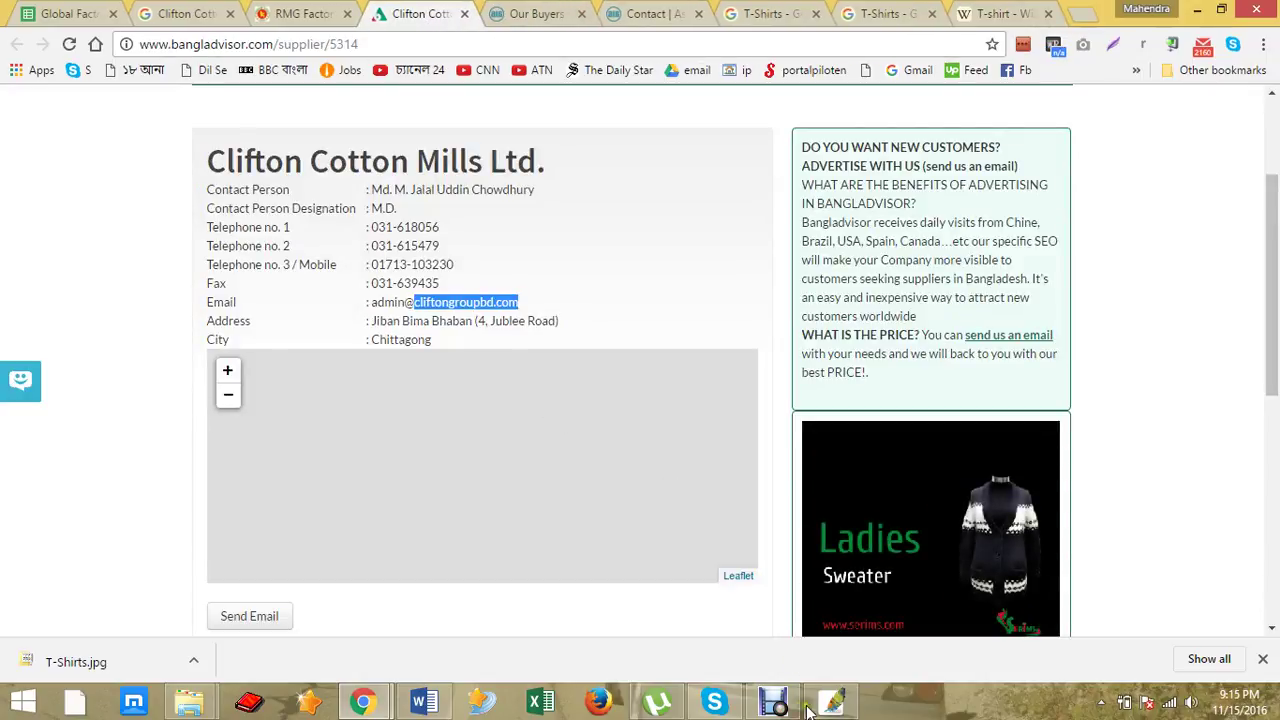